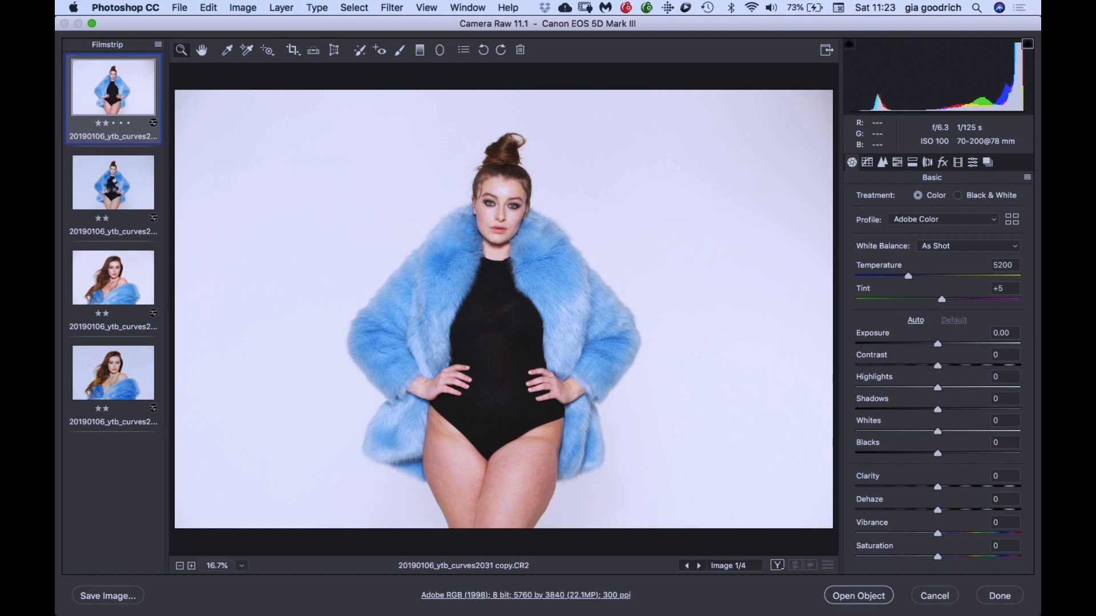
# - Review the raw photos in the filmstrip and open the second and fourth ones together as objects in Photoshop
pyautogui.click(113, 186)
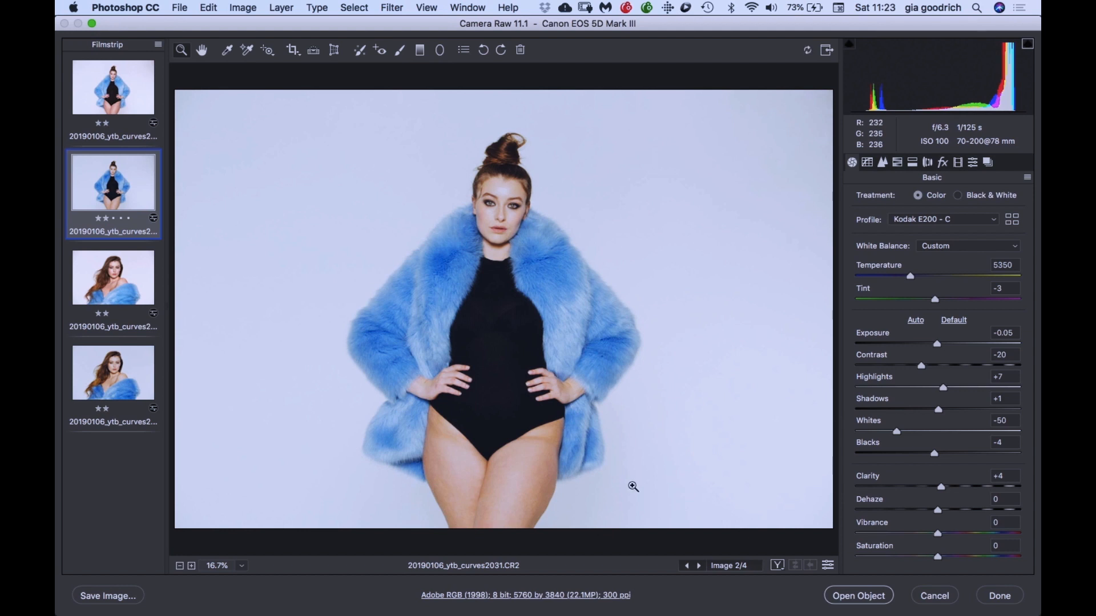
pyautogui.click(114, 281)
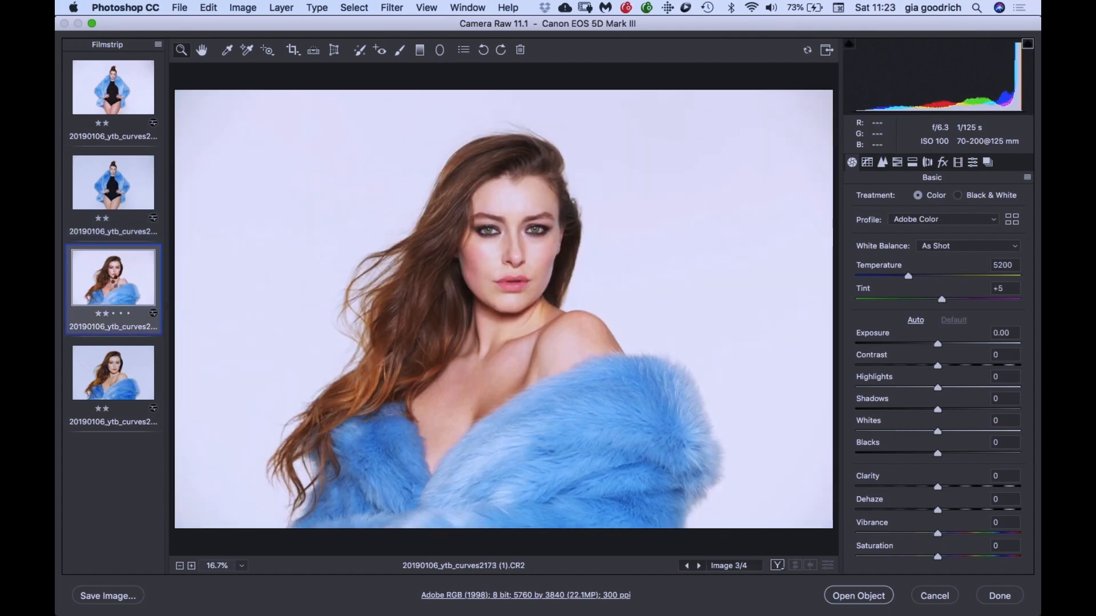
pyautogui.click(119, 367)
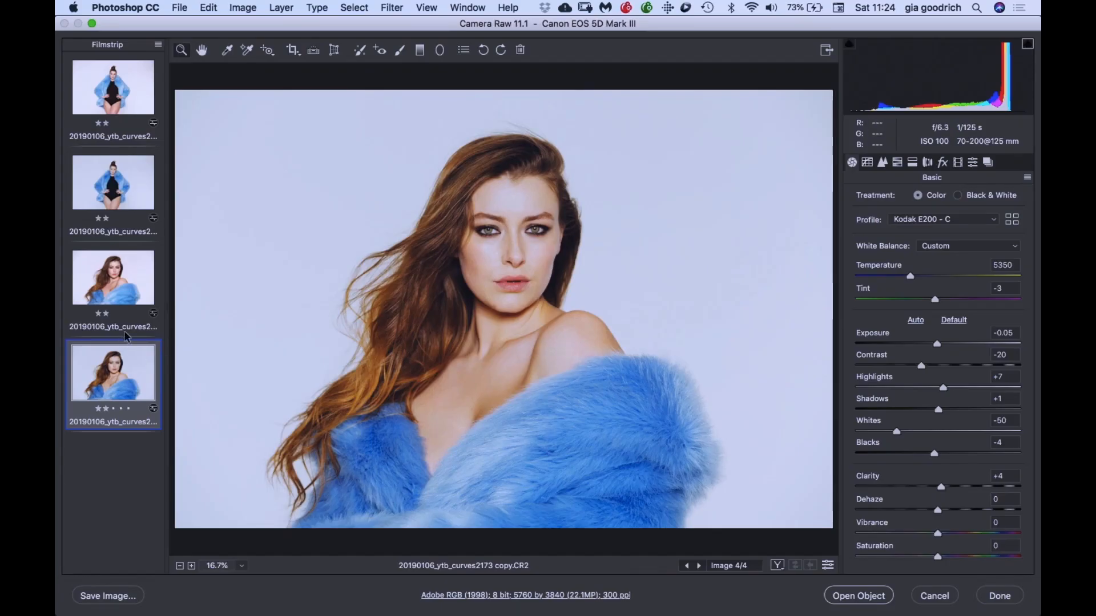
pyautogui.keyDown('super'); pyautogui.click(117, 190); pyautogui.keyUp('super')
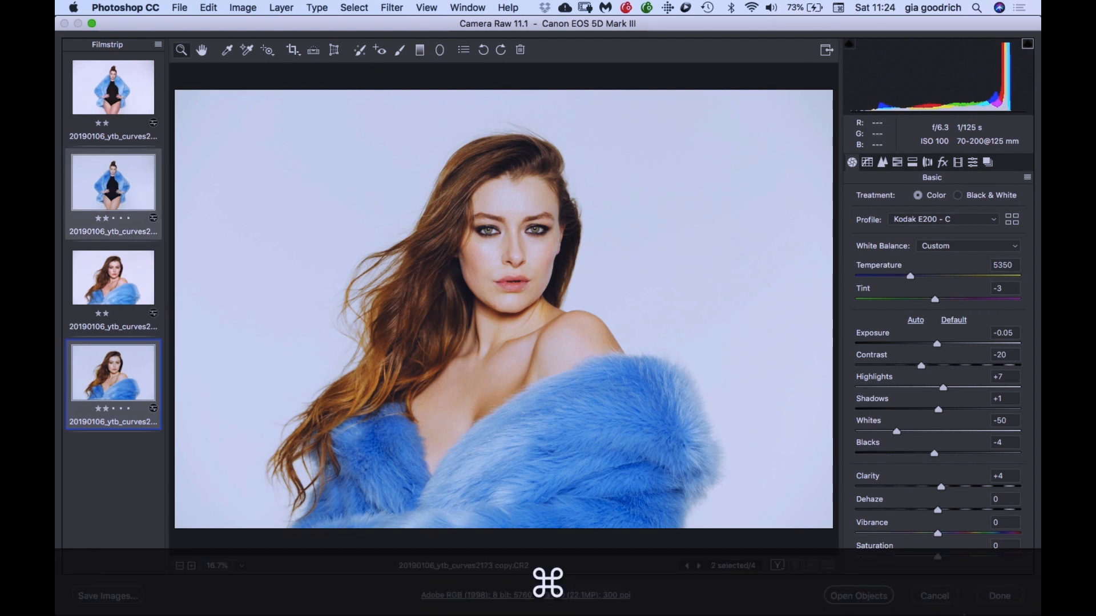
pyautogui.click(870, 594)
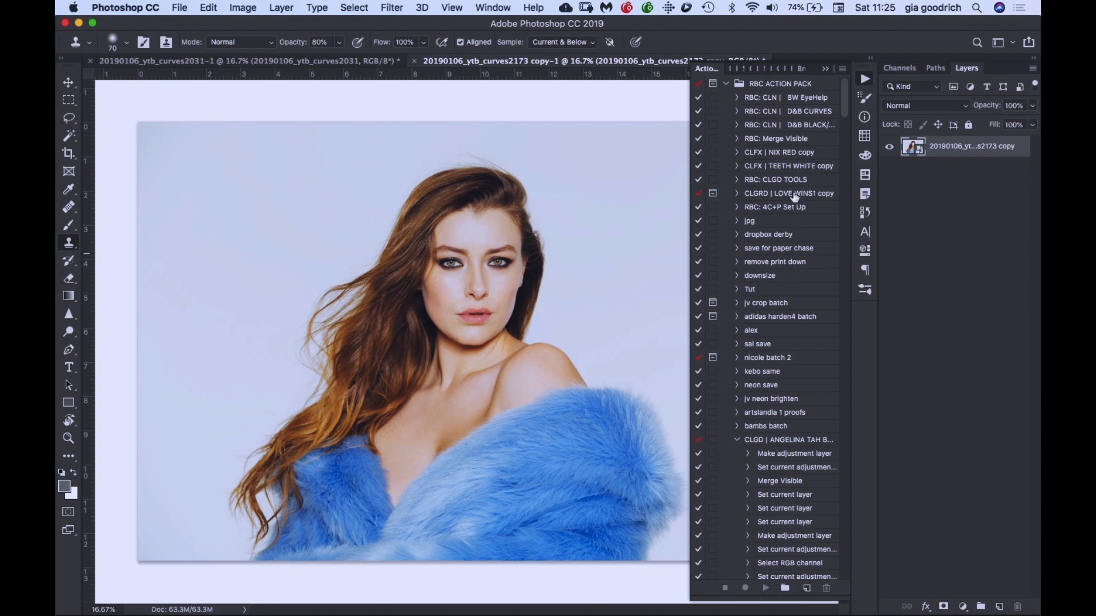
# - Switch the actions to Button Mode and run the CLGRD | LOVE WINS1 copy action on the portrait photo
pyautogui.click(843, 69)
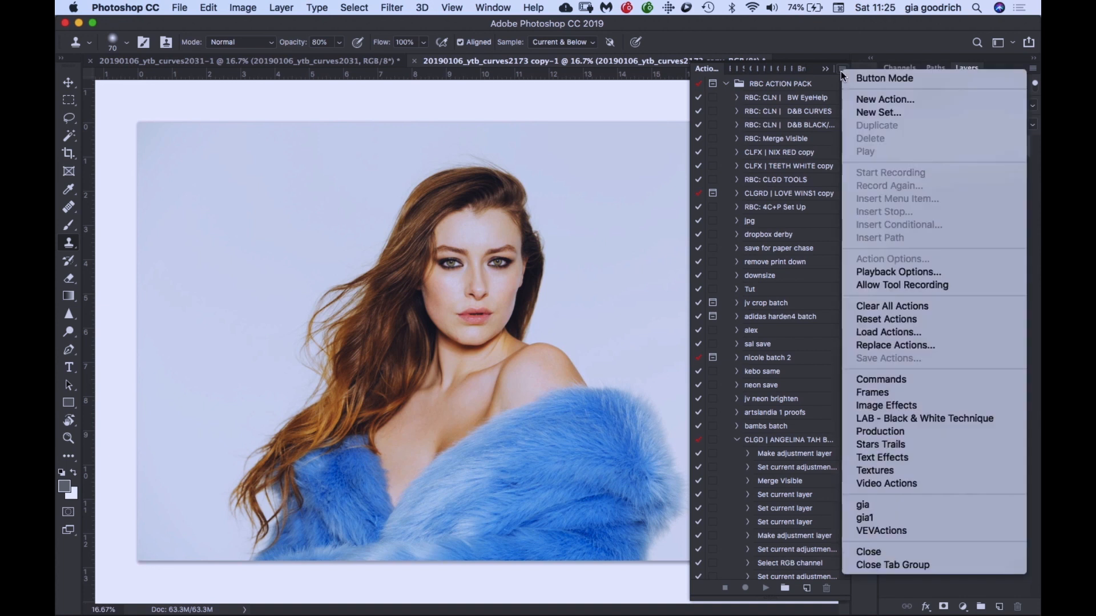
pyautogui.click(866, 81)
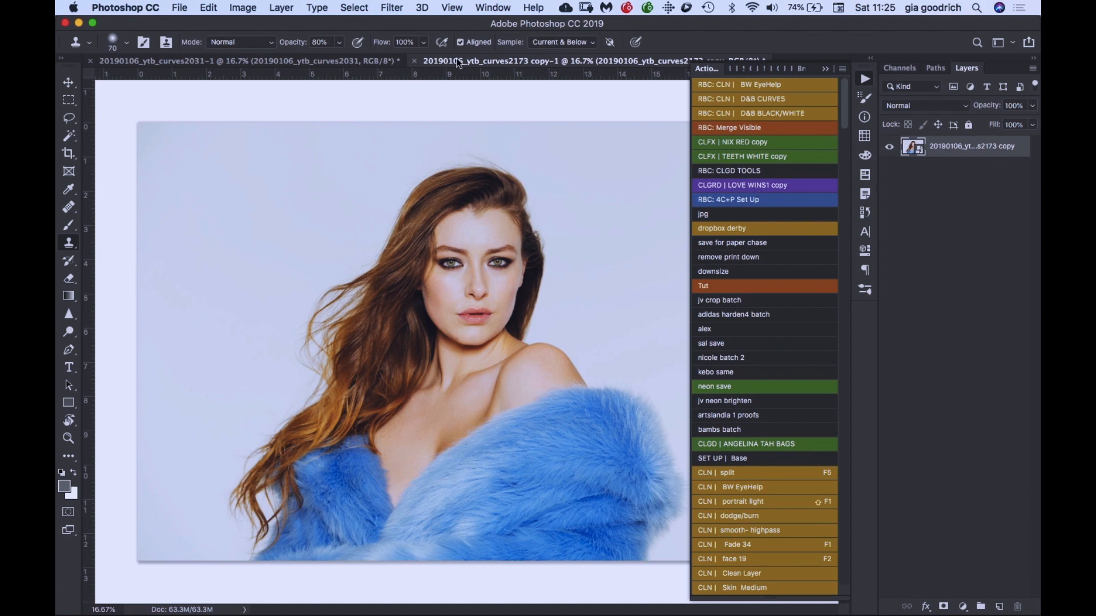
pyautogui.press('f')
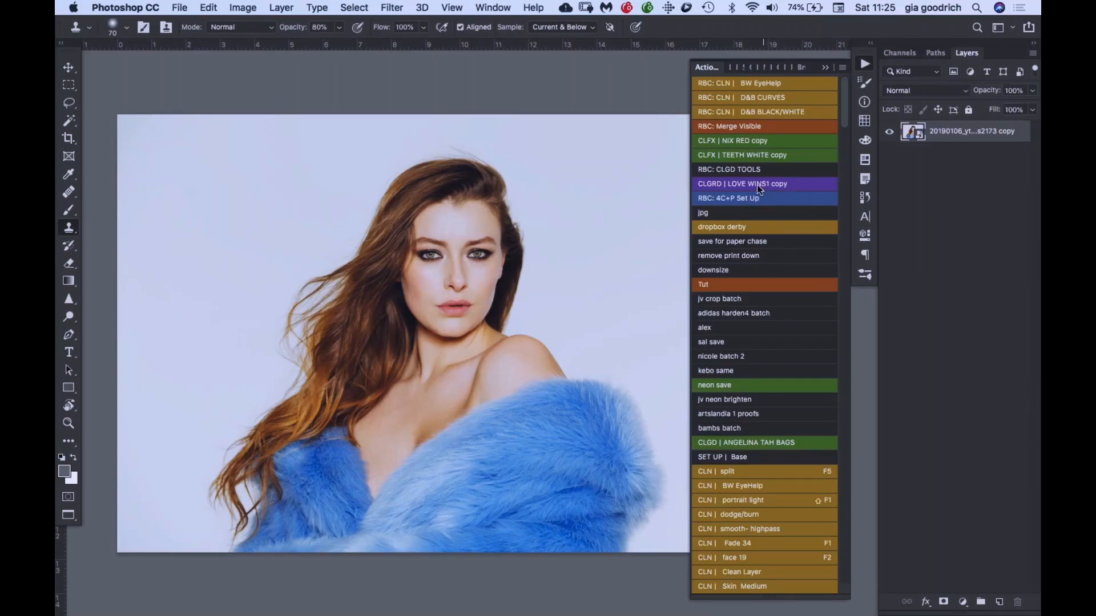
pyautogui.click(788, 186)
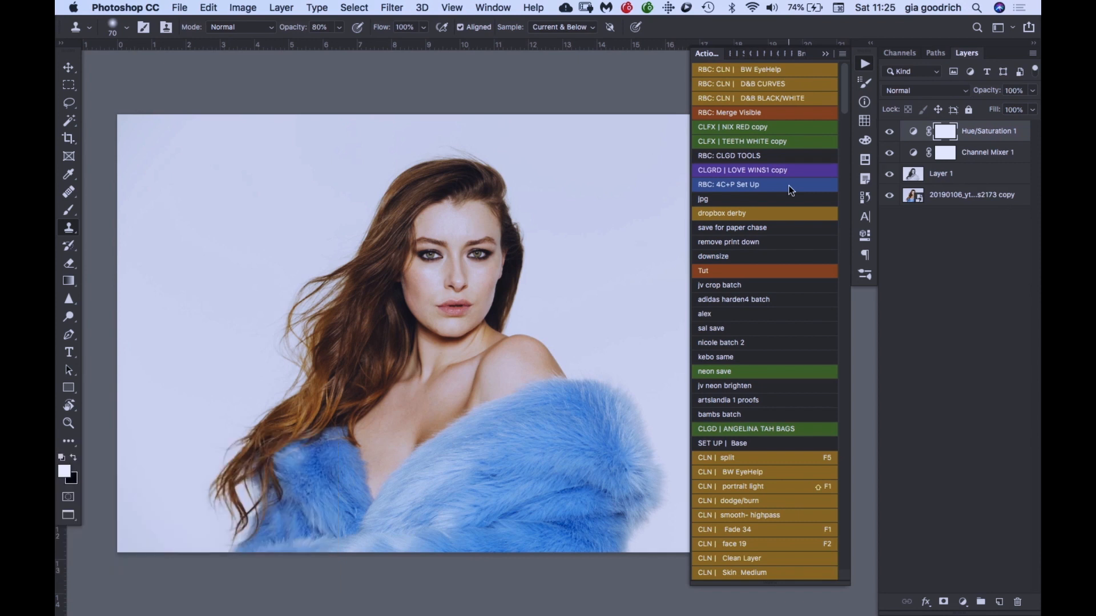
# - Hide the Hue/Saturation and Channel Mixer layers and inspect Layer 1 and its channels with Normal blending at 100% fill
pyautogui.moveTo(889, 129); pyautogui.dragTo(890, 182)
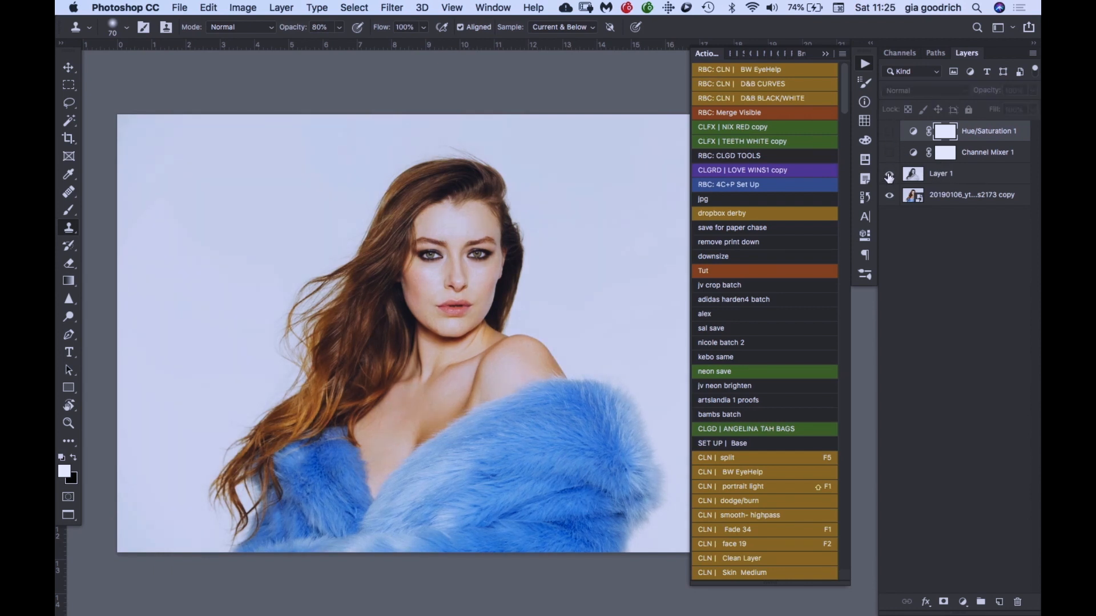
pyautogui.click(950, 176)
pyautogui.click(921, 90)
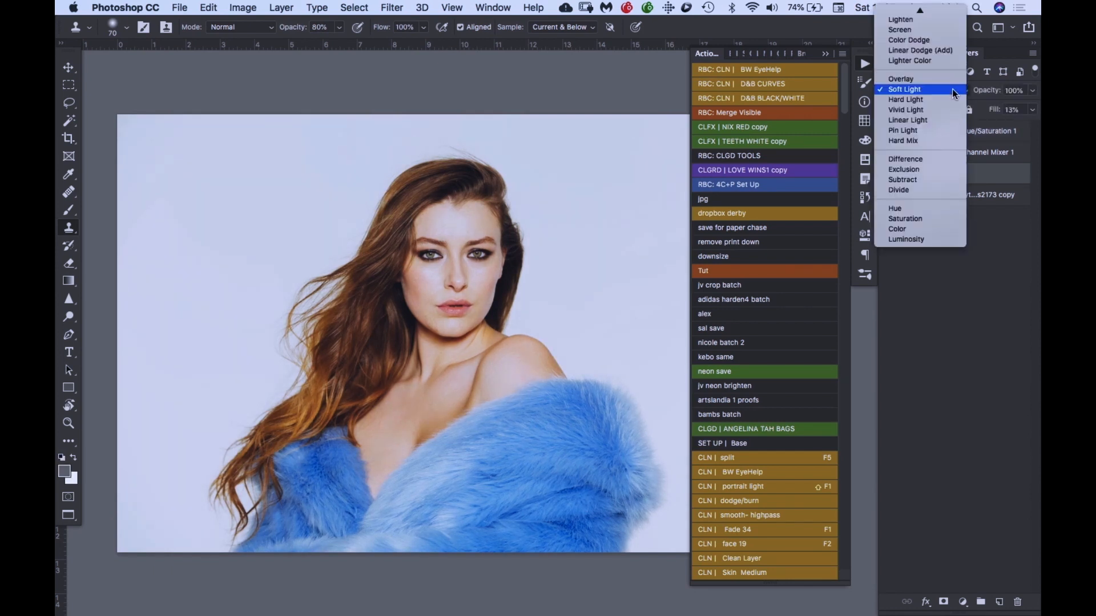
pyautogui.click(907, 12)
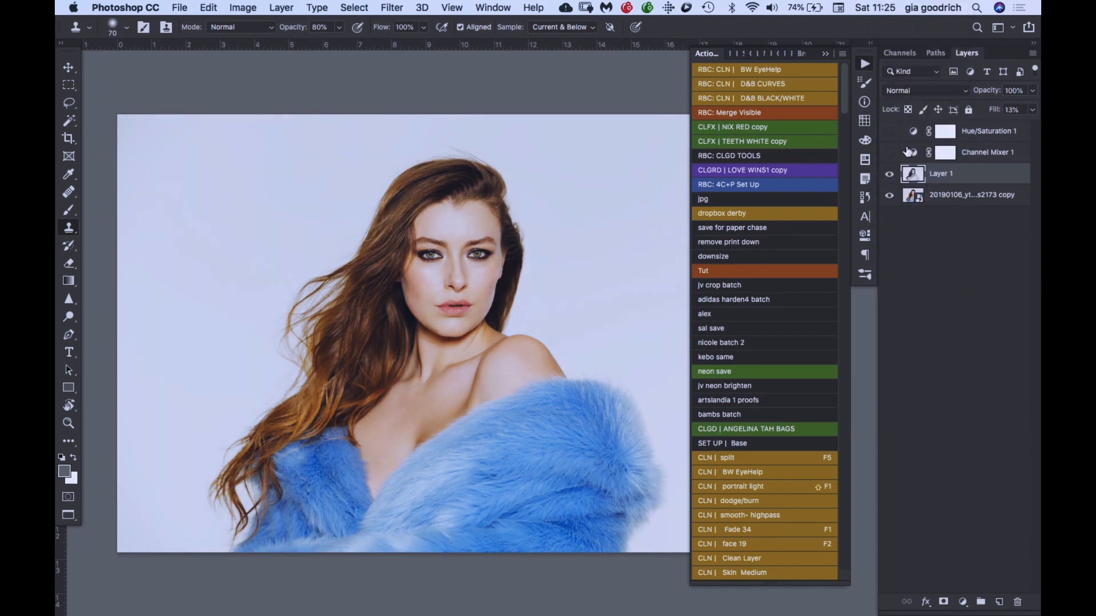
pyautogui.moveTo(995, 113); pyautogui.dragTo(1037, 109)
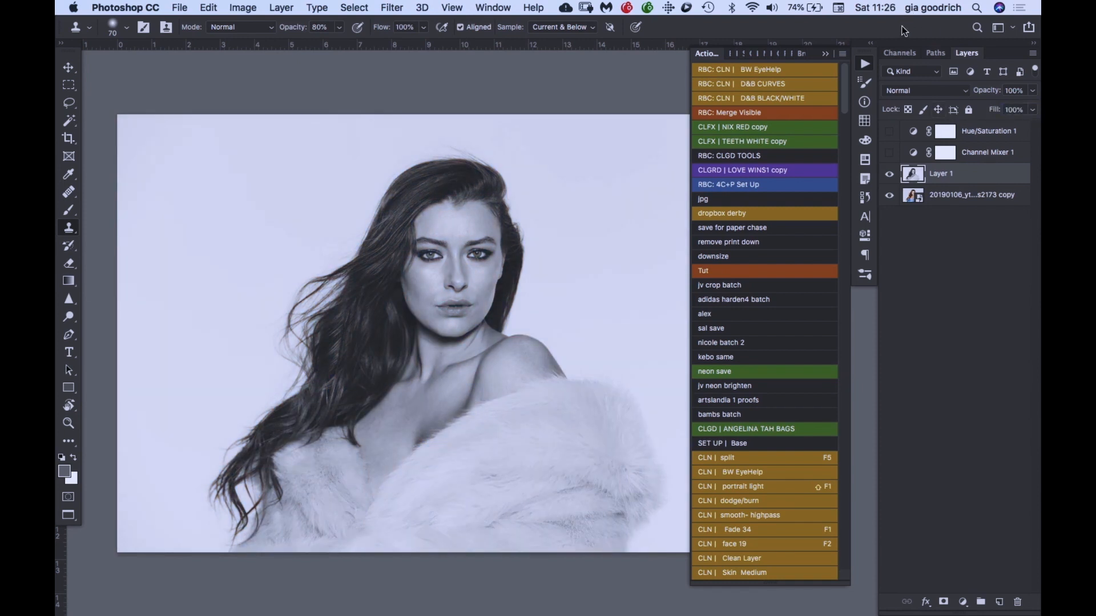
pyautogui.click(900, 53)
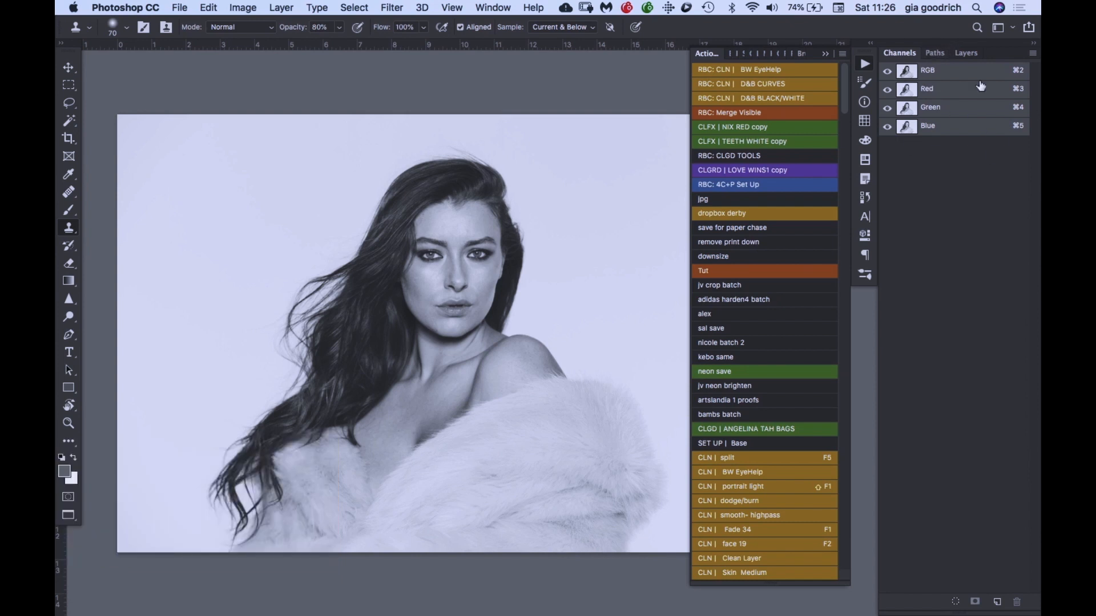
pyautogui.click(970, 53)
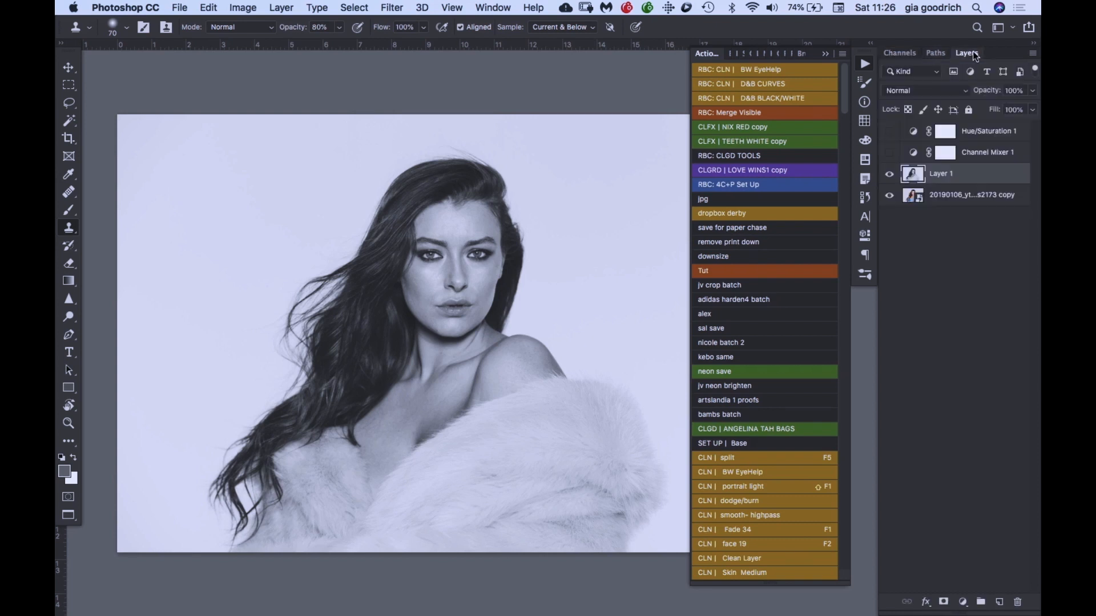
# - Set Layer 1's fill to 13% and its blend mode to Soft Light
pyautogui.click(1014, 110)
pyautogui.write('13')
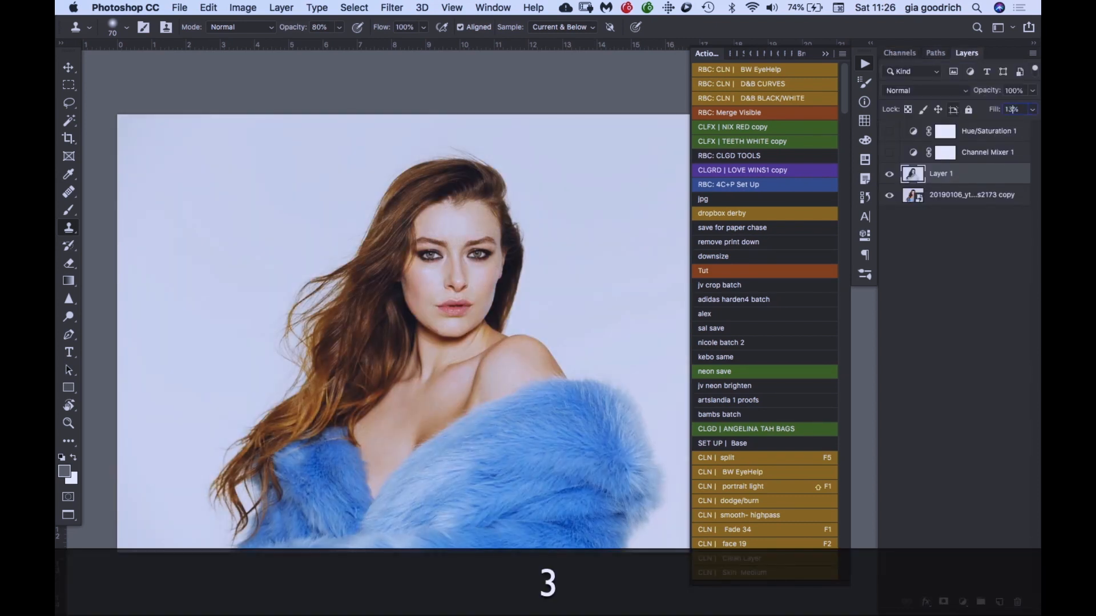
pyautogui.click(930, 92)
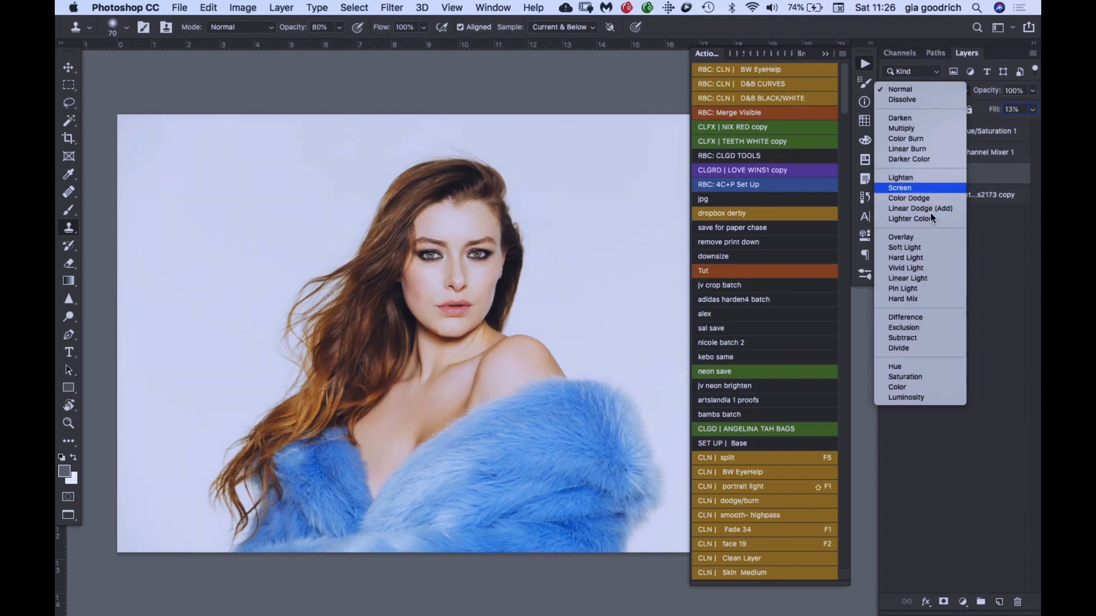
pyautogui.click(927, 246)
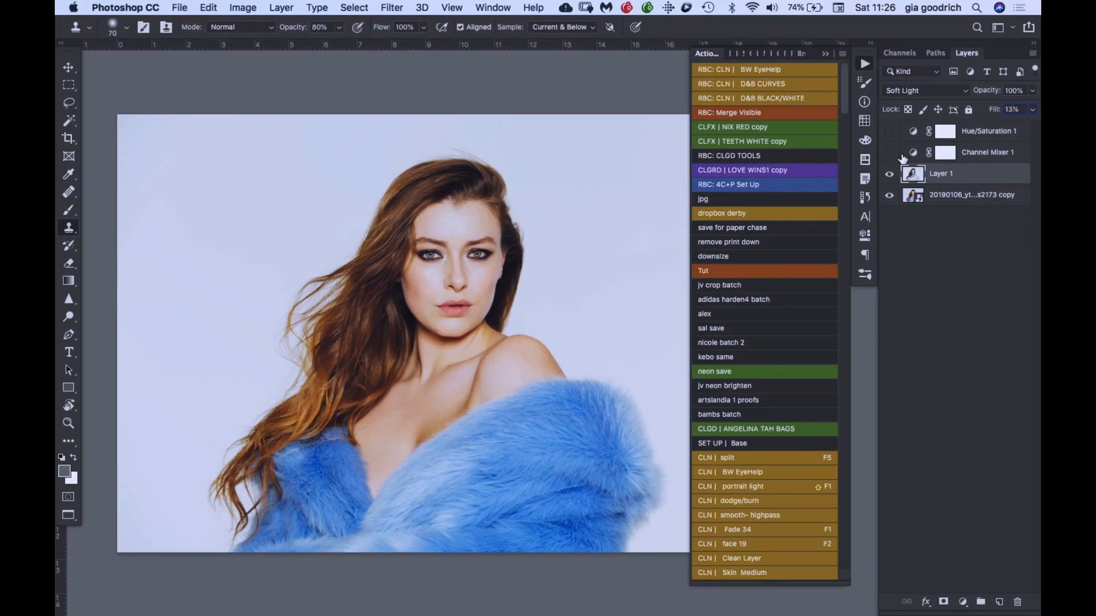
# - Show the Channel Mixer layer, preview its black-and-white effect at 93% fill, and undo that fill change
pyautogui.click(889, 153)
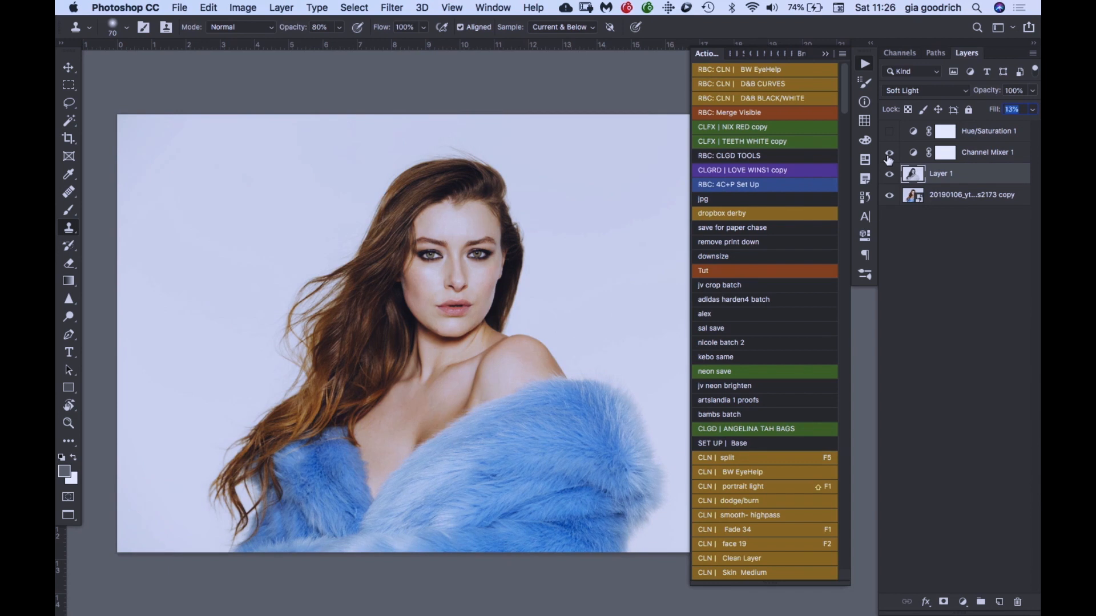
pyautogui.click(912, 153)
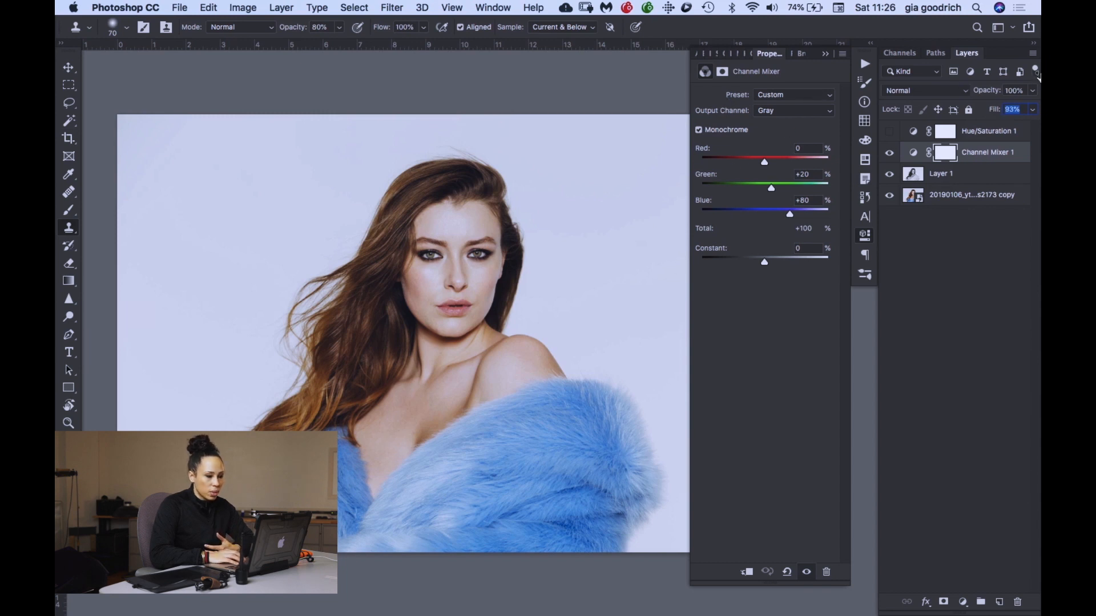
pyautogui.moveTo(993, 115); pyautogui.dragTo(1037, 74)
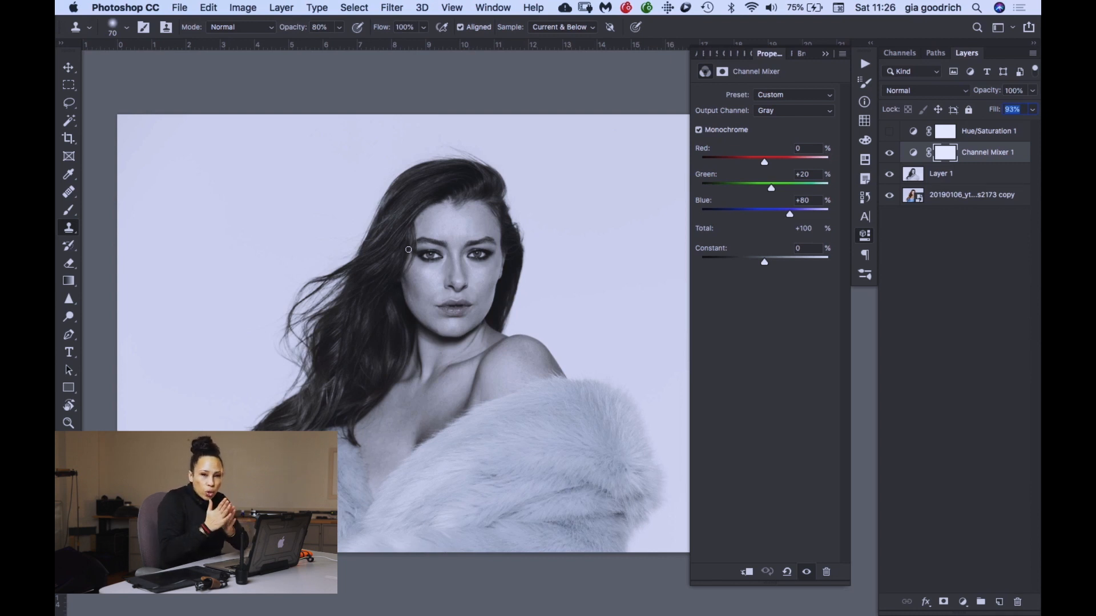
pyautogui.press('super+z')
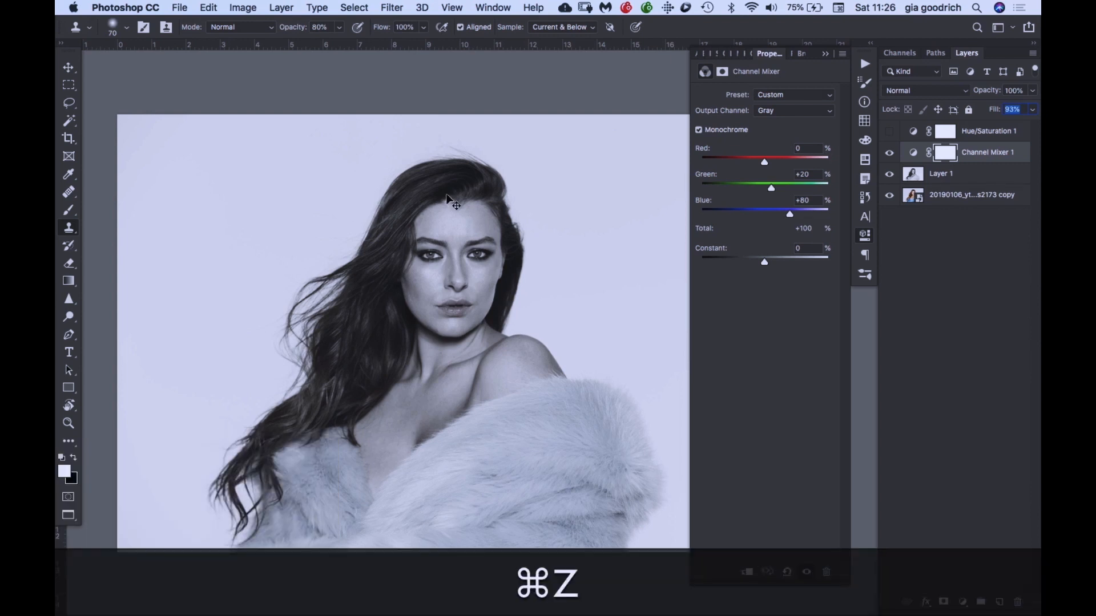
# - Select the Hue/Saturation layer and toggle its visibility to compare the effect, ending with it shown
pyautogui.click(965, 132)
pyautogui.click(889, 135)
pyautogui.click(892, 132)
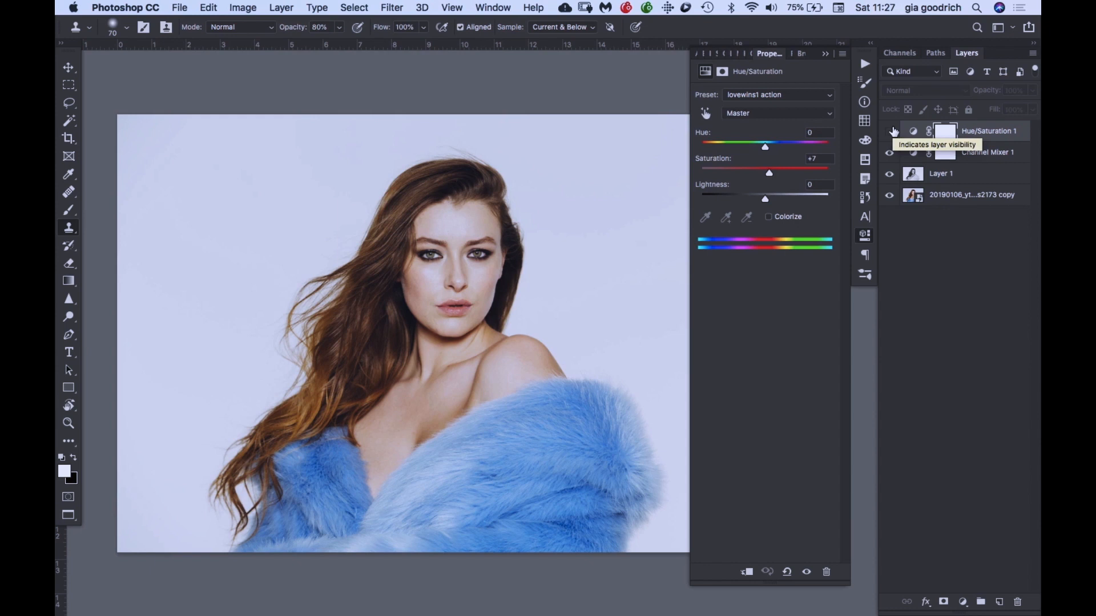
pyautogui.click(893, 131)
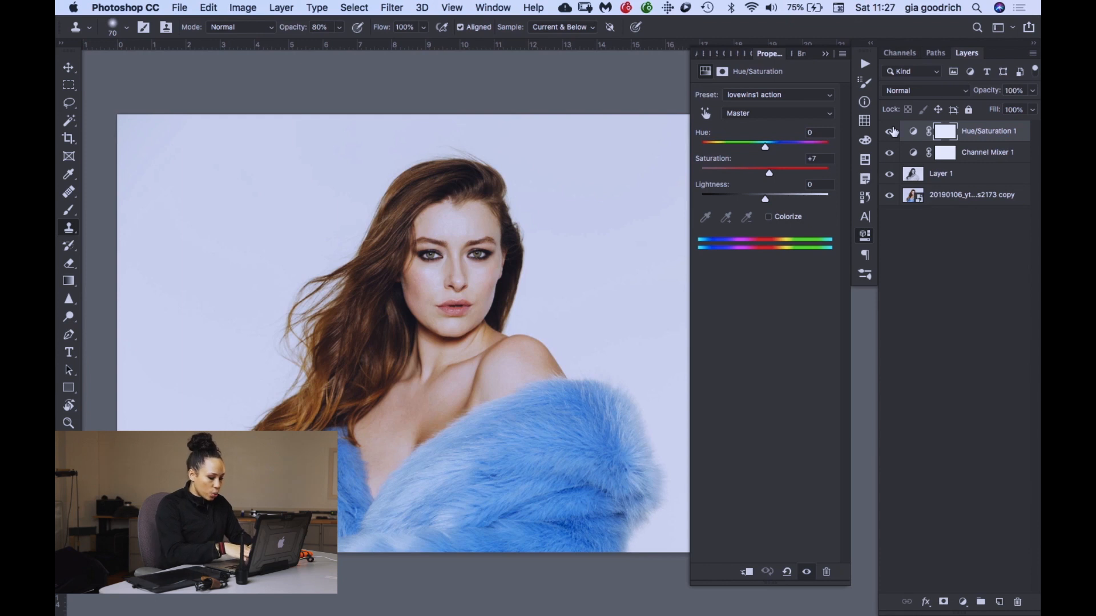
# - Stamp all visible layers into a new top layer and set its blend mode to Soft Light
pyautogui.press('alt+shift+super+e')
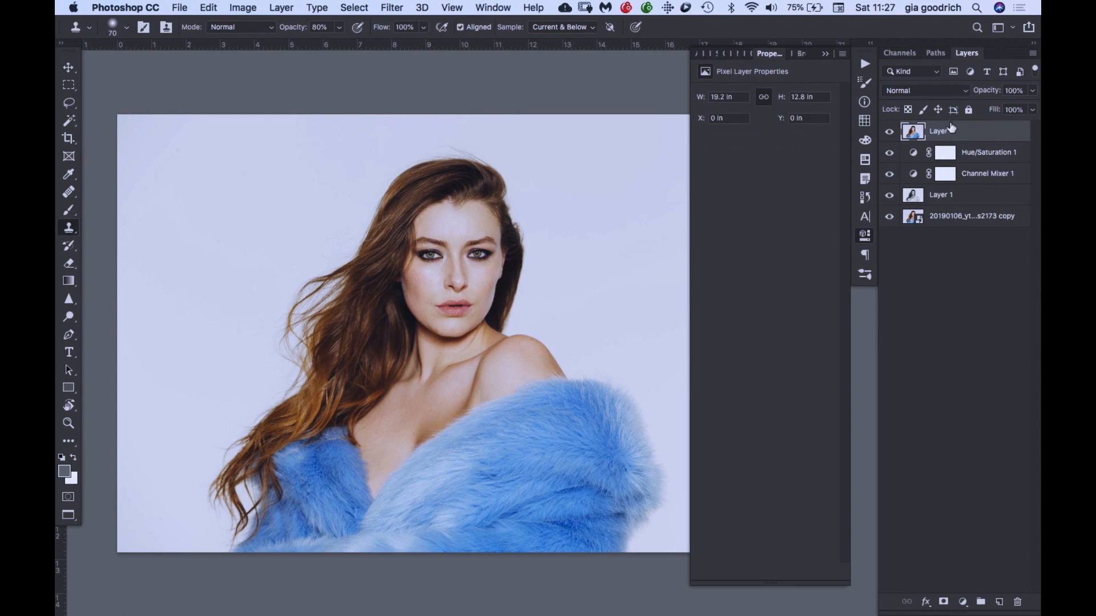
pyautogui.click(945, 91)
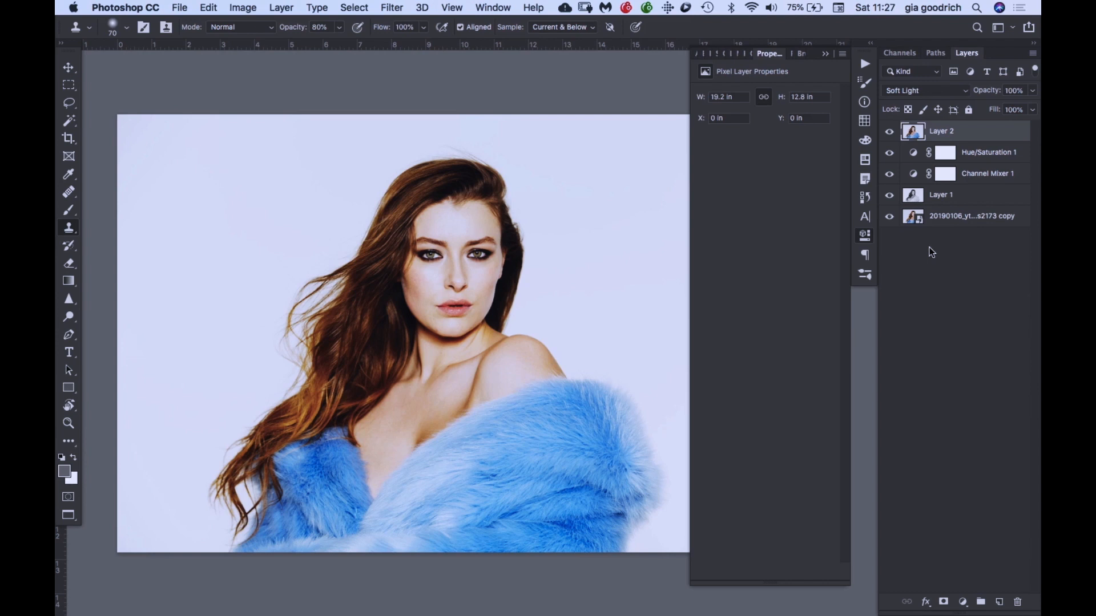
# - Compare the portrait with and without the stamped Soft Light layer, checking it in full screen mode
pyautogui.click(889, 132)
pyautogui.press('f')
pyautogui.press('super+equal')
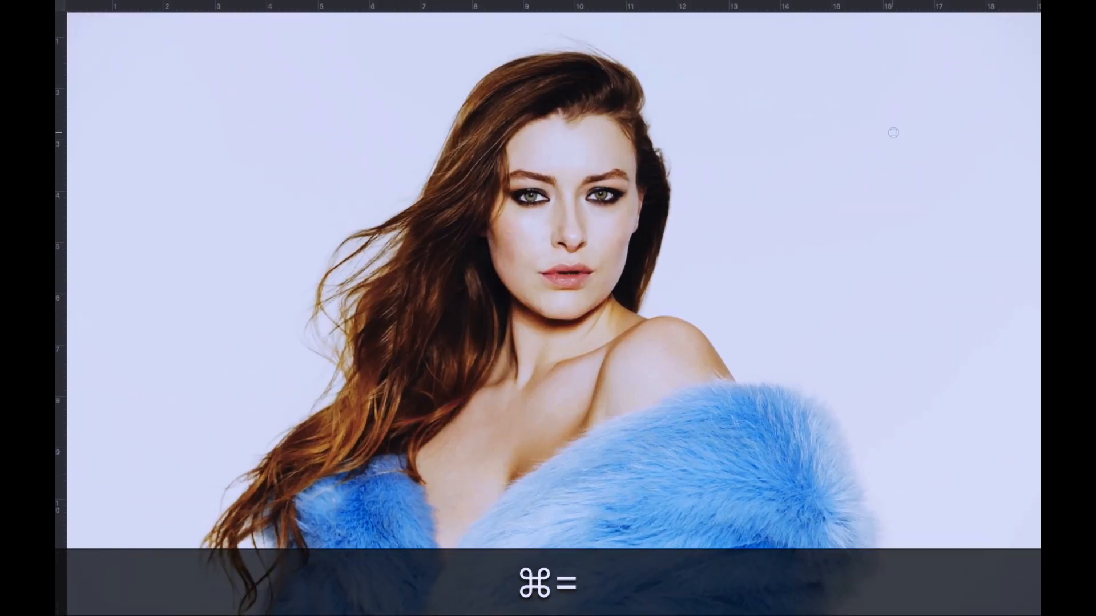
pyautogui.moveTo(1040, 147)
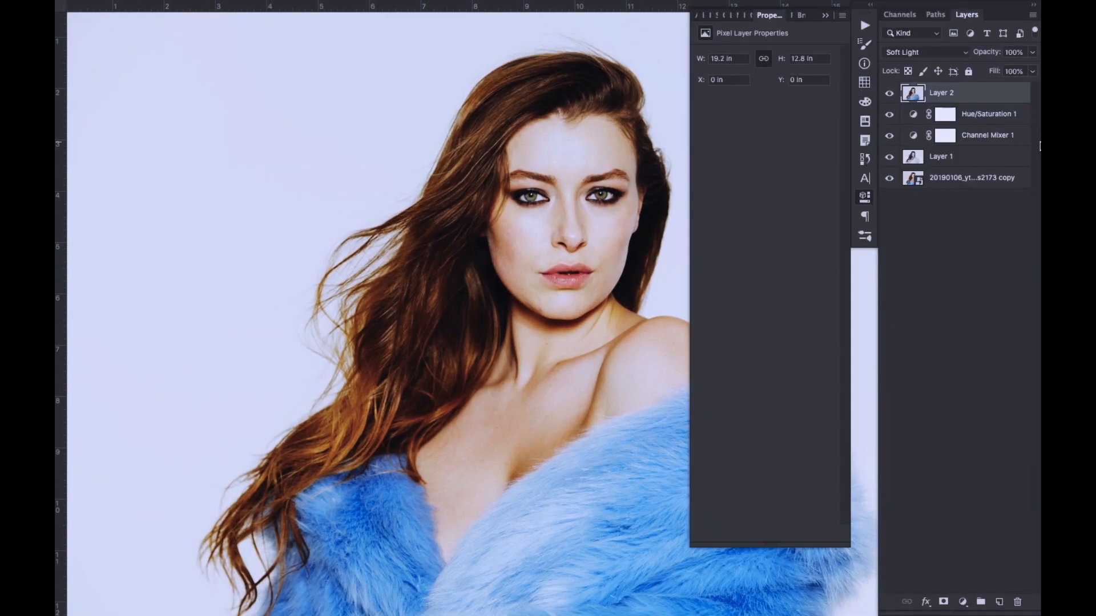
pyautogui.click(889, 93)
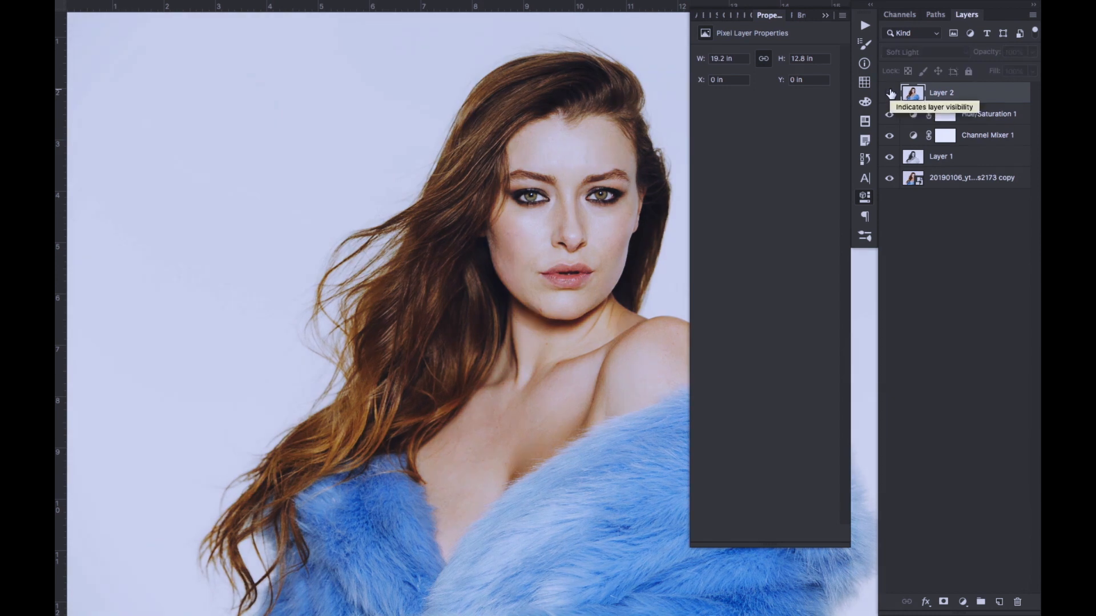
pyautogui.click(890, 93)
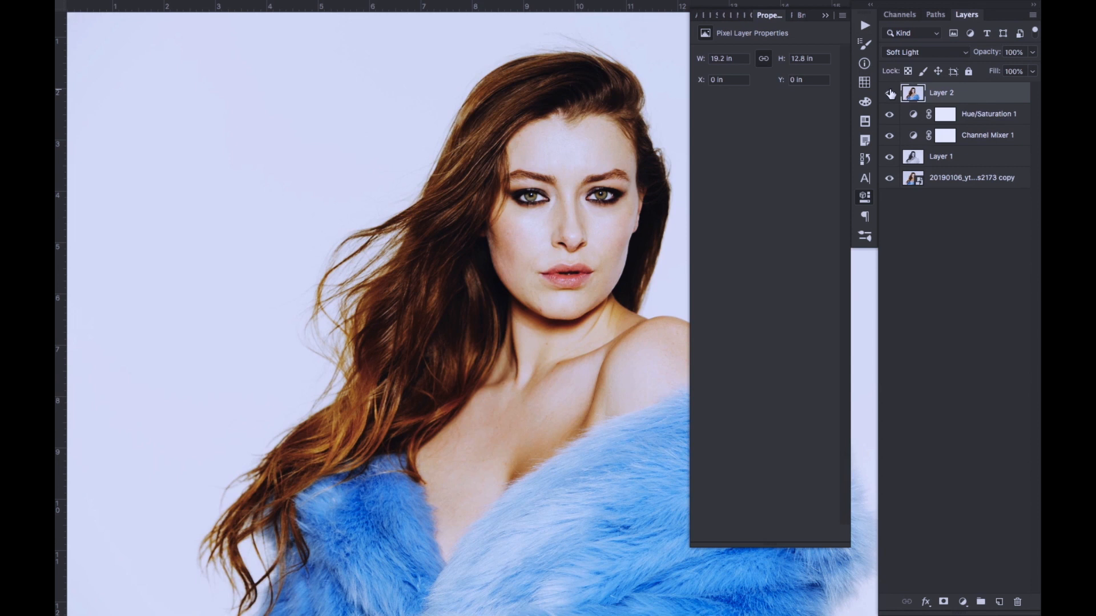
pyautogui.press('f')
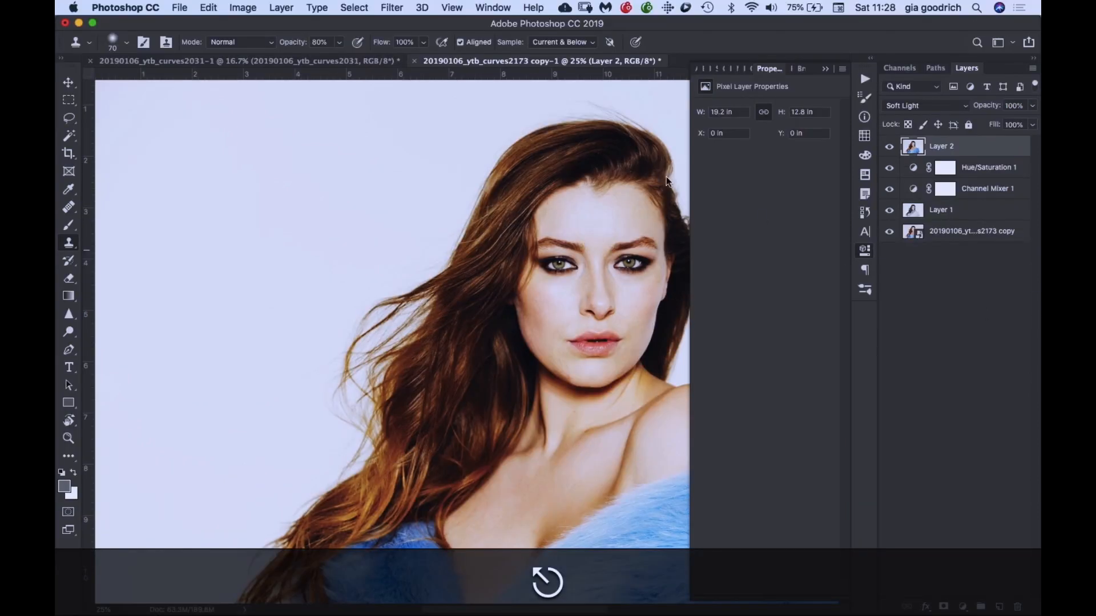
pyautogui.press('f')
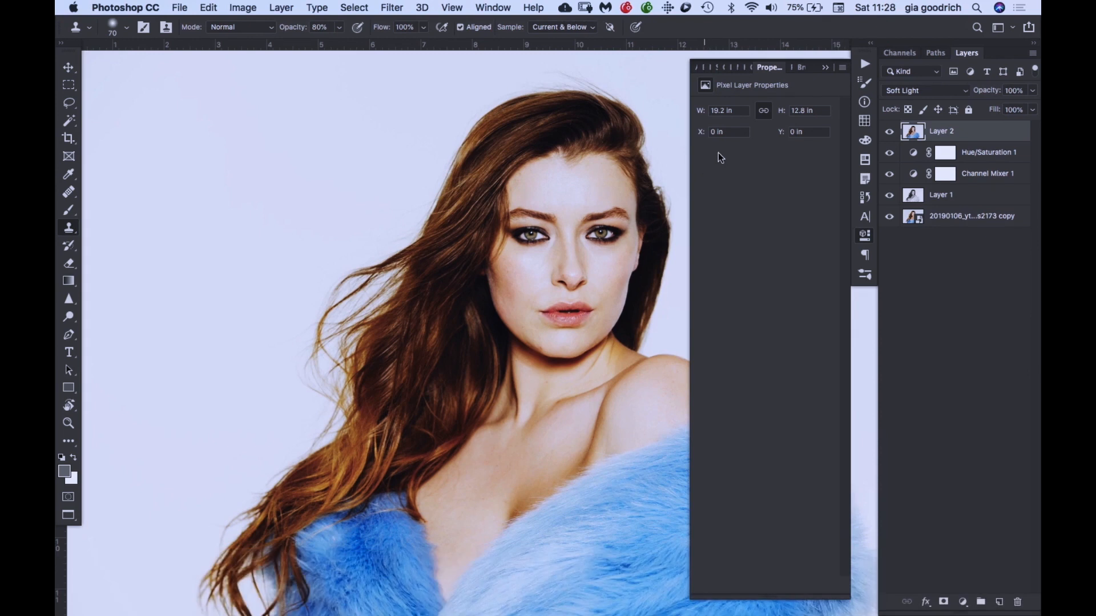
# - Try out fill levels on the stamped Soft Light layer, return it to 100%, and view the portrait full screen
pyautogui.click(826, 67)
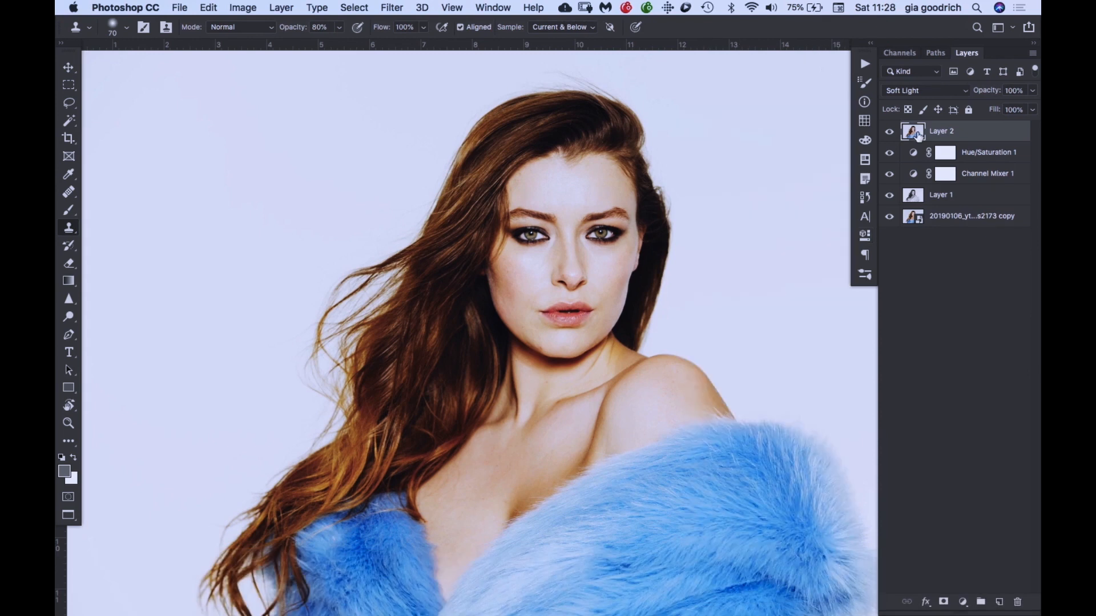
pyautogui.moveTo(994, 111); pyautogui.dragTo(1036, 107)
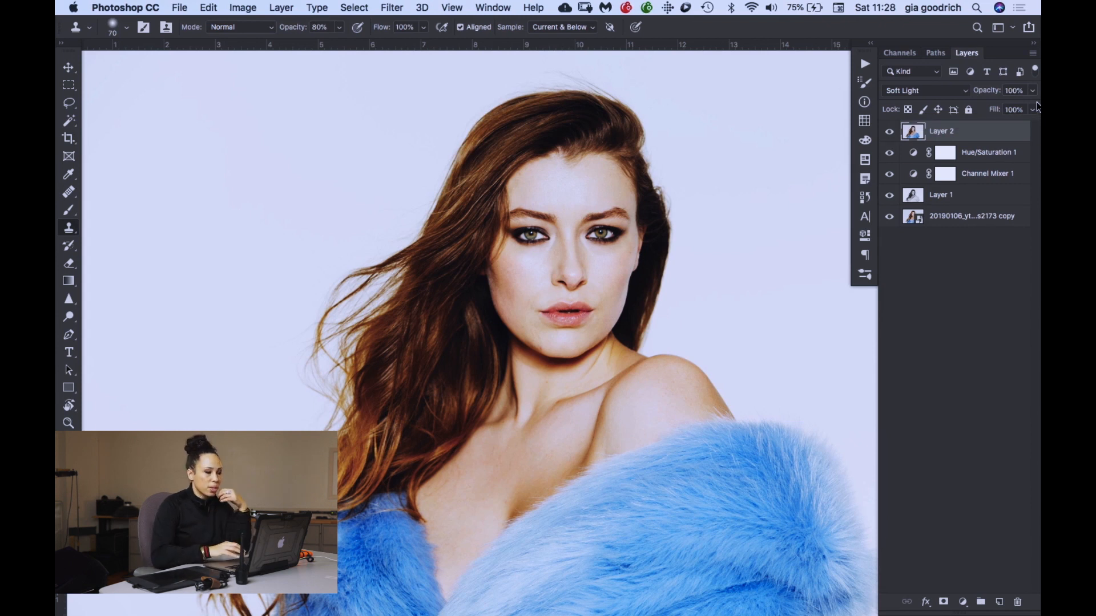
pyautogui.press('f')
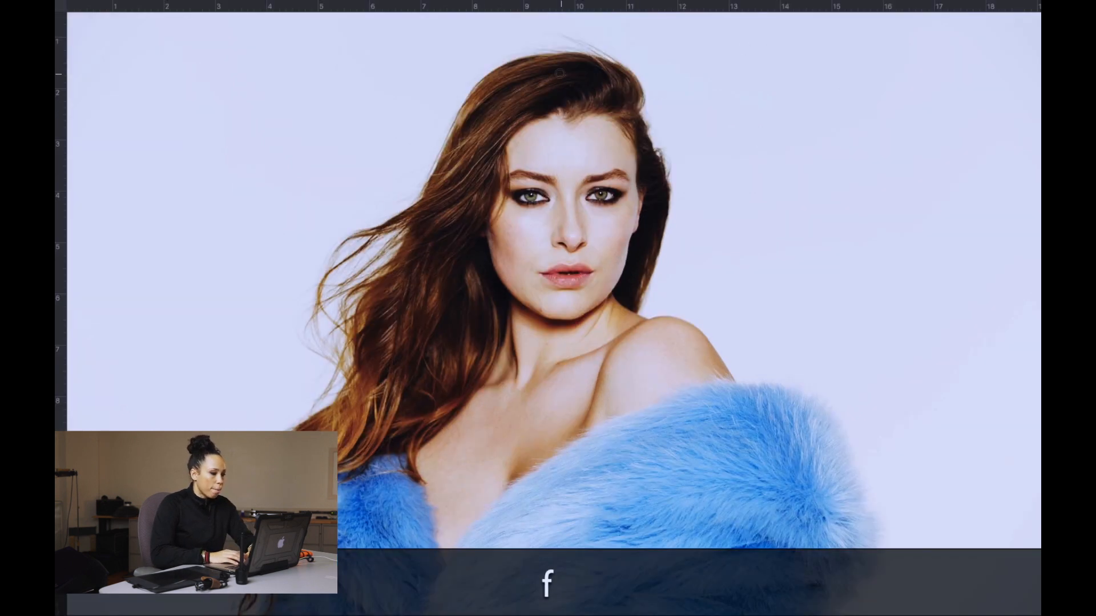
# - Switch to the 20190106_ytb_curves2031-1 document and run the "CLGRD | LOVE WINS1 copy" action on it
pyautogui.press('f')
pyautogui.click(310, 57)
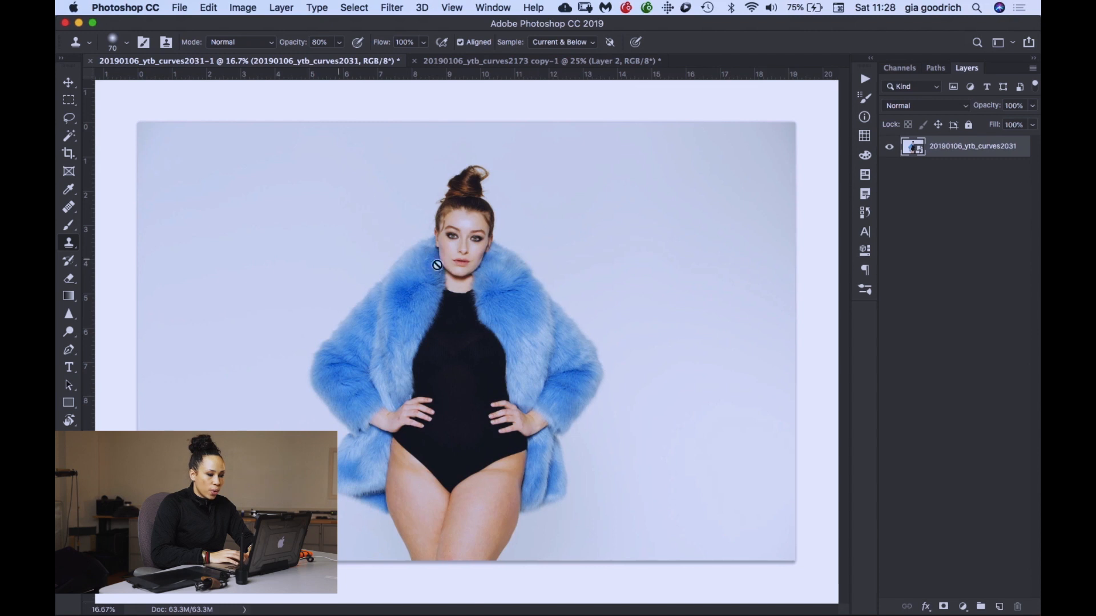
pyautogui.click(859, 81)
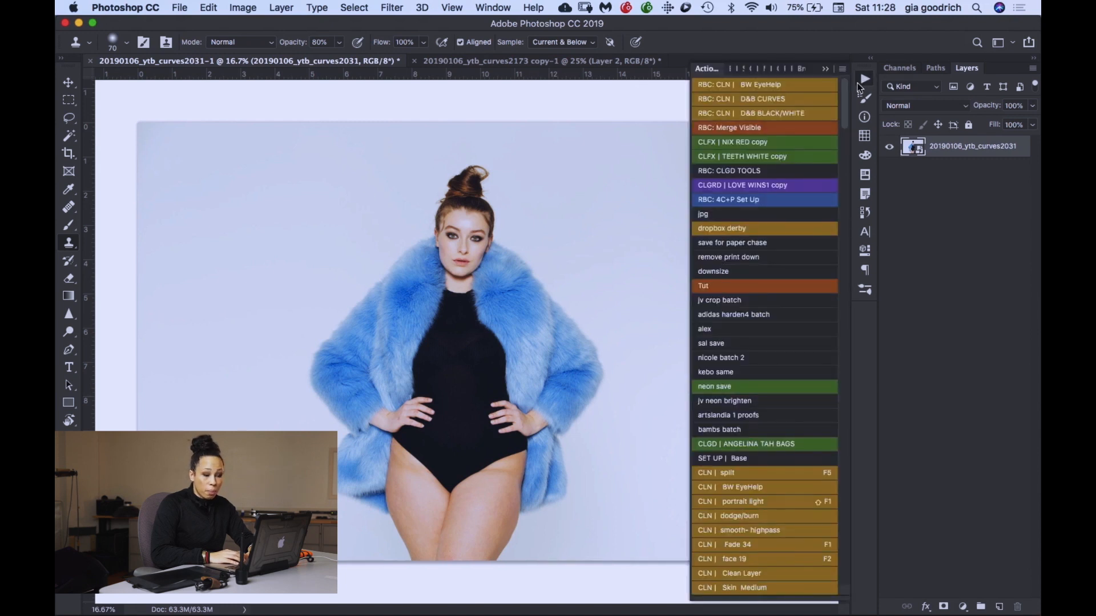
pyautogui.click(773, 186)
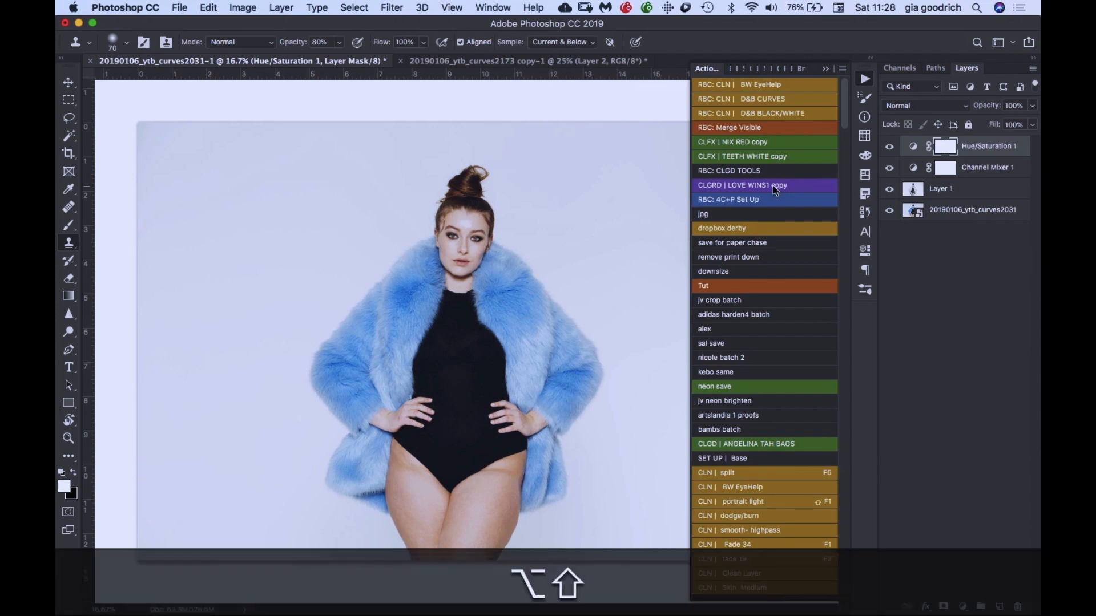
# - Stamp all visible layers of the full-length portrait into a new top layer and set its blend mode to Soft Light
pyautogui.press('alt+shift+super+e')
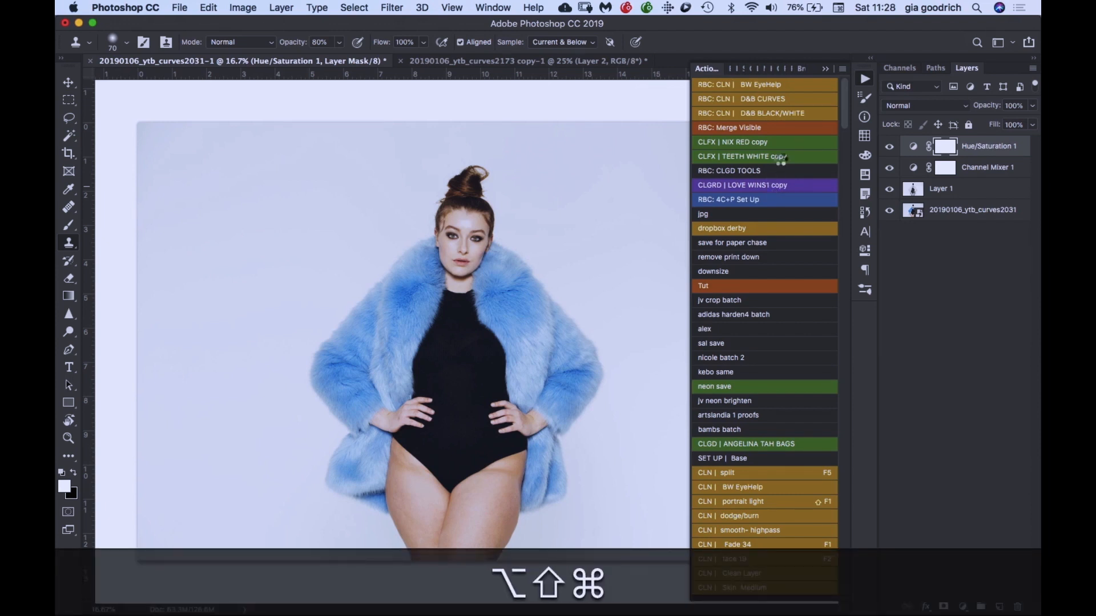
pyautogui.click(947, 105)
pyautogui.click(926, 262)
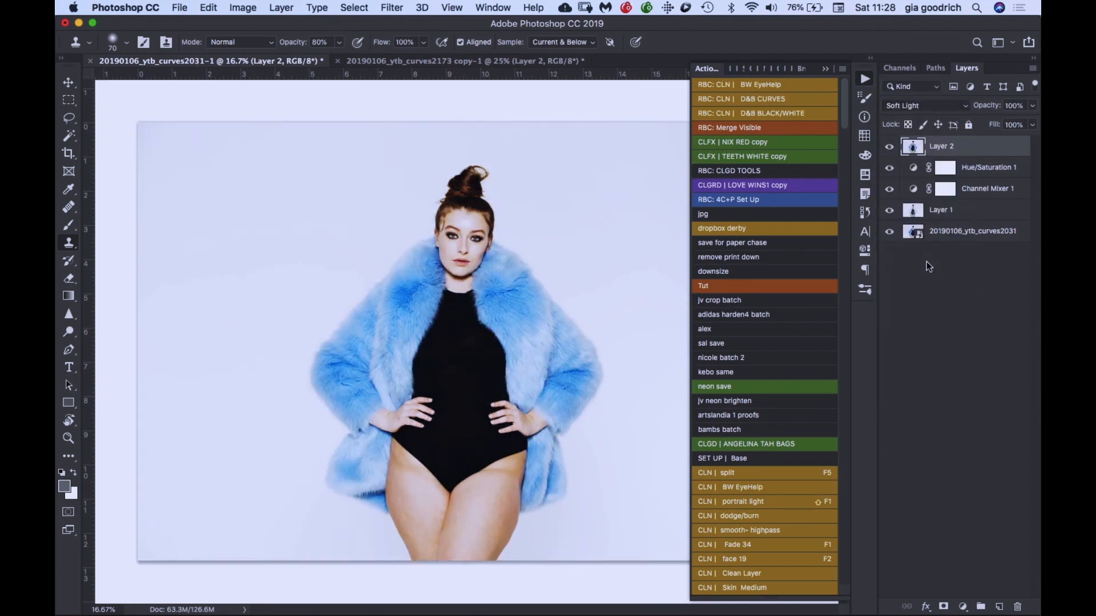
# - Compare the blue-coat portrait with and without its Soft Light layer in full screen mode, leave it shown, and hide the rulers
pyautogui.press('f')
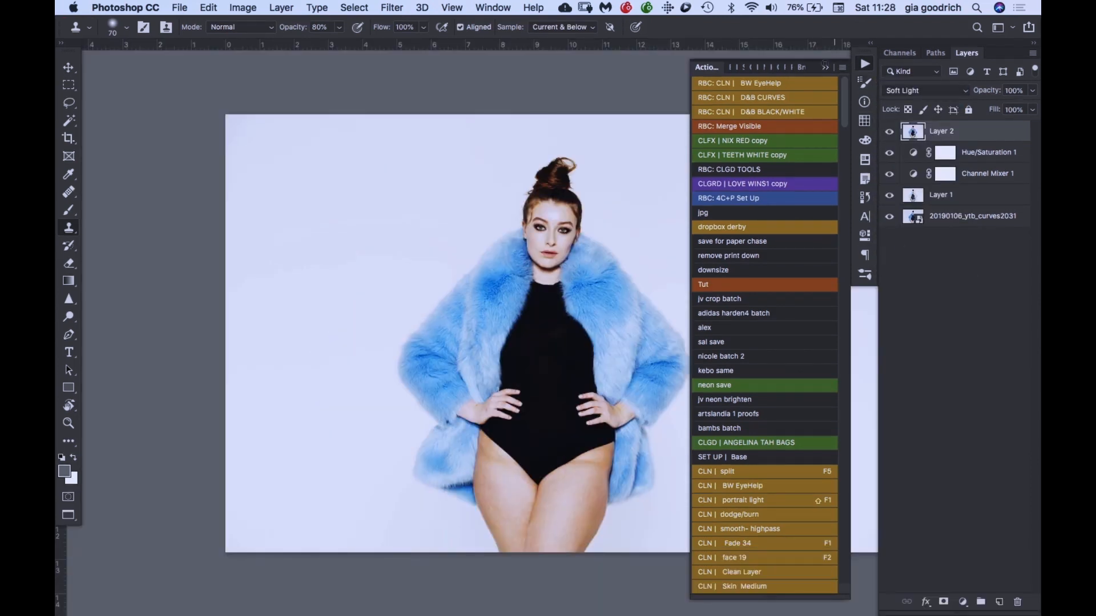
pyautogui.click(825, 67)
pyautogui.click(889, 131)
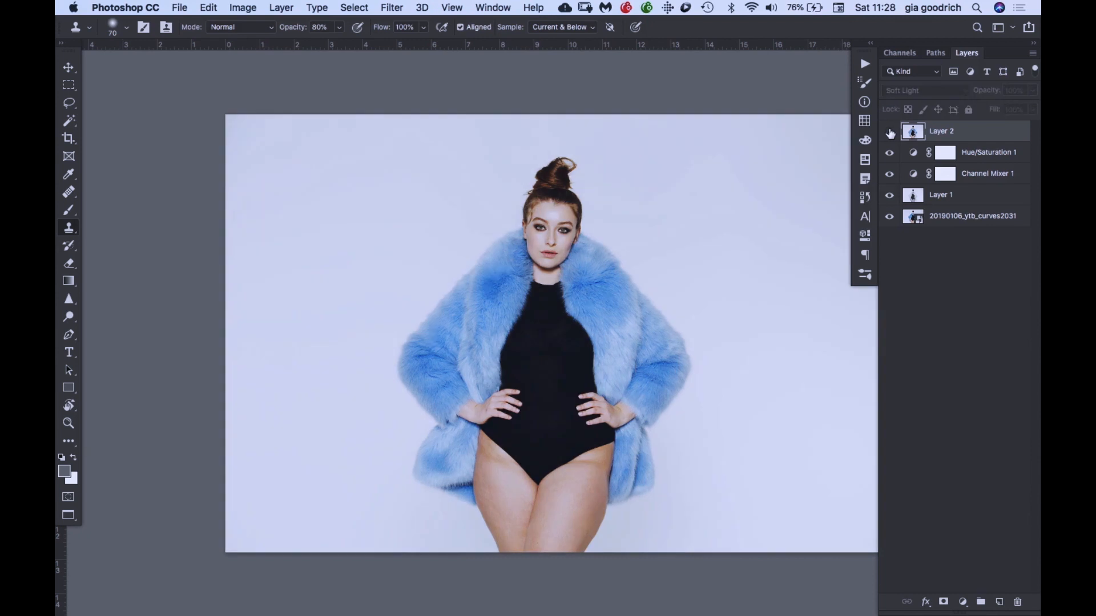
pyautogui.click(890, 132)
pyautogui.click(890, 131)
pyautogui.click(889, 132)
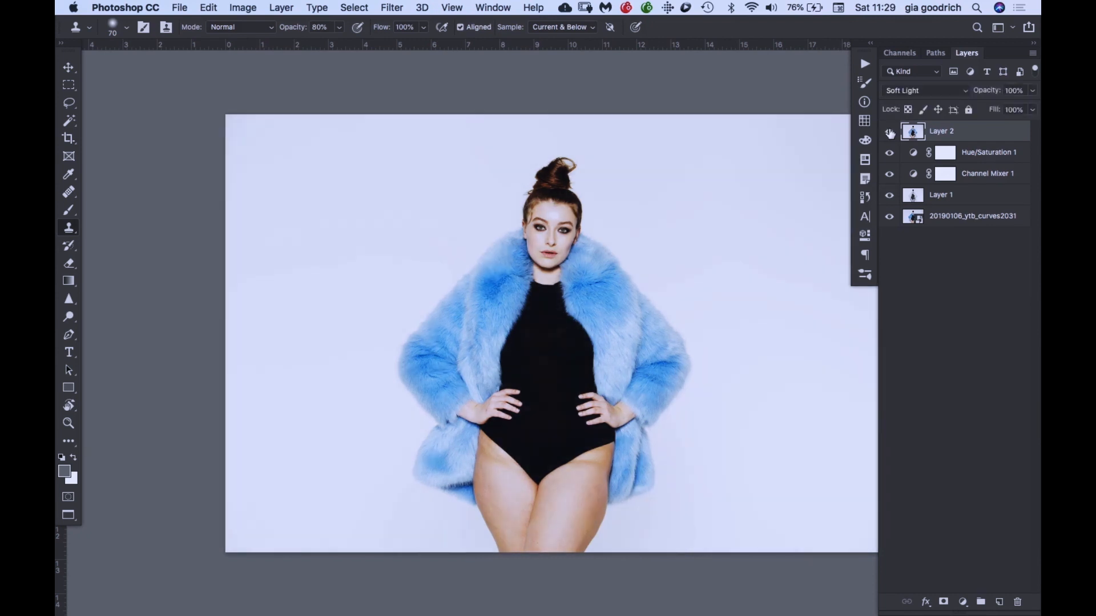
pyautogui.press('super+r')
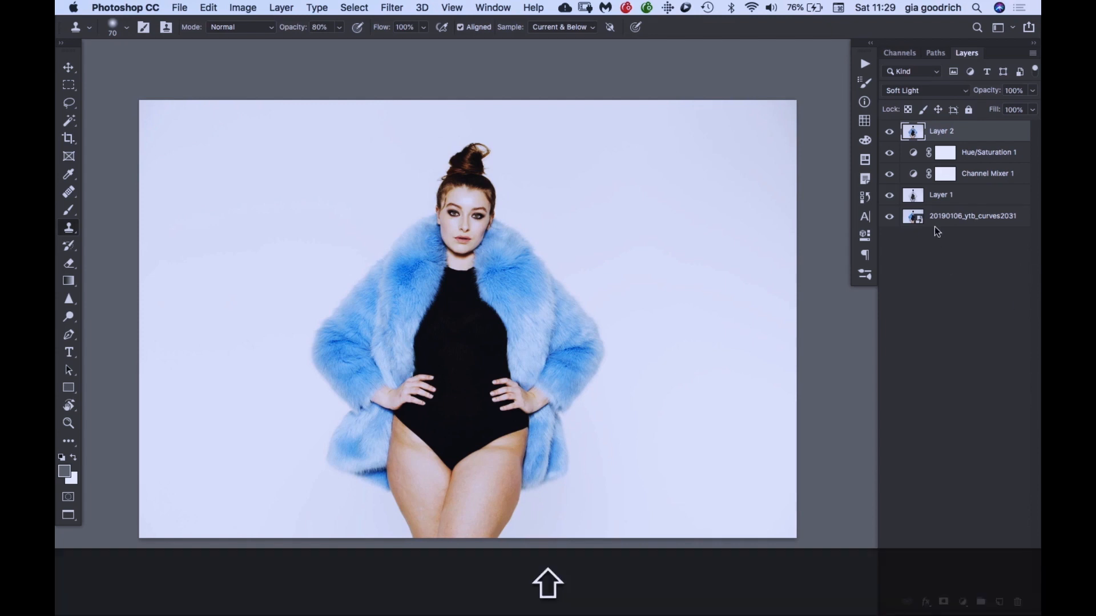
# - Group all the layers, from the stamped Soft Light layer down to the original photo, and name the group CLGD
pyautogui.keyDown('shift'); pyautogui.click(943, 220); pyautogui.keyUp('shift')
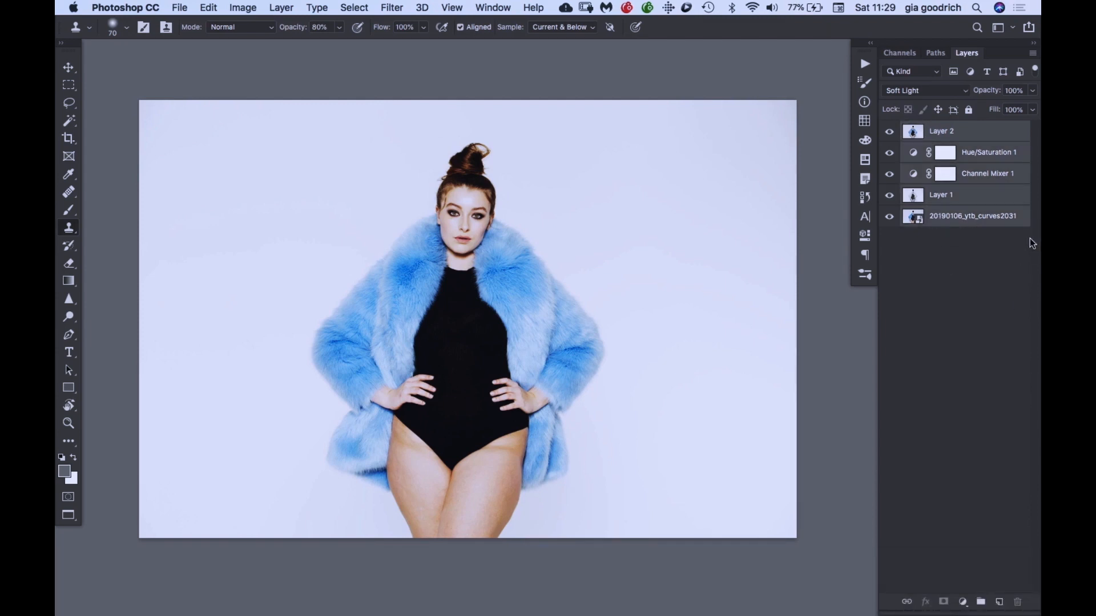
pyautogui.press('super+g')
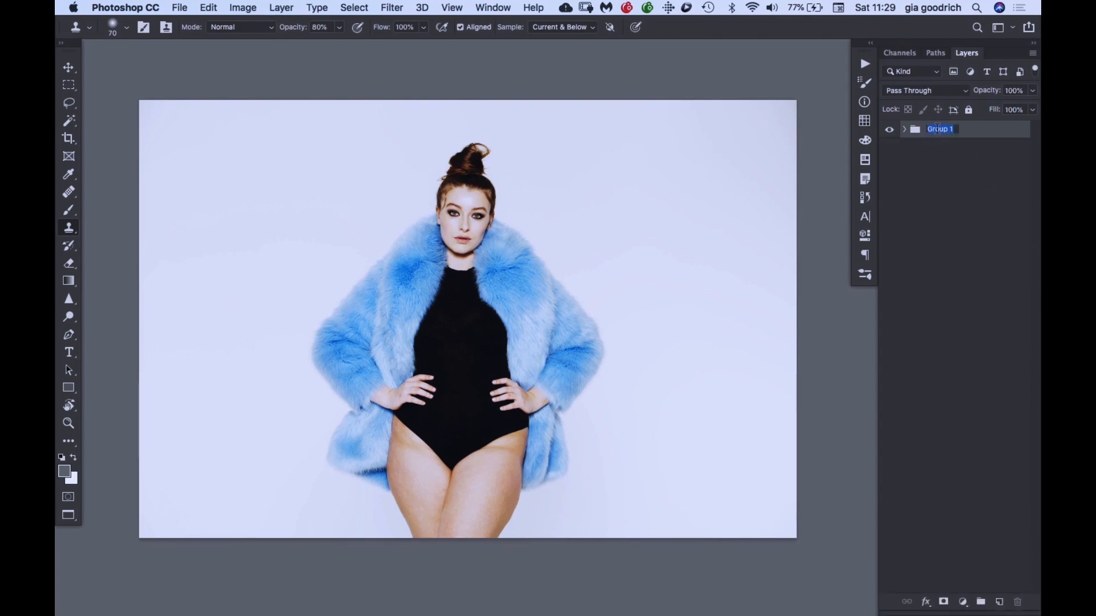
pyautogui.write('CLGD')
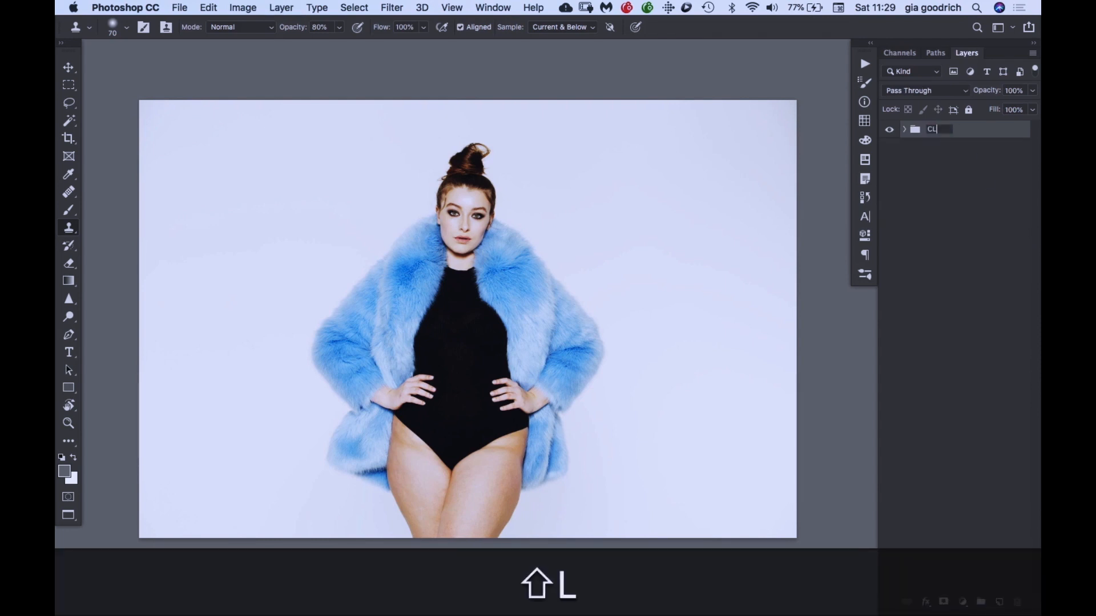
pyautogui.click(992, 131)
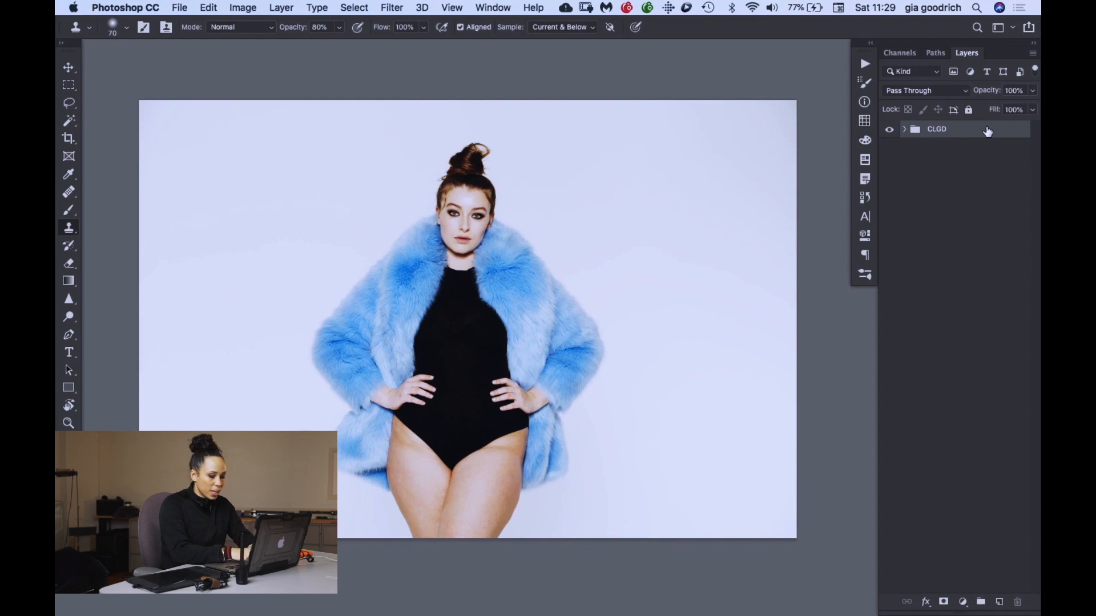
# - Stamp the visible result into a new layer above the CLGD group and rename it Base
pyautogui.press('alt+shift+super+e')
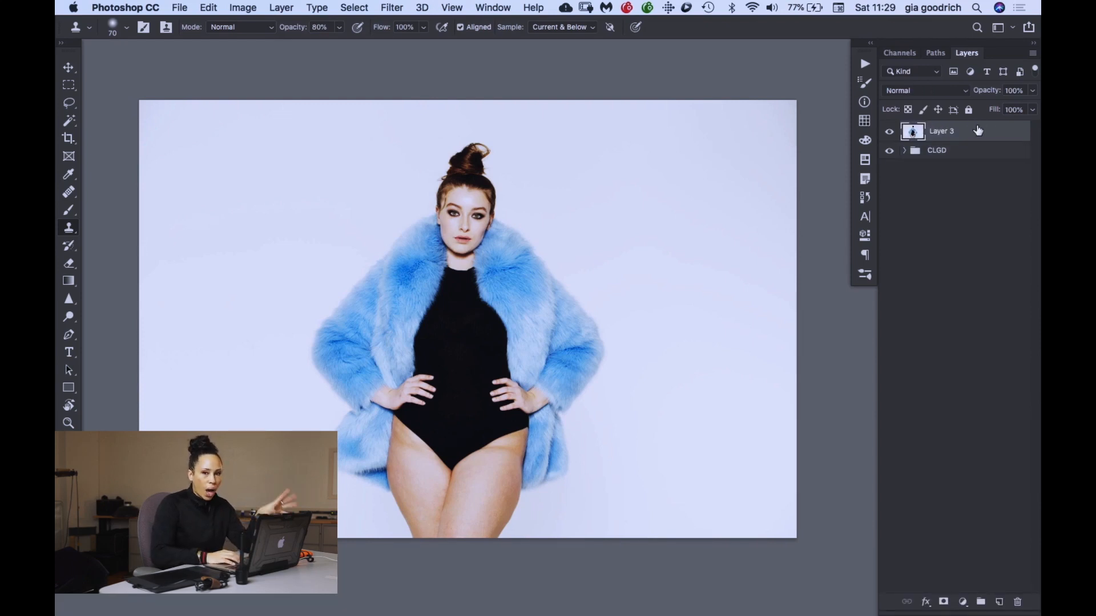
pyautogui.doubleClick(941, 133)
pyautogui.write('Base')
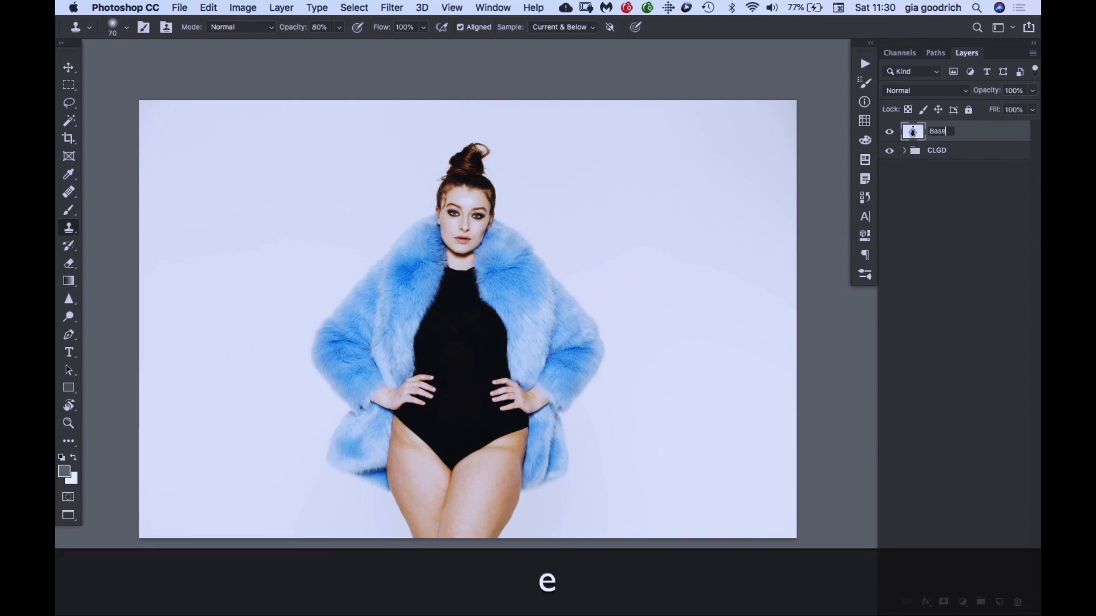
pyautogui.click(1013, 139)
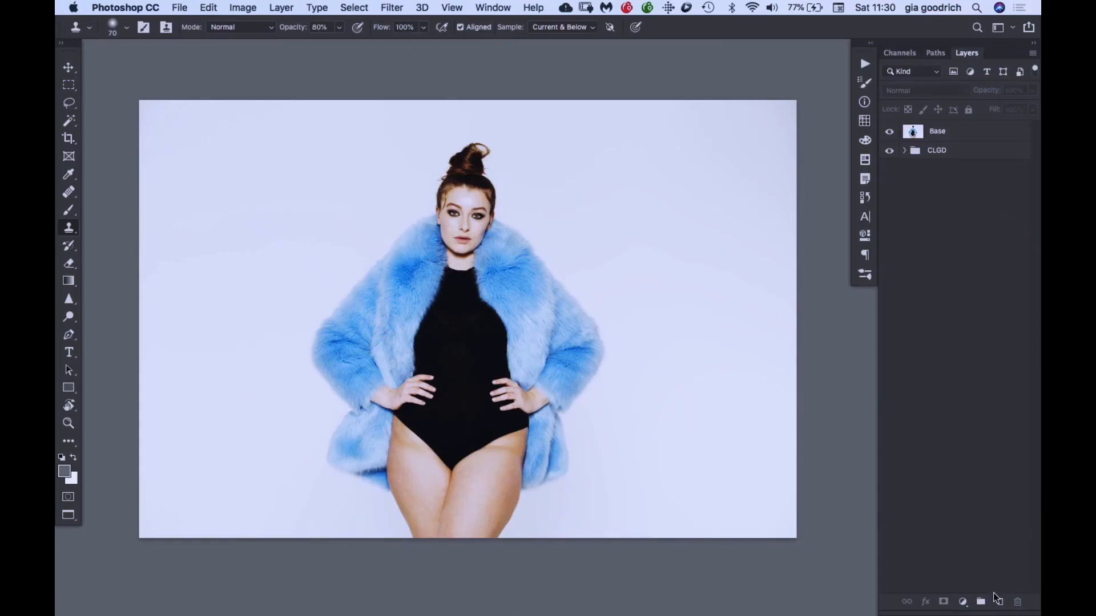
# - Add an empty layer above Base and name it Clean
pyautogui.click(998, 603)
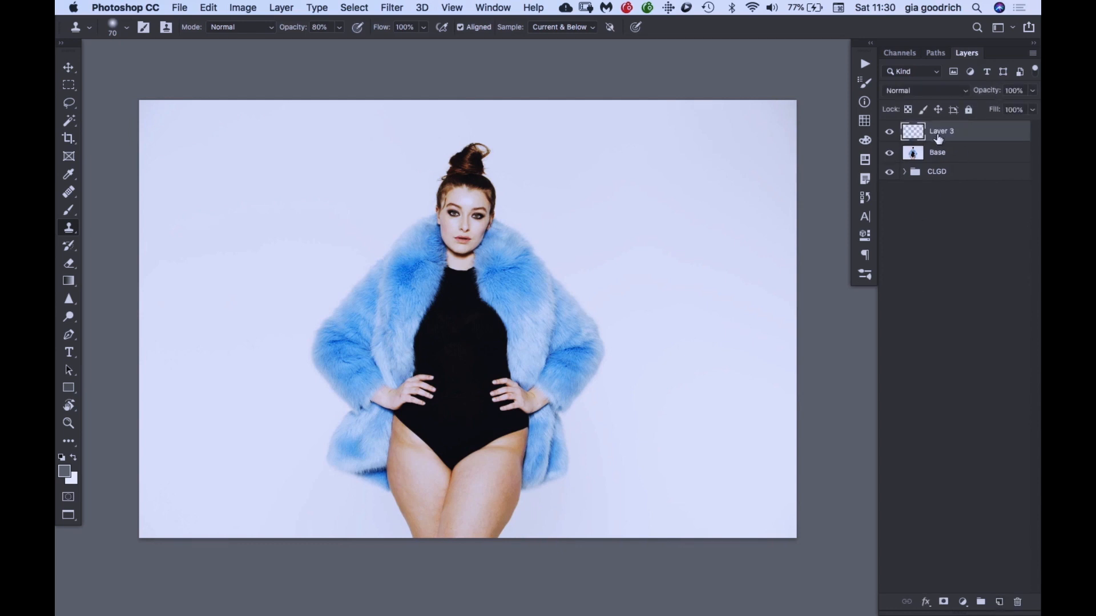
pyautogui.write('Clean')
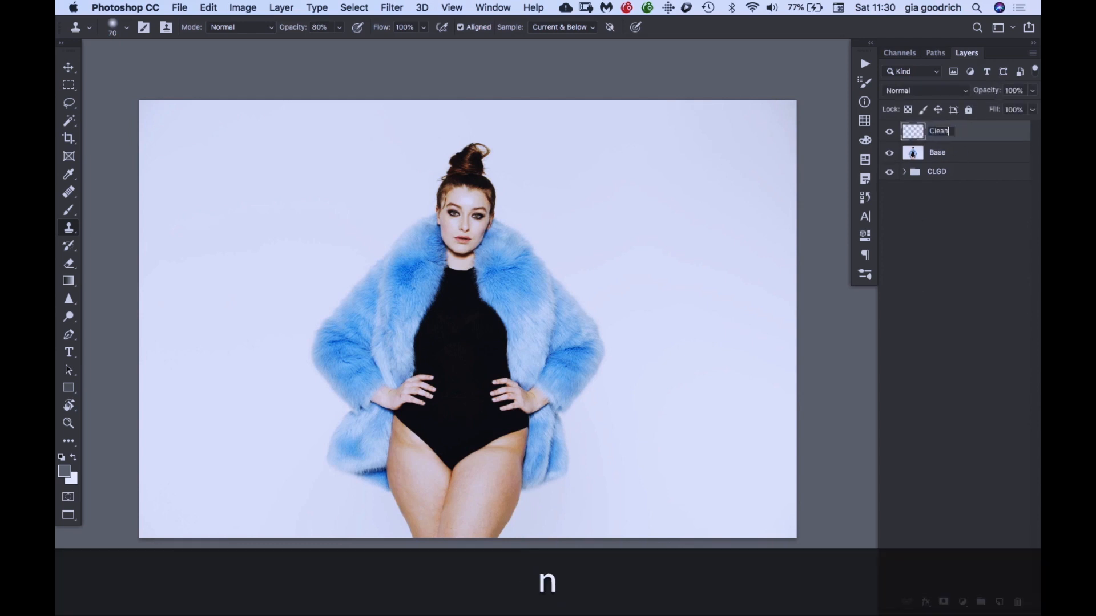
pyautogui.press('Return')
# - Heal the first blemish on the forehead on the Clean layer, using the Healing Brush reduced to size 9
pyautogui.press('super+equal')
pyautogui.press('super+equal')
pyautogui.press('super+equal')
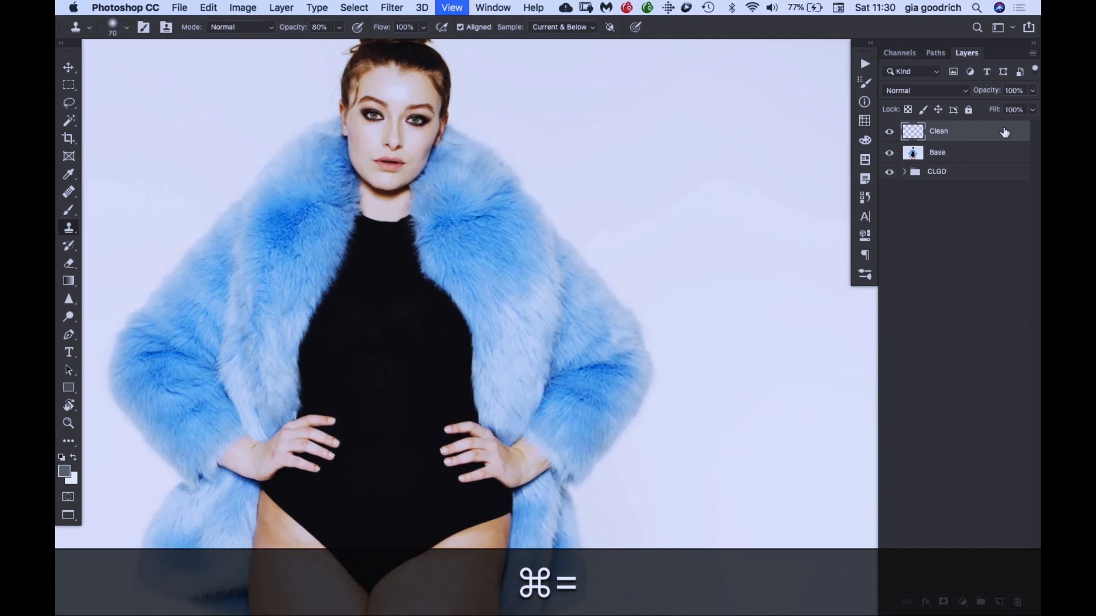
pyautogui.press('super+equal')
pyautogui.scroll(5, 478, 276)
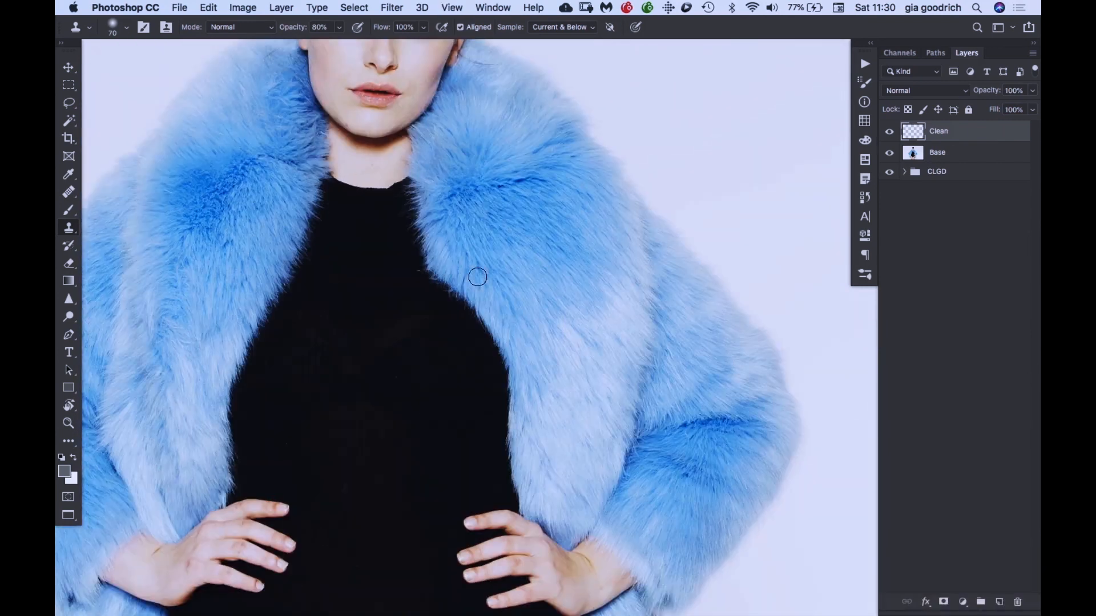
pyautogui.press('super+equal')
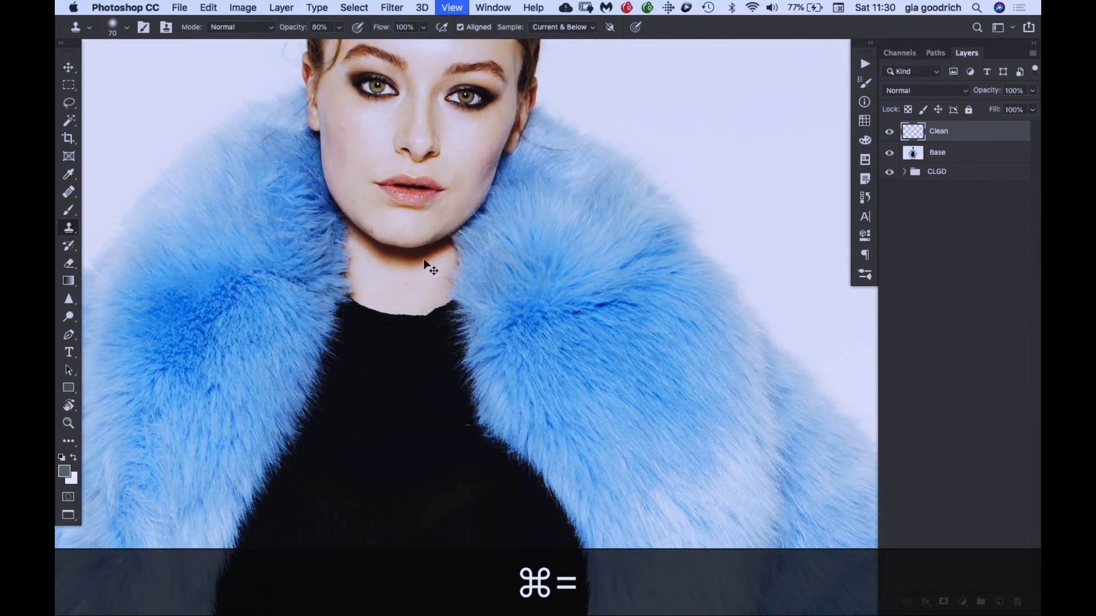
pyautogui.scroll(8, 428, 264)
pyautogui.hscroll(-2, 423, 260)
pyautogui.scroll(-2, 424, 261)
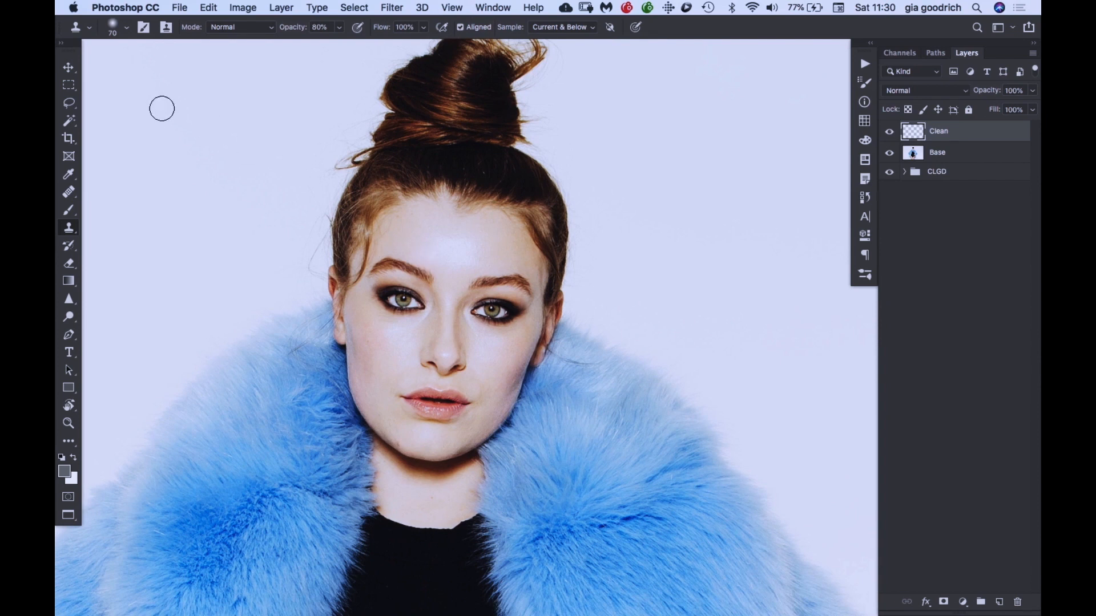
pyautogui.press('j')
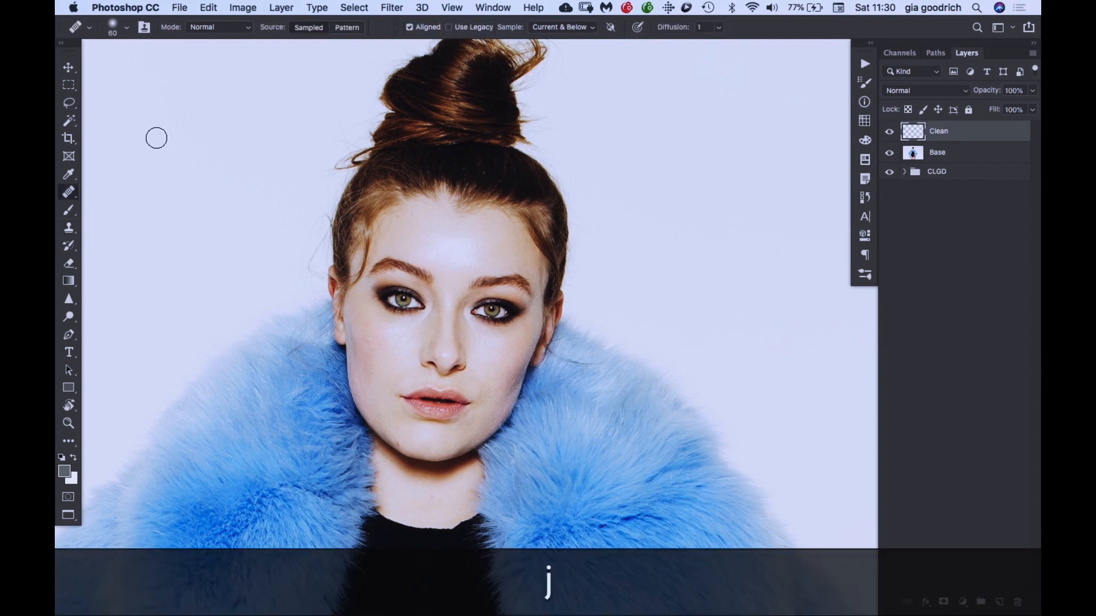
pyautogui.press('super')
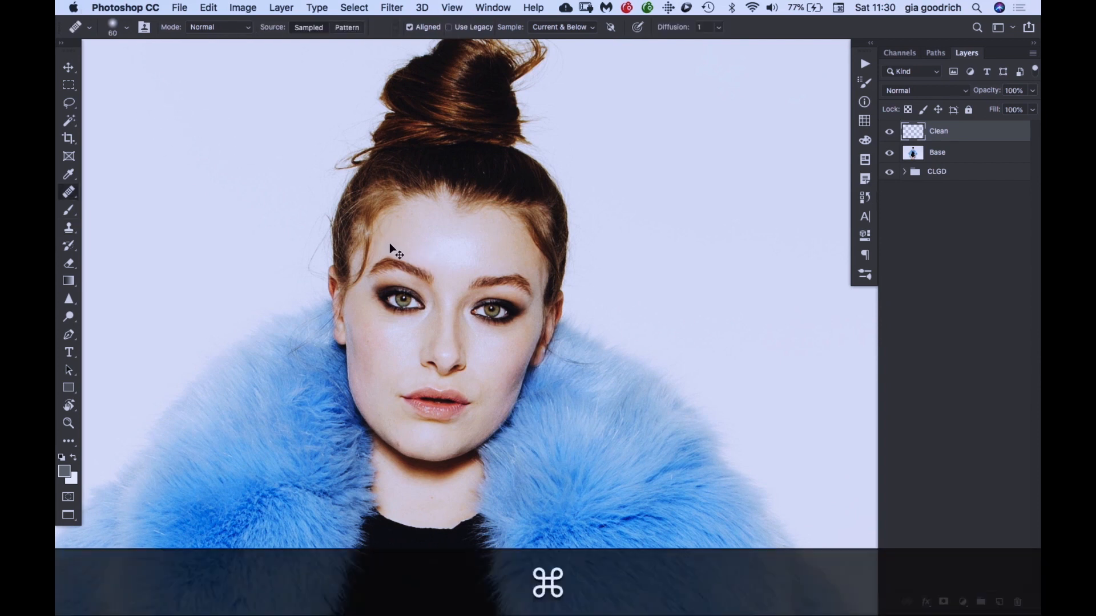
pyautogui.press('super+equal')
pyautogui.press('super+bracketleft')
pyautogui.press('[')
pyautogui.press('[')
pyautogui.press('[')
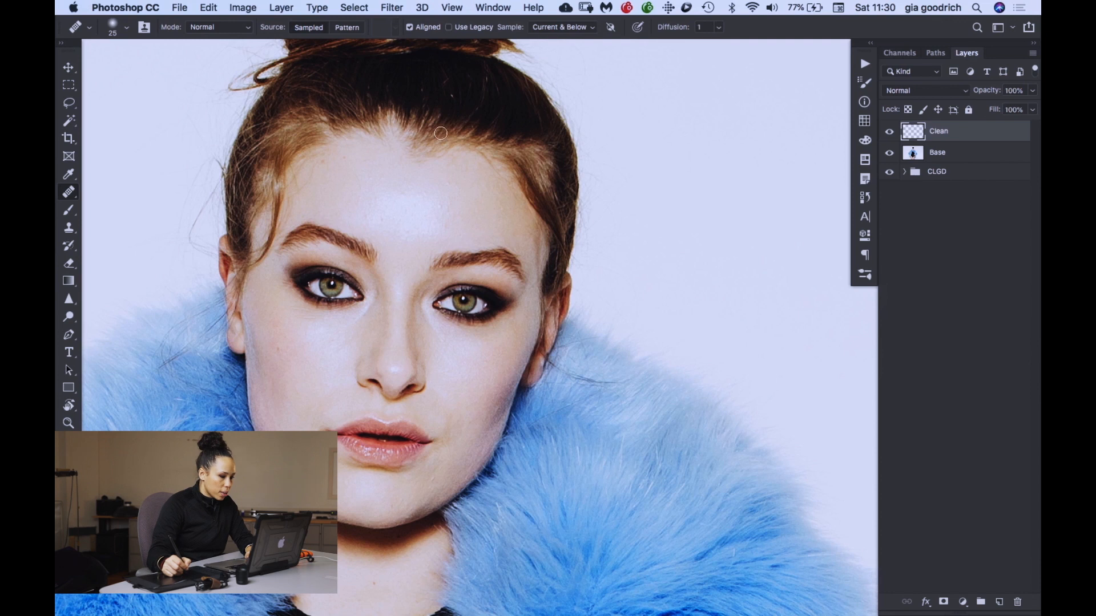
pyautogui.scroll(-4, 450, 164)
pyautogui.hscroll(-2, 450, 164)
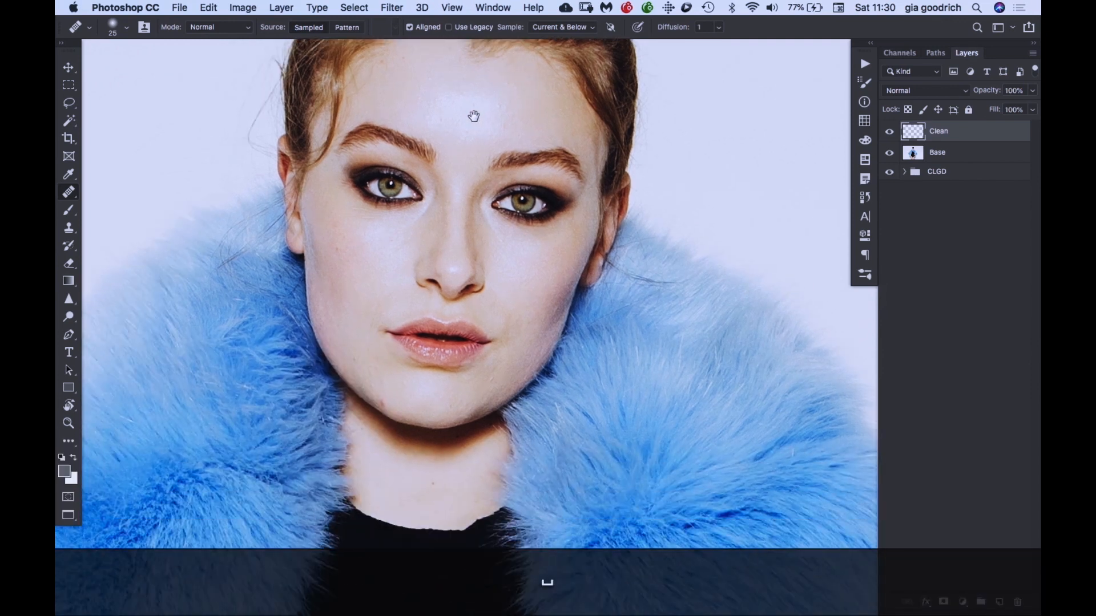
pyautogui.press('super+equal')
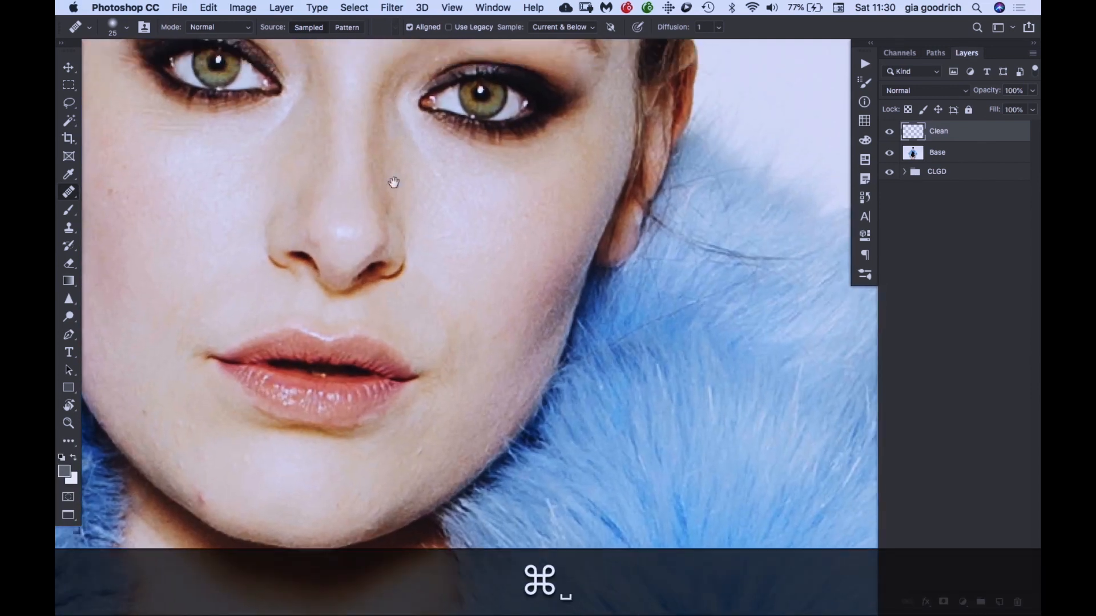
pyautogui.moveTo(391, 181)
pyautogui.mouseDown()
pyautogui.moveTo(386, 354)
pyautogui.moveTo(389, 341)
pyautogui.mouseUp()
pyautogui.press('[')
pyautogui.press('[')
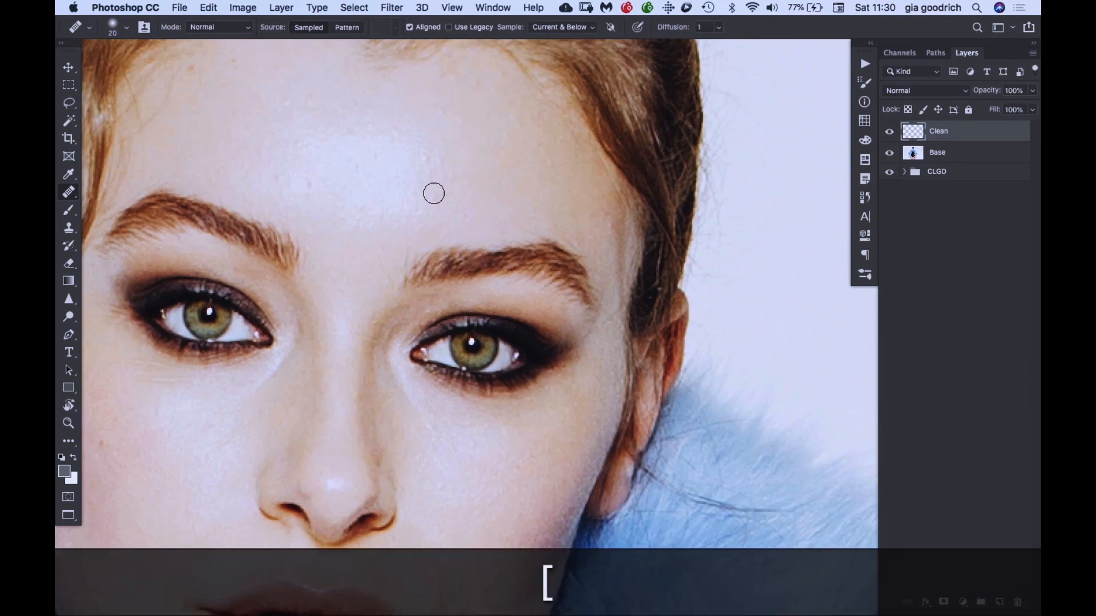
pyautogui.keyDown('alt'); pyautogui.click(438, 180); pyautogui.keyUp('alt')
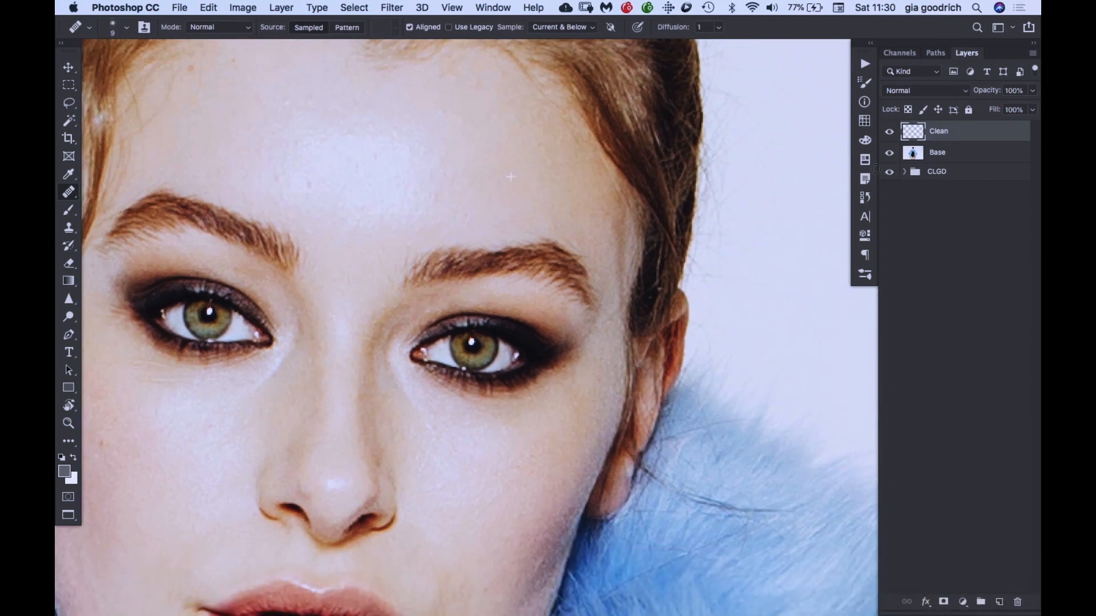
# - Heal further small spots across the forehead and toward the hairline with freshly sampled clean skin
pyautogui.press('alt')
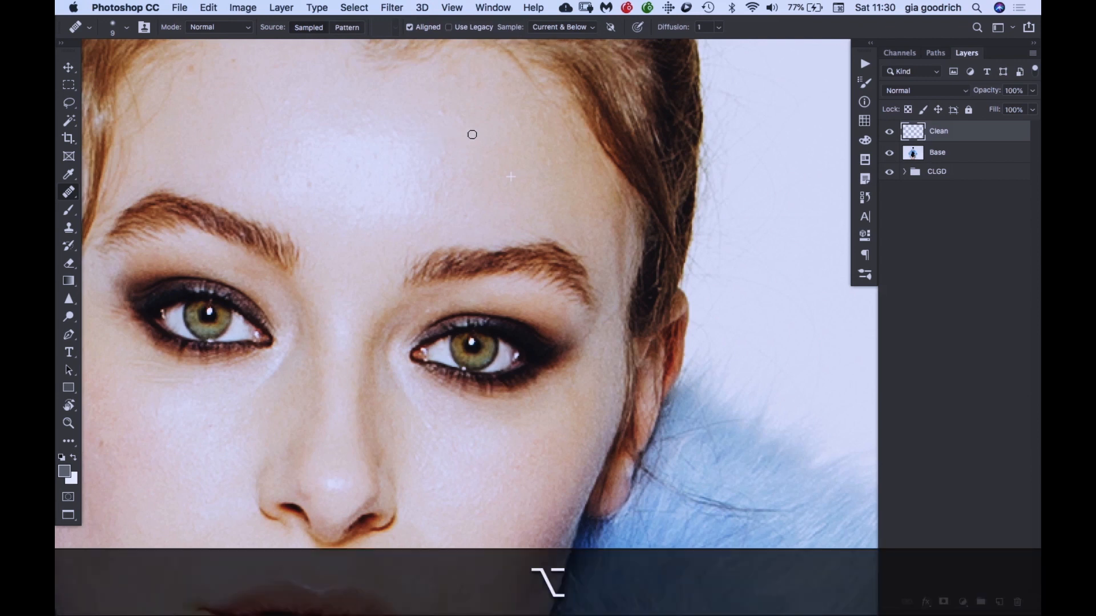
pyautogui.click(440, 112)
pyautogui.keyDown('alt'); pyautogui.click(459, 166); pyautogui.keyUp('alt')
pyautogui.click(441, 159)
pyautogui.keyDown('alt'); pyautogui.click(319, 77); pyautogui.keyUp('alt')
pyautogui.keyDown('alt'); pyautogui.click(282, 86); pyautogui.keyUp('alt')
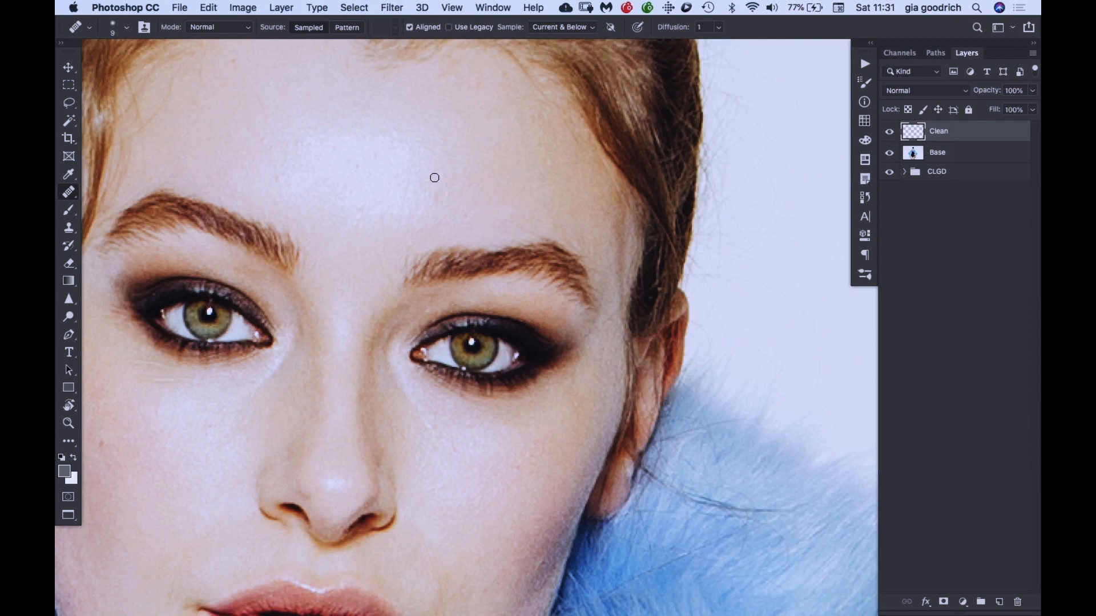
# - Heal the remaining small spots on the forehead with the Healing Brush at size 10, sampling nearby clean skin
pyautogui.press(']')
pyautogui.press(']')
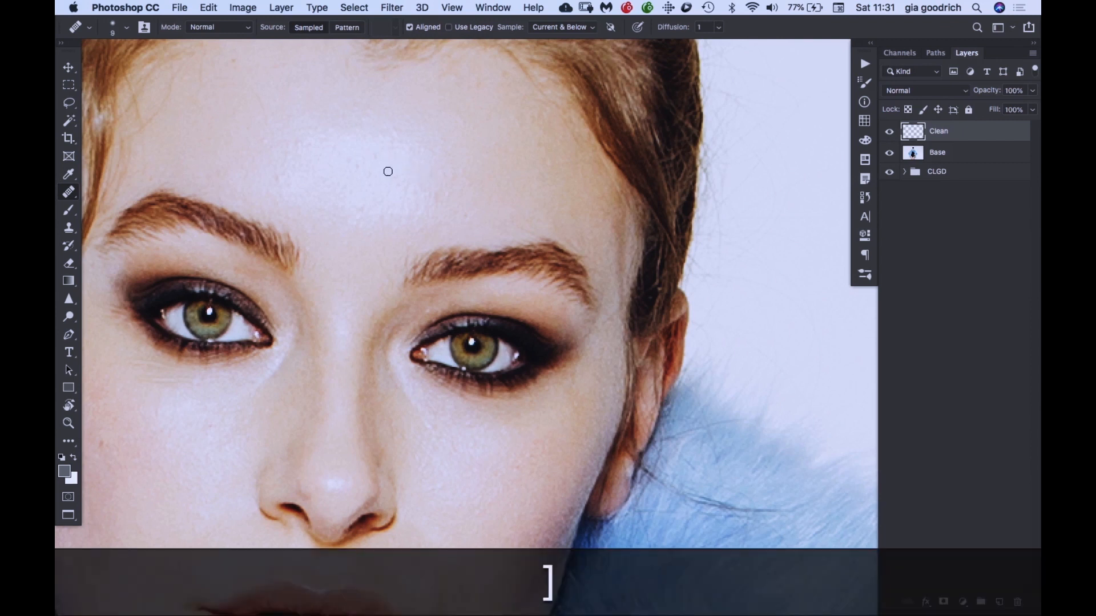
pyautogui.press('[')
pyautogui.press(']')
pyautogui.press(']')
pyautogui.press('[')
pyautogui.press('[')
pyautogui.press('[')
pyautogui.press('alt')
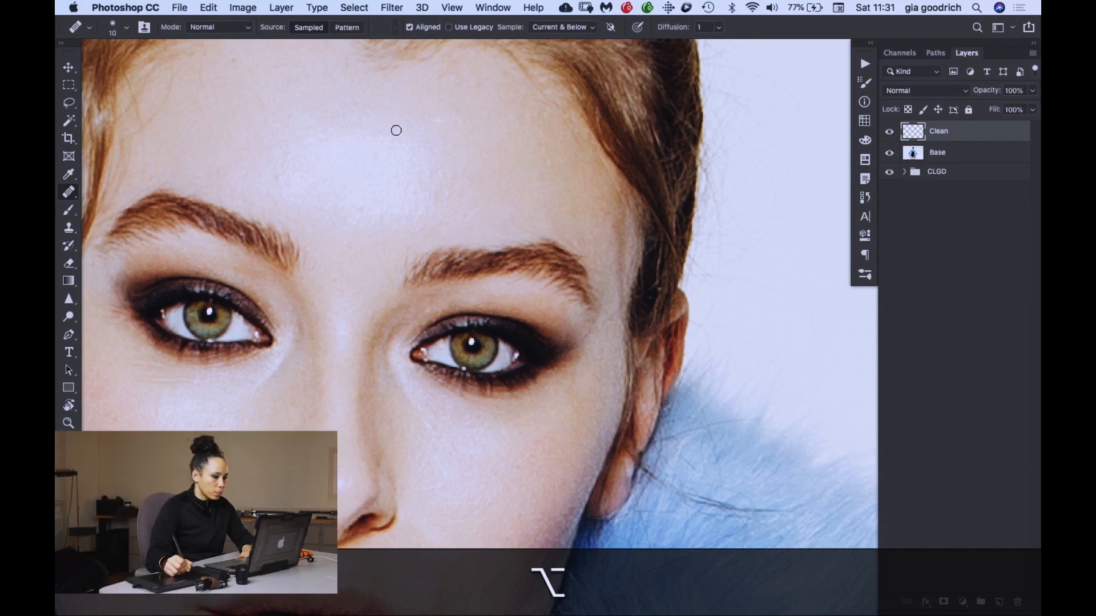
pyautogui.scroll(-3, 485, 208)
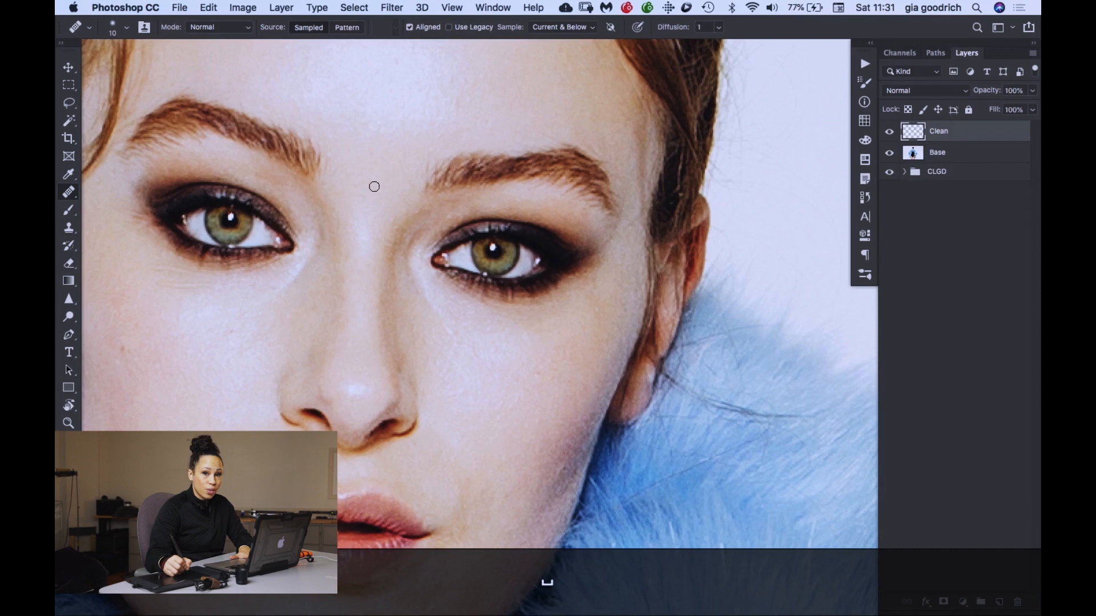
pyautogui.press('space')
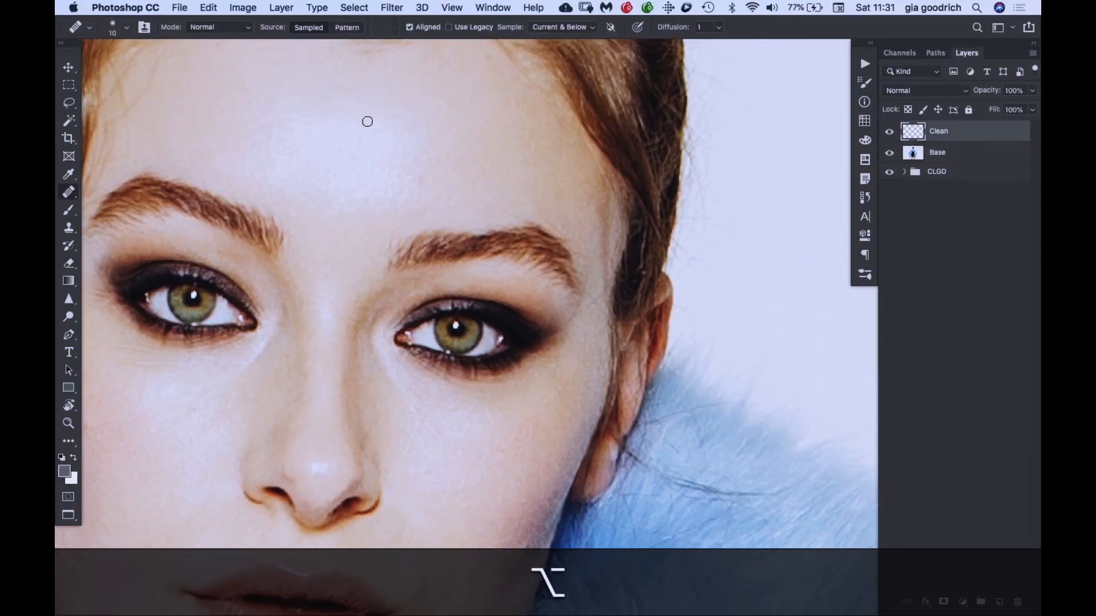
# - Heal small marks on the chin and around the mouth with skin sampled close to each spot
pyautogui.press('space')
pyautogui.scroll(-5, 390, 86)
pyautogui.scroll(-10, 452, 174)
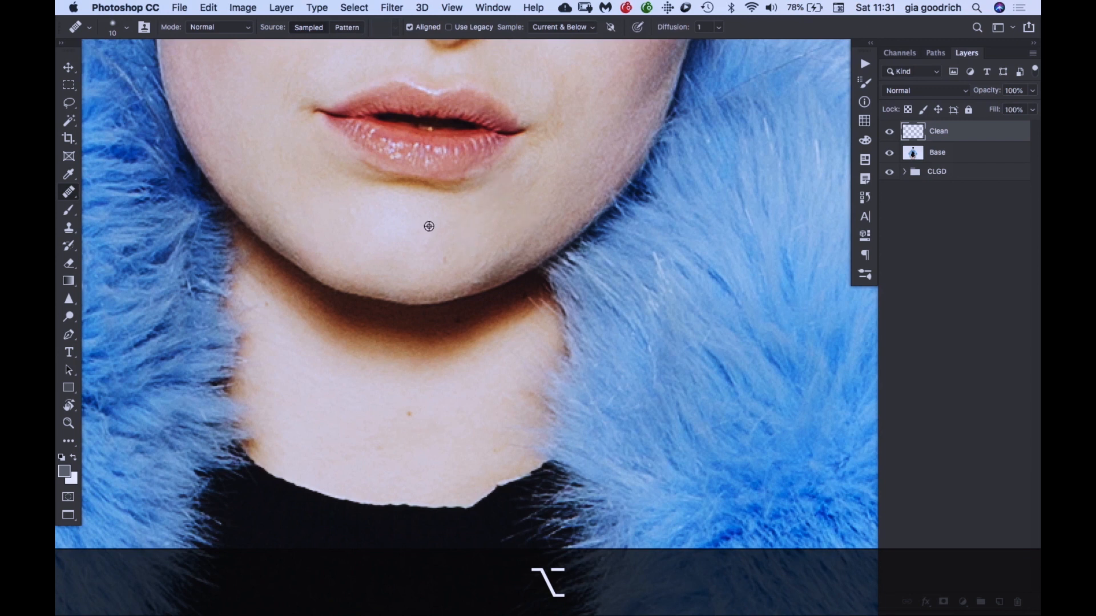
pyautogui.press('space')
pyautogui.scroll(5, 487, 255)
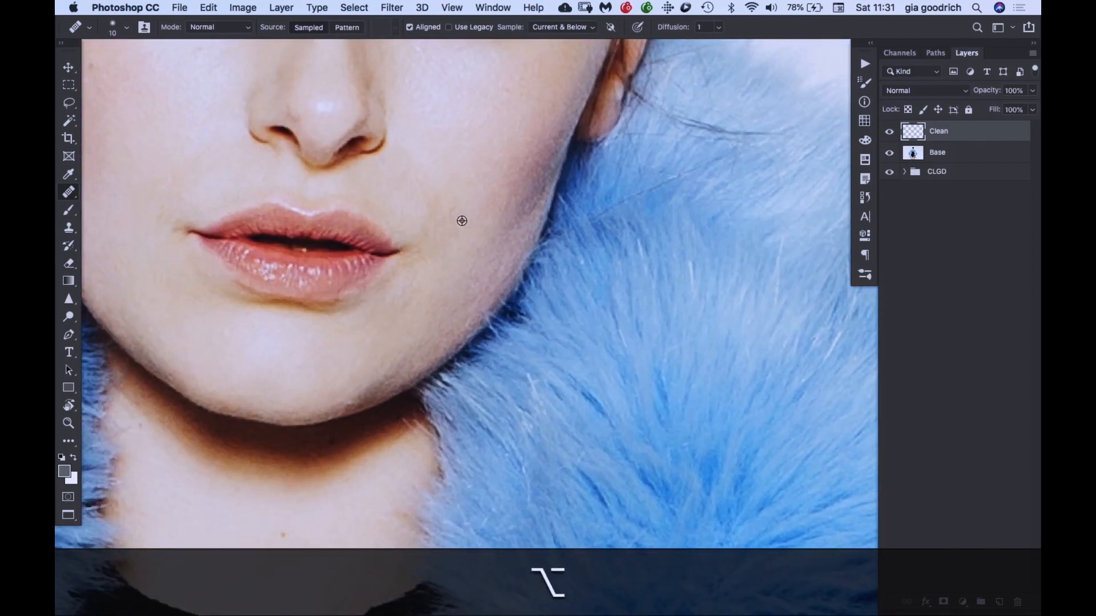
pyautogui.press('space')
pyautogui.moveTo(483, 226); pyautogui.dragTo(556, 21)
pyautogui.scroll(15, 485, 187)
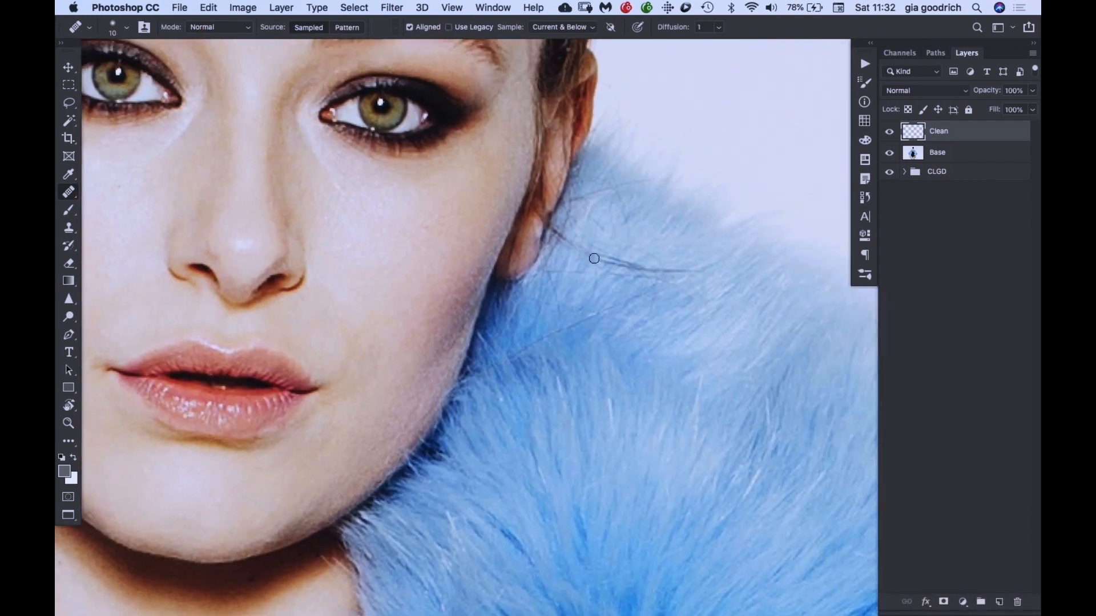
# - Remove the dark stray hair crossing the blue fur below the ear with the Spot Healing Brush at size 20
pyautogui.click(68, 194)
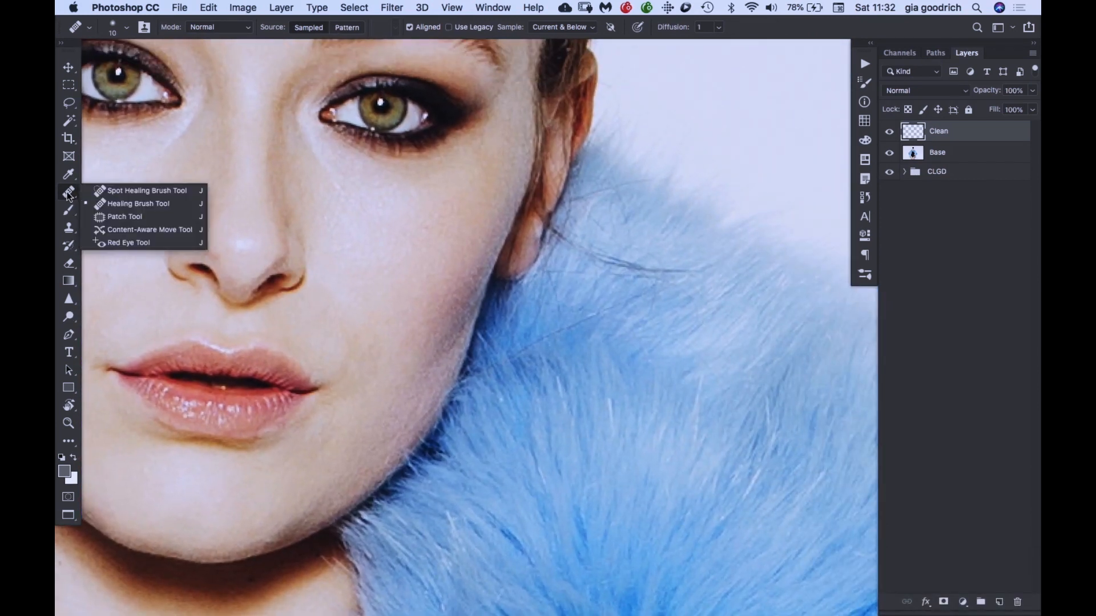
pyautogui.click(112, 192)
pyautogui.press('[')
pyautogui.press('[')
pyautogui.press('[')
pyautogui.press('[')
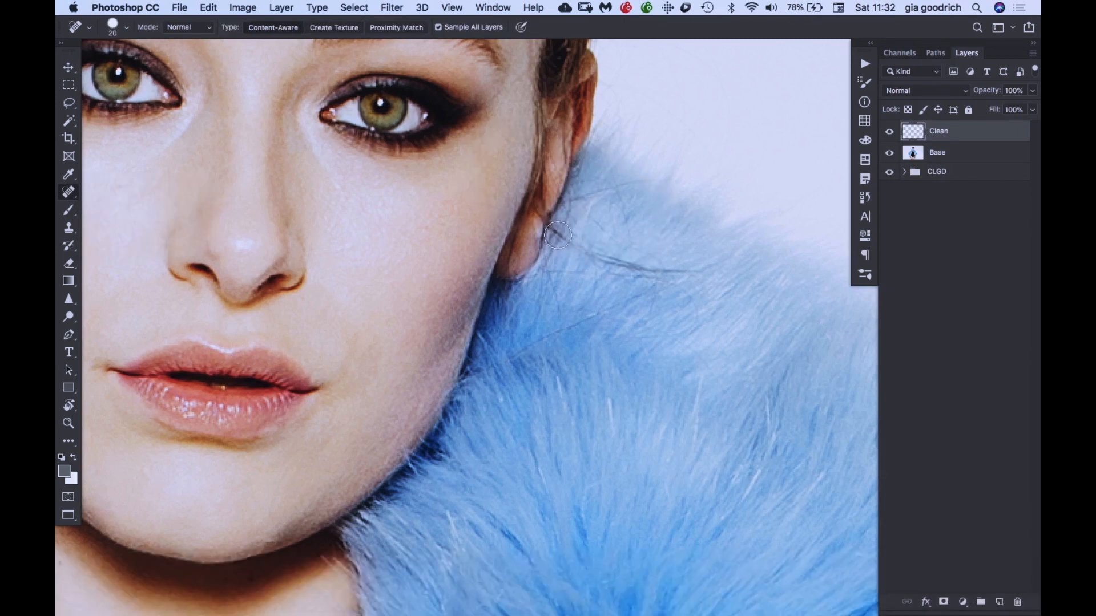
pyautogui.moveTo(557, 232)
pyautogui.mouseDown()
pyautogui.moveTo(619, 266)
pyautogui.moveTo(702, 273)
pyautogui.mouseUp()
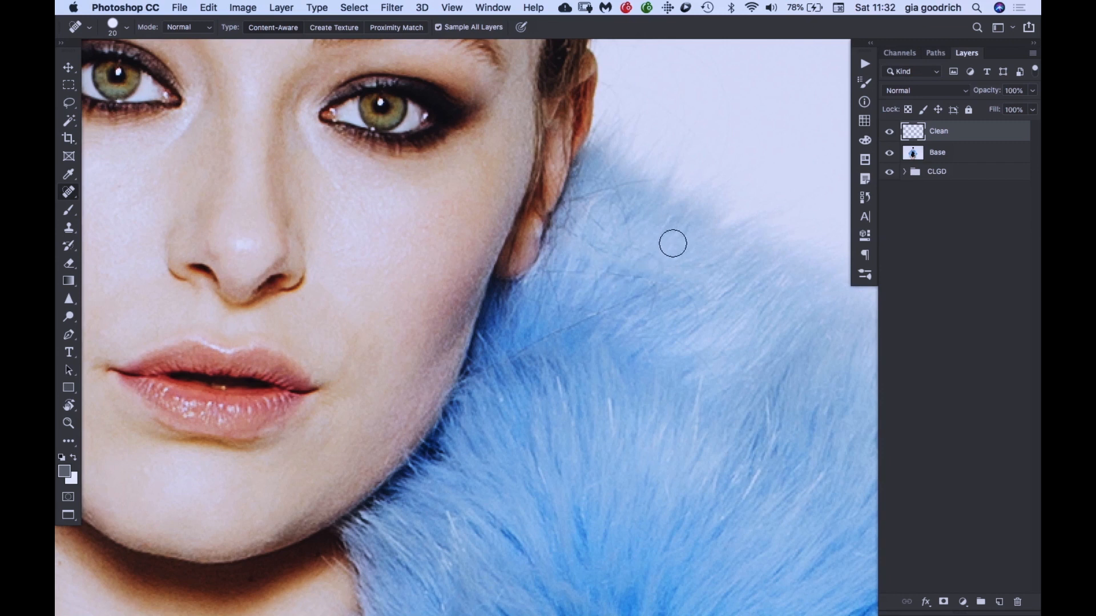
# - Clean the leftover fine hairs from the fur beside the ear and jaw, reducing the Spot Healing Brush to size 9
pyautogui.moveTo(588, 245)
pyautogui.mouseDown()
pyautogui.moveTo(614, 254)
pyautogui.moveTo(590, 247)
pyautogui.mouseUp()
pyautogui.click(594, 225)
pyautogui.press('[')
pyautogui.press('[')
pyautogui.moveTo(547, 275)
pyautogui.mouseDown()
pyautogui.moveTo(598, 267)
pyautogui.moveTo(549, 278)
pyautogui.moveTo(562, 322)
pyautogui.moveTo(545, 336)
pyautogui.moveTo(639, 297)
pyautogui.mouseUp()
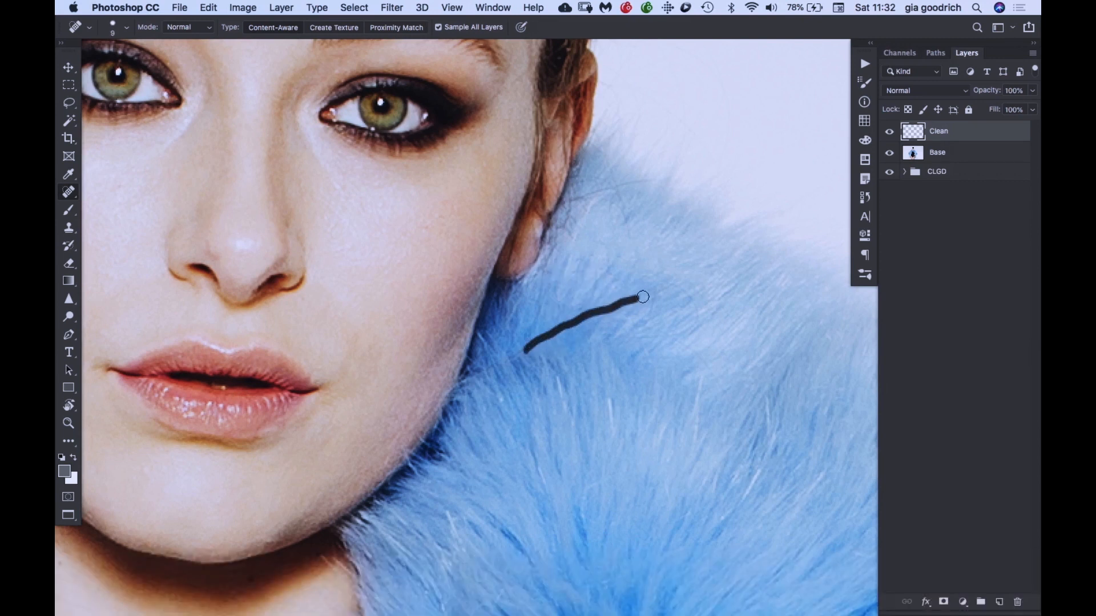
pyautogui.moveTo(569, 197)
pyautogui.mouseDown()
pyautogui.moveTo(651, 181)
pyautogui.moveTo(622, 223)
pyautogui.moveTo(631, 231)
pyautogui.mouseUp()
# - Spot-heal the blemishes beneath the eye on the opposite cheek and the small mole on the neck
pyautogui.hscroll(-8, 391, 314)
pyautogui.scroll(-1, 477, 115)
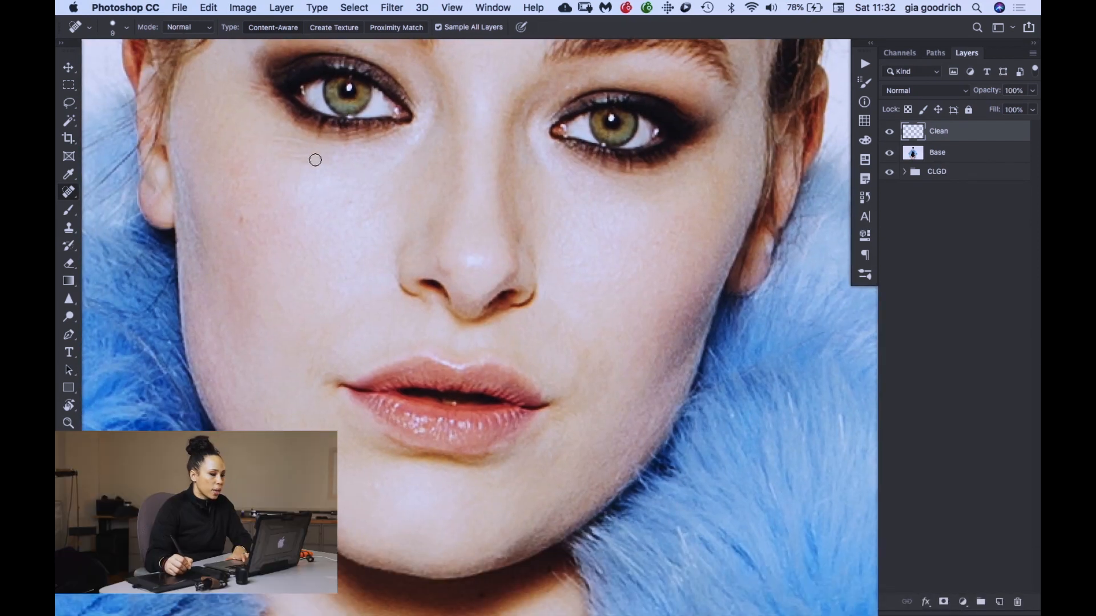
pyautogui.click(281, 155)
pyautogui.moveTo(307, 139); pyautogui.dragTo(308, 141)
pyautogui.moveTo(536, 223)
pyautogui.mouseDown()
pyautogui.moveTo(487, 193)
pyautogui.moveTo(570, 27)
pyautogui.mouseUp()
pyautogui.moveTo(570, 181); pyautogui.dragTo(574, 79)
pyautogui.moveTo(553, 262); pyautogui.dragTo(554, 261)
# - Spot-heal leftover marks on the forehead, chin and jawline
pyautogui.moveTo(605, 131); pyautogui.dragTo(505, 371)
pyautogui.moveTo(509, 218)
pyautogui.mouseDown()
pyautogui.moveTo(486, 269)
pyautogui.moveTo(479, 413)
pyautogui.mouseUp()
pyautogui.moveTo(437, 181); pyautogui.dragTo(462, 222)
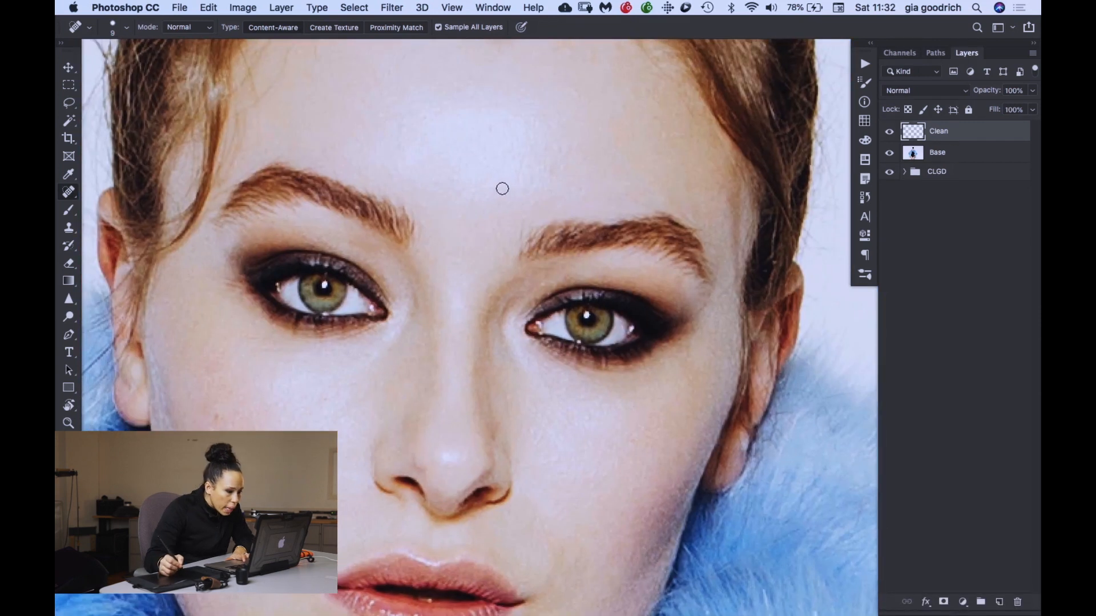
pyautogui.moveTo(484, 147)
pyautogui.mouseDown()
pyautogui.moveTo(477, 211)
pyautogui.moveTo(533, 212)
pyautogui.mouseUp()
pyautogui.moveTo(399, 231); pyautogui.dragTo(467, 231)
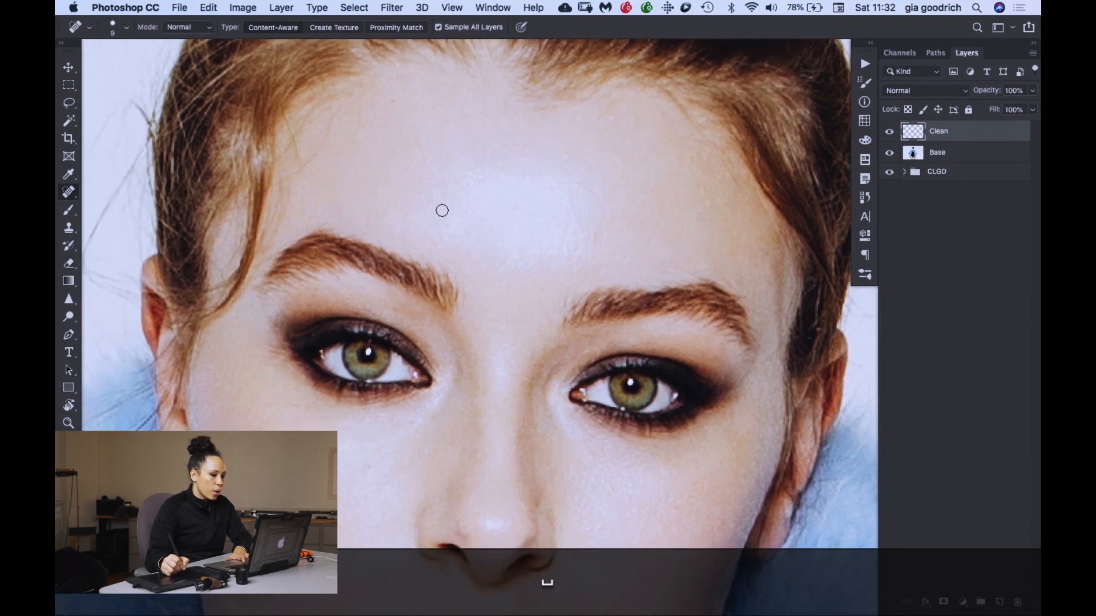
pyautogui.moveTo(476, 463); pyautogui.dragTo(495, 135)
pyautogui.moveTo(452, 495)
pyautogui.mouseDown()
pyautogui.moveTo(465, 267)
pyautogui.moveTo(445, 284)
pyautogui.mouseUp()
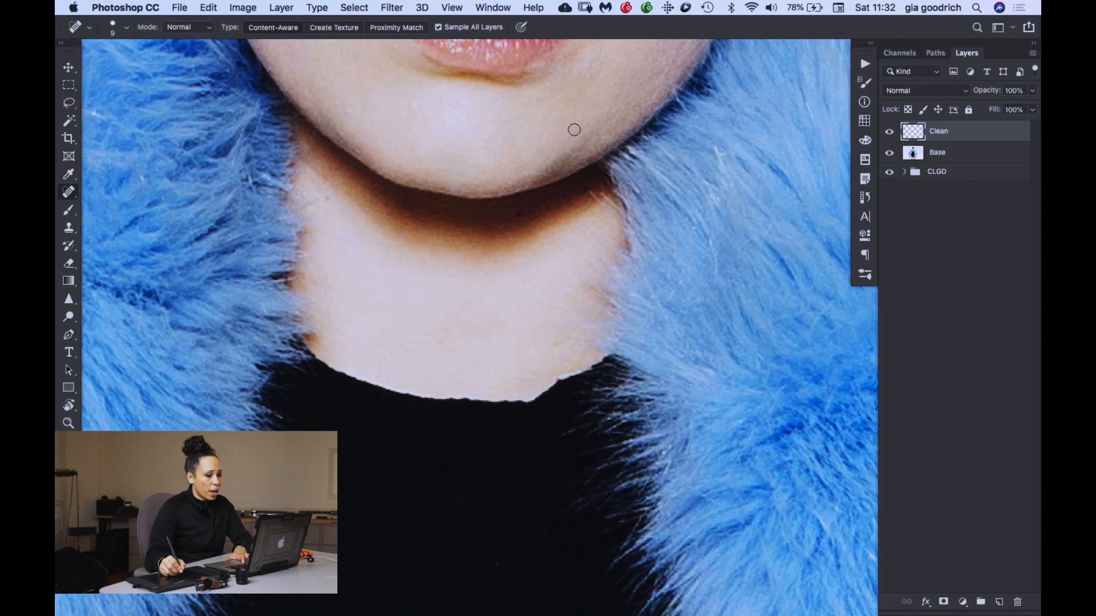
pyautogui.moveTo(604, 122); pyautogui.dragTo(567, 166)
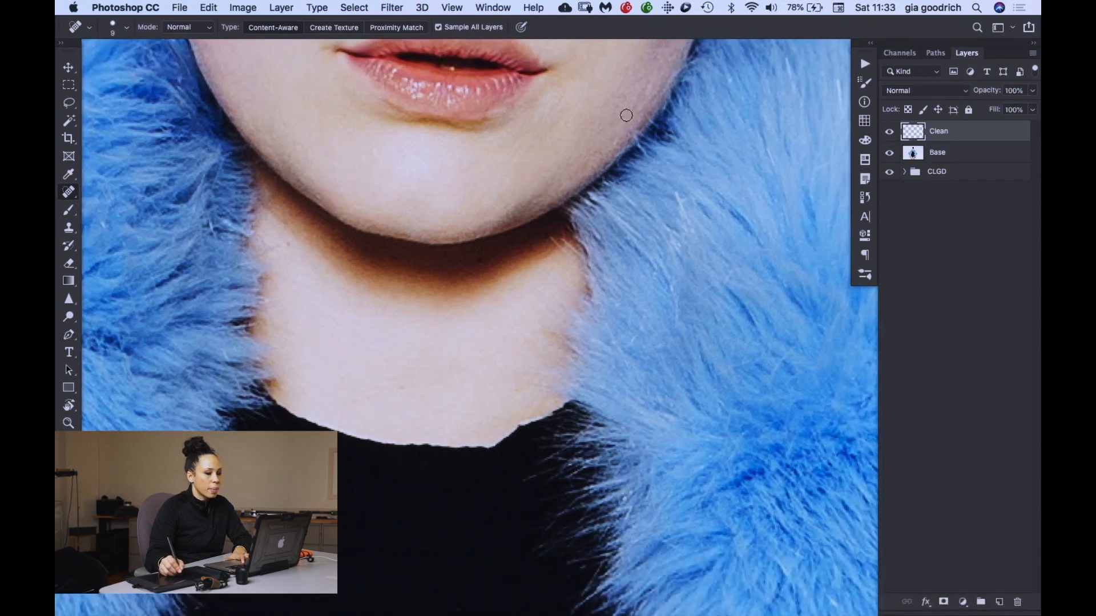
pyautogui.moveTo(647, 89); pyautogui.dragTo(632, 112)
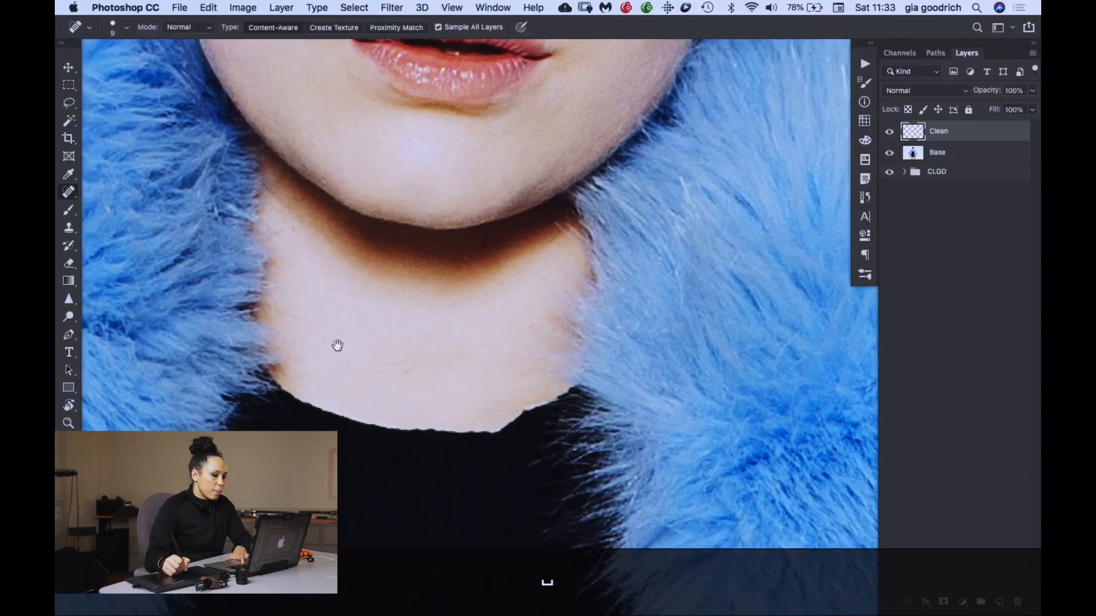
# - Remove lint and stray fibres from the chest area of the black bodysuit with the Spot Healing Brush
pyautogui.moveTo(337, 344); pyautogui.dragTo(367, 245)
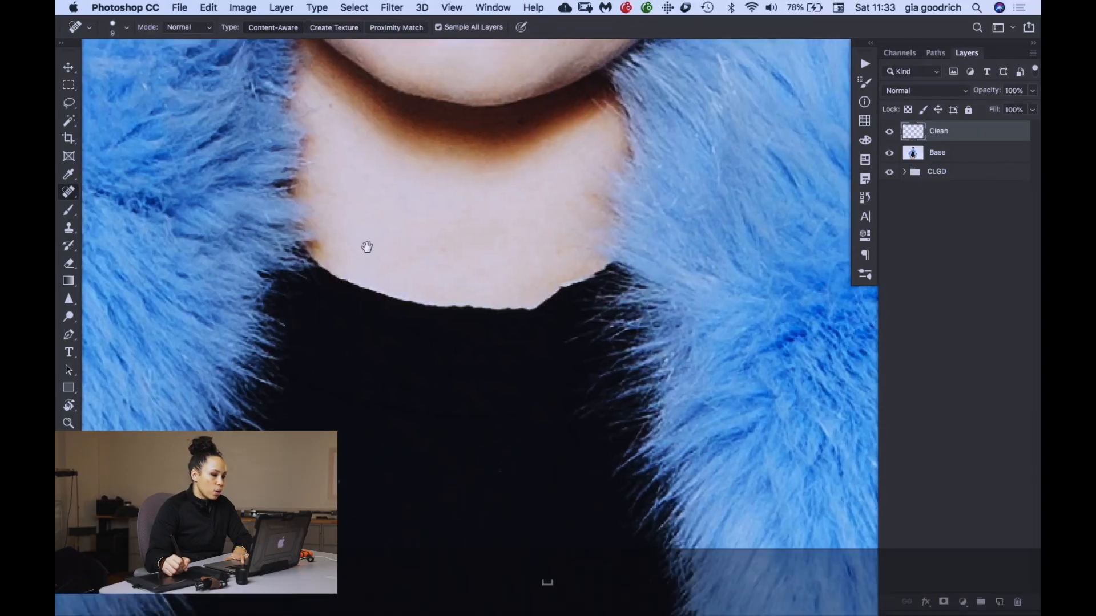
pyautogui.moveTo(350, 384); pyautogui.dragTo(399, 85)
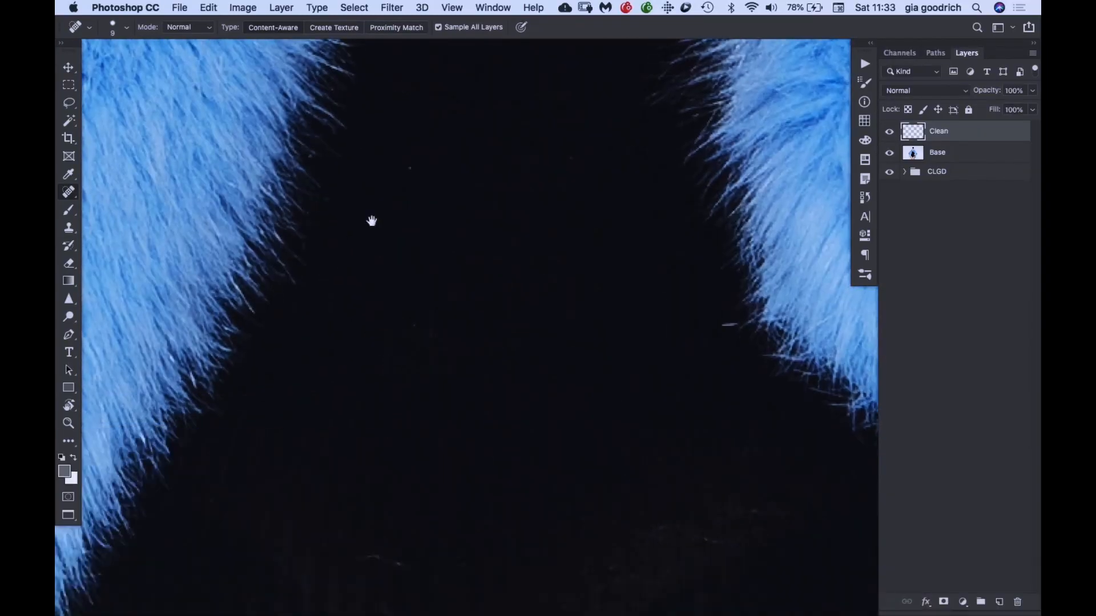
pyautogui.moveTo(372, 330); pyautogui.dragTo(378, 137)
pyautogui.press('super+minus')
pyautogui.press('super+minus')
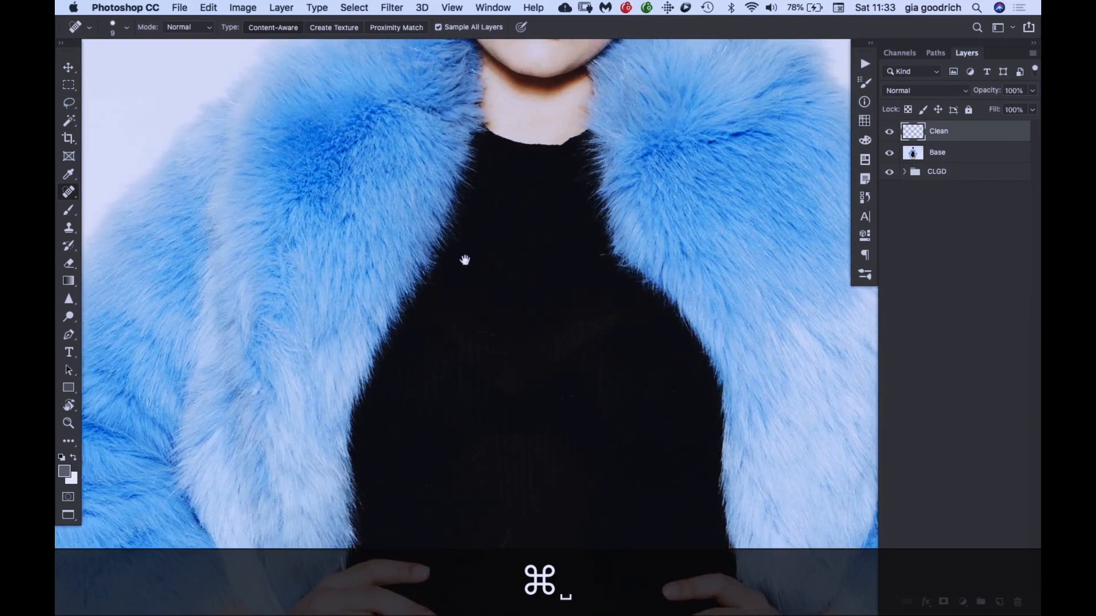
pyautogui.press('super+equal')
pyautogui.press('super+equal')
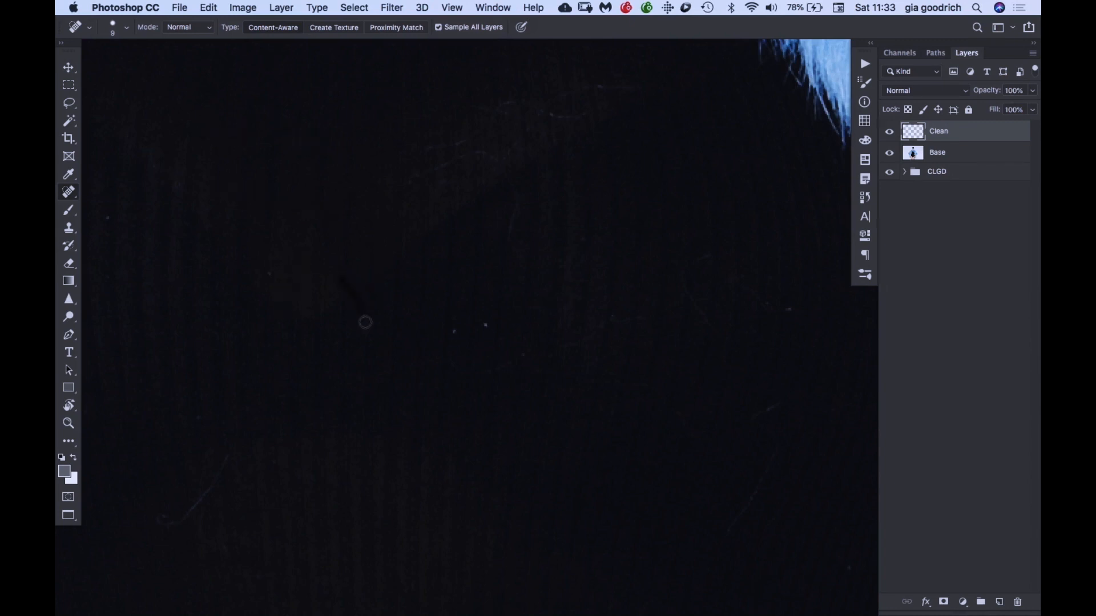
pyautogui.moveTo(328, 394); pyautogui.dragTo(344, 418)
pyautogui.press('space')
pyautogui.moveTo(252, 451)
pyautogui.mouseDown()
pyautogui.moveTo(368, 235)
pyautogui.moveTo(354, 231)
pyautogui.moveTo(275, 307)
pyautogui.mouseUp()
pyautogui.press('space')
pyautogui.moveTo(518, 98)
pyautogui.mouseDown()
pyautogui.moveTo(413, 356)
pyautogui.moveTo(441, 364)
pyautogui.mouseUp()
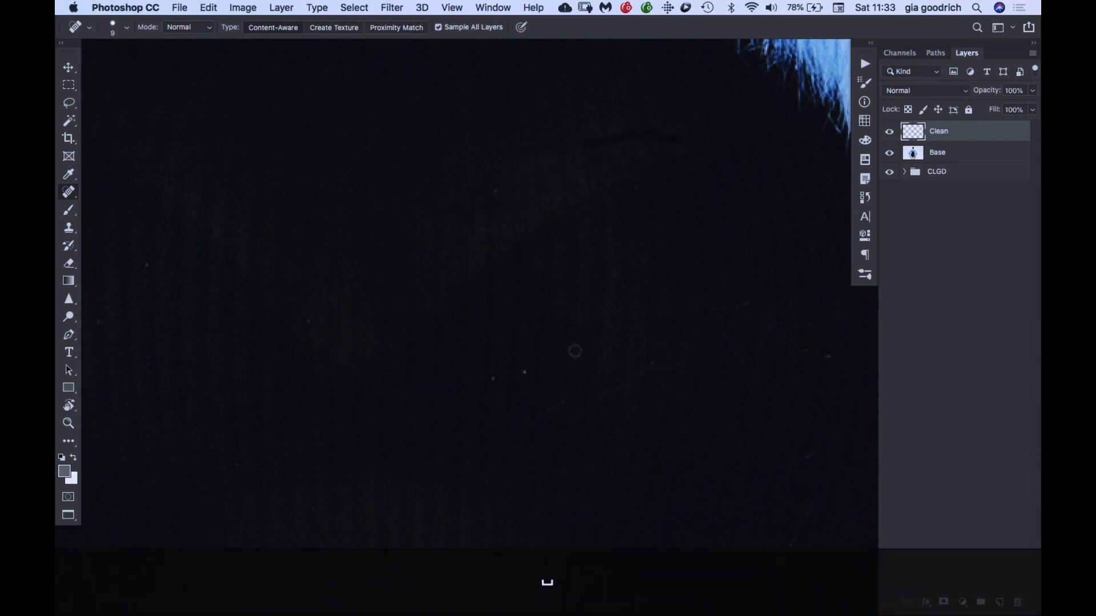
pyautogui.press('super+minus')
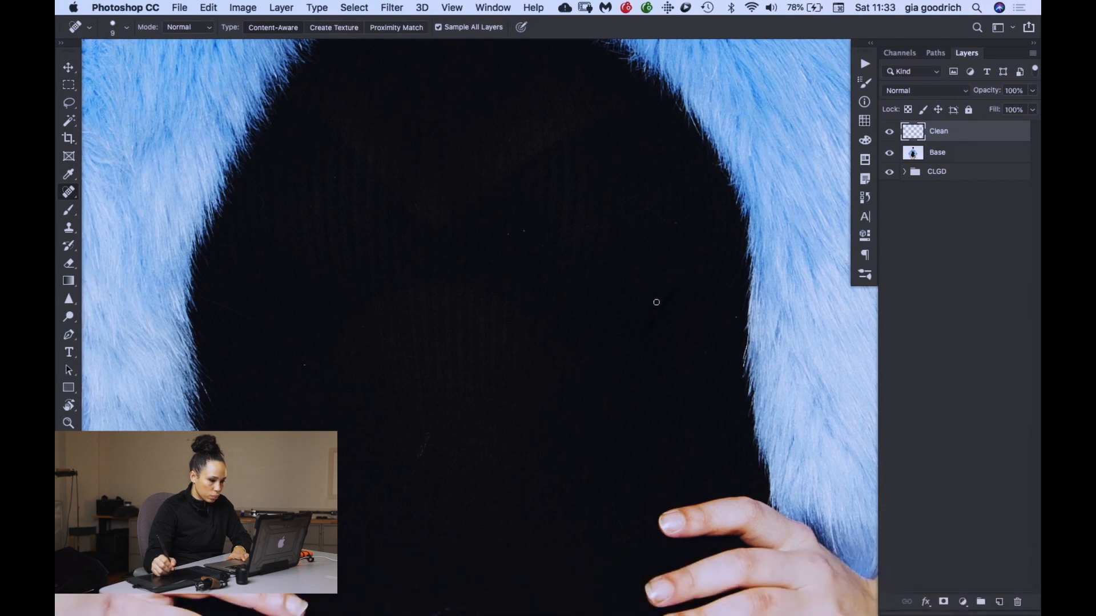
# - Clear the lint from the bodysuit's lower front between the hands, enlarging the Spot Healing Brush to size 20
pyautogui.press('space')
pyautogui.moveTo(474, 390); pyautogui.dragTo(513, 207)
pyautogui.moveTo(469, 286); pyautogui.dragTo(477, 188)
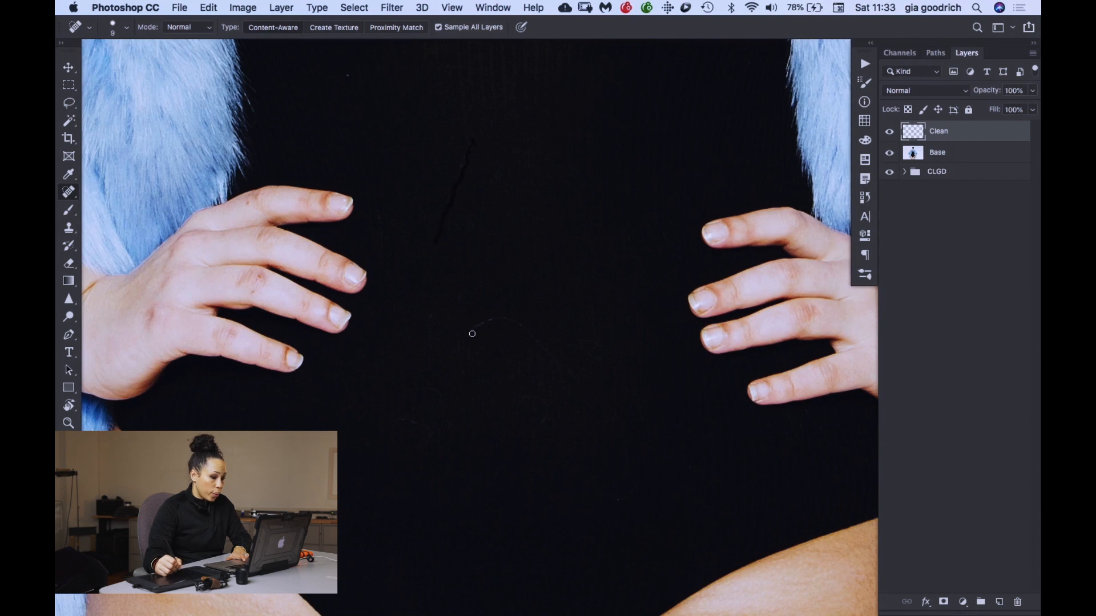
pyautogui.moveTo(485, 324); pyautogui.dragTo(486, 322)
pyautogui.press(']')
pyautogui.press(']')
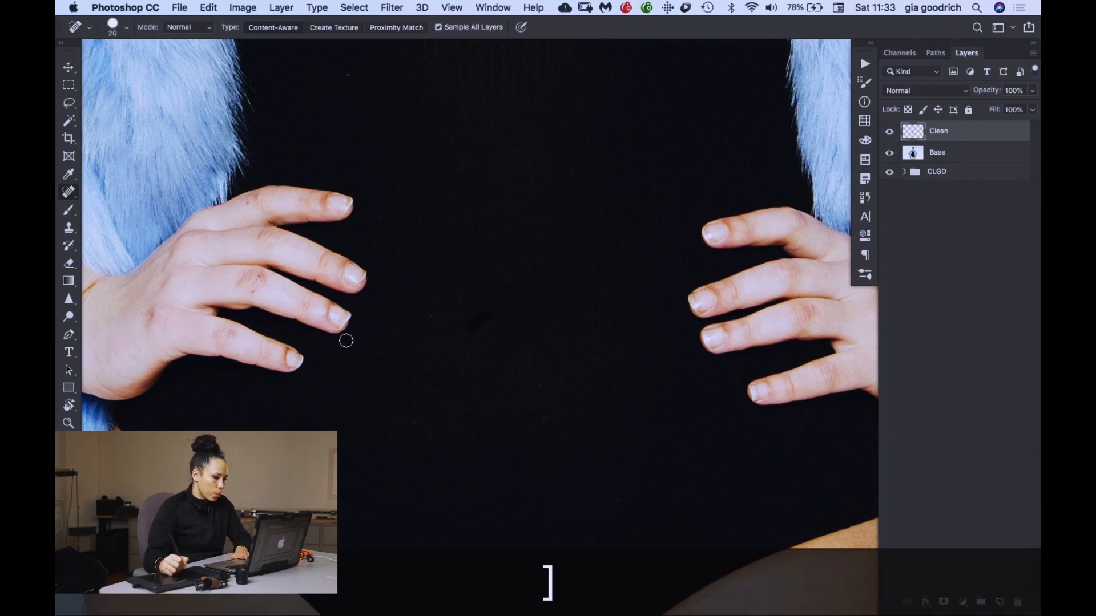
pyautogui.press('space')
pyautogui.moveTo(492, 411); pyautogui.dragTo(465, 279)
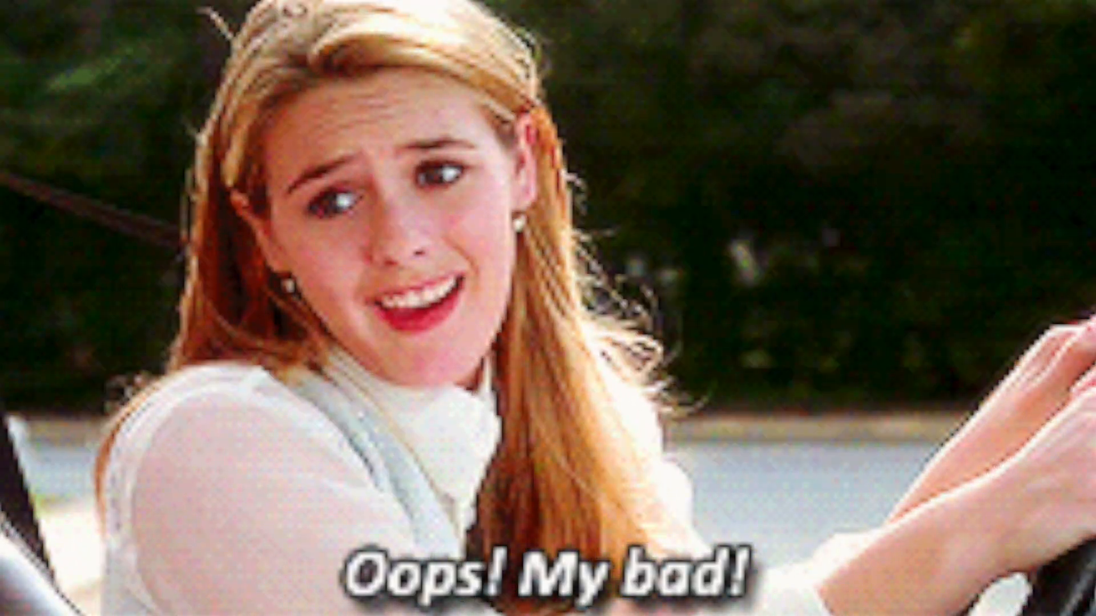
pyautogui.press('alt')
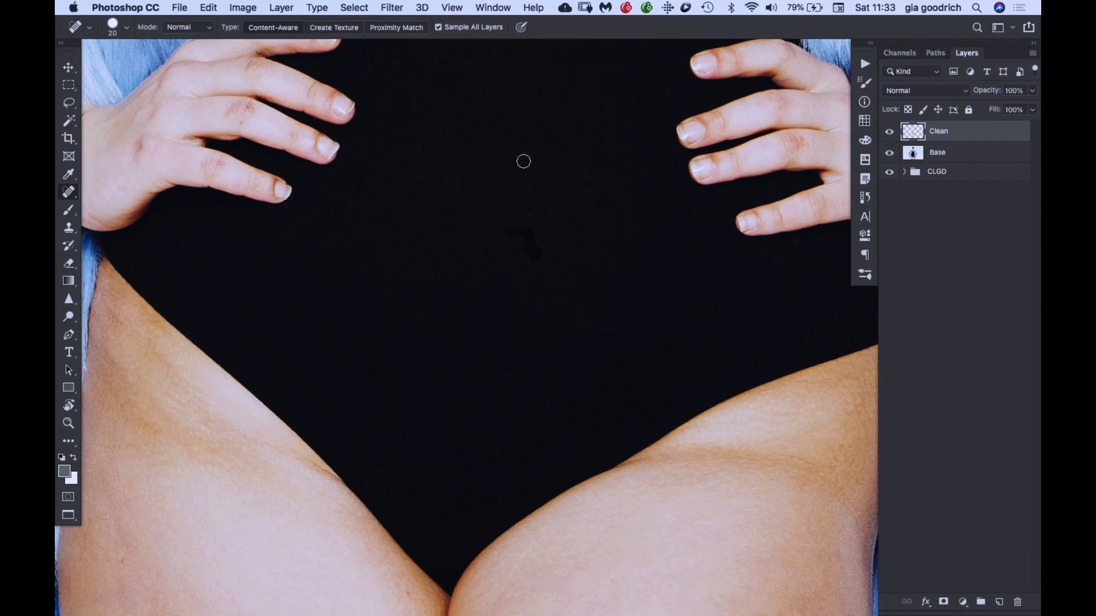
# - Check the retouch over the legs, bodysuit, coat and face up close and on the whole figure
pyautogui.press('space')
pyautogui.moveTo(471, 430); pyautogui.dragTo(464, 85)
pyautogui.moveTo(611, 283); pyautogui.dragTo(667, 70)
pyautogui.moveTo(482, 263); pyautogui.dragTo(630, 591)
pyautogui.moveTo(342, 269); pyautogui.dragTo(474, 516)
pyautogui.moveTo(673, 177); pyautogui.dragTo(572, 295)
pyautogui.press('space')
pyautogui.moveTo(672, 223); pyautogui.dragTo(328, 255)
pyautogui.moveTo(457, 408); pyautogui.dragTo(352, 432)
pyautogui.moveTo(325, 162); pyautogui.dragTo(593, 596)
pyautogui.moveTo(339, 102); pyautogui.dragTo(418, 413)
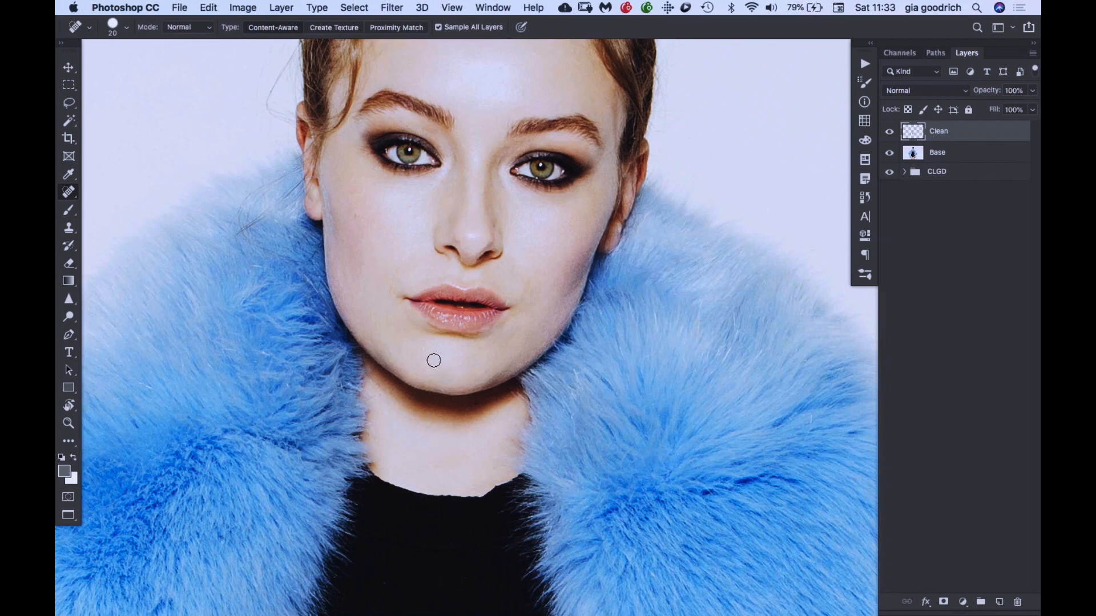
pyautogui.press('super+minus')
pyautogui.press('super+minus')
pyautogui.press('super+minus')
pyautogui.press('space')
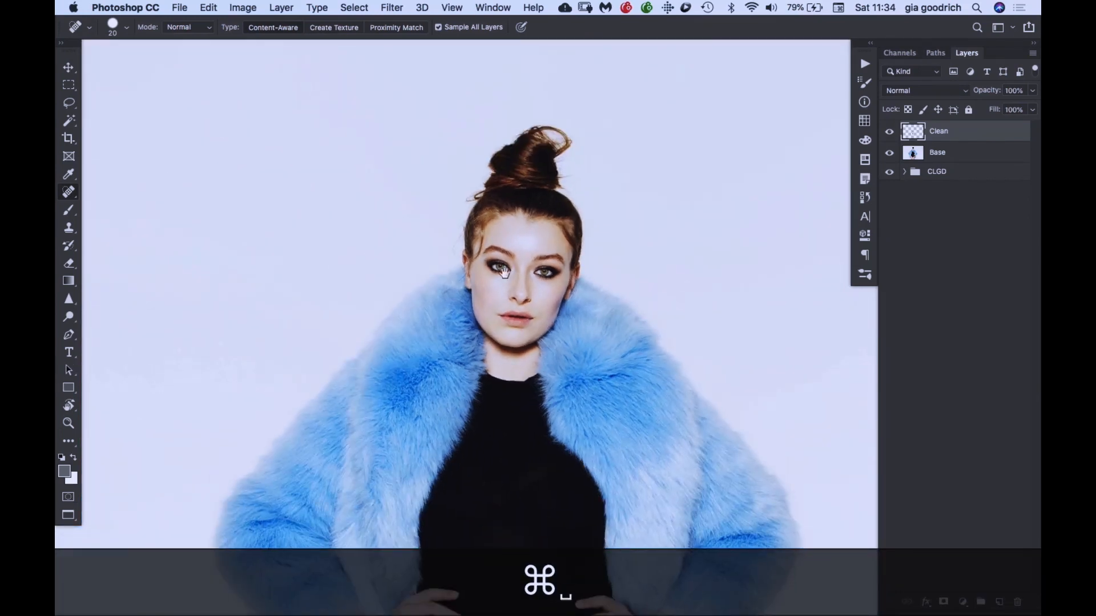
pyautogui.moveTo(515, 384); pyautogui.dragTo(460, 124)
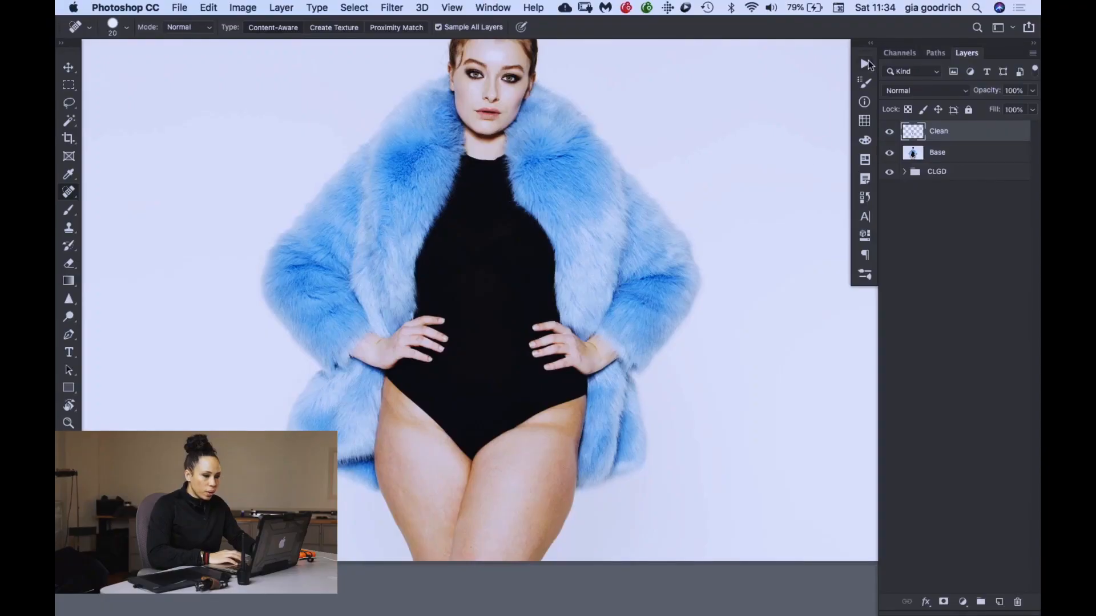
# - Run the FS2.0 action to build the frequency separation group with HIGH and LOW layers
pyautogui.click(864, 64)
pyautogui.scroll(-15, 791, 414)
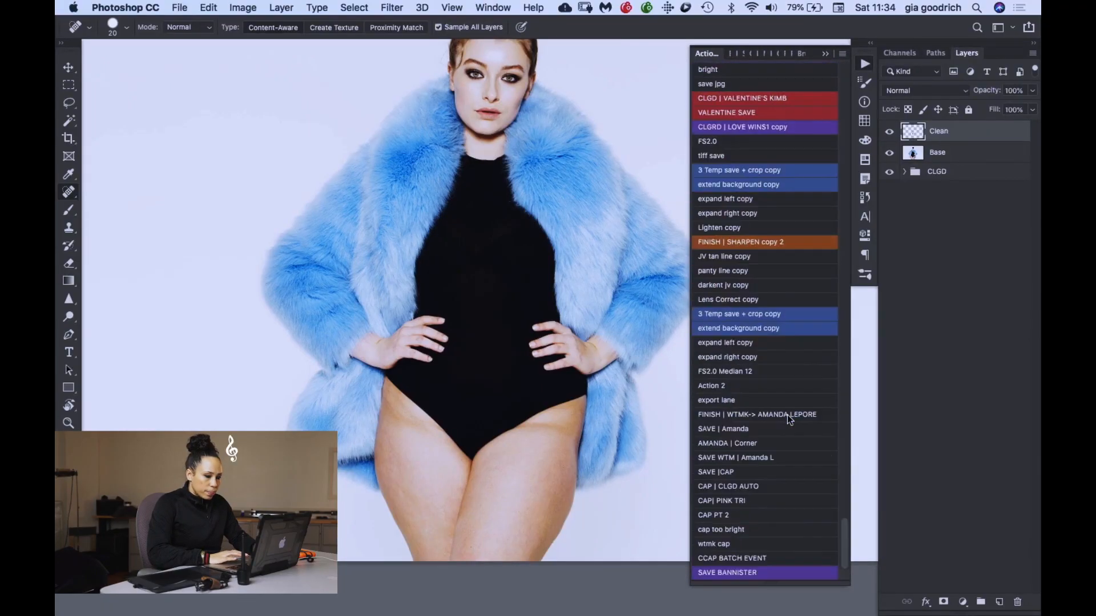
pyautogui.click(748, 142)
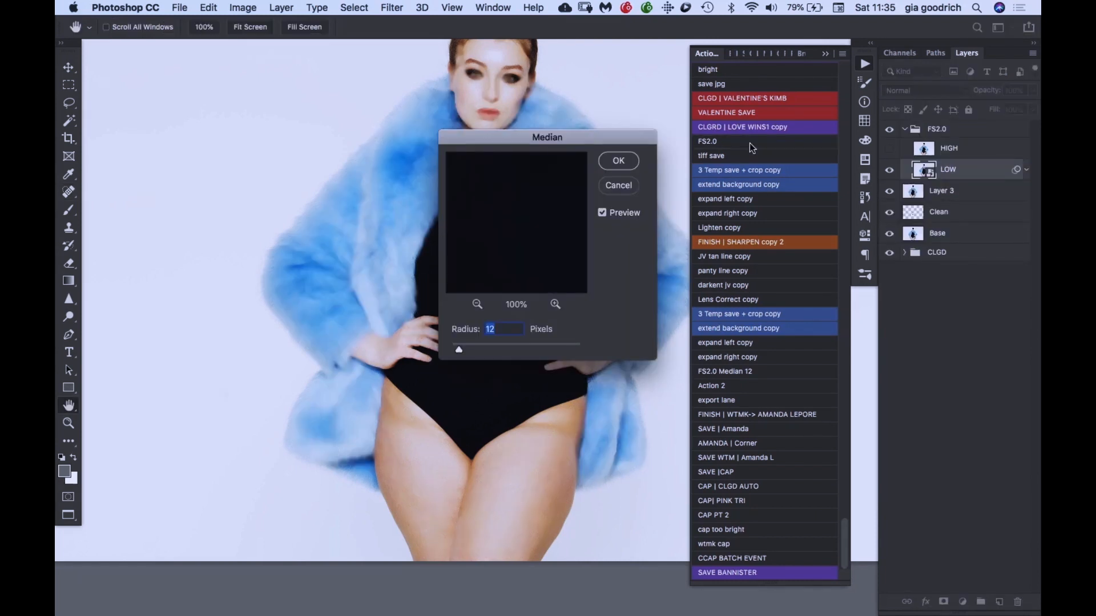
# - Apply the Median filter with an 18-pixel radius to the LOW layer, trying different radii on the figure
pyautogui.moveTo(589, 139); pyautogui.dragTo(337, 66)
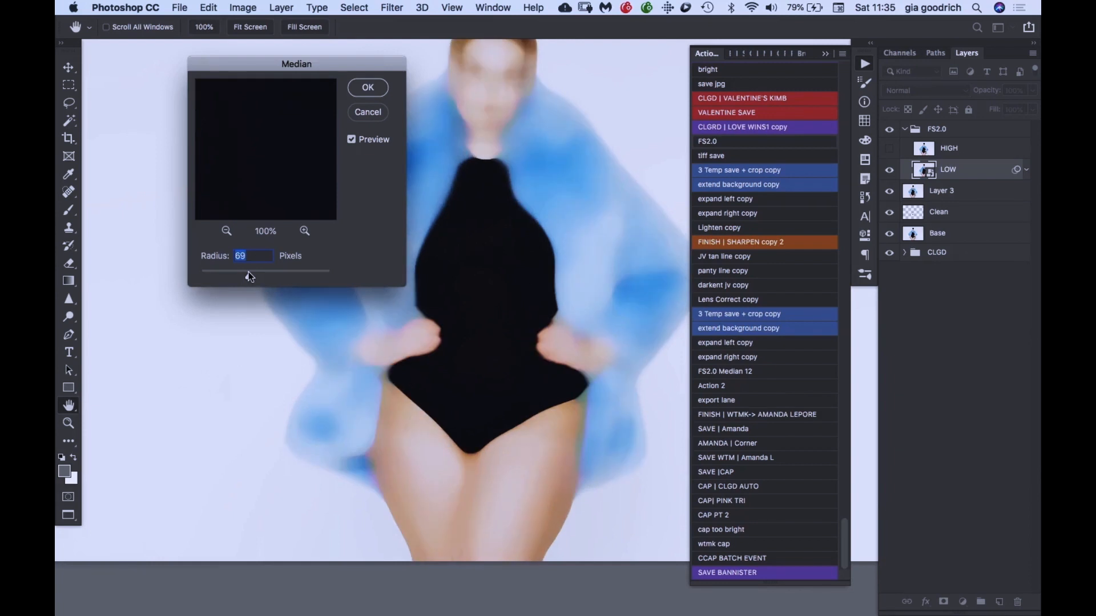
pyautogui.moveTo(231, 278); pyautogui.dragTo(219, 279)
pyautogui.press('super+equal')
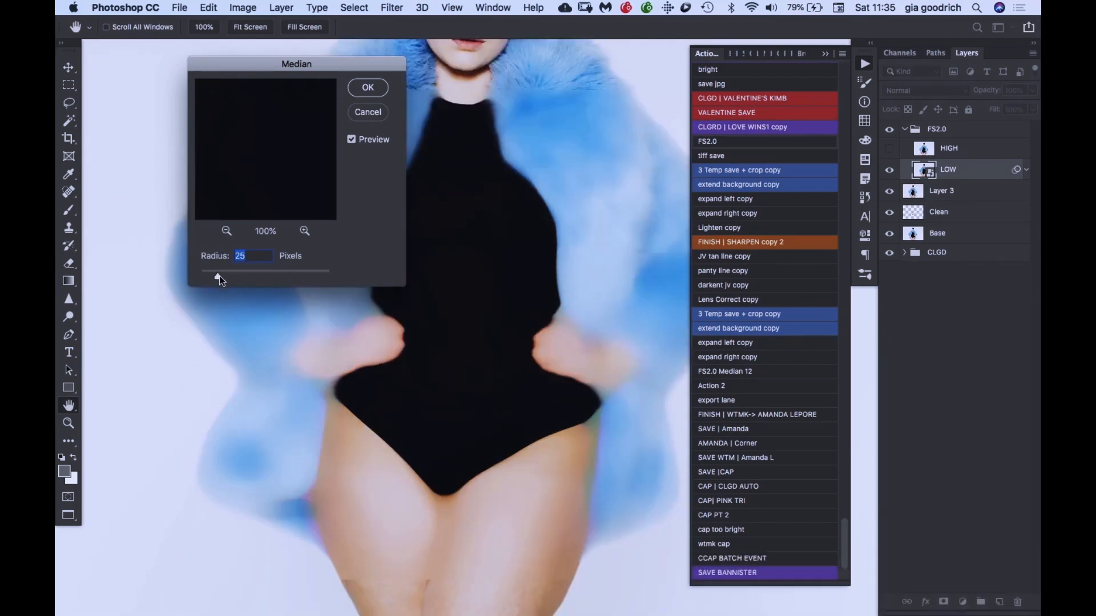
pyautogui.press('super+equal')
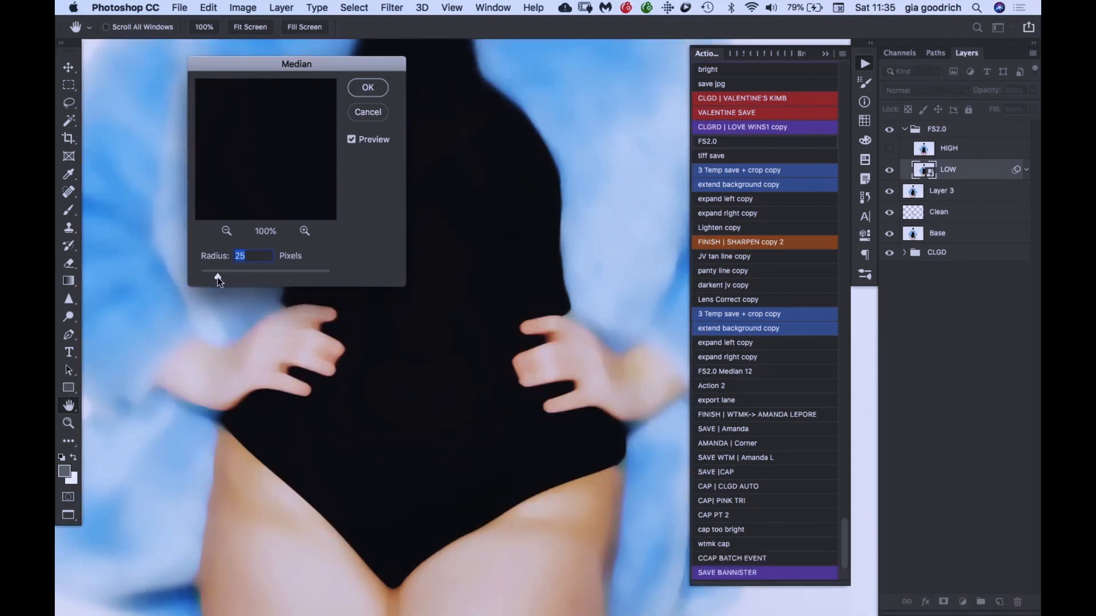
pyautogui.scroll(-5, 360, 380)
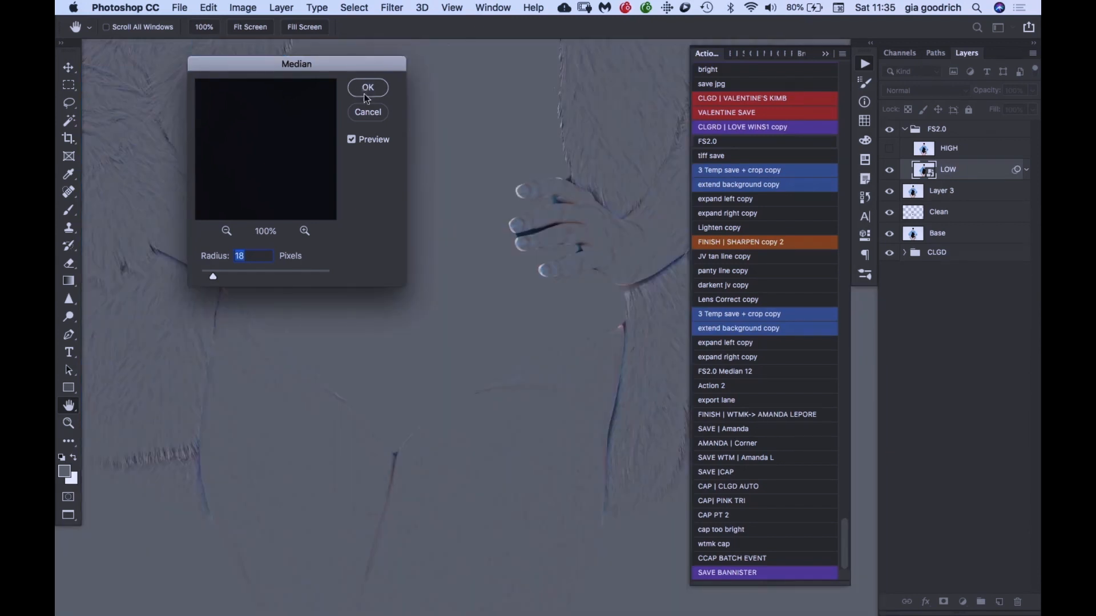
pyautogui.click(367, 90)
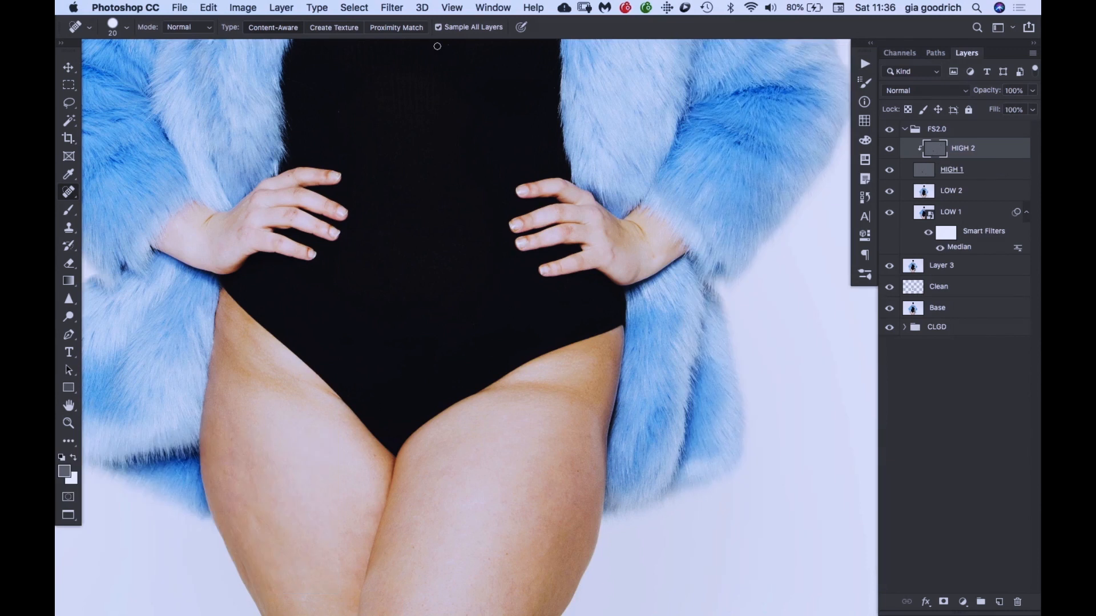
# - Activate the Clone Stamp on the HIGH 2 layer and set its sampling to Current Layer
pyautogui.press('s')
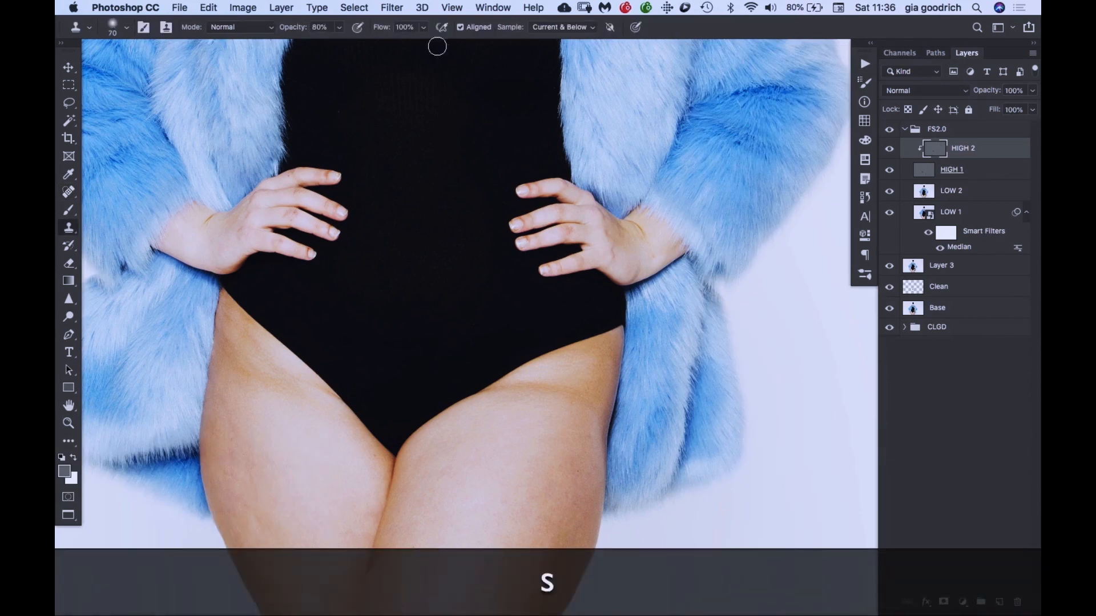
pyautogui.click(550, 31)
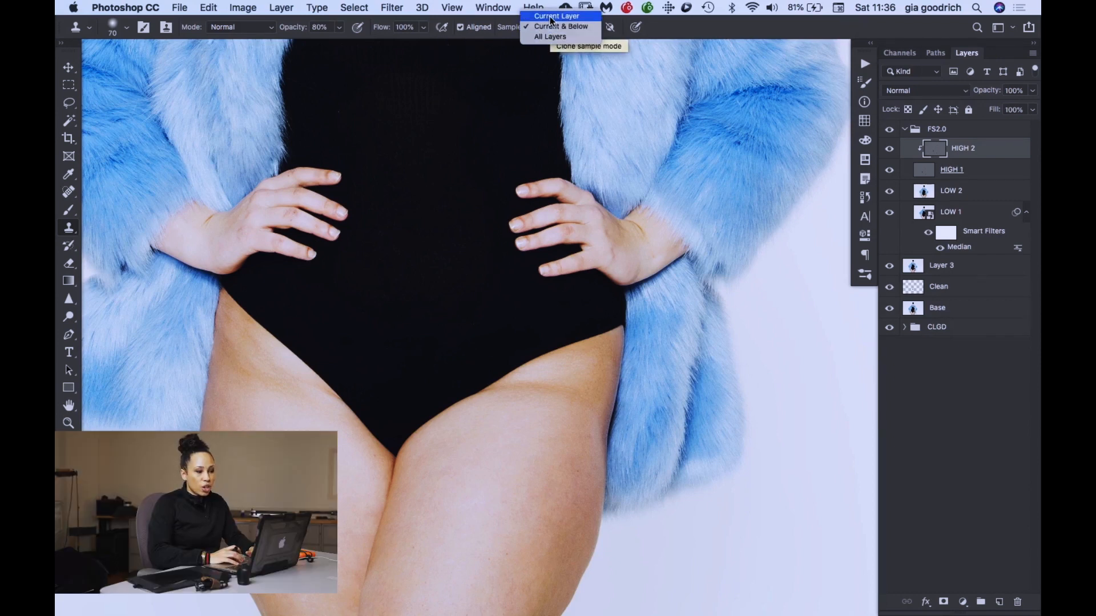
pyautogui.click(550, 17)
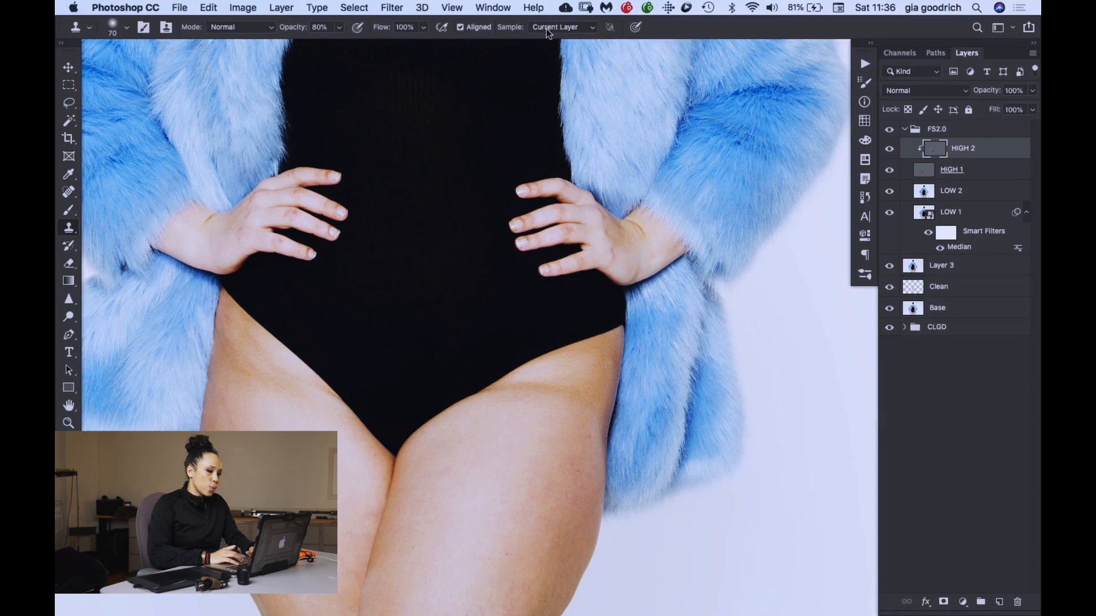
# - Try cloning over the model's left thigh with sampling set to Current & Below, and undo the strokes
pyautogui.click(547, 28)
pyautogui.click(551, 38)
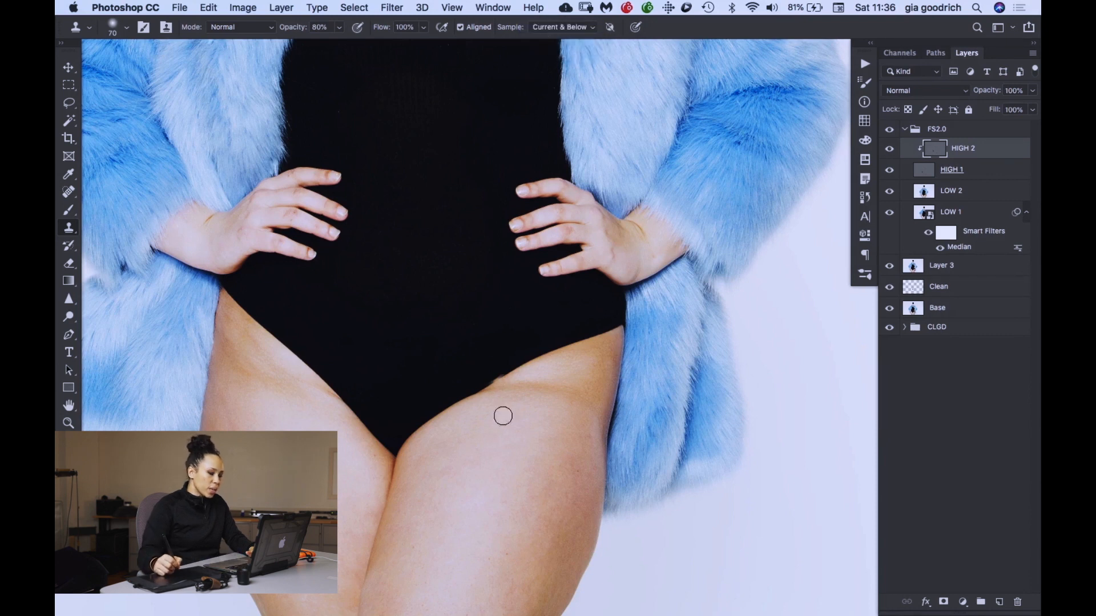
pyautogui.keyDown('alt'); pyautogui.click(620, 338); pyautogui.keyUp('alt')
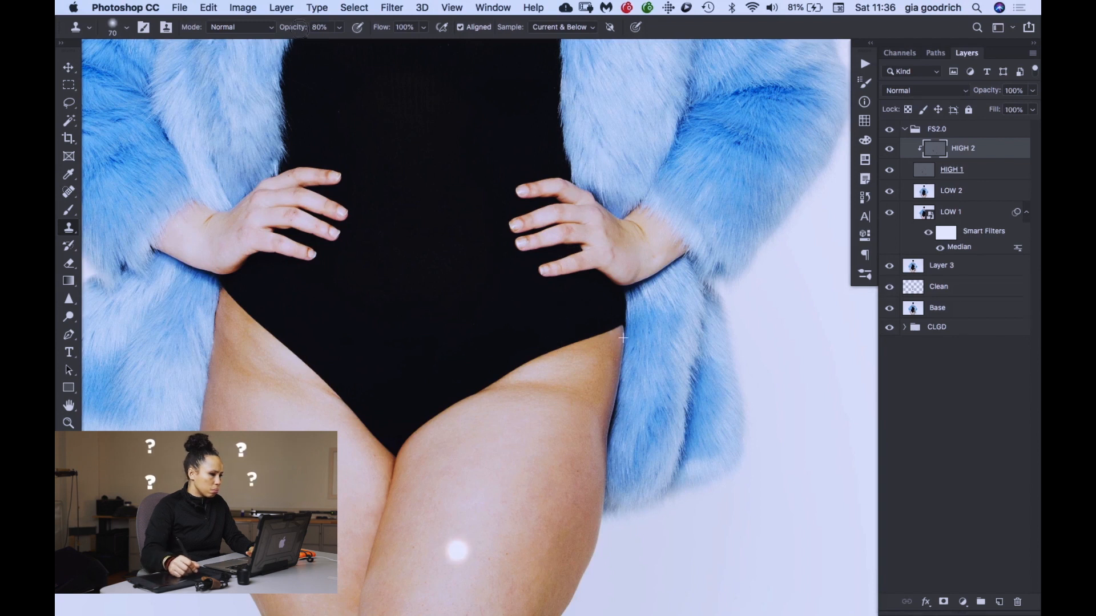
pyautogui.click(319, 27)
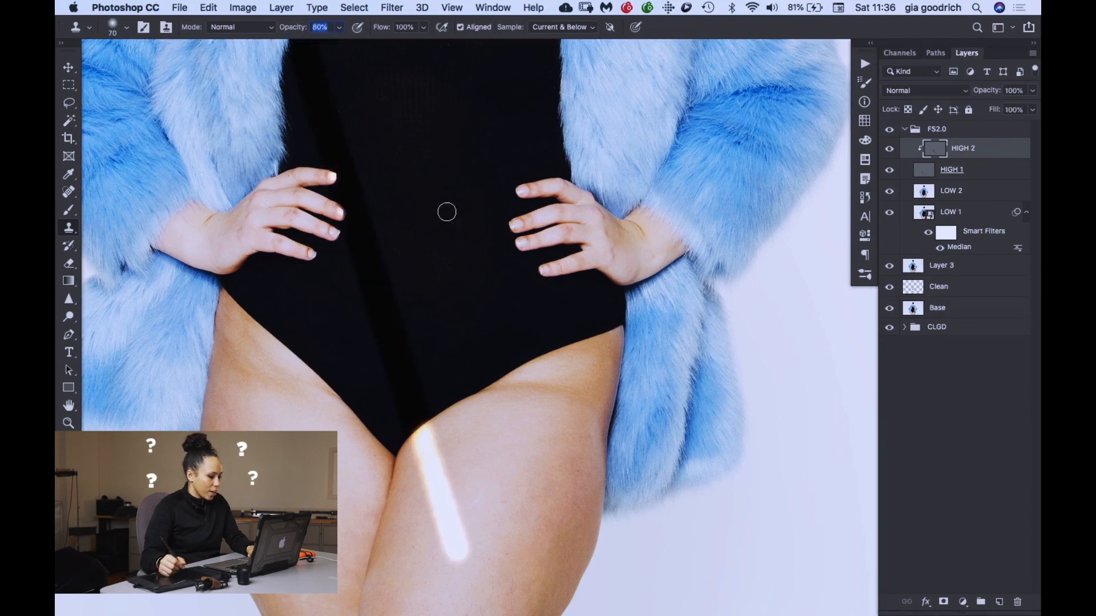
pyautogui.press('super+z')
pyautogui.moveTo(453, 506); pyautogui.dragTo(623, 346)
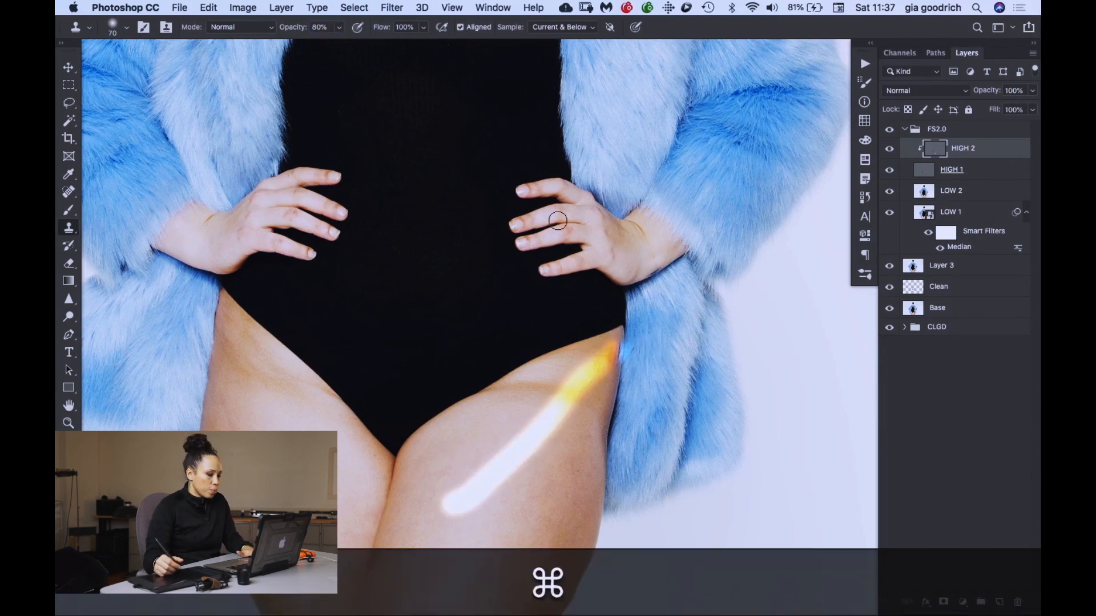
pyautogui.press('super+z')
# - Set the Clone Stamp to sample Current Layer and use a harder size 40 brush for the model's left thigh
pyautogui.click(558, 27)
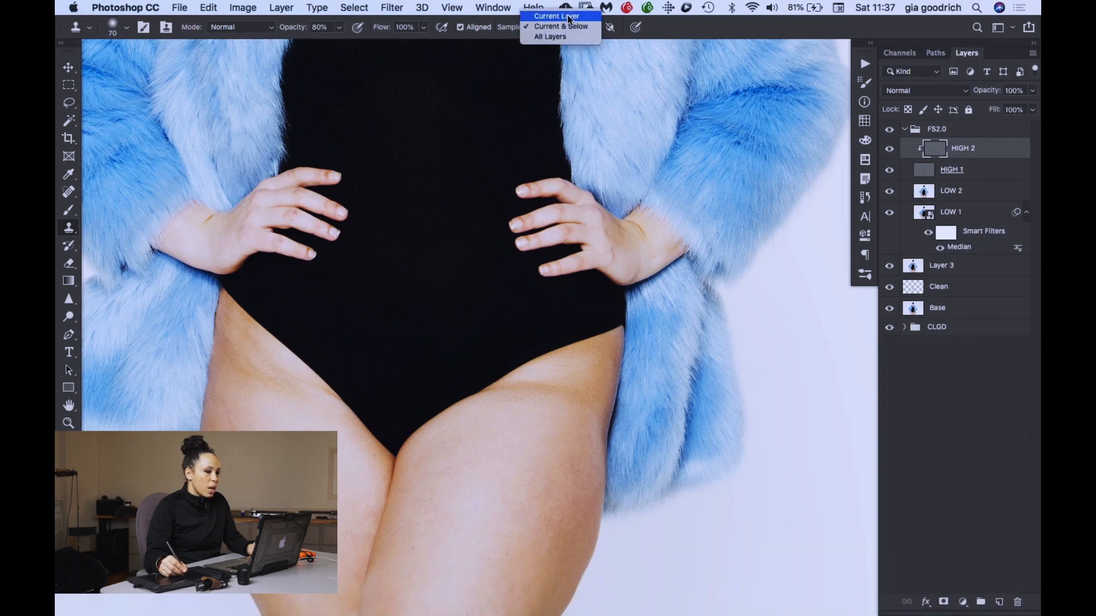
pyautogui.click(557, 17)
pyautogui.press('super+equal')
pyautogui.press('super+equal')
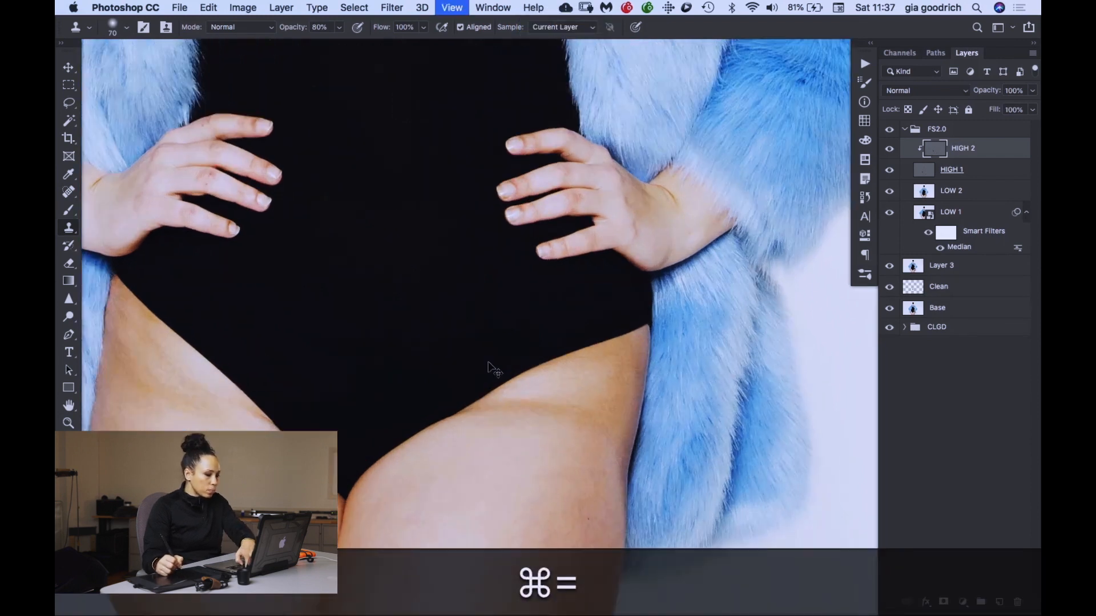
pyautogui.press('super+space')
pyautogui.moveTo(479, 500); pyautogui.dragTo(470, 166)
pyautogui.press('[')
pyautogui.press('[')
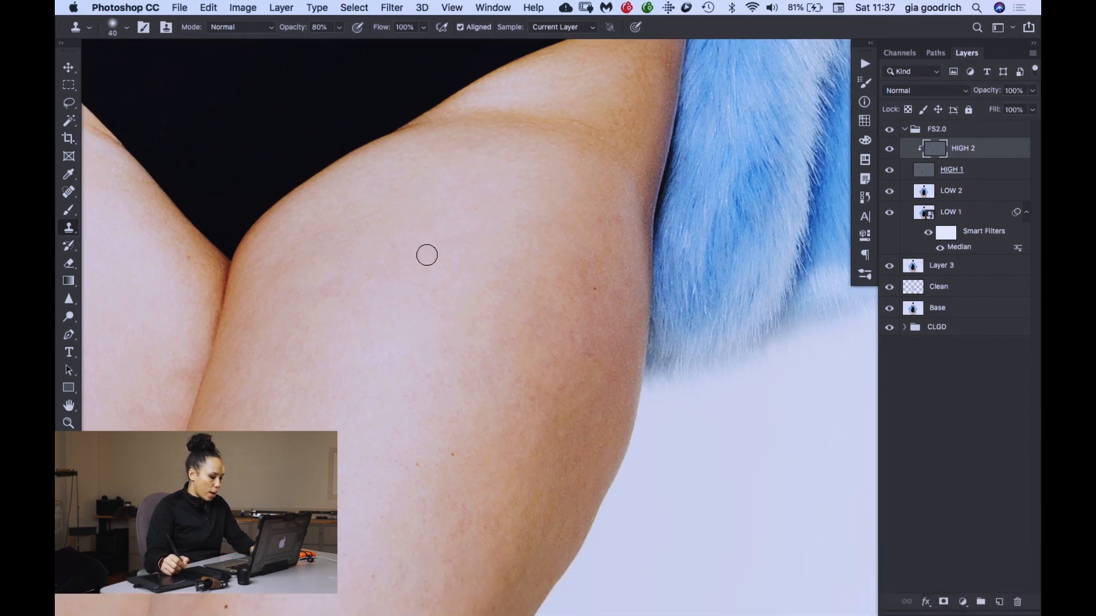
pyautogui.press('alt')
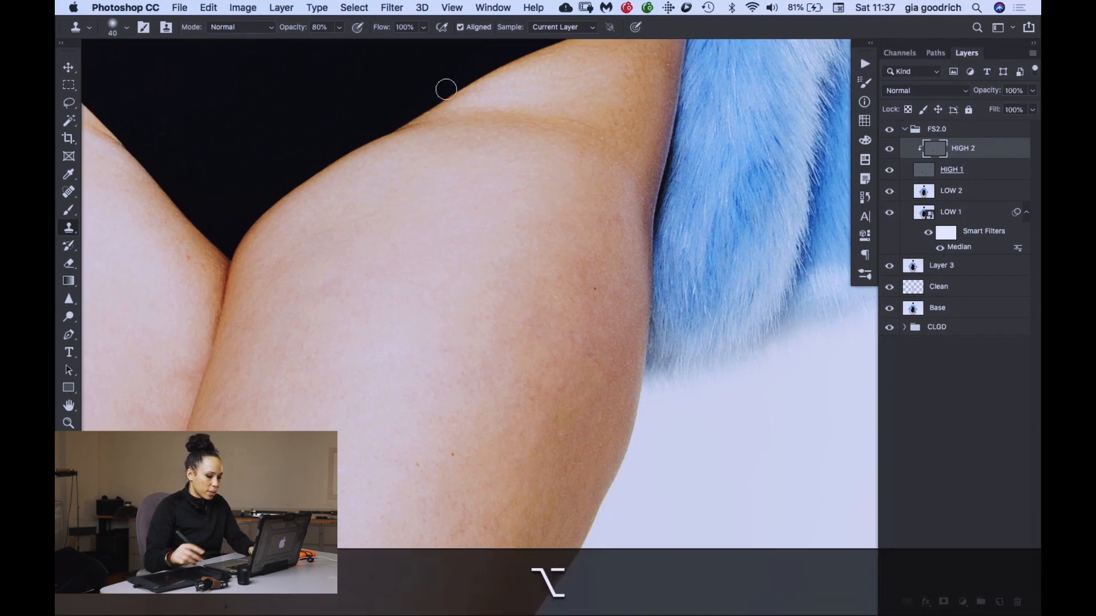
pyautogui.hotkey('shift', ']')
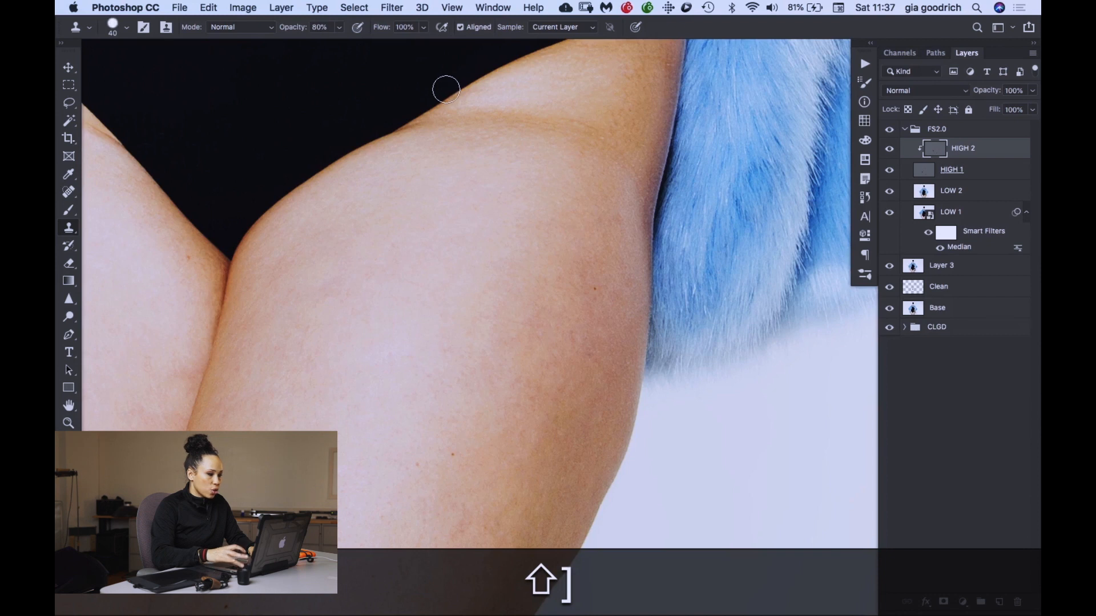
pyautogui.press('alt')
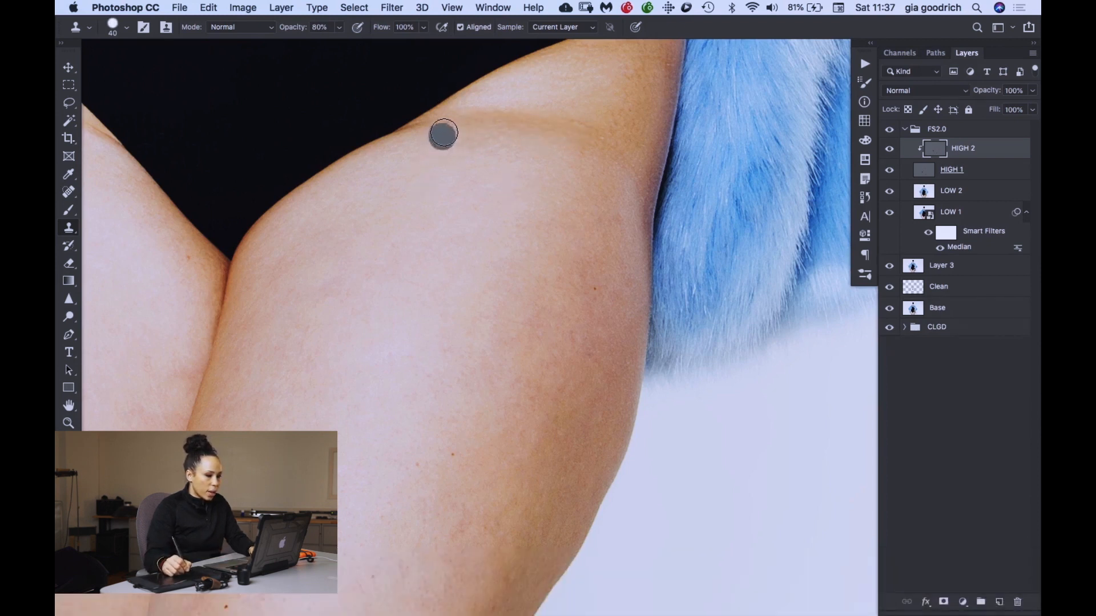
# - Raise the Clone Stamp opacity to 100% and clone smooth skin texture along the crease of the model's left hip
pyautogui.moveTo(443, 137); pyautogui.dragTo(521, 122)
pyautogui.press('super+z')
pyautogui.press('alt+super+z')
pyautogui.press('alt')
pyautogui.moveTo(301, 31); pyautogui.dragTo(314, 31)
pyautogui.moveTo(547, 115); pyautogui.dragTo(583, 125)
pyautogui.keyDown('alt'); pyautogui.click(560, 84); pyautogui.keyUp('alt')
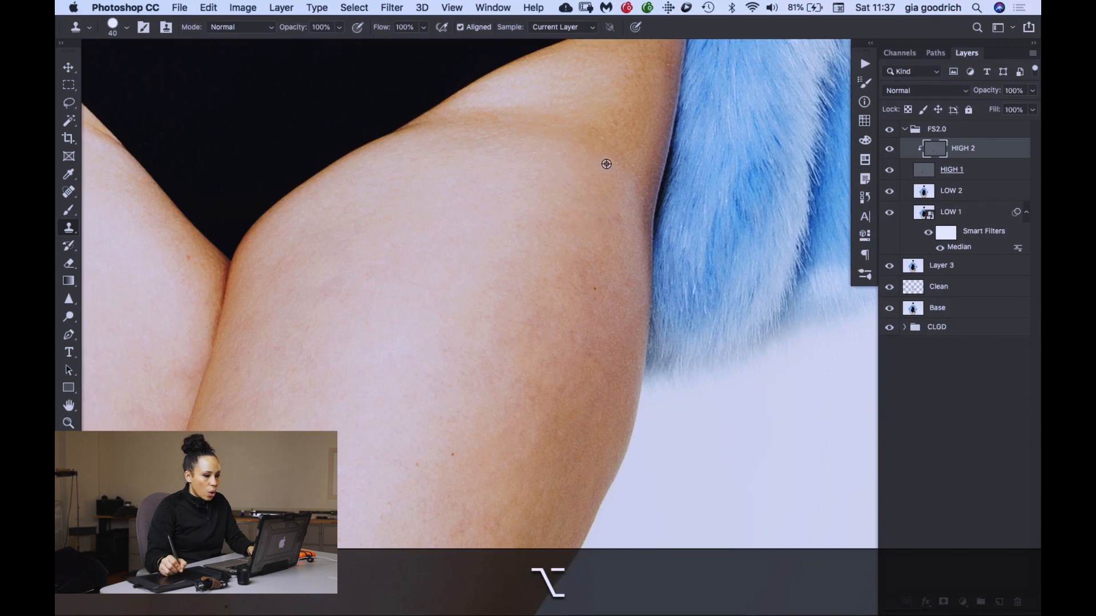
# - Even out the skin texture on the model's left outer hip and along the upper thigh crease with the Clone Stamp
pyautogui.moveTo(603, 139)
pyautogui.mouseDown()
pyautogui.moveTo(617, 146)
pyautogui.moveTo(636, 107)
pyautogui.mouseUp()
pyautogui.keyDown('alt'); pyautogui.click(609, 187); pyautogui.keyUp('alt')
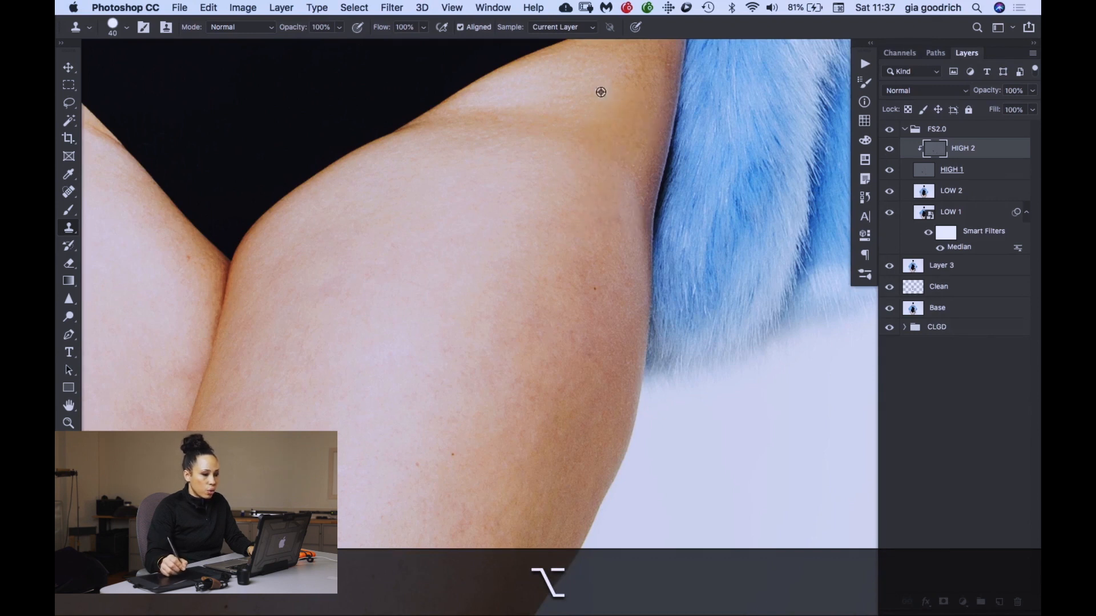
pyautogui.keyDown('alt'); pyautogui.click(558, 85); pyautogui.keyUp('alt')
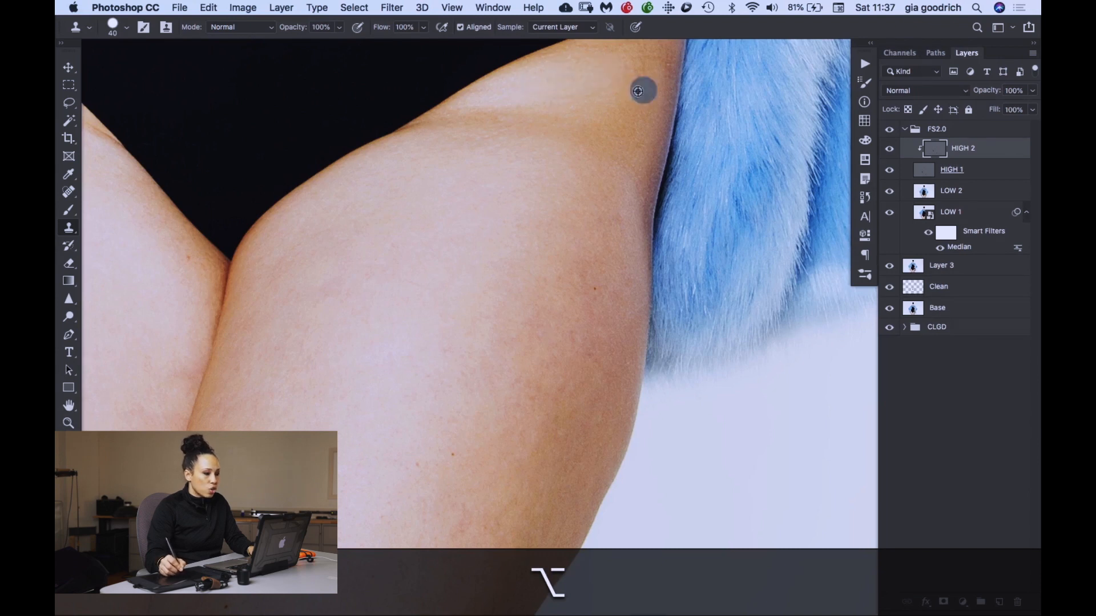
pyautogui.moveTo(585, 97); pyautogui.dragTo(575, 87)
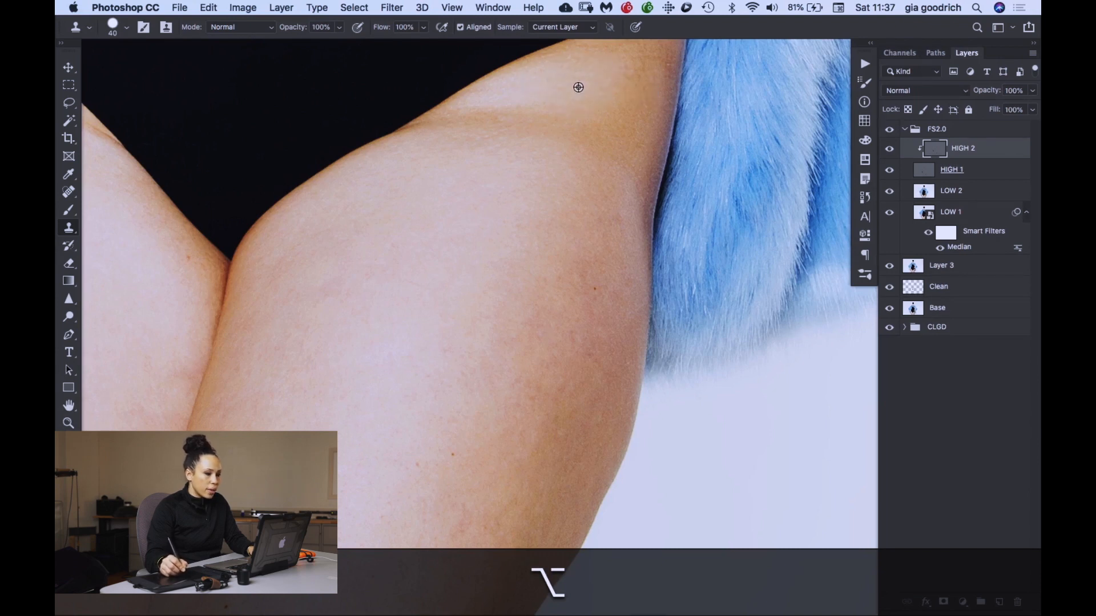
pyautogui.keyDown('alt'); pyautogui.click(627, 143); pyautogui.keyUp('alt')
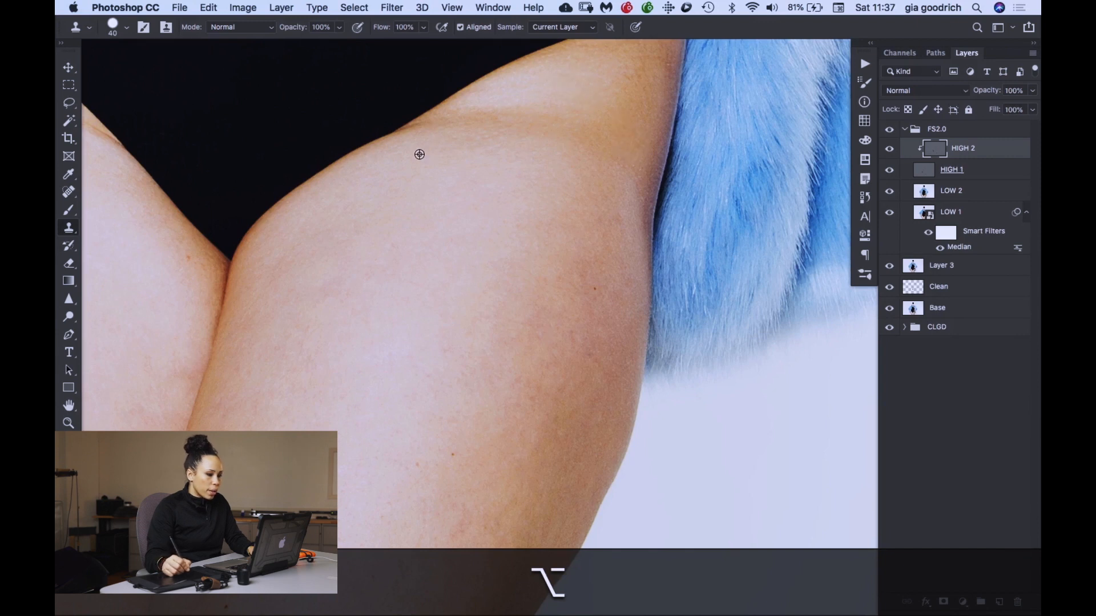
pyautogui.keyDown('alt'); pyautogui.click(506, 101); pyautogui.keyUp('alt')
pyautogui.moveTo(551, 114); pyautogui.dragTo(572, 118)
pyautogui.keyDown('alt'); pyautogui.click(515, 155); pyautogui.keyUp('alt')
pyautogui.moveTo(508, 142); pyautogui.dragTo(567, 147)
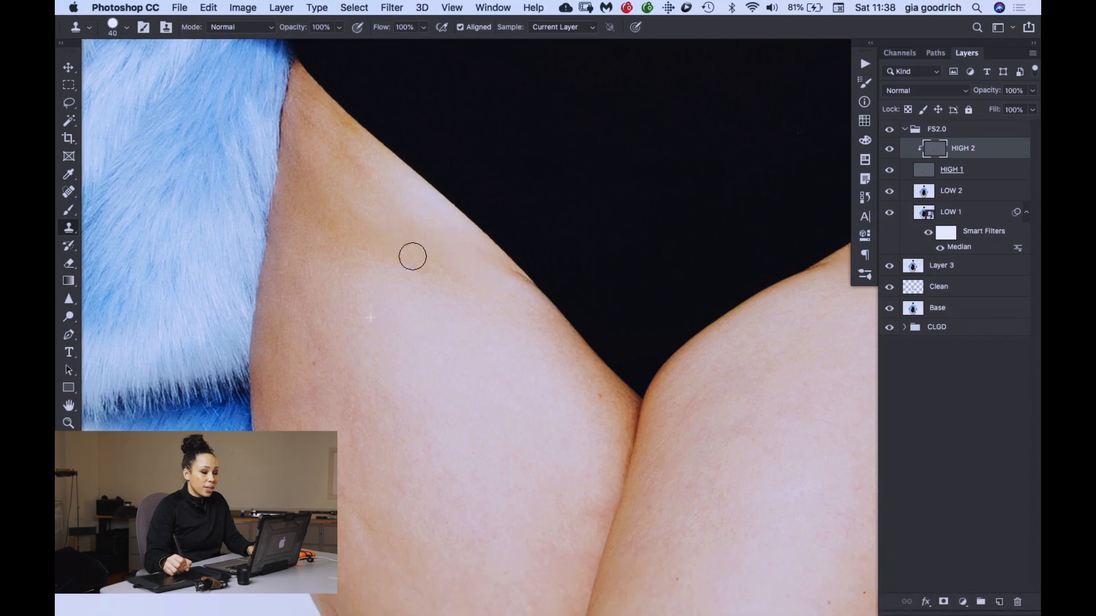
# - Clone clean skin texture over the upper part of the model's right thigh, below the bodysuit's leg opening
pyautogui.moveTo(412, 256); pyautogui.dragTo(430, 238)
pyautogui.keyDown('alt'); pyautogui.click(396, 136); pyautogui.keyUp('alt')
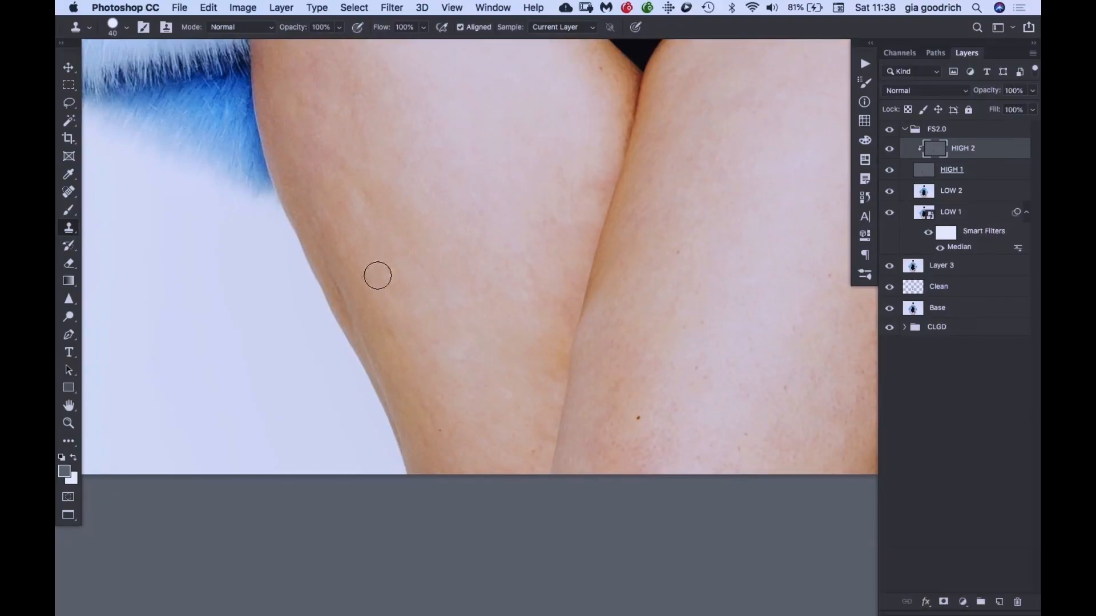
pyautogui.keyDown('alt'); pyautogui.click(349, 253); pyautogui.keyUp('alt')
pyautogui.moveTo(338, 279); pyautogui.dragTo(356, 320)
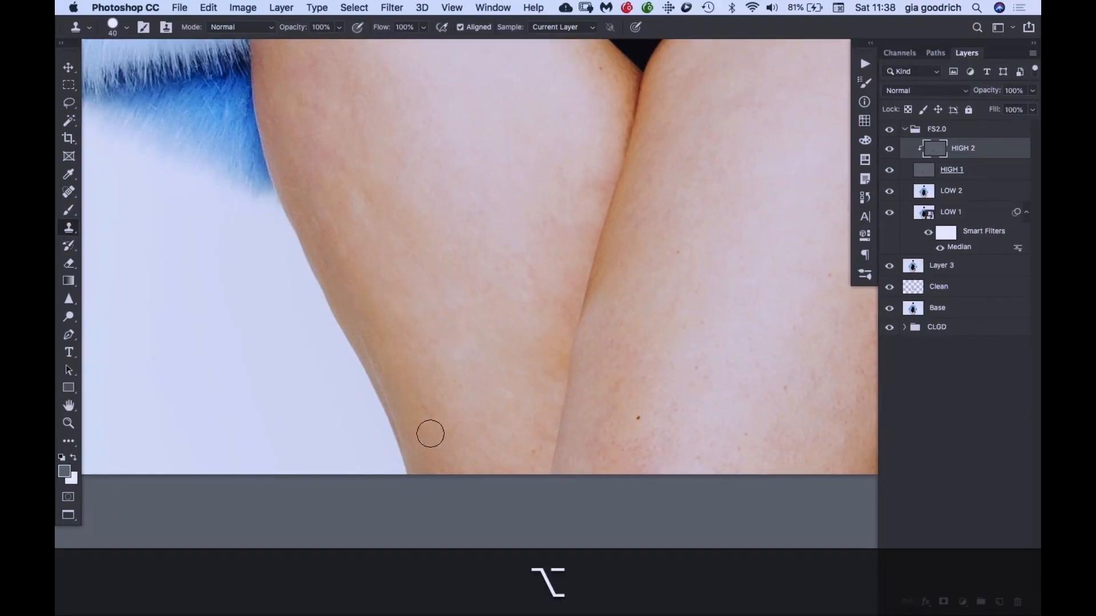
# - Clone smoother texture over the lower and outer part of the model's right thigh on HIGH 2
pyautogui.moveTo(430, 434); pyautogui.dragTo(426, 423)
pyautogui.moveTo(430, 225); pyautogui.dragTo(431, 391)
pyautogui.moveTo(361, 265)
pyautogui.mouseDown()
pyautogui.moveTo(366, 318)
pyautogui.moveTo(348, 337)
pyautogui.mouseUp()
pyautogui.keyDown('alt'); pyautogui.click(366, 280); pyautogui.keyUp('alt')
pyautogui.moveTo(305, 299)
pyautogui.mouseDown()
pyautogui.moveTo(331, 392)
pyautogui.moveTo(328, 342)
pyautogui.mouseUp()
pyautogui.keyDown('alt'); pyautogui.click(321, 196); pyautogui.keyUp('alt')
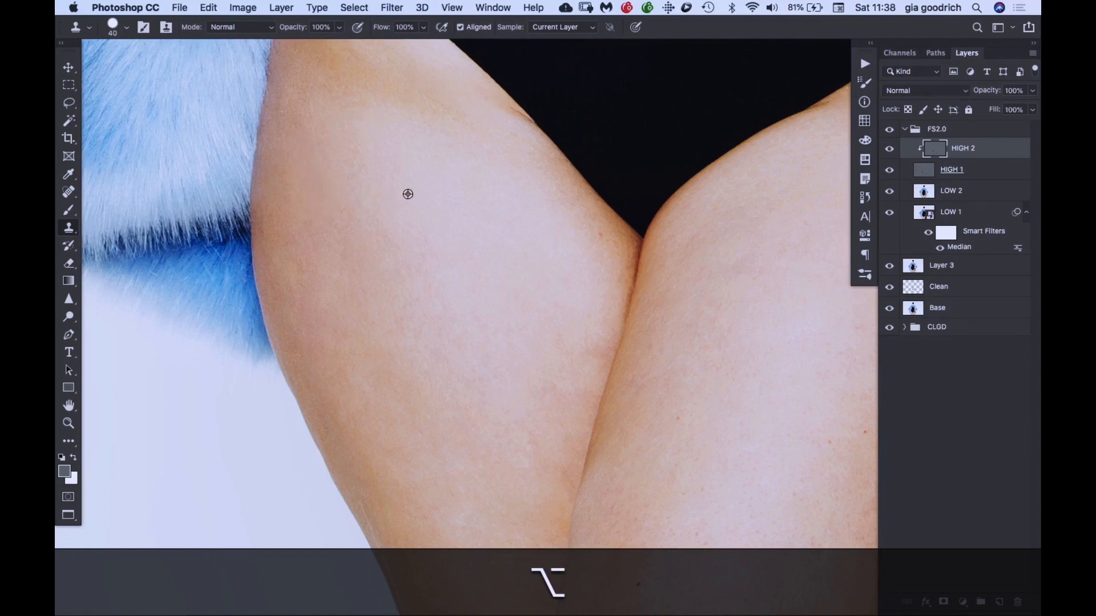
# - Smooth the texture along the outer side of the model's right thigh beside the coat hem with the Clone Stamp
pyautogui.keyDown('alt'); pyautogui.click(350, 159); pyautogui.keyUp('alt')
pyautogui.keyDown('alt'); pyautogui.click(394, 208); pyautogui.keyUp('alt')
pyautogui.moveTo(341, 254)
pyautogui.mouseDown()
pyautogui.moveTo(360, 309)
pyautogui.moveTo(355, 300)
pyautogui.moveTo(342, 345)
pyautogui.mouseUp()
pyautogui.keyDown('alt'); pyautogui.click(395, 240); pyautogui.keyUp('alt')
pyautogui.keyDown('alt'); pyautogui.click(325, 211); pyautogui.keyUp('alt')
pyautogui.moveTo(290, 272); pyautogui.dragTo(301, 333)
# - Clone clean texture over the model's right leg near the image's lower edge and along the inner thigh
pyautogui.press('space')
pyautogui.moveTo(437, 365)
pyautogui.mouseDown()
pyautogui.moveTo(298, 232)
pyautogui.moveTo(317, 359)
pyautogui.moveTo(307, 339)
pyautogui.mouseUp()
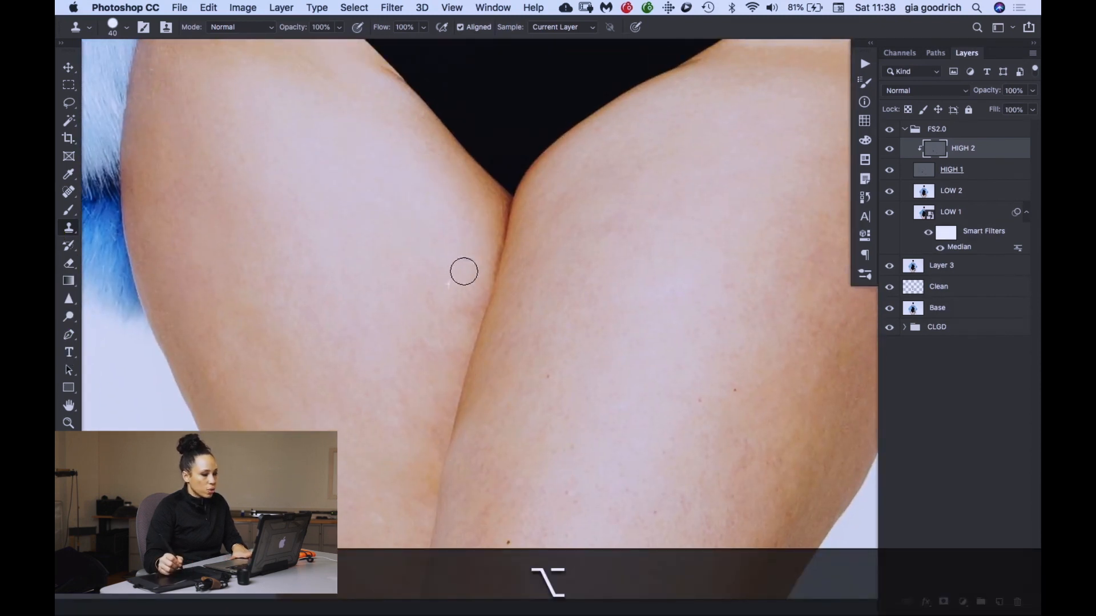
pyautogui.moveTo(477, 428); pyautogui.dragTo(509, 186)
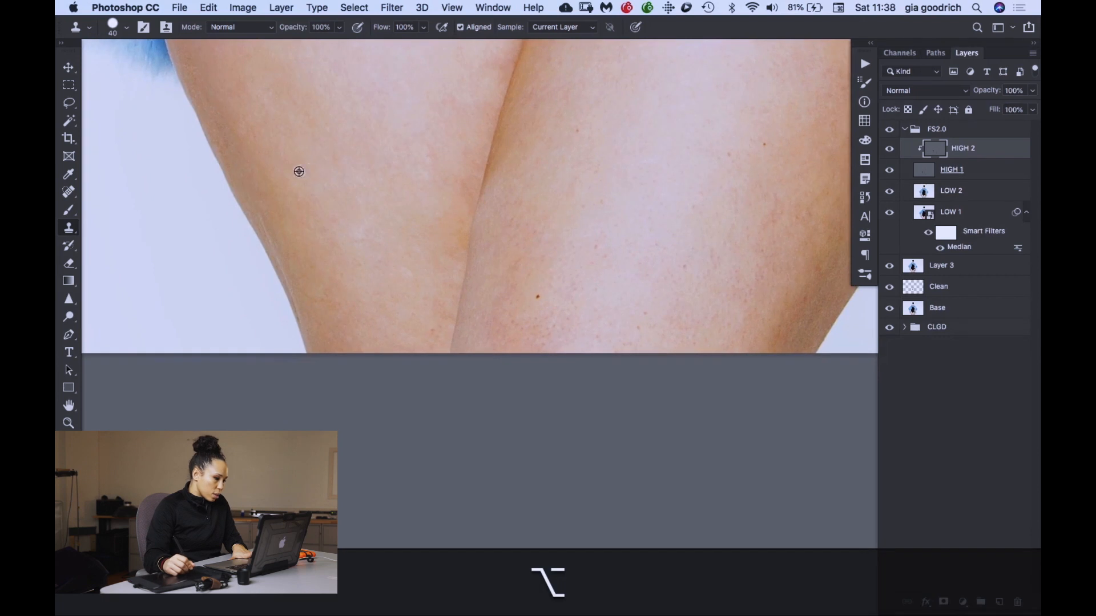
pyautogui.moveTo(280, 224); pyautogui.dragTo(313, 298)
pyautogui.keyDown('alt'); pyautogui.click(363, 165); pyautogui.keyUp('alt')
pyautogui.moveTo(417, 132); pyautogui.dragTo(433, 173)
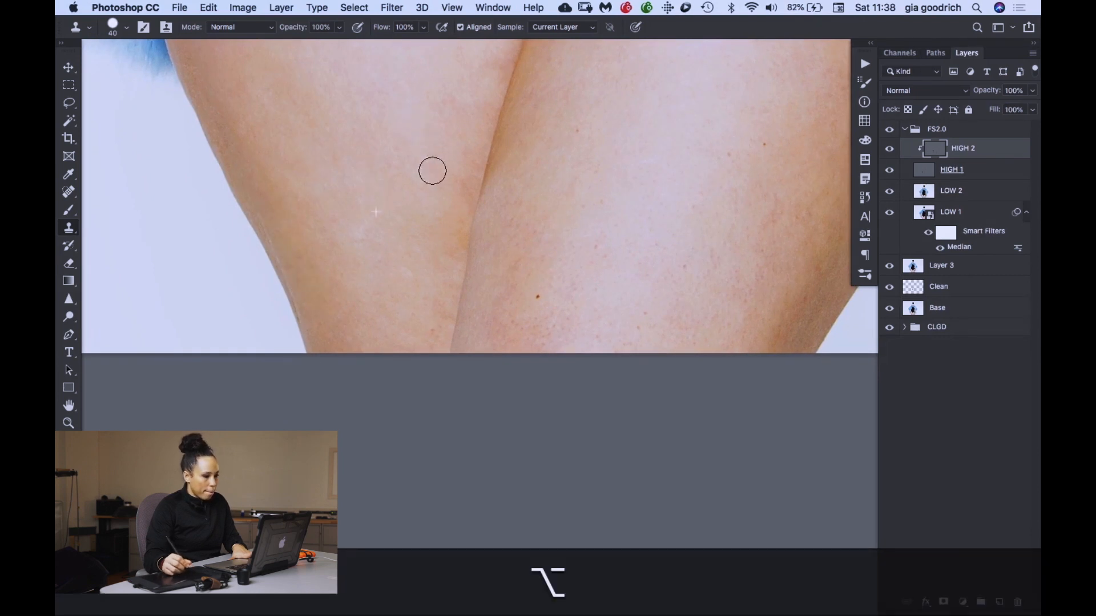
pyautogui.keyDown('alt'); pyautogui.click(378, 97); pyautogui.keyUp('alt')
pyautogui.moveTo(448, 89); pyautogui.dragTo(437, 117)
# - Clone clean skin texture over the upper and inner part of the model's left thigh on HIGH 2
pyautogui.moveTo(480, 213)
pyautogui.mouseDown()
pyautogui.moveTo(451, 303)
pyautogui.moveTo(438, 431)
pyautogui.mouseUp()
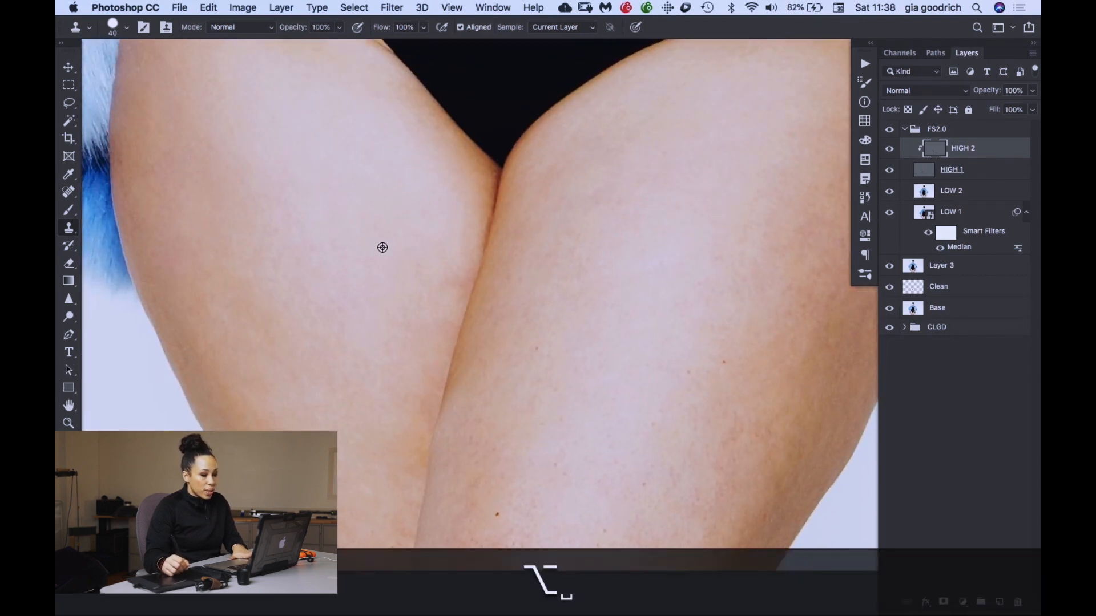
pyautogui.keyDown('alt'); pyautogui.click(382, 248); pyautogui.keyUp('alt')
pyautogui.moveTo(609, 323); pyautogui.dragTo(510, 323)
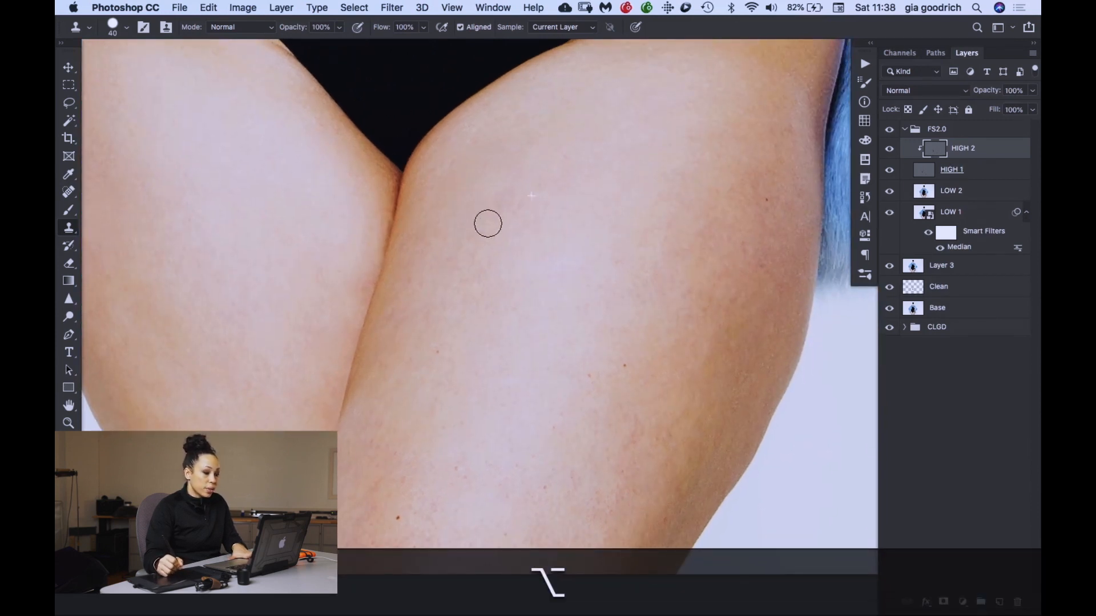
pyautogui.keyDown('alt'); pyautogui.click(417, 394); pyautogui.keyUp('alt')
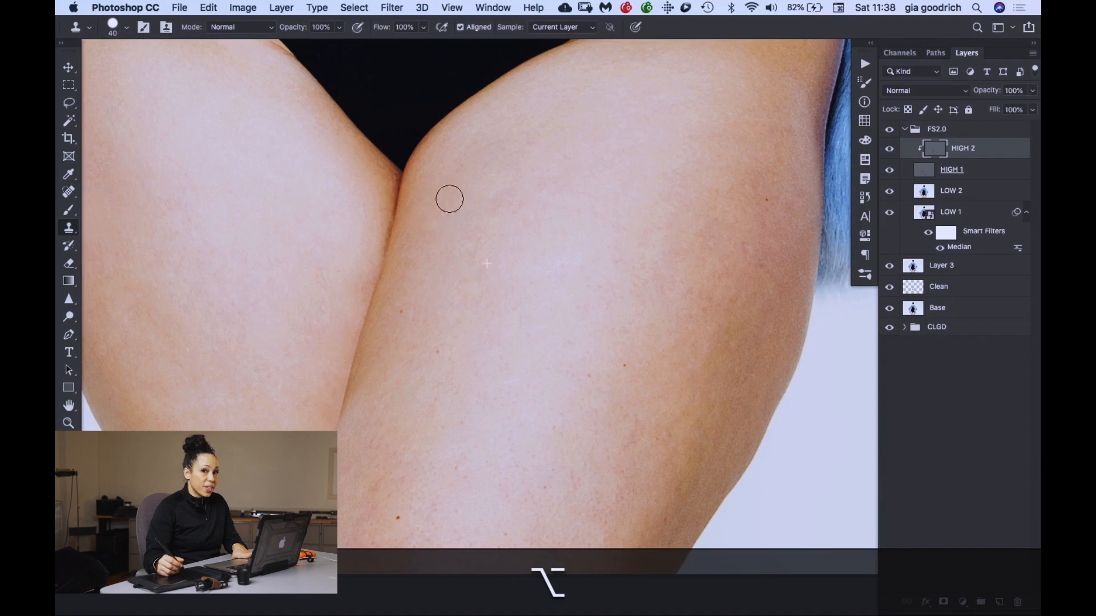
pyautogui.keyDown('alt'); pyautogui.click(426, 407); pyautogui.keyUp('alt')
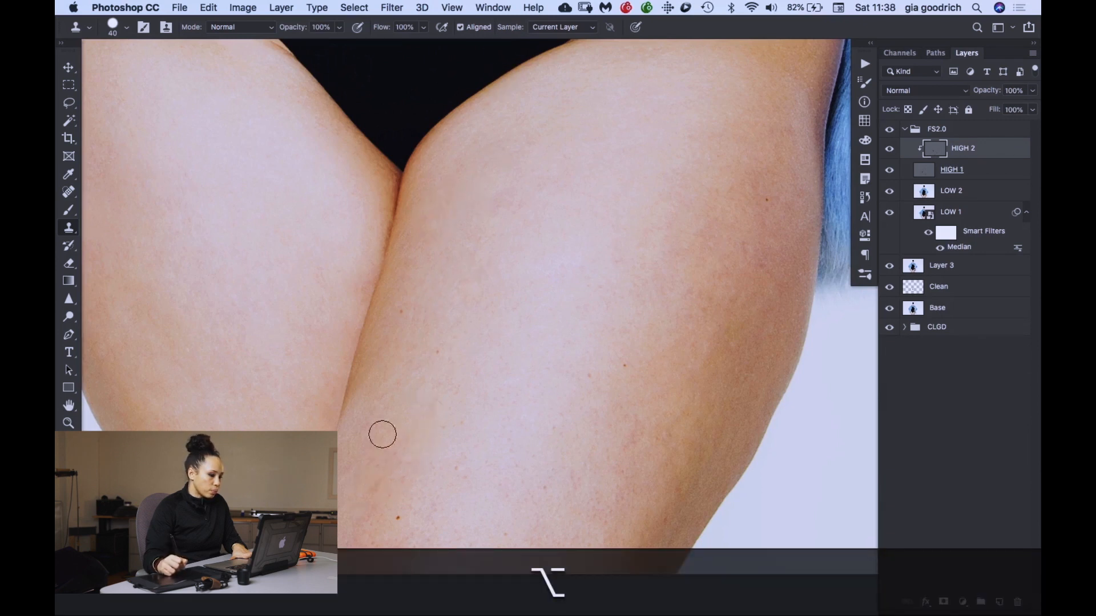
# - Smooth the skin texture along the outer and lower side of the model's left thigh with the Clone Stamp
pyautogui.scroll(-3, 443, 349)
pyautogui.hscroll(3, 442, 350)
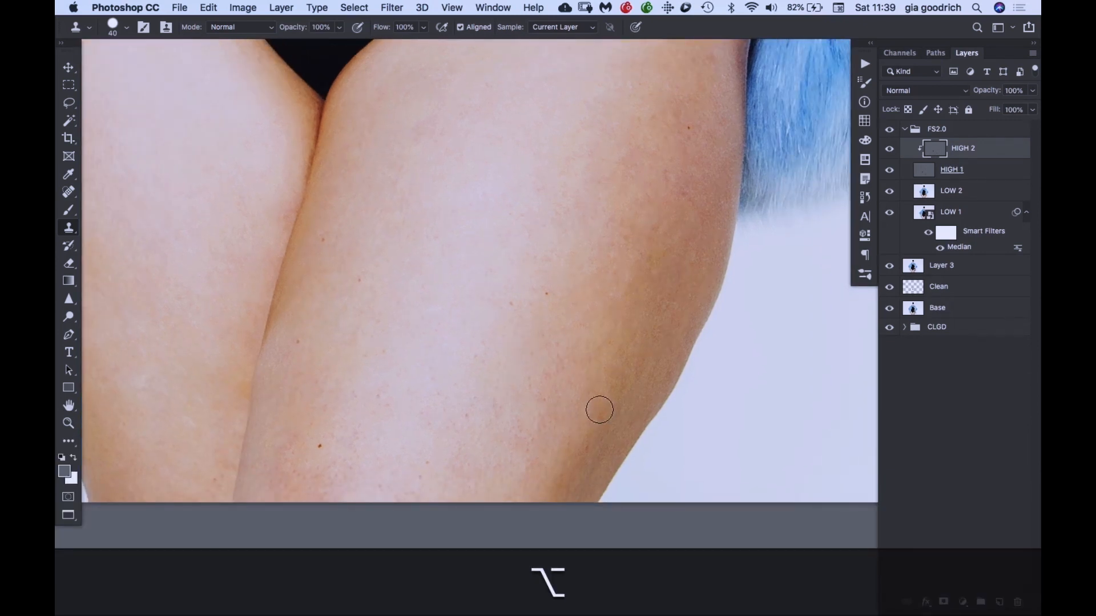
pyautogui.keyDown('alt'); pyautogui.click(597, 252); pyautogui.keyUp('alt')
pyautogui.click(657, 249)
pyautogui.click(699, 201)
pyautogui.moveTo(668, 313); pyautogui.dragTo(645, 312)
pyautogui.moveTo(624, 187); pyautogui.dragTo(555, 376)
pyautogui.keyDown('alt'); pyautogui.click(614, 399); pyautogui.keyUp('alt')
pyautogui.click(651, 315)
pyautogui.keyDown('alt'); pyautogui.click(638, 265); pyautogui.keyUp('alt')
pyautogui.click(630, 188)
# - Reduce the Clone Stamp brush to 25 px and clean the skin texture along the edges of the bodysuit's leg openings
pyautogui.moveTo(448, 278); pyautogui.dragTo(647, 337)
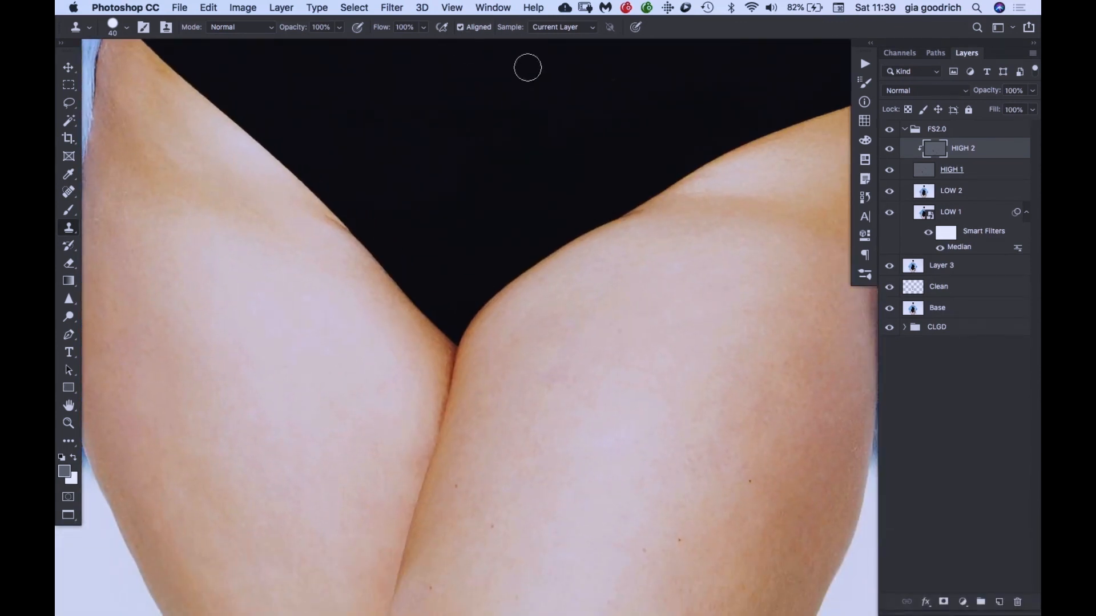
pyautogui.press('[')
pyautogui.press('[')
pyautogui.press('[')
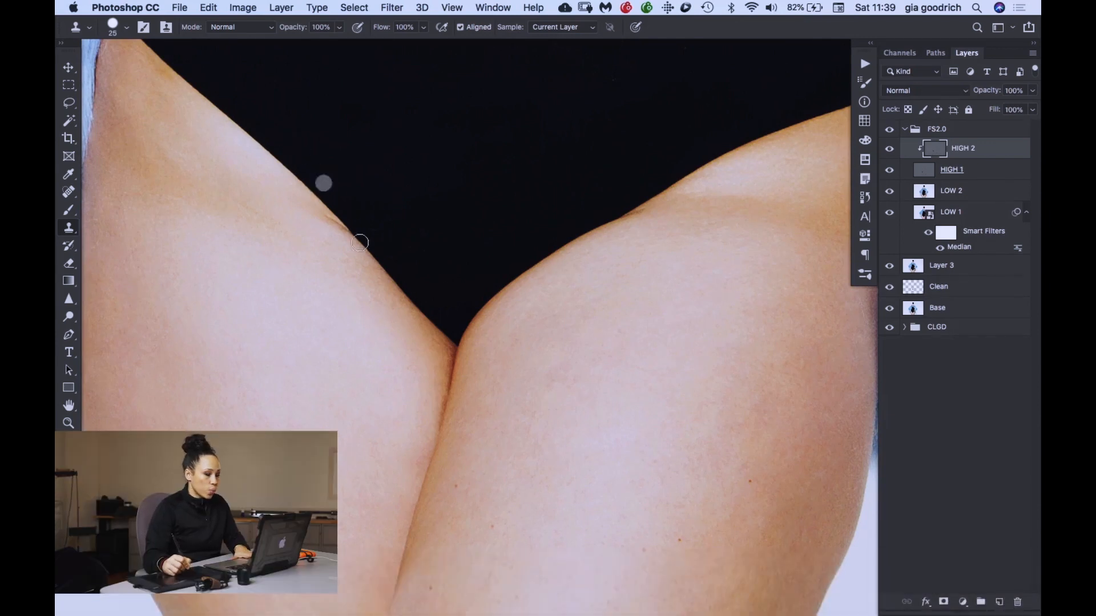
pyautogui.keyDown('alt'); pyautogui.click(328, 255); pyautogui.keyUp('alt')
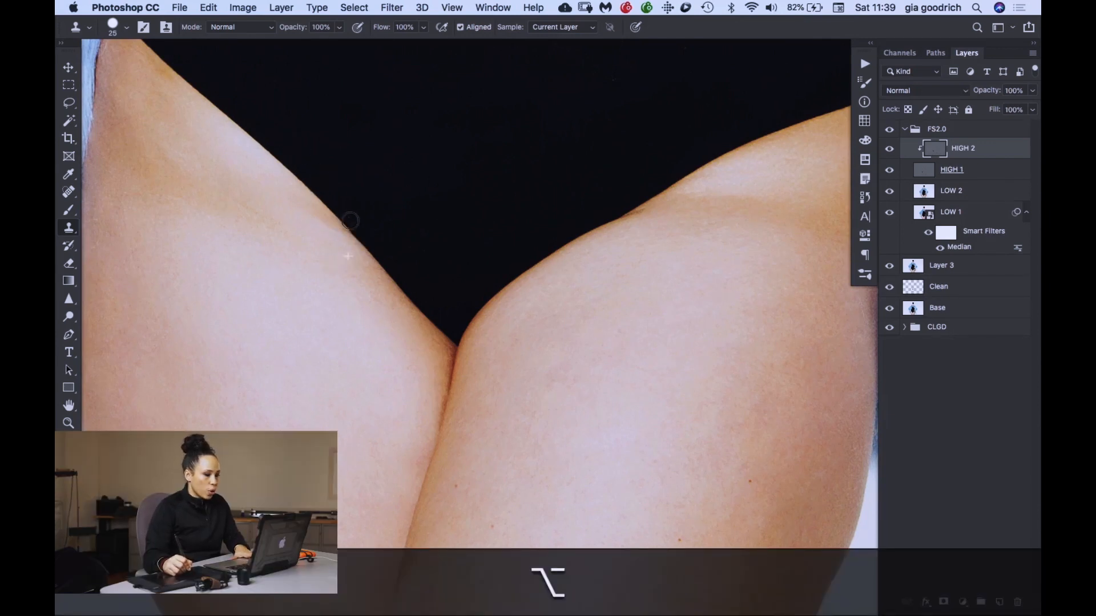
pyautogui.press('alt')
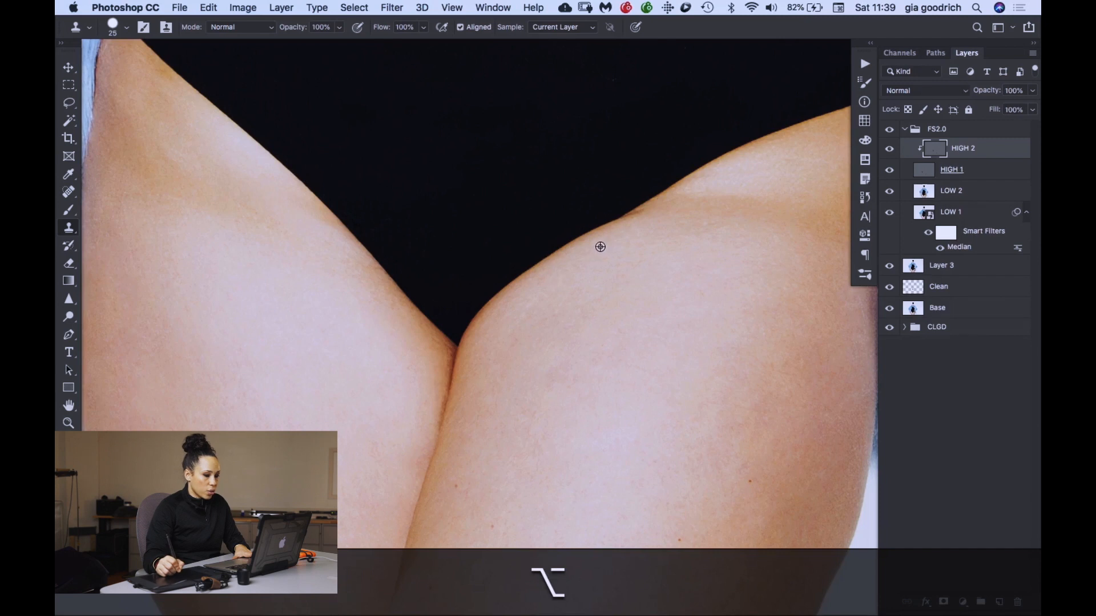
pyautogui.moveTo(748, 180)
pyautogui.mouseDown()
pyautogui.moveTo(601, 242)
pyautogui.moveTo(632, 137)
pyautogui.mouseUp()
pyautogui.moveTo(582, 207); pyautogui.dragTo(372, 284)
# - Clone smoother skin texture over the fingers and backs of both hands resting against the bodysuit
pyautogui.moveTo(202, 463)
pyautogui.mouseDown()
pyautogui.moveTo(450, 247)
pyautogui.moveTo(538, 190)
pyautogui.moveTo(599, 289)
pyautogui.moveTo(582, 317)
pyautogui.mouseUp()
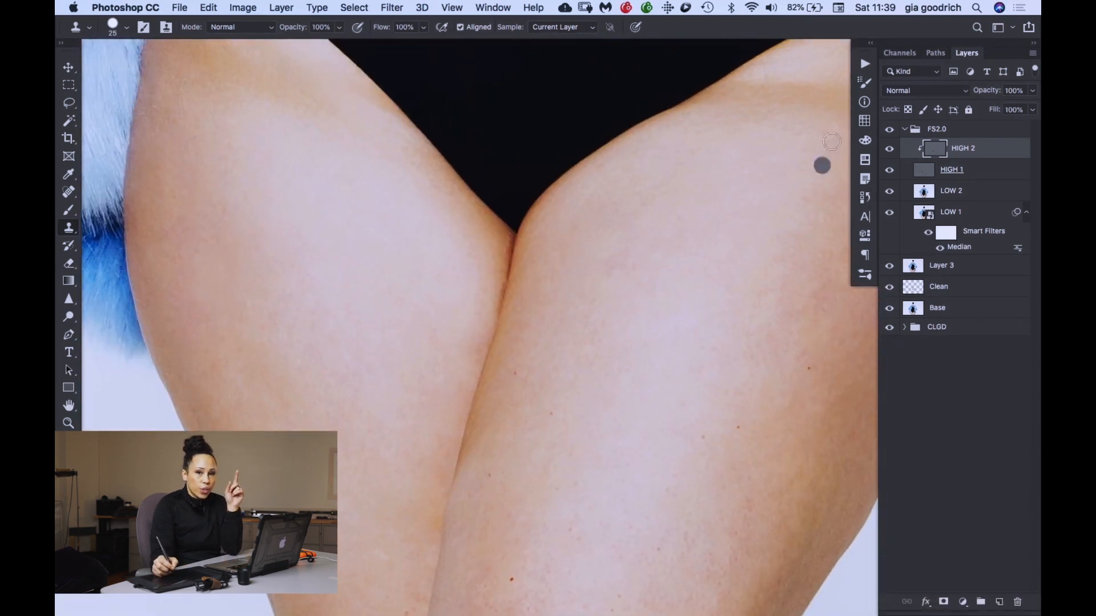
pyautogui.moveTo(536, 108); pyautogui.dragTo(518, 516)
pyautogui.moveTo(539, 86); pyautogui.dragTo(527, 366)
pyautogui.rightClick(500, 98)
pyautogui.moveTo(457, 340); pyautogui.dragTo(530, 113)
pyautogui.moveTo(394, 421); pyautogui.dragTo(540, 116)
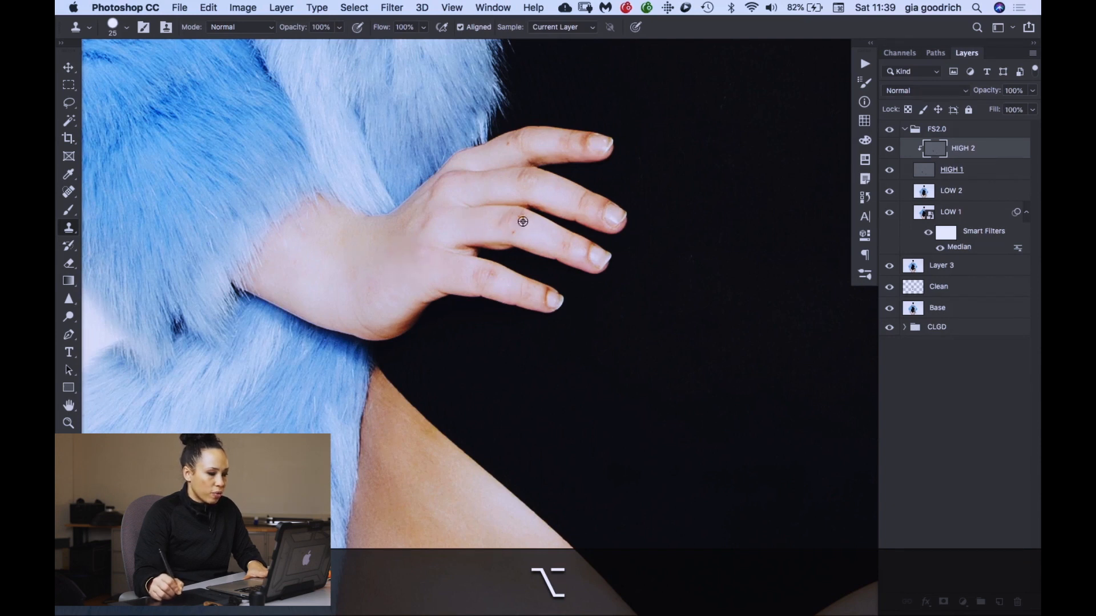
pyautogui.moveTo(708, 226); pyautogui.dragTo(582, 265)
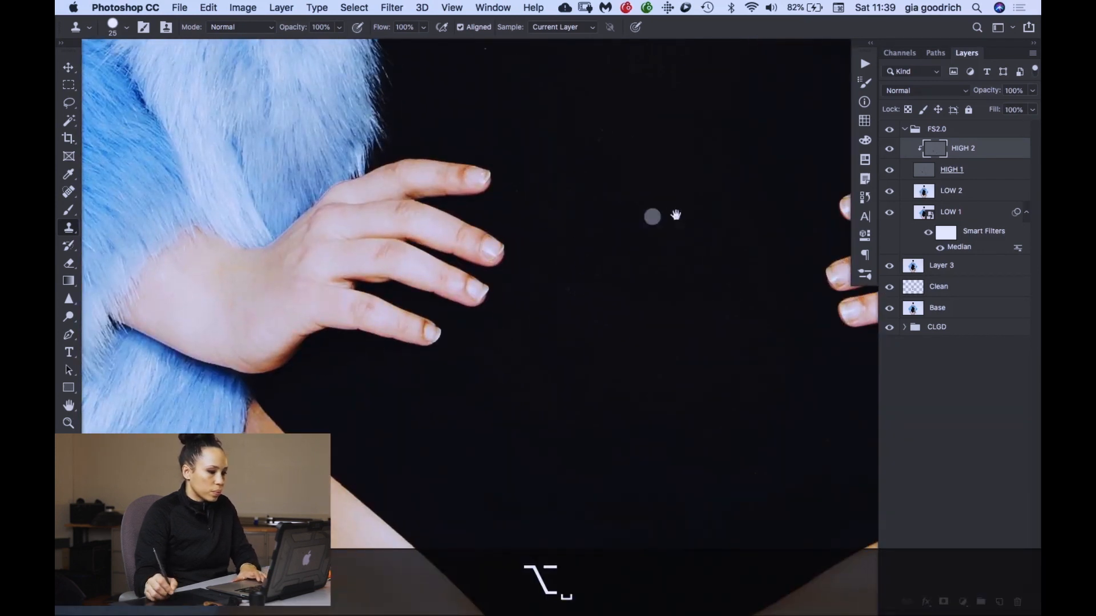
pyautogui.moveTo(653, 216); pyautogui.dragTo(289, 230)
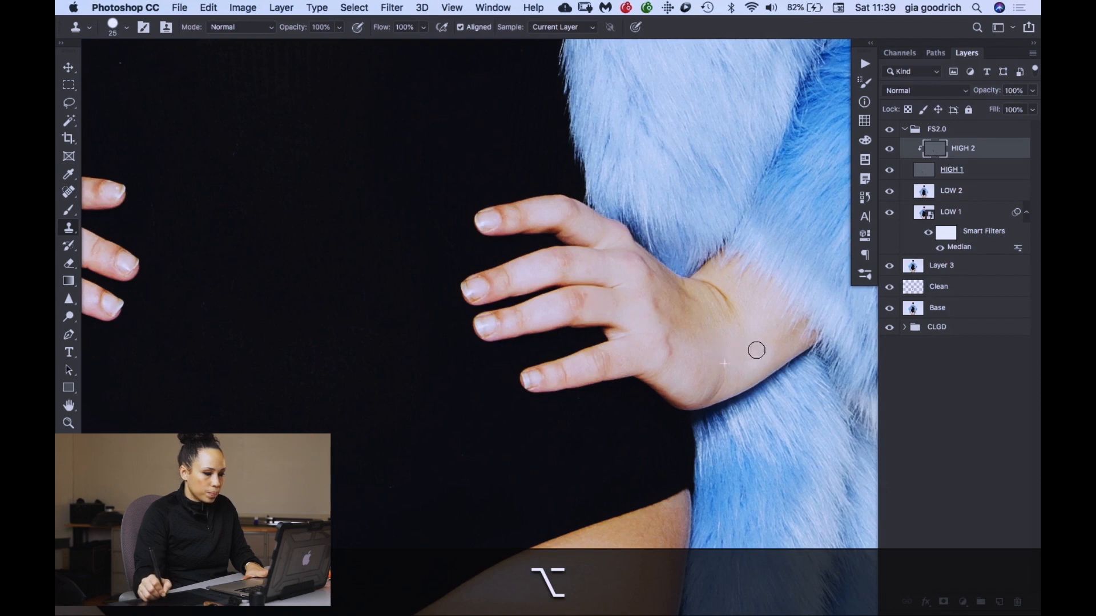
# - Try to clone smoother skin texture over the chin and jawline below the mouth at 100% opacity
pyautogui.moveTo(450, 123); pyautogui.dragTo(451, 434)
pyautogui.moveTo(440, 230); pyautogui.dragTo(371, 446)
pyautogui.moveTo(420, 308); pyautogui.dragTo(425, 137)
pyautogui.press('super+equal')
pyautogui.press('super+equal')
pyautogui.moveTo(354, 244)
pyautogui.mouseDown()
pyautogui.moveTo(396, 224)
pyautogui.moveTo(502, 238)
pyautogui.mouseUp()
pyautogui.keyDown('alt'); pyautogui.click(406, 261); pyautogui.keyUp('alt')
pyautogui.moveTo(432, 307); pyautogui.dragTo(556, 205)
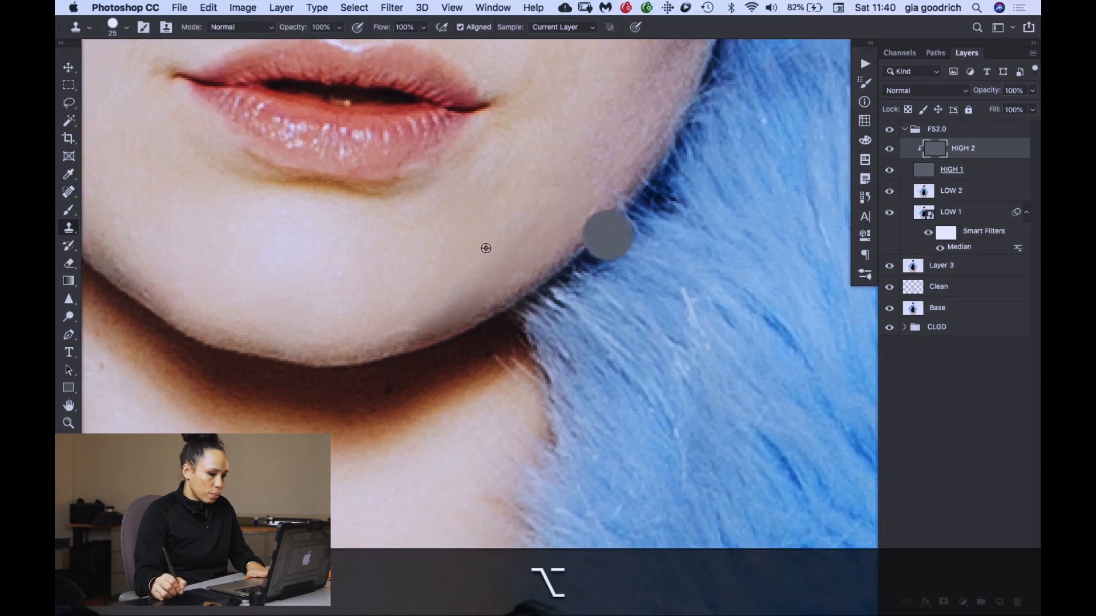
# - Undo the last Clone Stamp strokes on the chin and jawline
pyautogui.press('super+z')
pyautogui.press('alt+super+z')
pyautogui.press('alt+super+z')
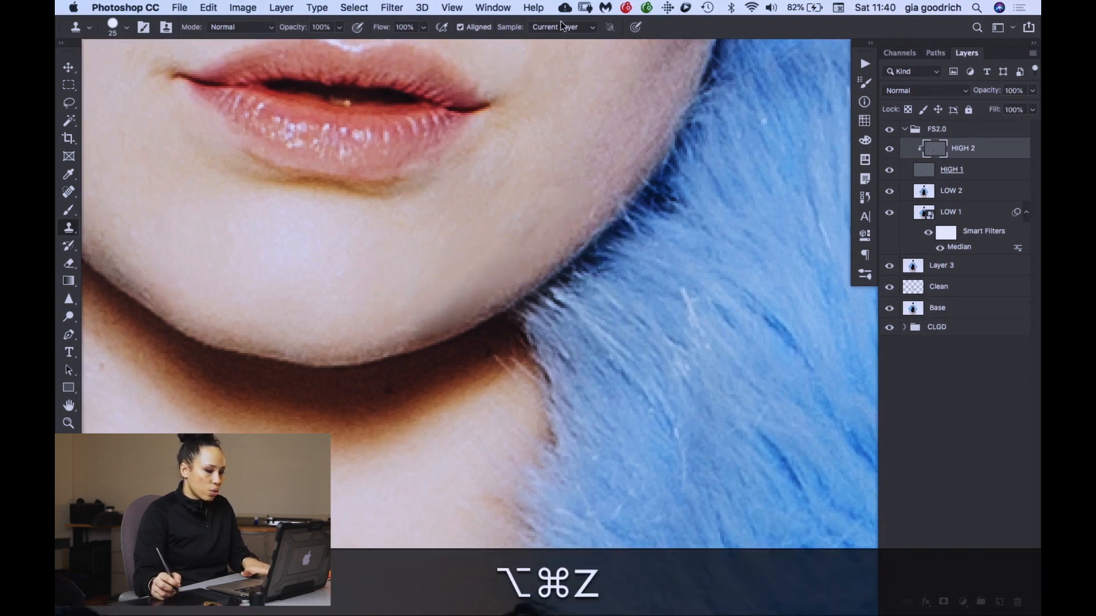
pyautogui.press('alt+super+z')
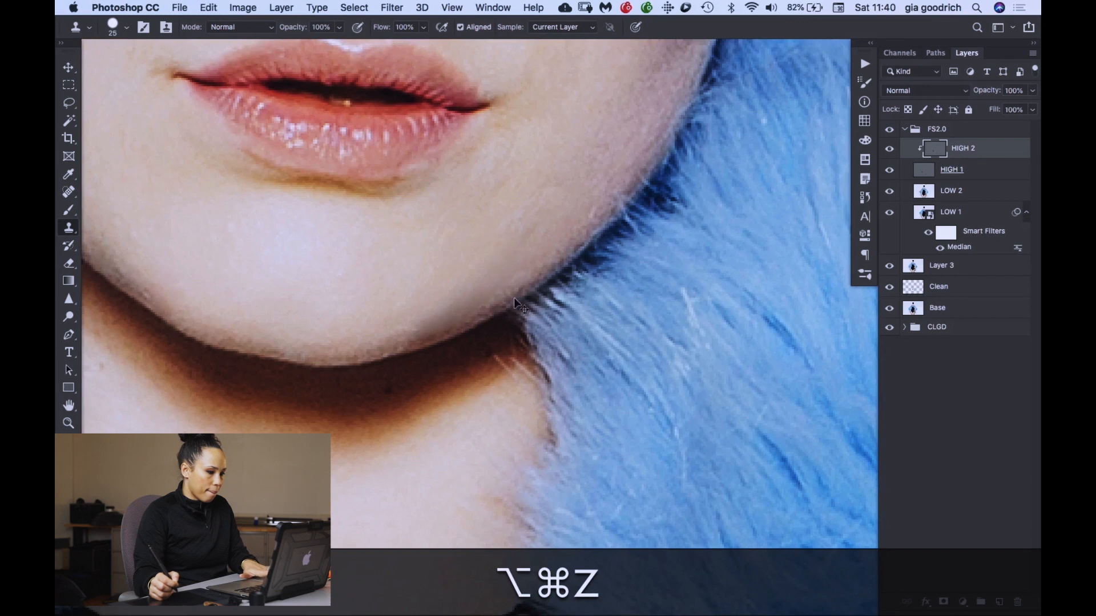
pyautogui.click(514, 298)
pyautogui.press('super+z')
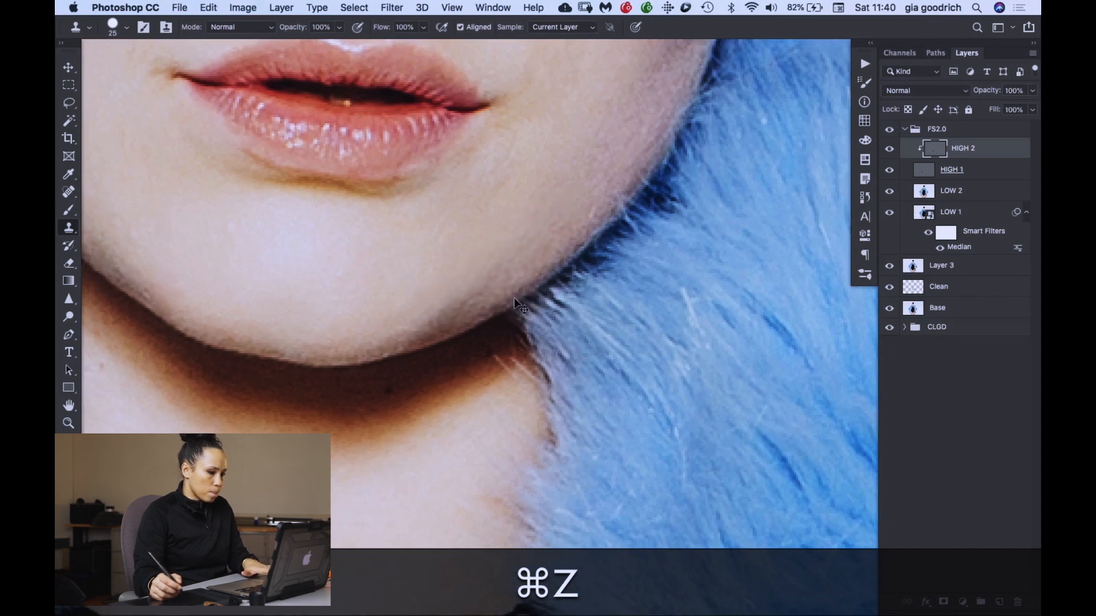
# - Lower the Clone Stamp opacity to 62% and clone softer texture over the chin near the jaw edge
pyautogui.click(243, 8)
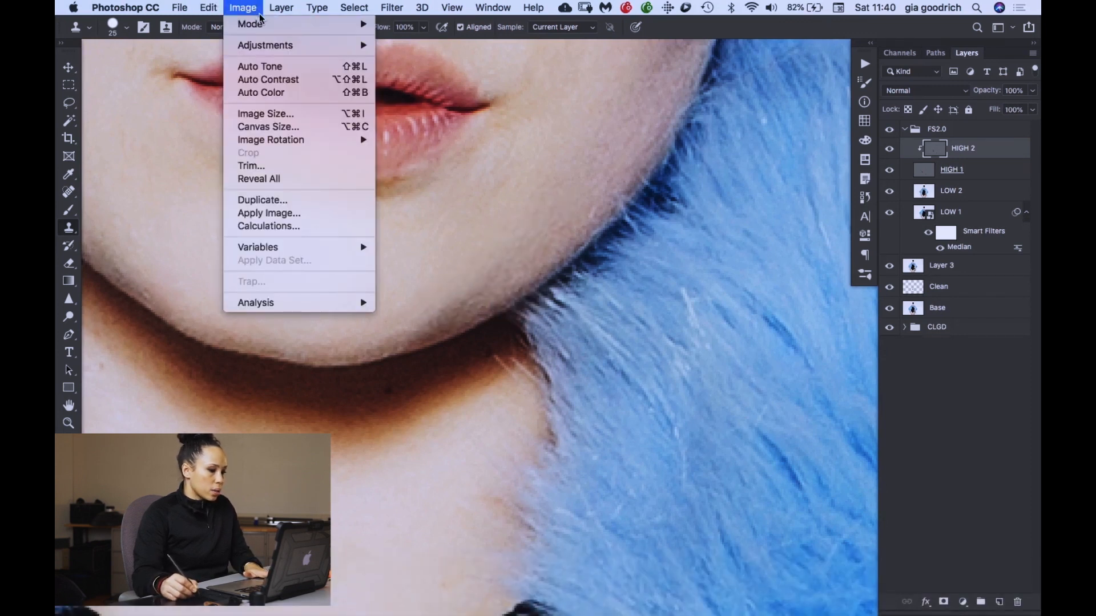
pyautogui.click(660, 34)
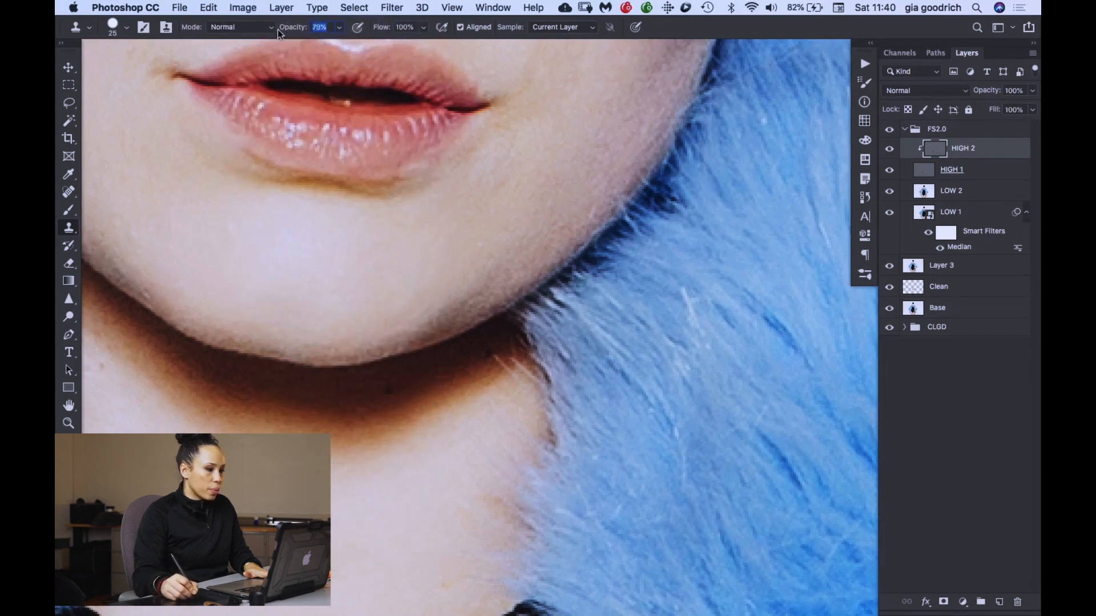
pyautogui.moveTo(266, 33); pyautogui.dragTo(265, 33)
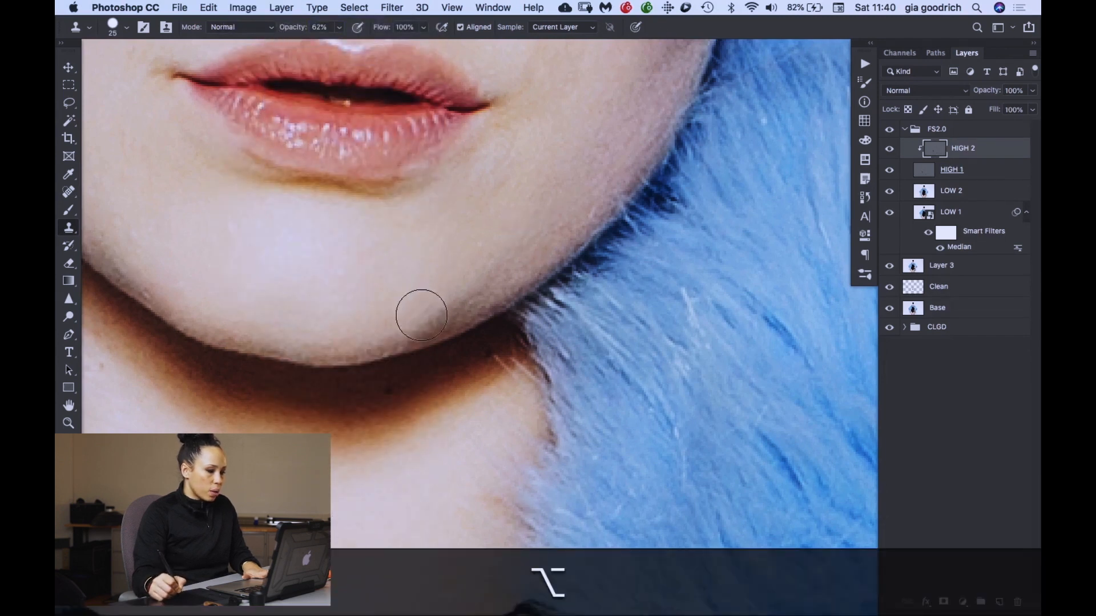
pyautogui.keyDown('alt'); pyautogui.click(490, 228); pyautogui.keyUp('alt')
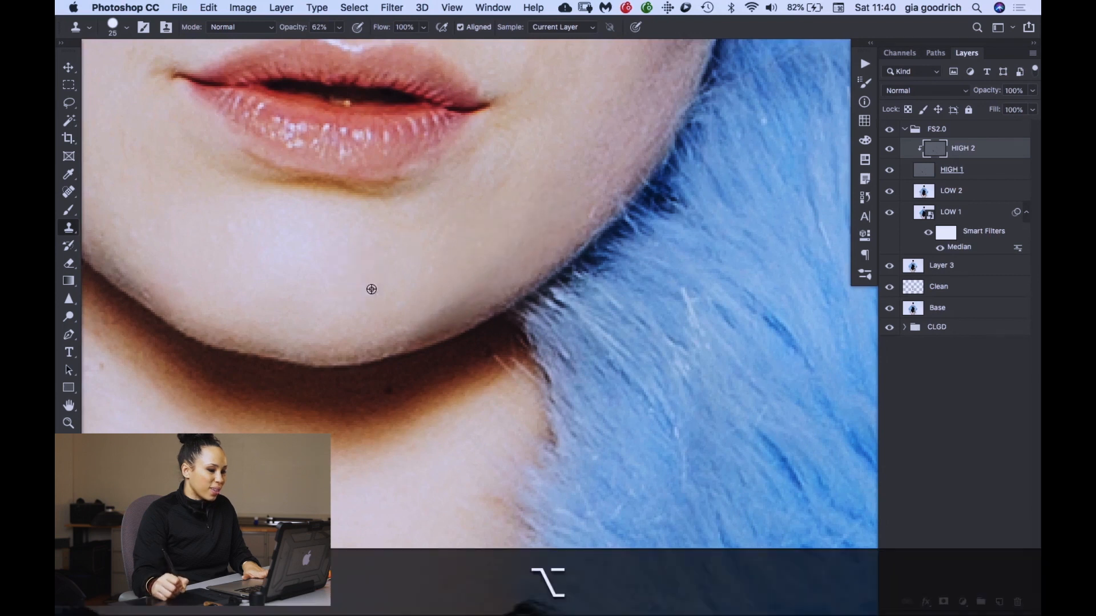
# - Clone smoother skin texture along the jaw and around the mouth at the reduced opacity
pyautogui.moveTo(272, 235); pyautogui.dragTo(432, 283)
pyautogui.keyDown('alt'); pyautogui.click(263, 187); pyautogui.keyUp('alt')
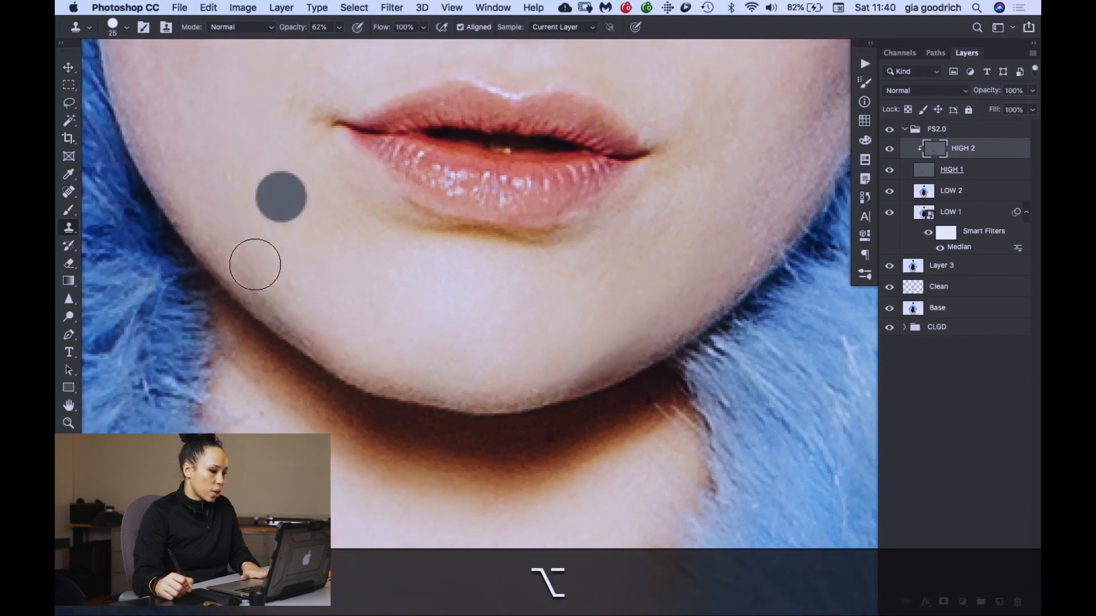
pyautogui.rightClick(328, 318)
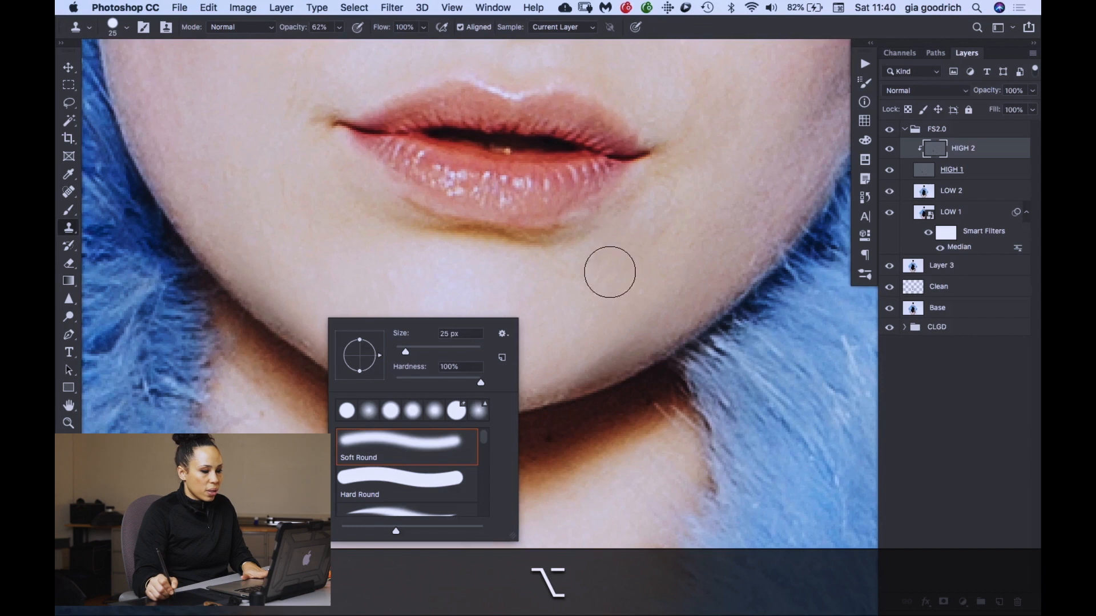
pyautogui.keyDown('alt'); pyautogui.click(609, 272); pyautogui.keyUp('alt')
pyautogui.moveTo(724, 179)
pyautogui.mouseDown()
pyautogui.moveTo(582, 259)
pyautogui.moveTo(553, 240)
pyautogui.mouseUp()
pyautogui.keyDown('alt'); pyautogui.click(471, 333); pyautogui.keyUp('alt')
pyautogui.keyDown('alt'); pyautogui.click(513, 128); pyautogui.keyUp('alt')
pyautogui.moveTo(542, 194); pyautogui.dragTo(566, 152)
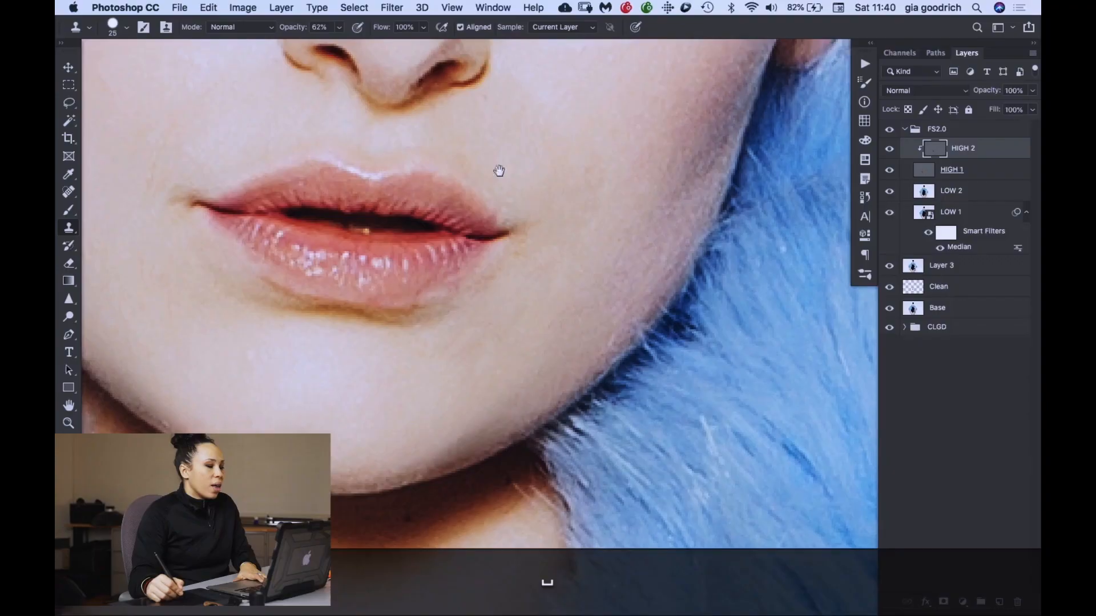
# - Smooth the cheek texture beside the nose and below the eye, using a 15 px Clone Stamp for the finer spots
pyautogui.moveTo(499, 171); pyautogui.dragTo(513, 428)
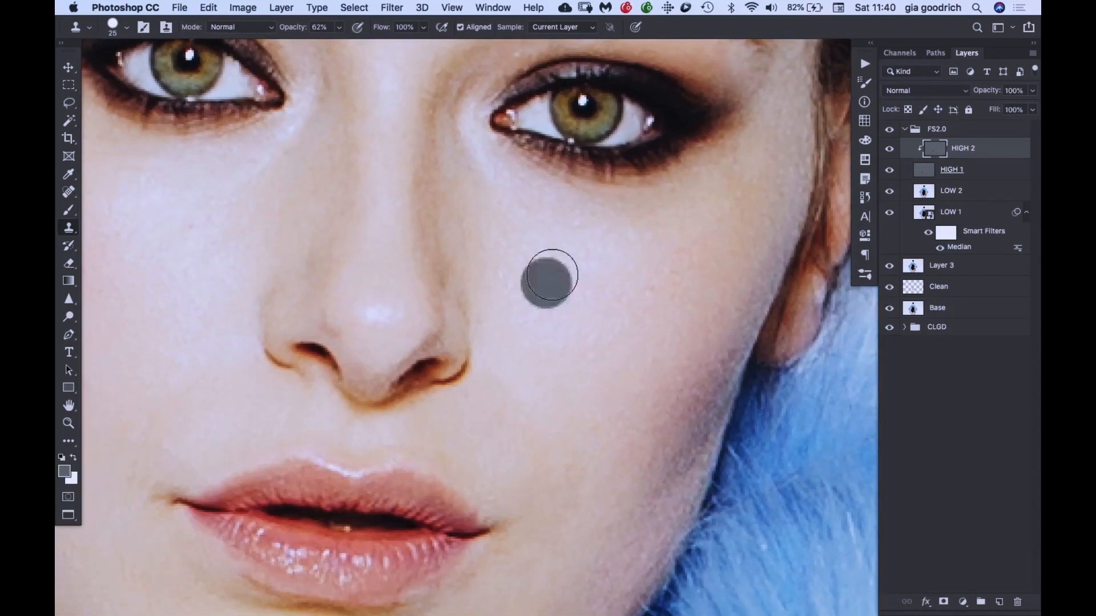
pyautogui.press('space')
pyautogui.moveTo(554, 335); pyautogui.dragTo(416, 457)
pyautogui.press('[')
pyautogui.keyDown('alt'); pyautogui.click(660, 306); pyautogui.keyUp('alt')
pyautogui.moveTo(658, 274); pyautogui.dragTo(651, 267)
# - Switch to the Brush tool and accept neutral gray 808080 as the foreground color
pyautogui.press('space')
pyautogui.moveTo(361, 253)
pyautogui.mouseDown()
pyautogui.moveTo(409, 348)
pyautogui.moveTo(418, 340)
pyautogui.mouseUp()
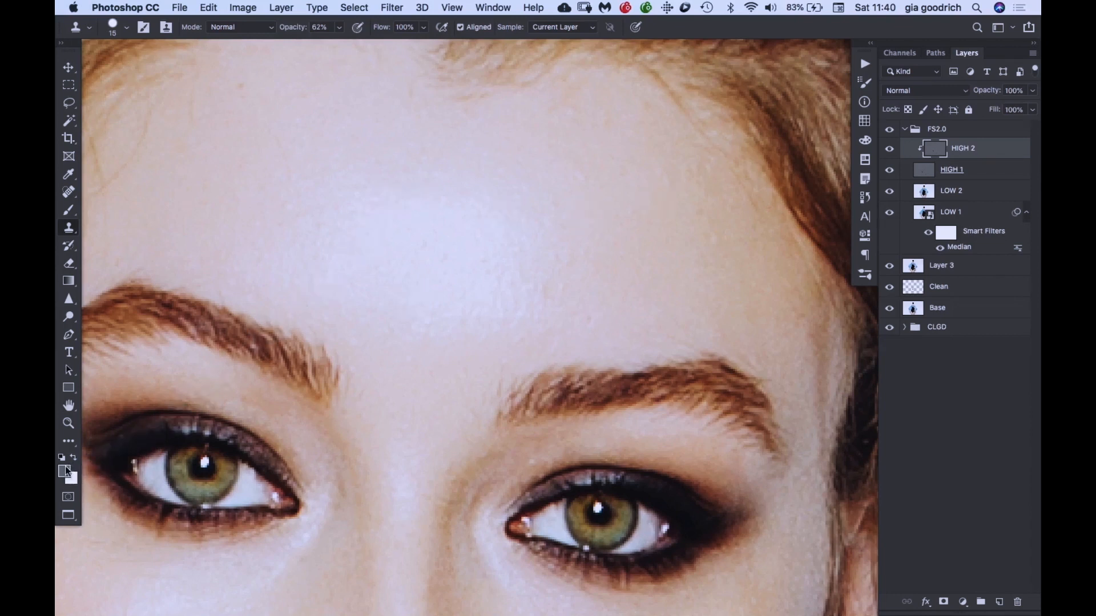
pyautogui.press('b')
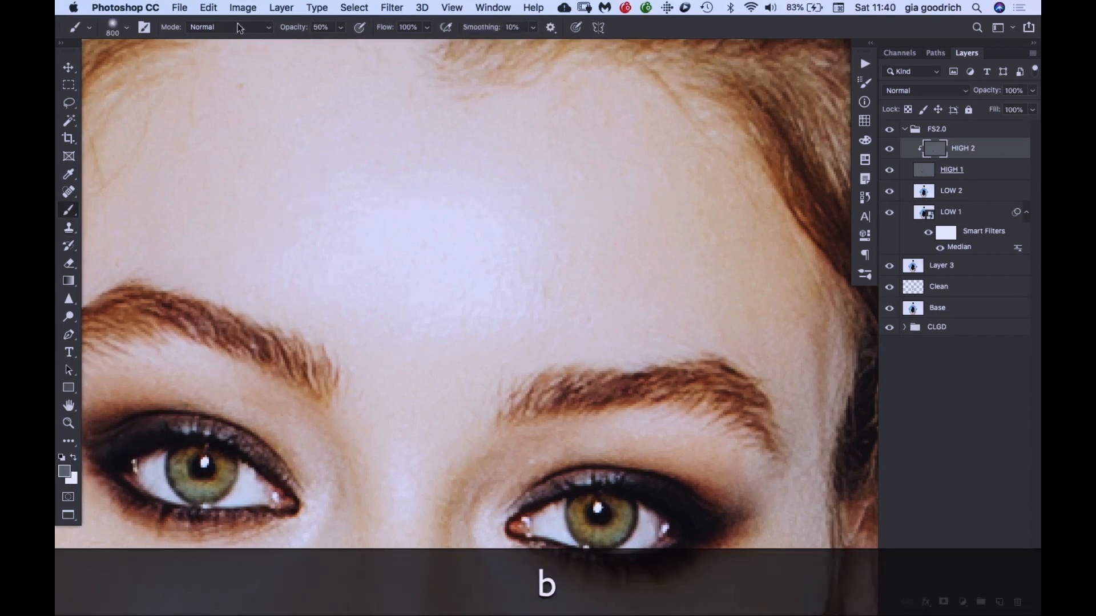
pyautogui.click(65, 472)
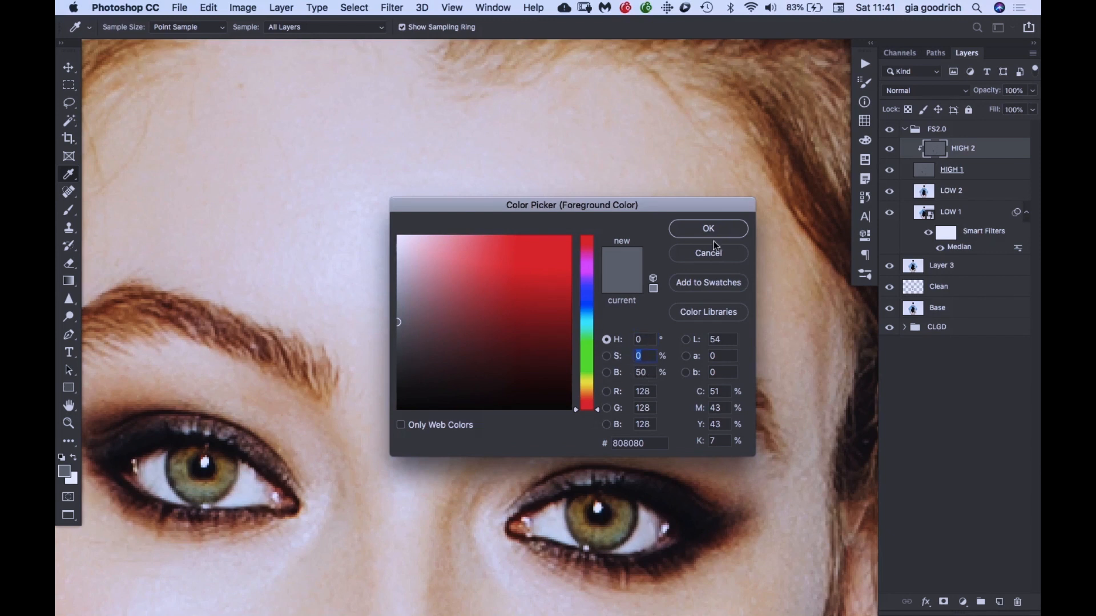
pyautogui.click(701, 229)
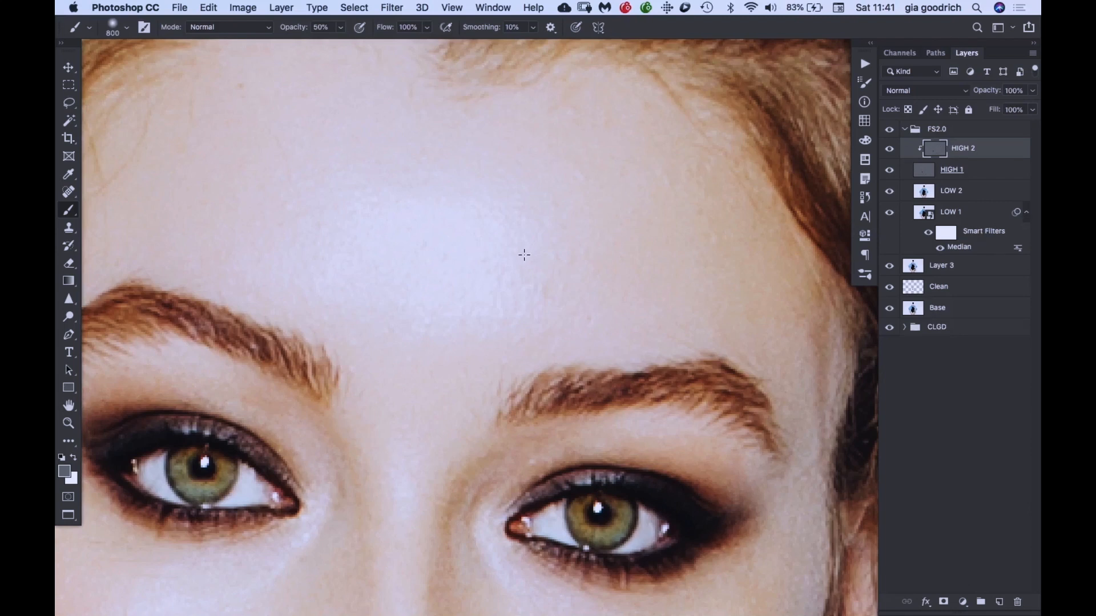
# - Resize the soft brush over the forehead, enlarging it up to 4700 px and scaling it back down
pyautogui.press(']')
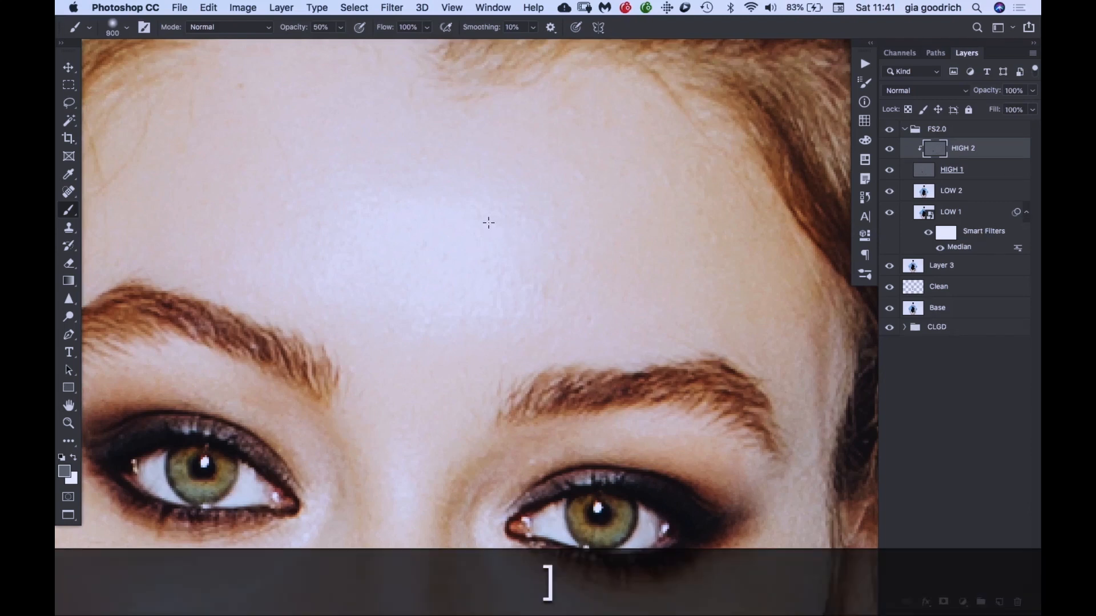
pyautogui.press(']')
pyautogui.press(']')
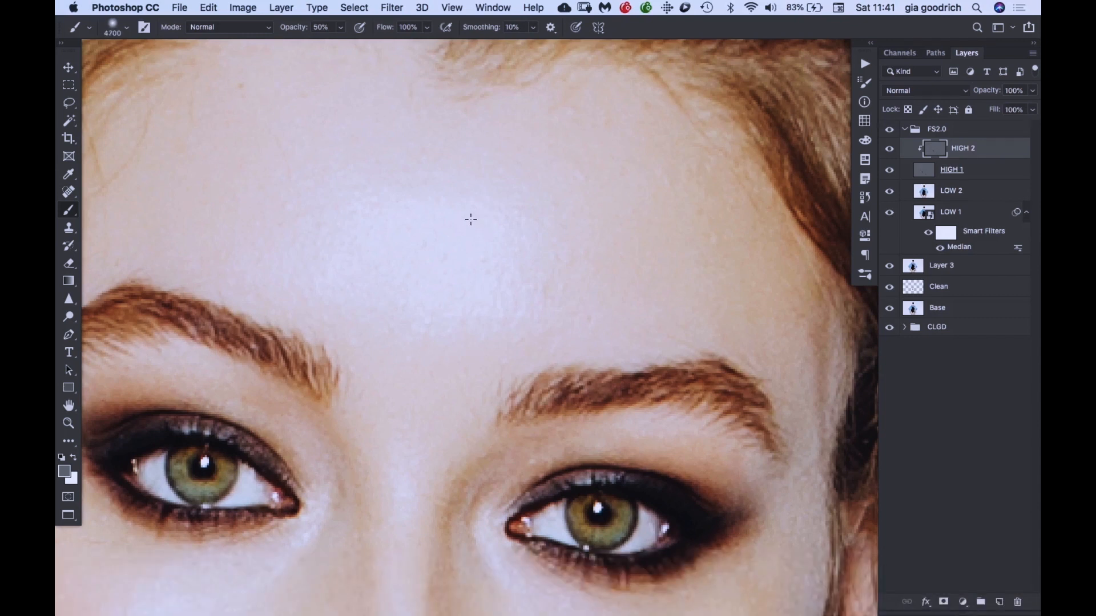
pyautogui.press('[')
pyautogui.press('[')
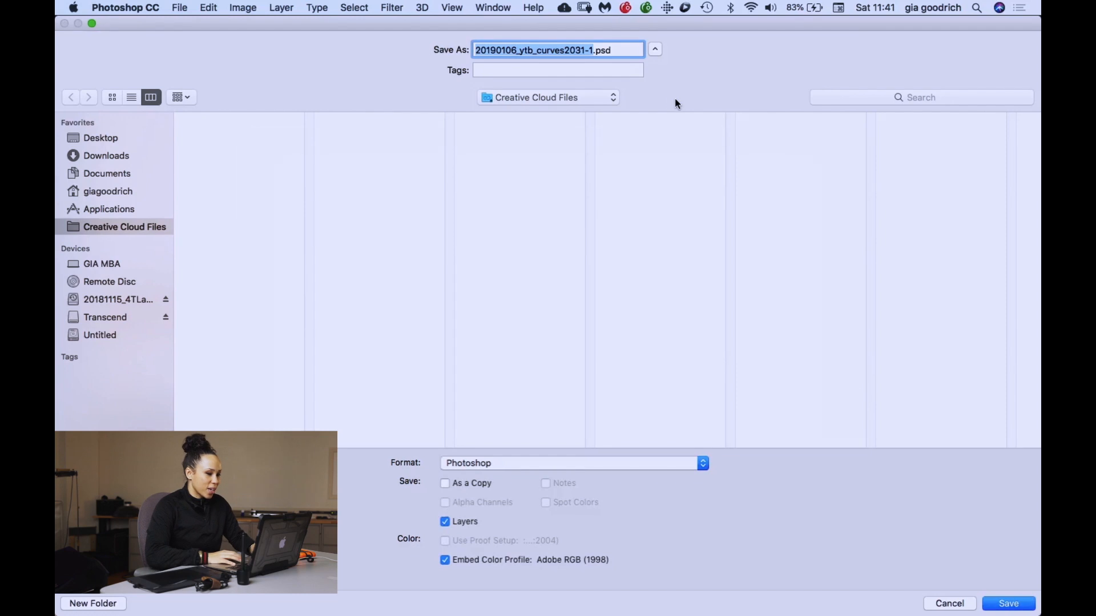
# - Choose the Assets folder of the 20190125 edit project, inside PHOTOS > 2019 on the external drive, as the save location
pyautogui.click(126, 304)
pyautogui.click(238, 192)
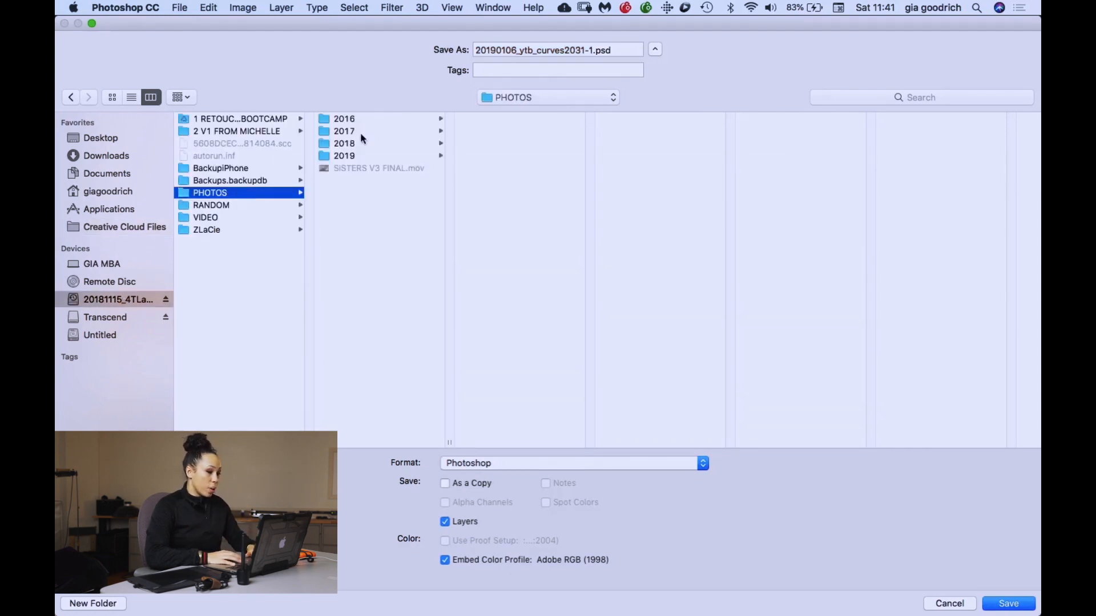
pyautogui.click(351, 155)
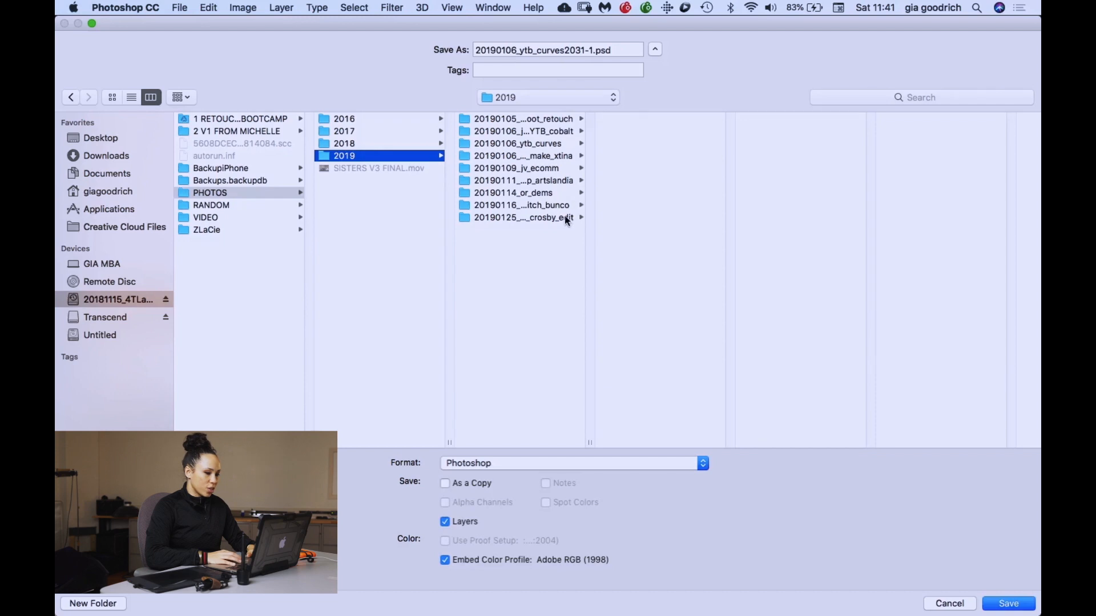
pyautogui.click(566, 221)
pyautogui.click(644, 119)
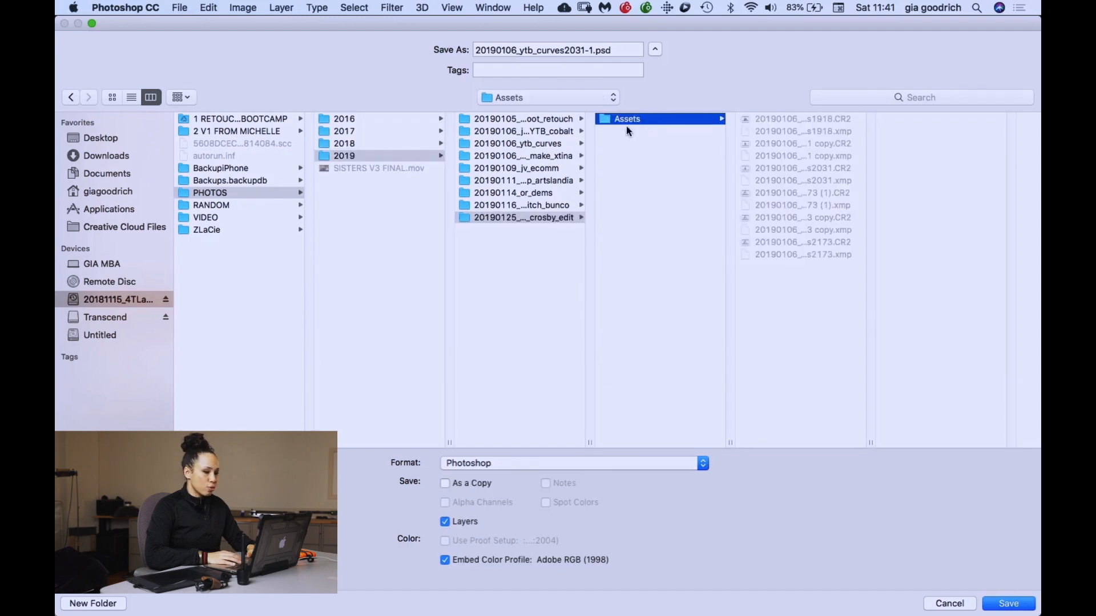
# - Create a new folder named WORKED inside Assets and save the layered Photoshop file there
pyautogui.click(76, 603)
pyautogui.write('WORKD')
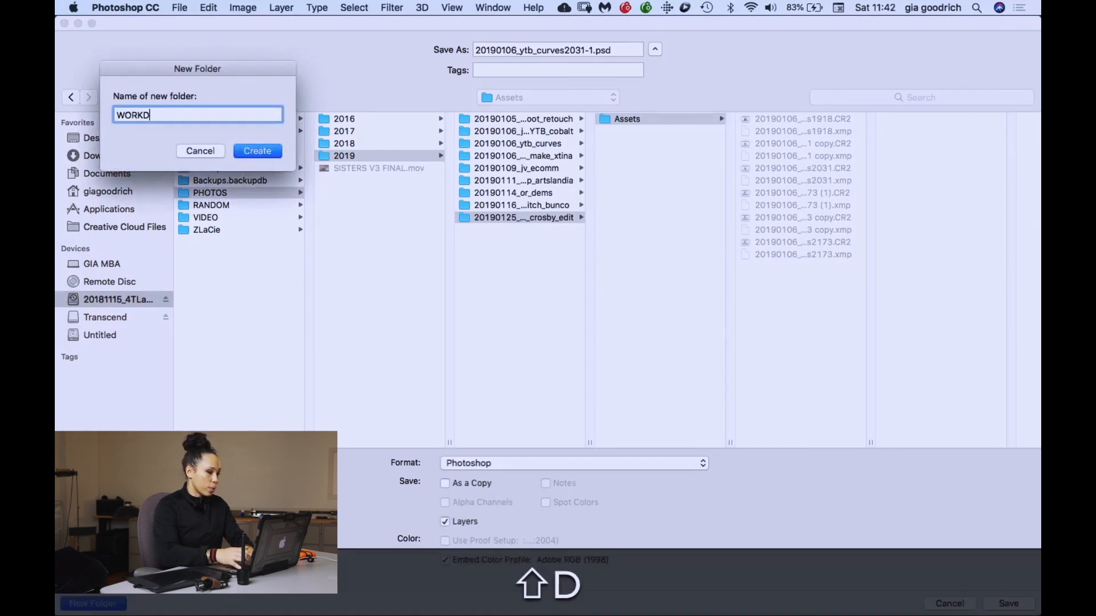
pyautogui.press('BackSpace')
pyautogui.write('ED')
pyautogui.hotkey('shift', 'Return')
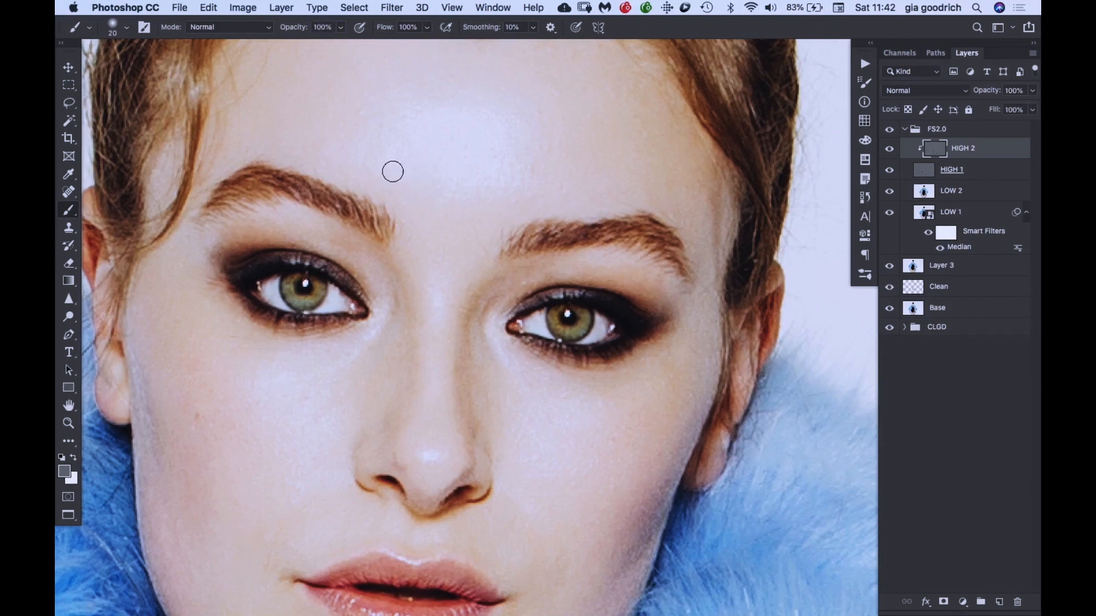
# - Enlarge the brush to 45 px, undo the last stroke, and set the brush opacity to 20%
pyautogui.press(']')
pyautogui.press(']')
pyautogui.press(']')
pyautogui.press(']')
pyautogui.press(']')
pyautogui.press('super+z')
pyautogui.scroll(5, 284, 50)
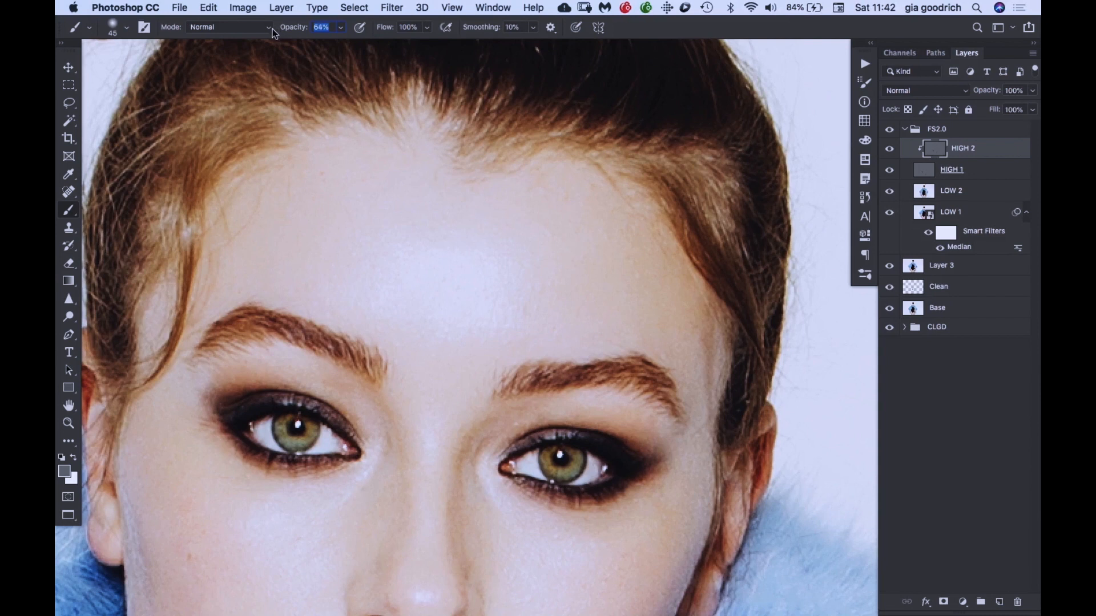
pyautogui.write('18')
pyautogui.press('Return')
pyautogui.write('20')
# - Soften the forehead and cheek texture on HIGH 2 by painting neutral gray with a 70 px brush
pyautogui.moveTo(423, 301); pyautogui.dragTo(443, 198)
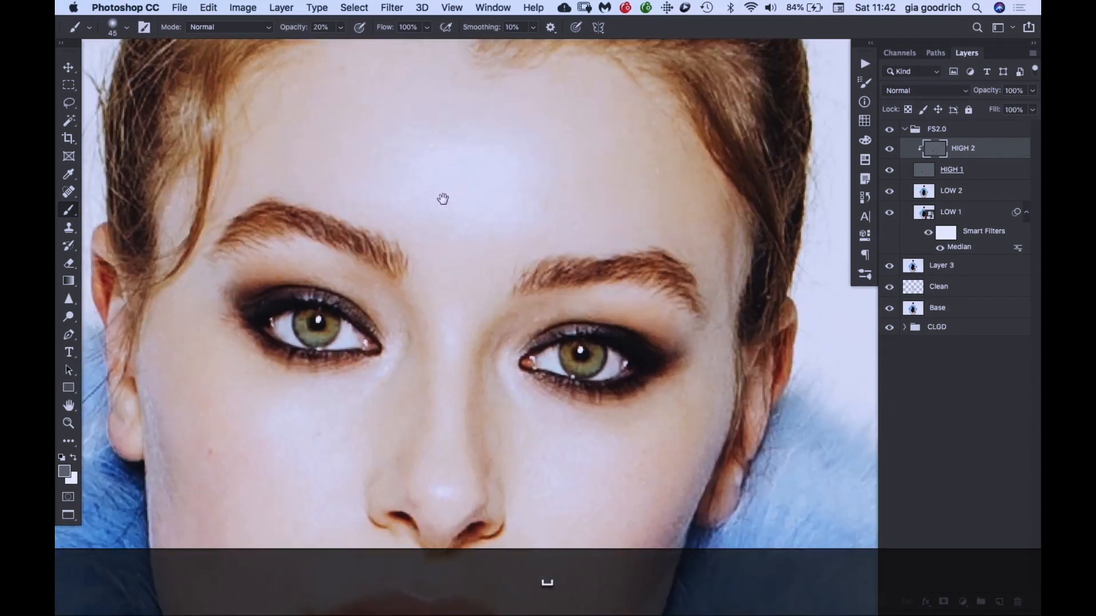
pyautogui.press(']')
pyautogui.press(']')
pyautogui.press(']')
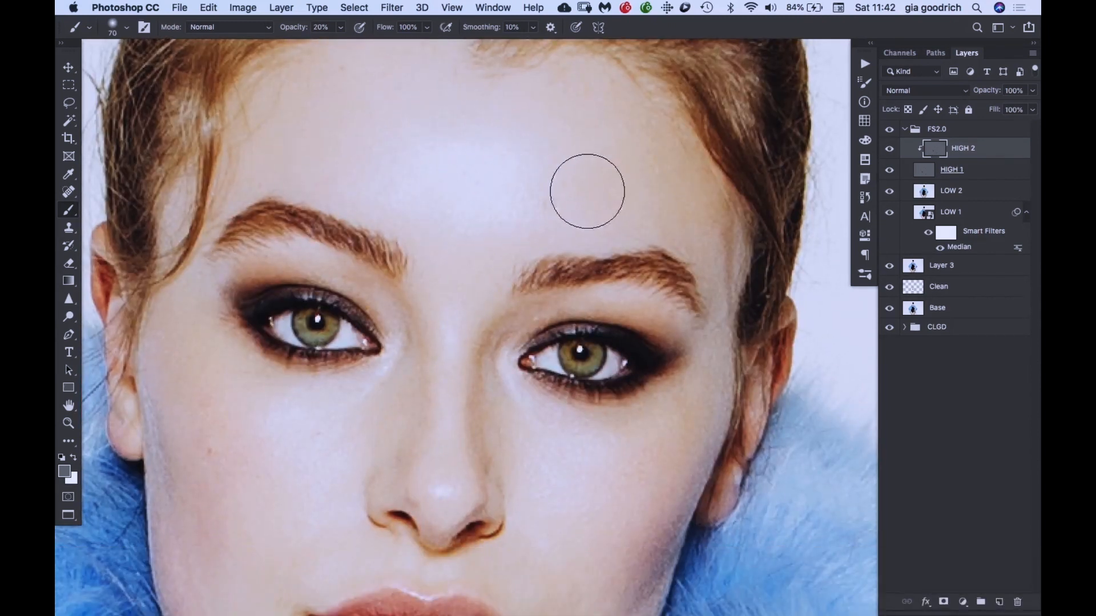
pyautogui.moveTo(420, 215); pyautogui.dragTo(430, 147)
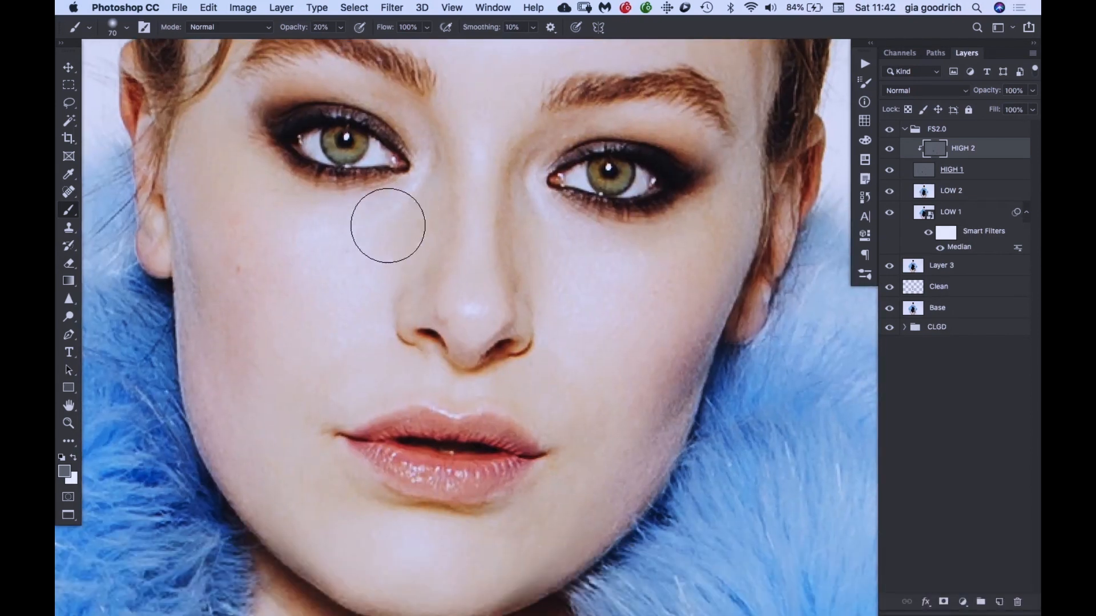
pyautogui.moveTo(345, 303); pyautogui.dragTo(371, 197)
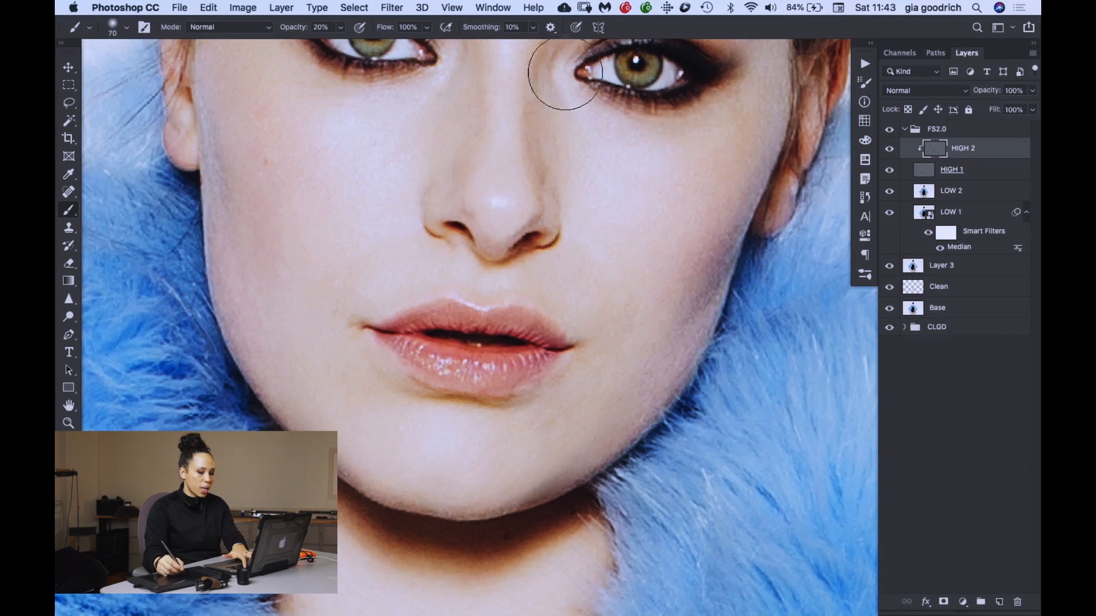
# - Soften the finer texture under the eyes and around the lower face on HIGH 2 with a 45 px gray brush
pyautogui.press('[')
pyautogui.press('[')
pyautogui.press('[')
pyautogui.press('[')
pyautogui.press('[')
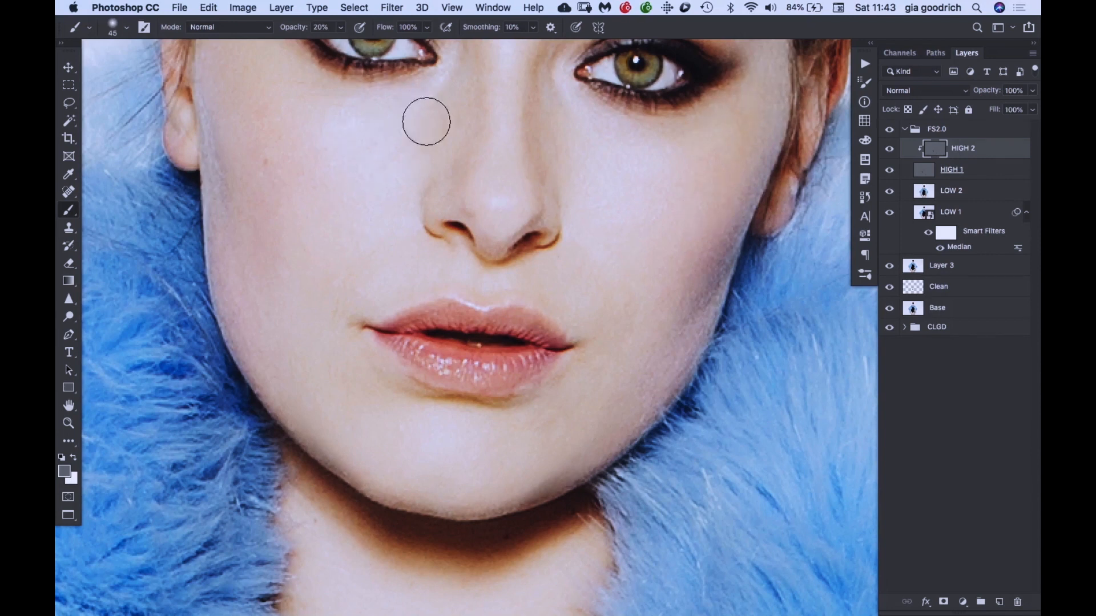
pyautogui.press('space')
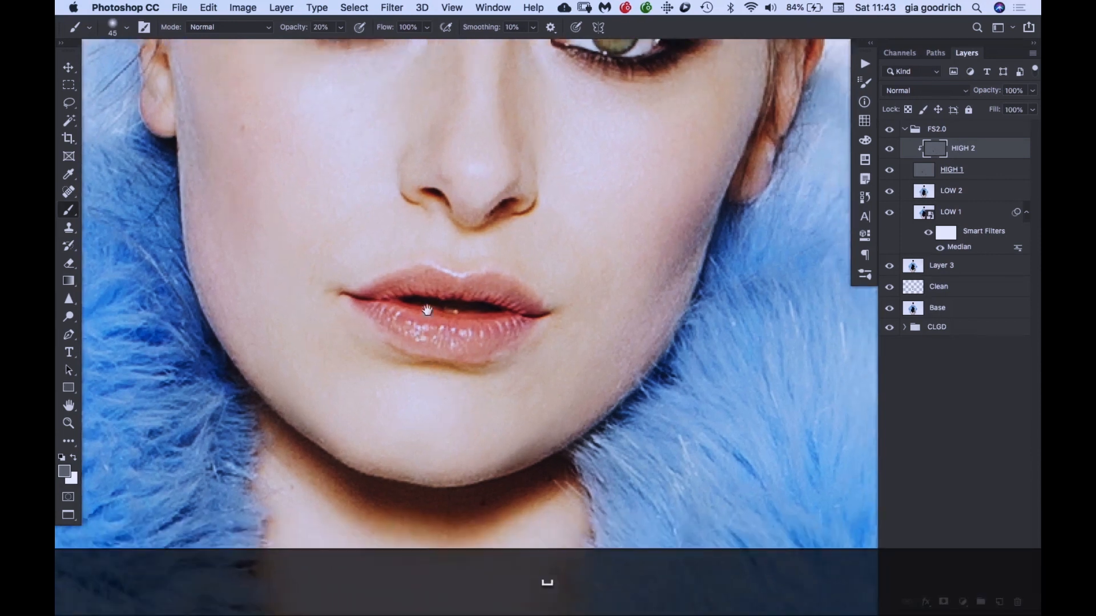
pyautogui.moveTo(485, 443); pyautogui.dragTo(496, 290)
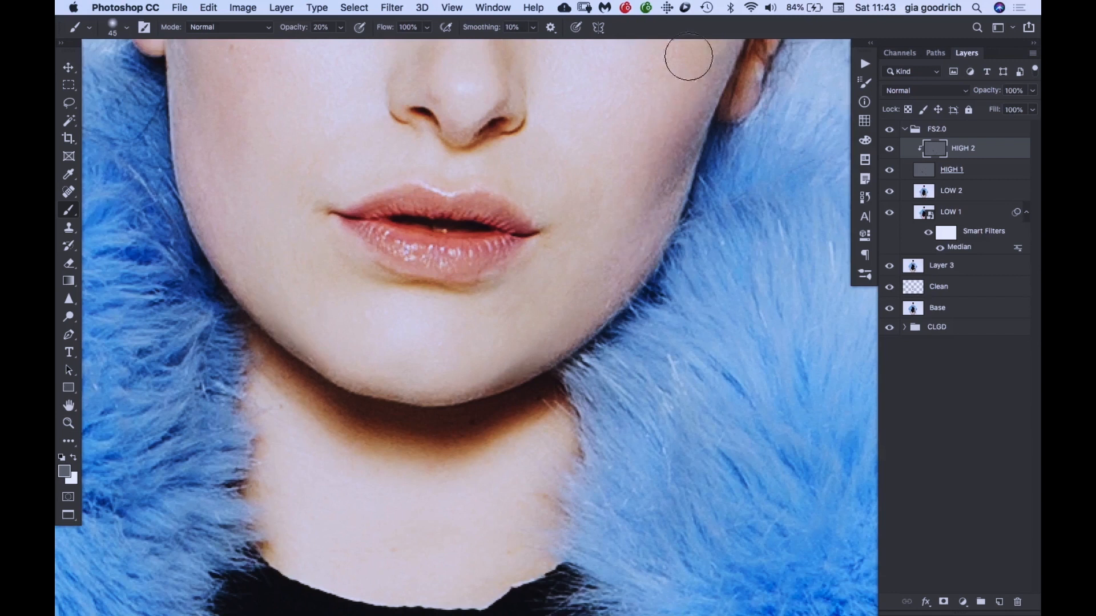
pyautogui.press('space')
pyautogui.moveTo(517, 176); pyautogui.dragTo(503, 164)
pyautogui.press('super+minus')
pyautogui.press('super+minus')
pyautogui.press('super+minus')
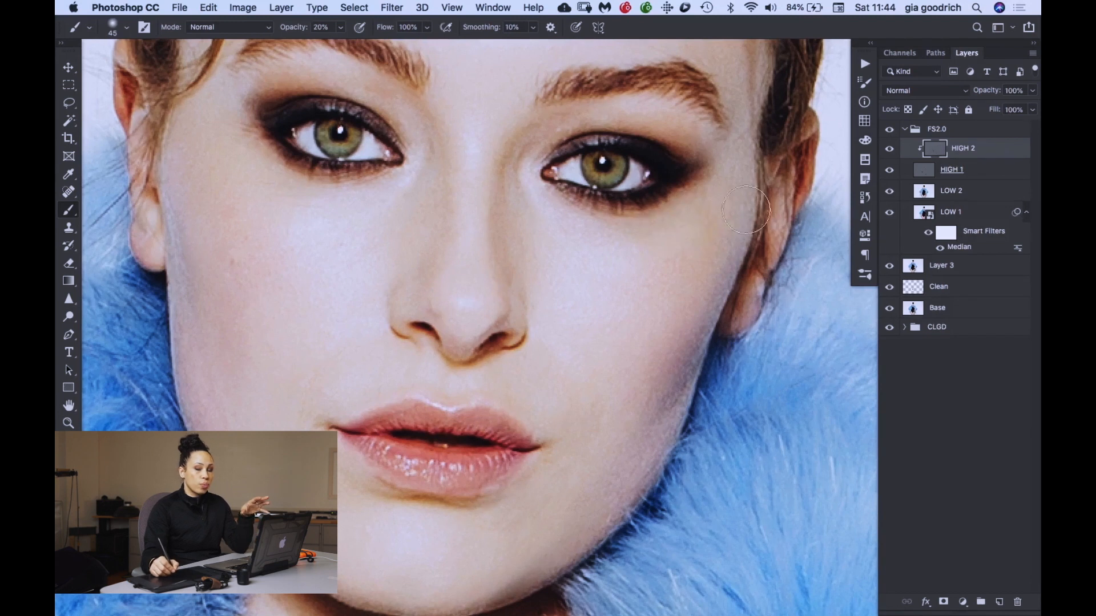
# - Select the LOW 2 layer, switch to the Mixer Brush tool and set its Wet value to 54%
pyautogui.click(978, 197)
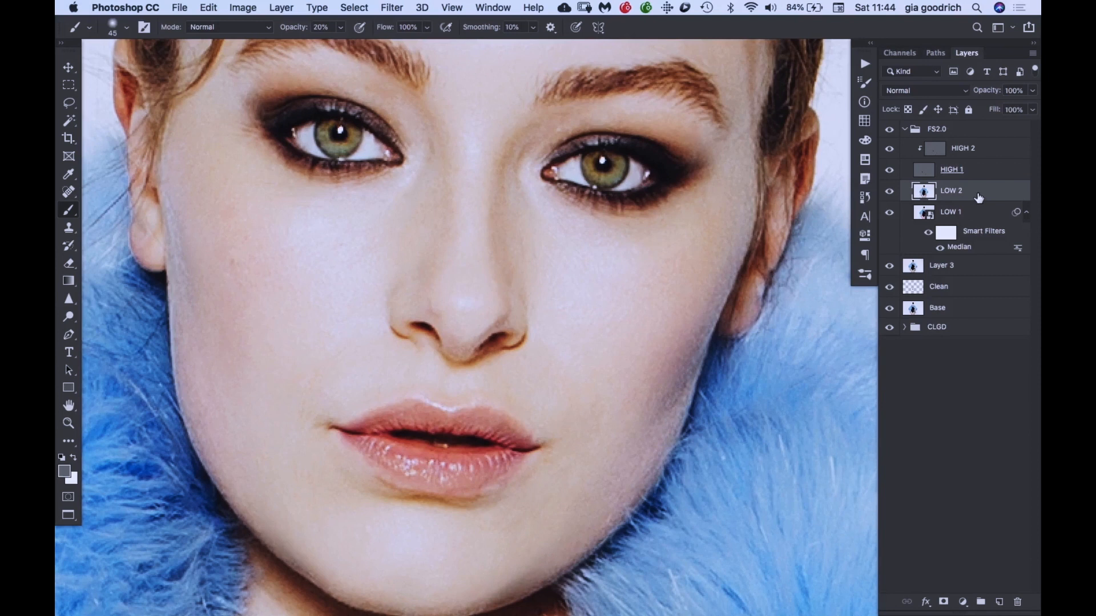
pyautogui.click(68, 212)
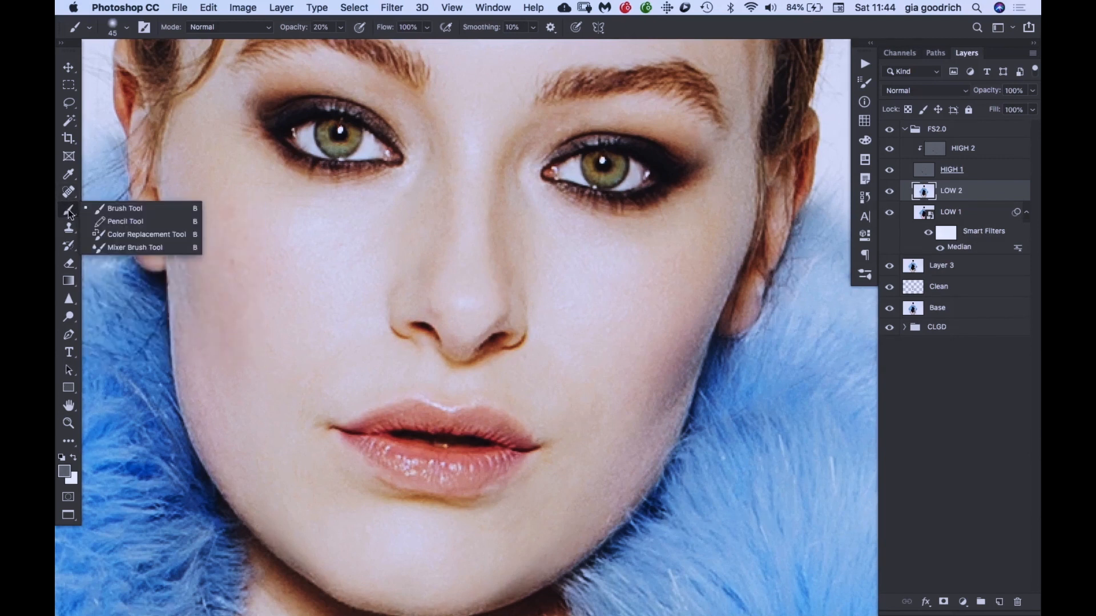
pyautogui.click(114, 247)
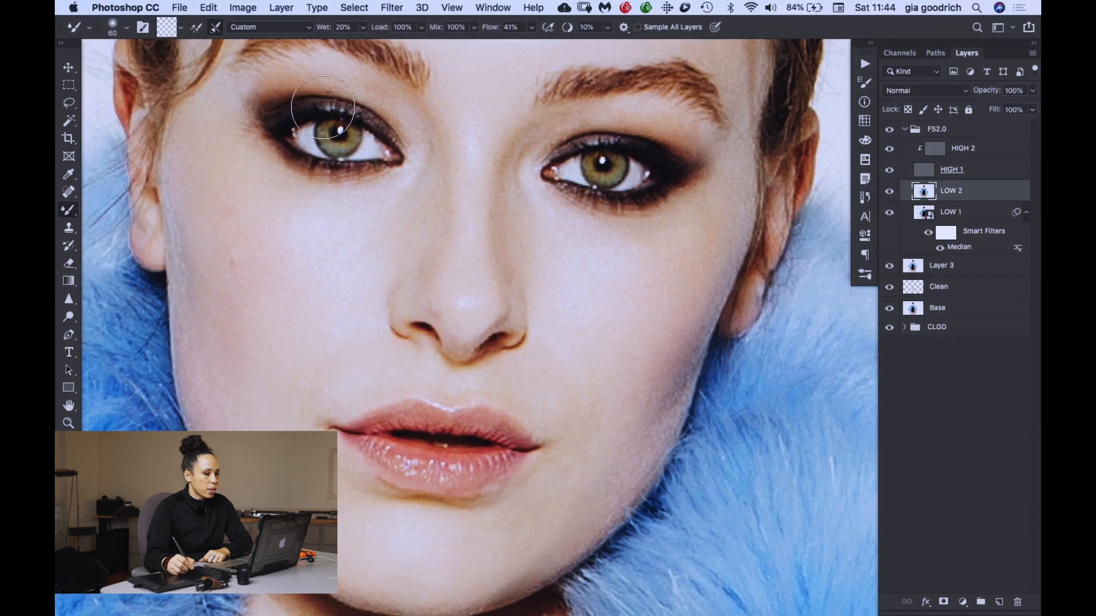
pyautogui.moveTo(329, 28); pyautogui.dragTo(346, 32)
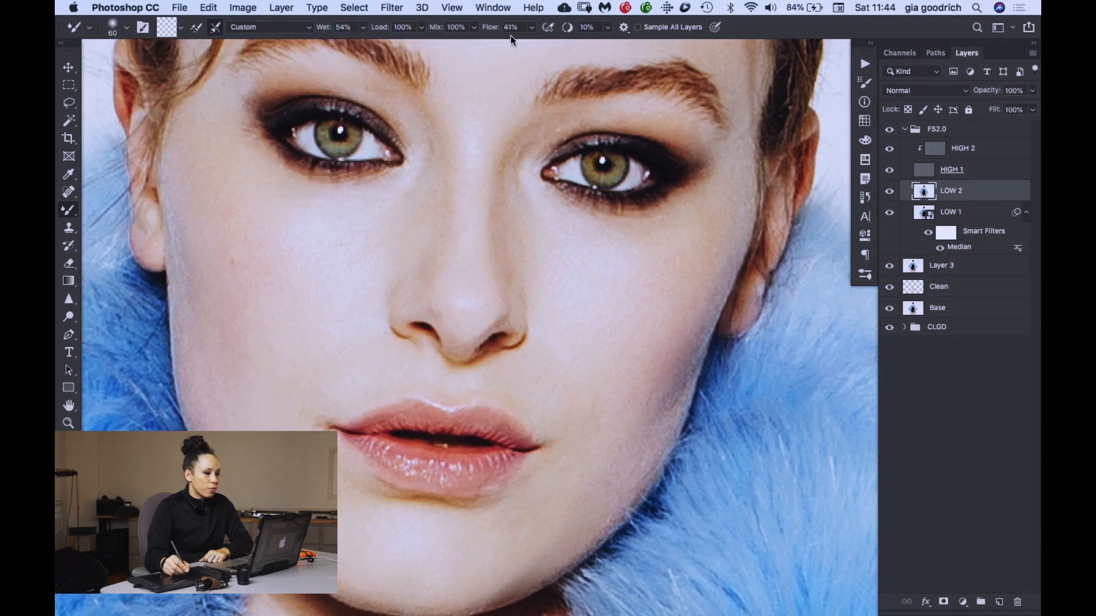
# - Blend the crease on the upper thigh below the bodysuit edge with the Mixer Brush, reducing it from 80 to 45 px
pyautogui.press('space')
pyautogui.moveTo(438, 311); pyautogui.dragTo(451, 90)
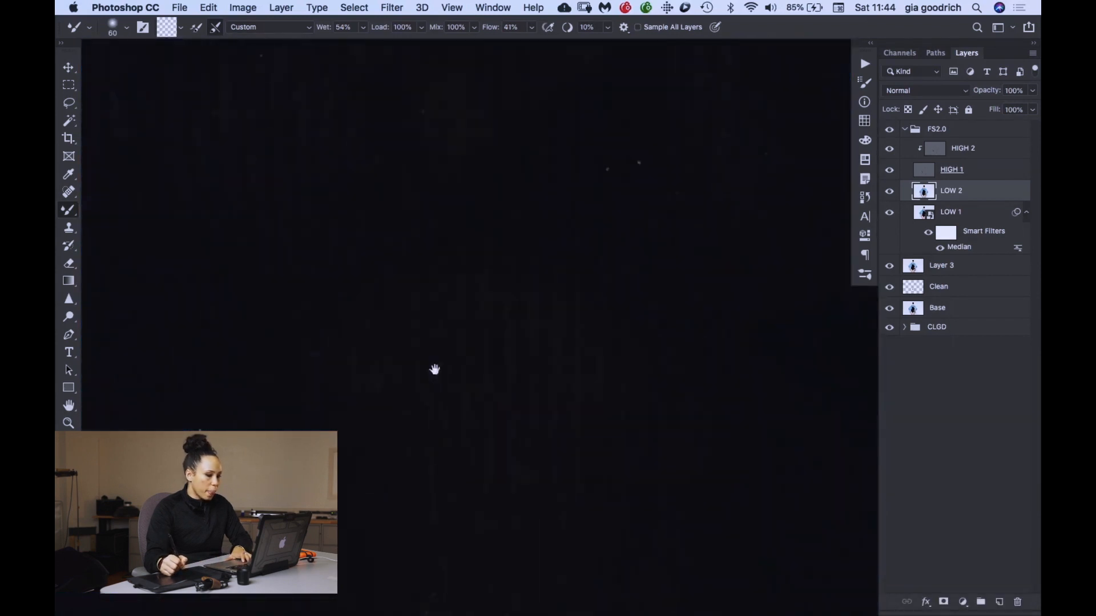
pyautogui.press('super+minus')
pyautogui.press('super+minus')
pyautogui.press('space')
pyautogui.moveTo(485, 419); pyautogui.dragTo(445, 73)
pyautogui.rightClick(447, 60)
pyautogui.click(445, 95)
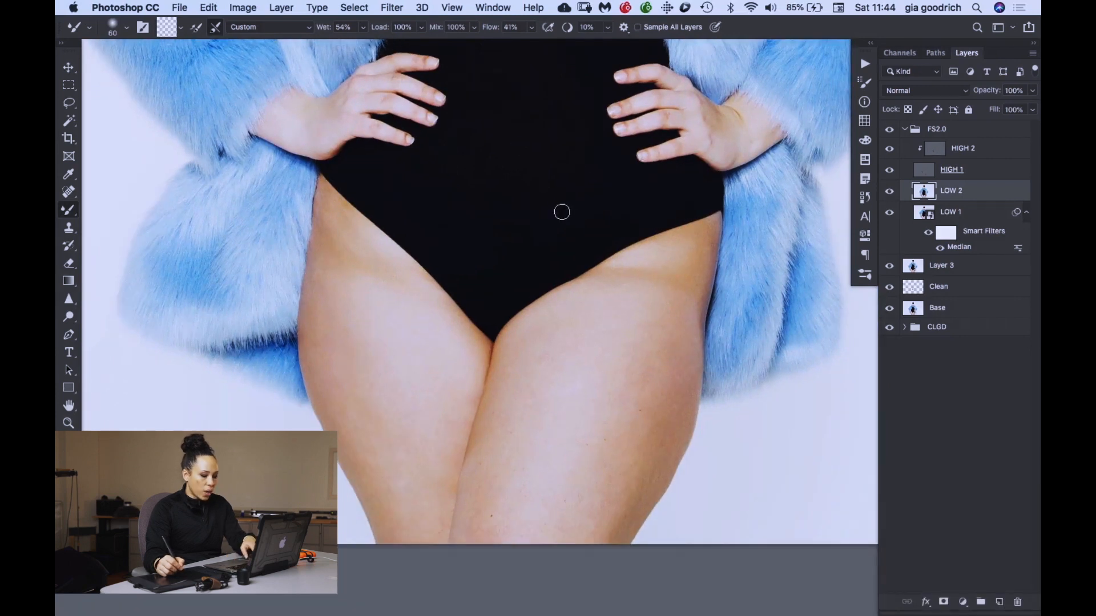
pyautogui.press('super+equal')
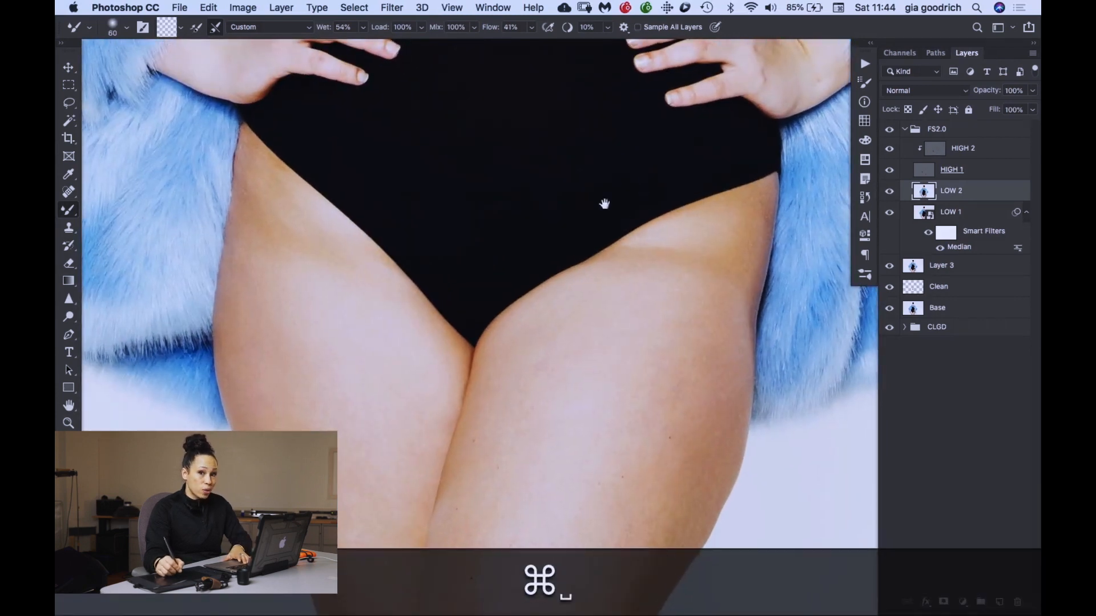
pyautogui.press('super+equal')
pyautogui.press('super+equal')
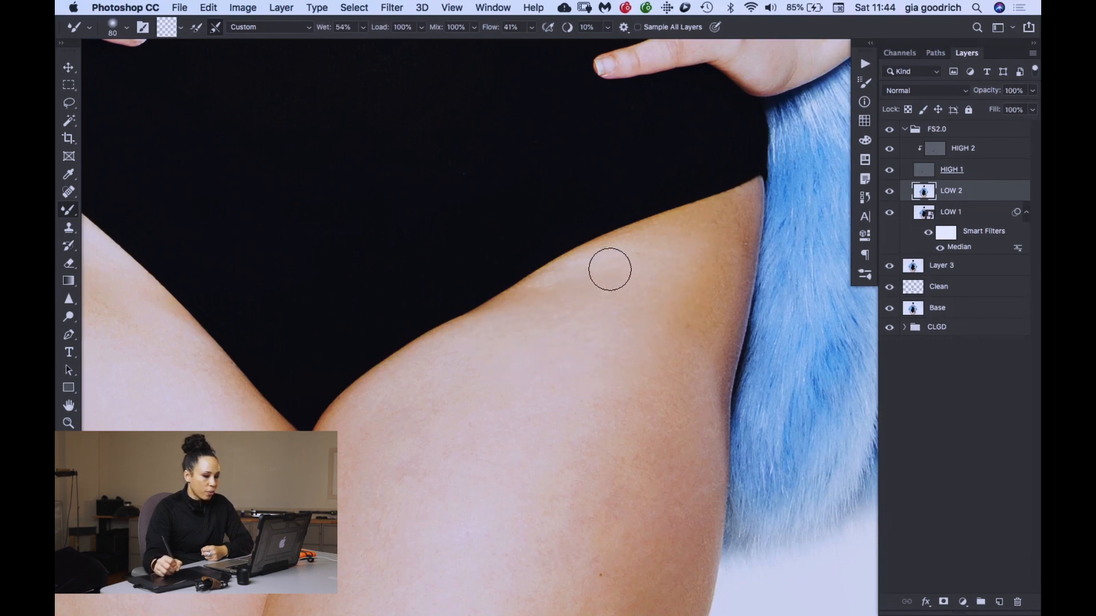
pyautogui.press('[')
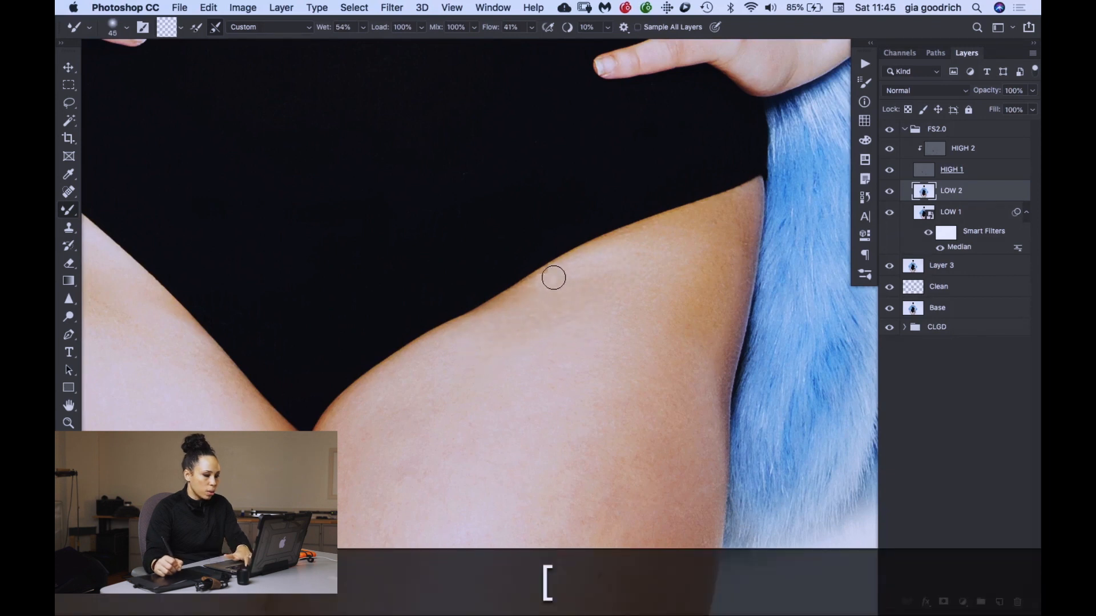
# - Enlarge the Mixer Brush to 125 px and blend the uneven skin tones across the same thigh
pyautogui.press(']')
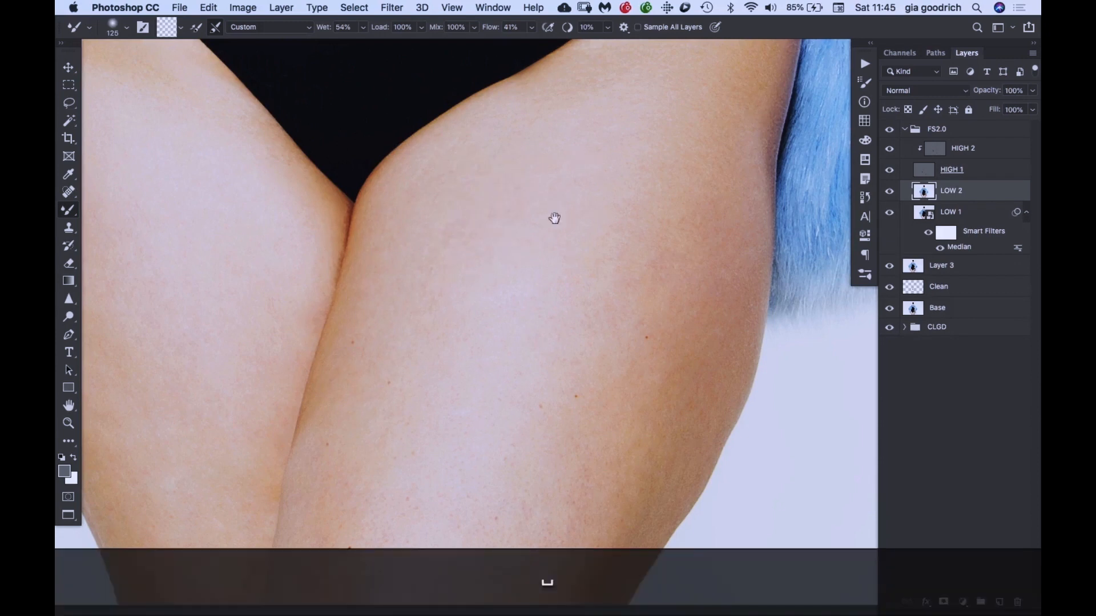
pyautogui.scroll(-5, 548, 213)
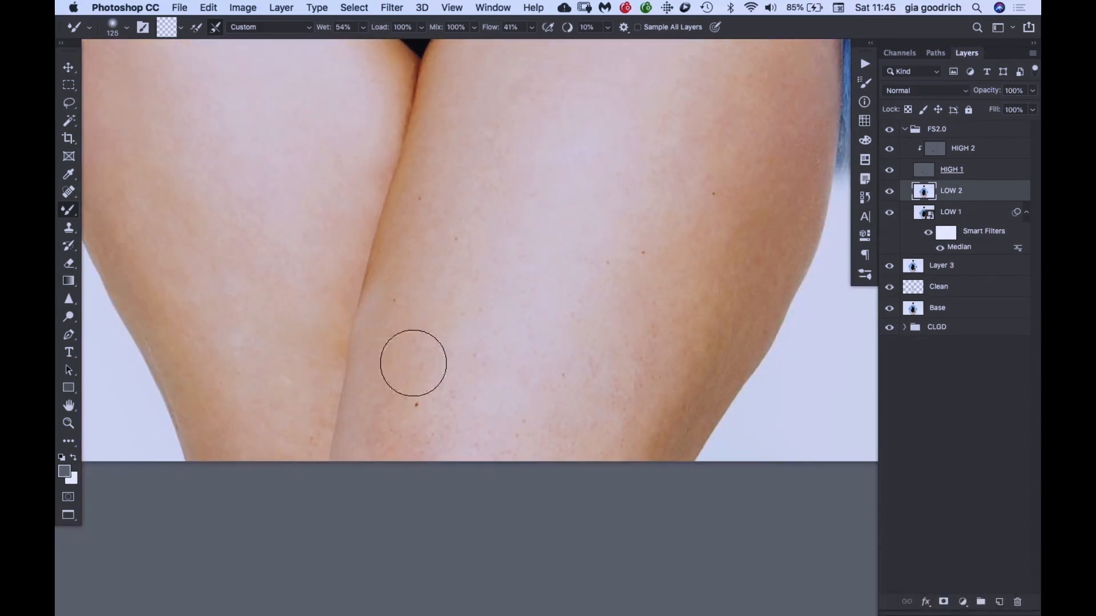
pyautogui.moveTo(588, 283); pyautogui.dragTo(489, 335)
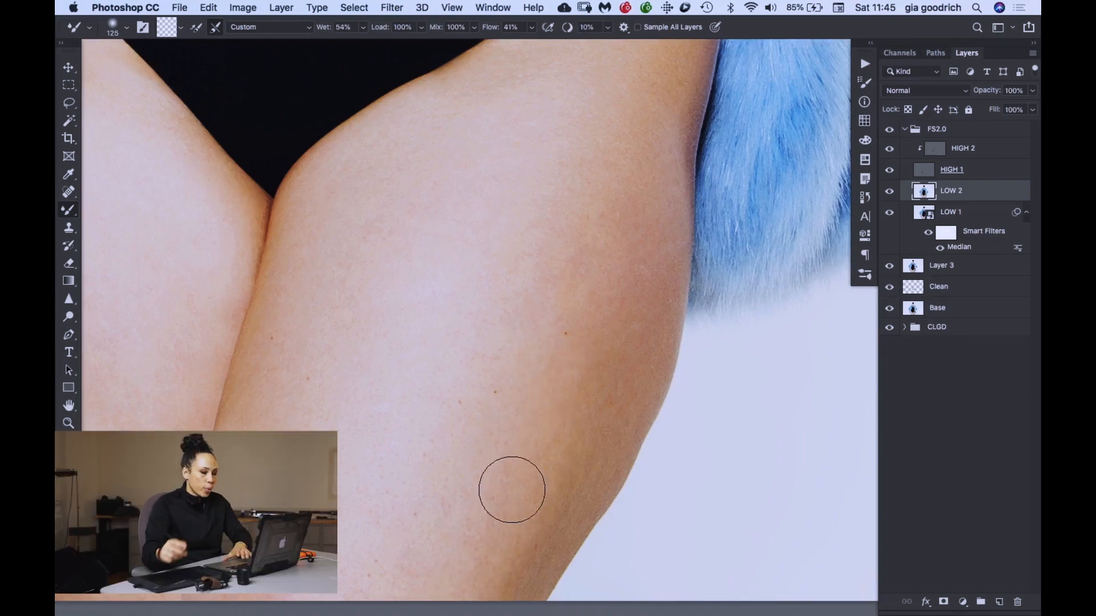
pyautogui.moveTo(503, 240); pyautogui.dragTo(457, 180)
pyautogui.press('super+minus')
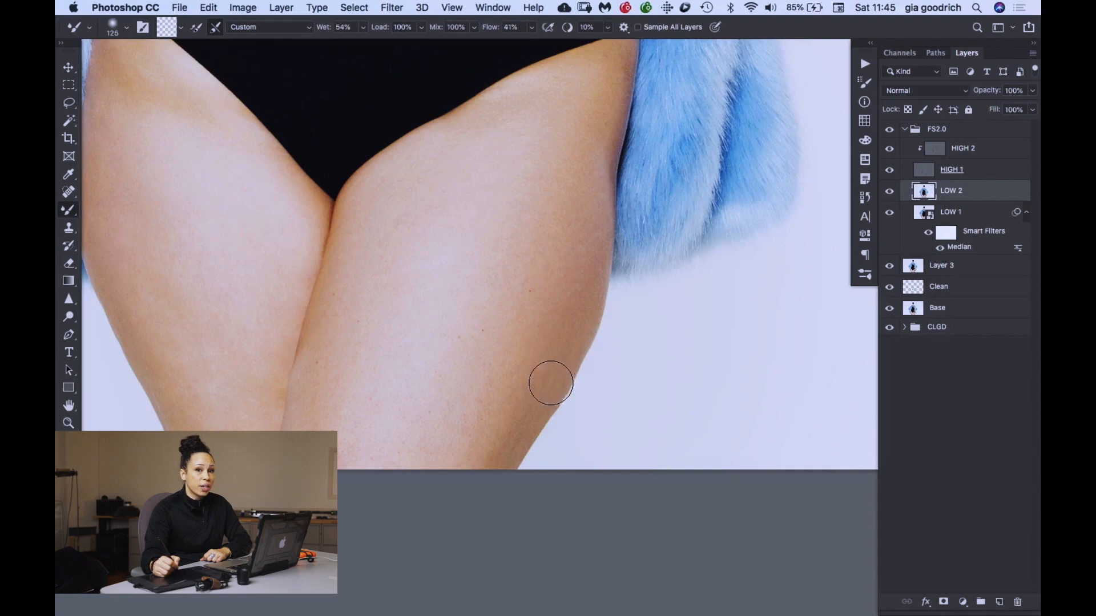
# - Blend the uneven skin tones on the other thigh with the 125 px Mixer Brush
pyautogui.press('space')
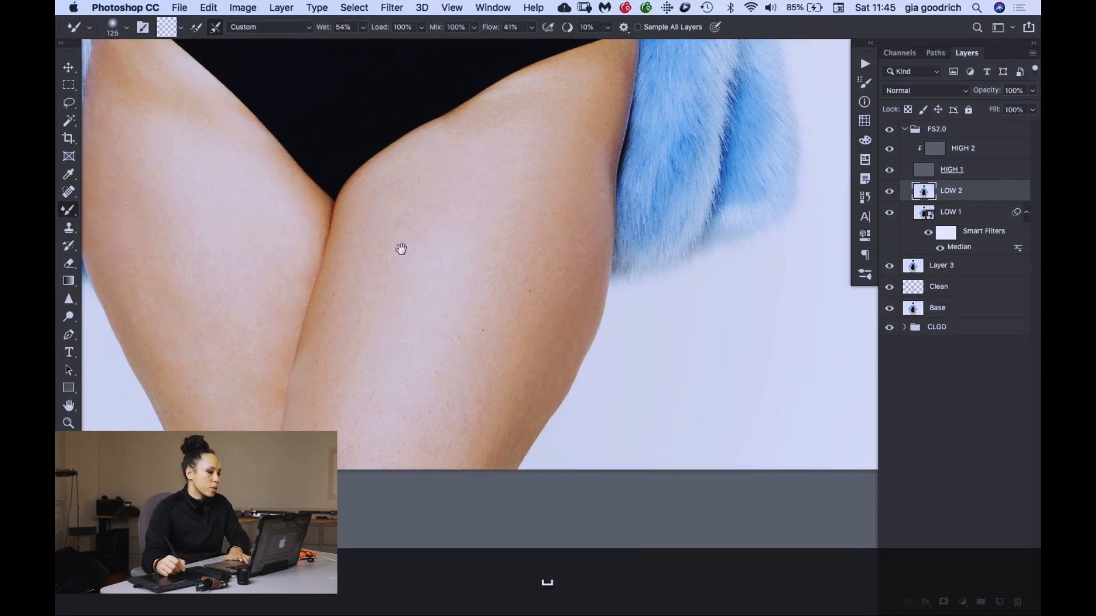
pyautogui.moveTo(401, 249); pyautogui.dragTo(626, 255)
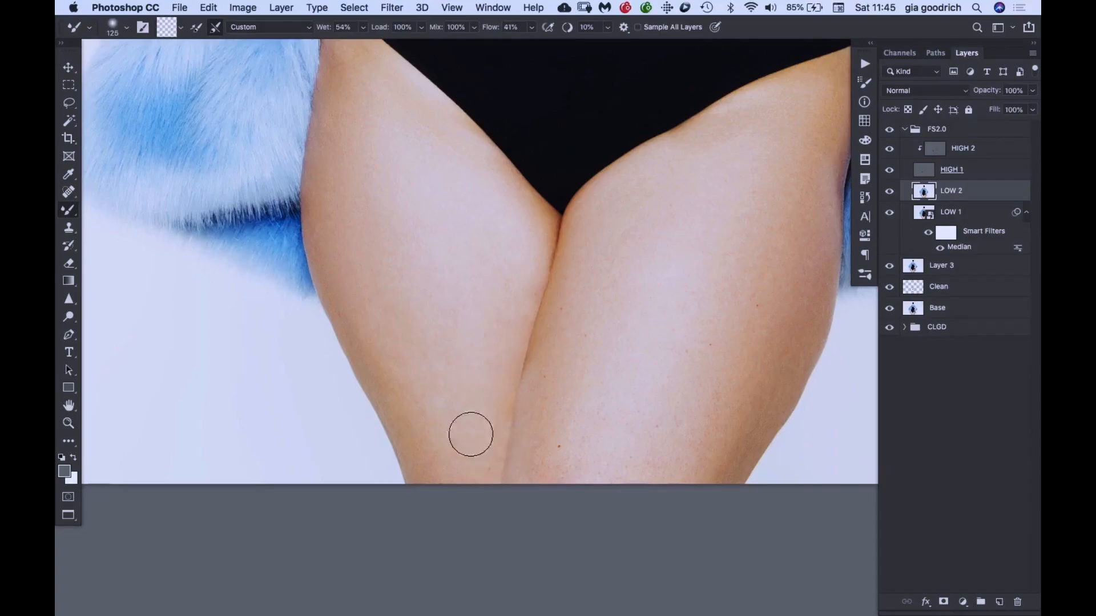
pyautogui.moveTo(387, 160); pyautogui.dragTo(409, 310)
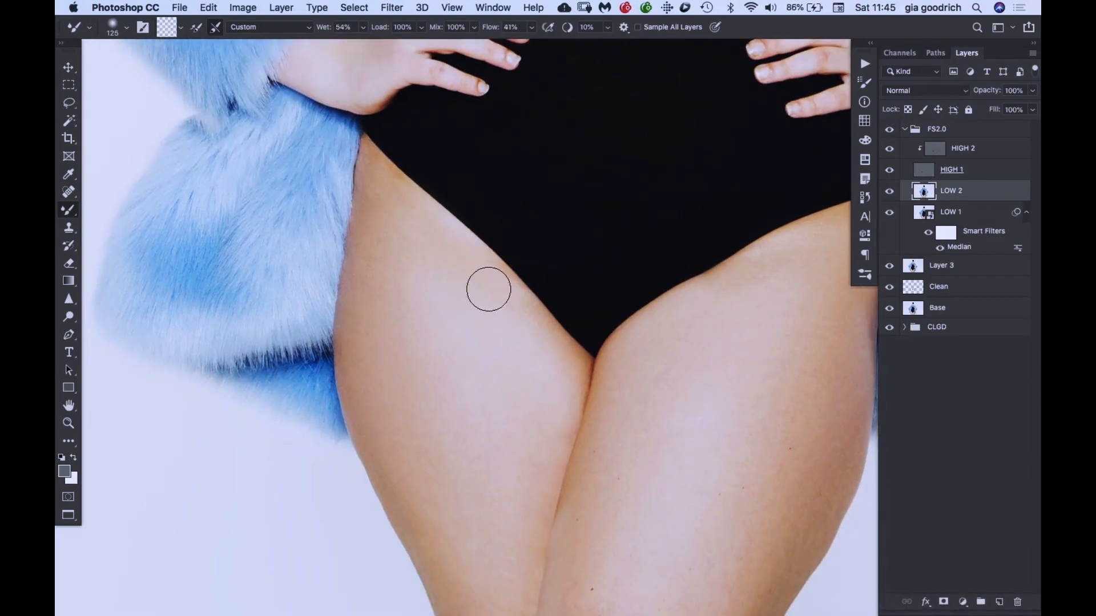
pyautogui.moveTo(565, 67)
pyautogui.mouseDown()
pyautogui.moveTo(533, 247)
pyautogui.moveTo(447, 200)
pyautogui.mouseUp()
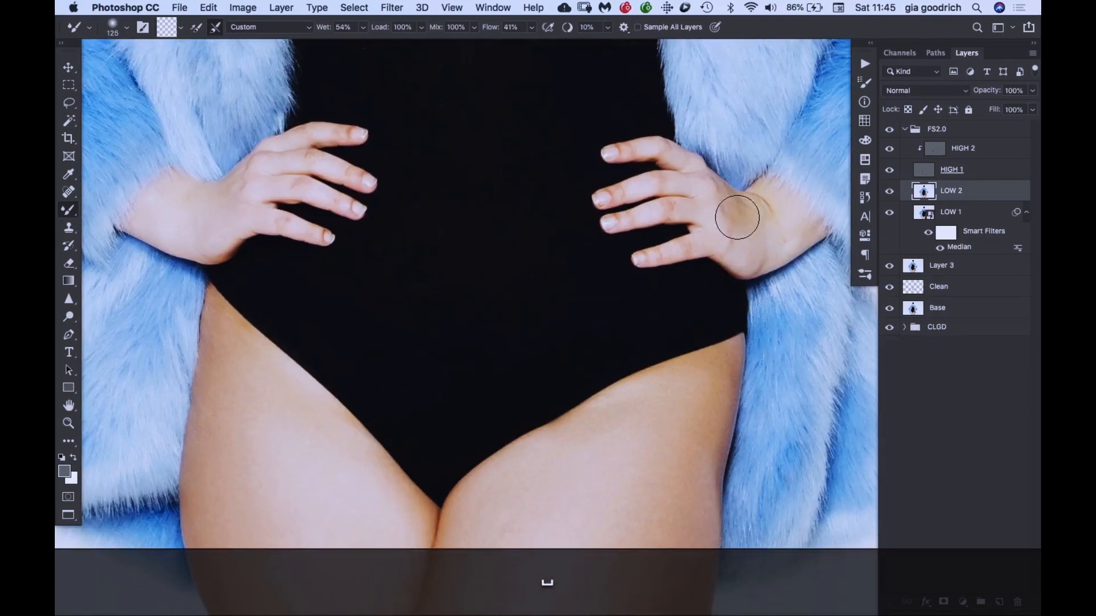
pyautogui.moveTo(567, 350); pyautogui.dragTo(558, 171)
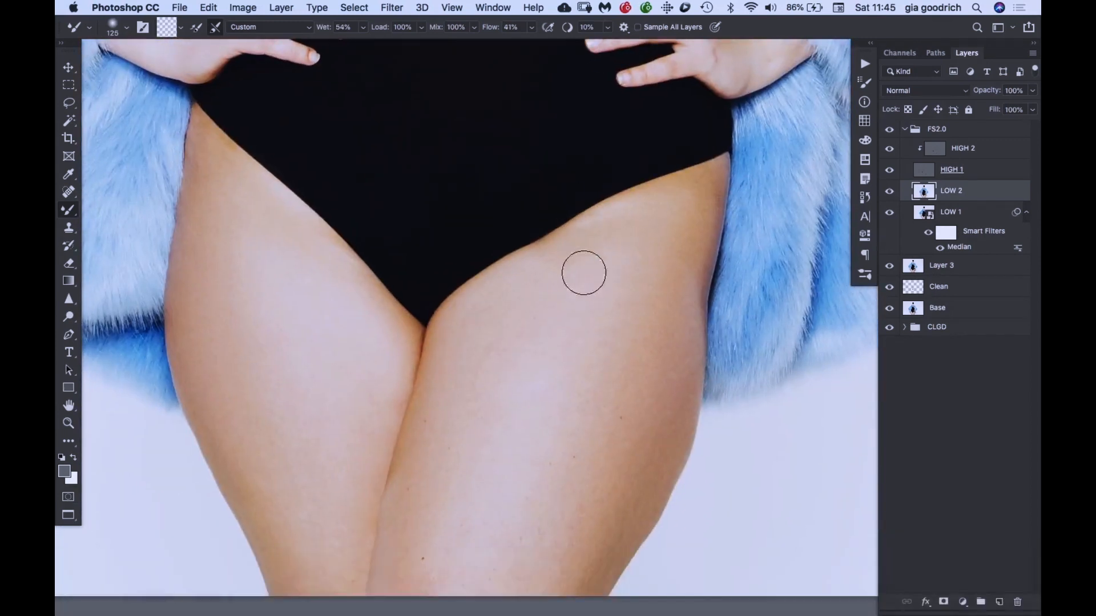
# - Try a Mixer Brush stroke from the thigh up into the black bodysuit and undo it
pyautogui.moveTo(562, 223); pyautogui.dragTo(531, 88)
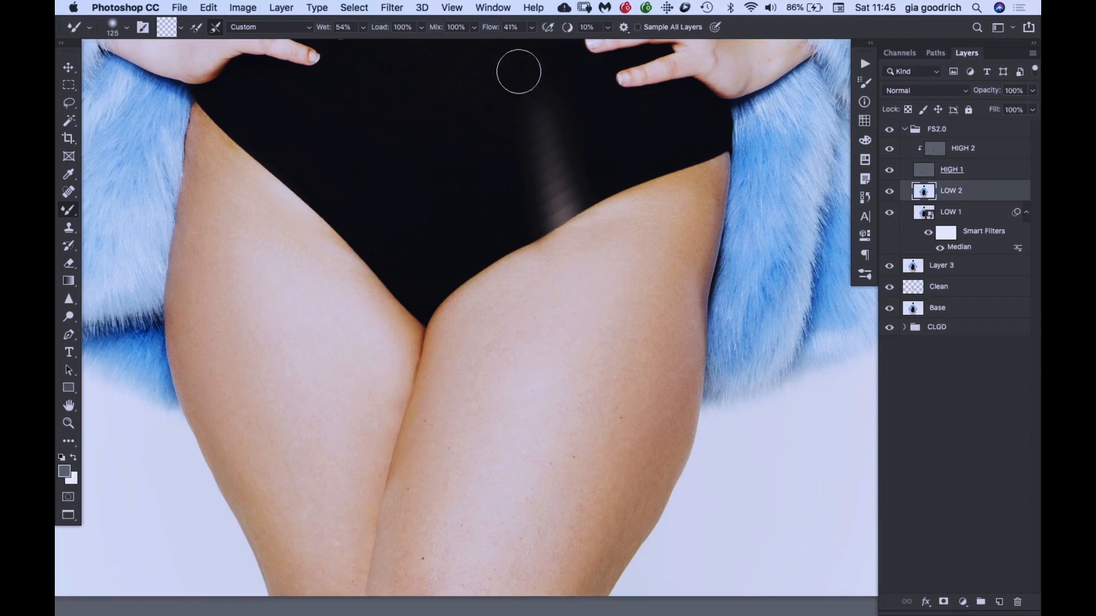
pyautogui.press('super+z')
# - Examine the bodysuit, hands and fur coat up to the lower face for remaining uneven tones
pyautogui.moveTo(484, 136); pyautogui.dragTo(491, 405)
pyautogui.moveTo(465, 214); pyautogui.dragTo(465, 514)
pyautogui.moveTo(439, 160)
pyautogui.mouseDown()
pyautogui.moveTo(442, 228)
pyautogui.moveTo(532, 362)
pyautogui.moveTo(559, 112)
pyautogui.mouseUp()
pyautogui.moveTo(521, 158); pyautogui.dragTo(522, 30)
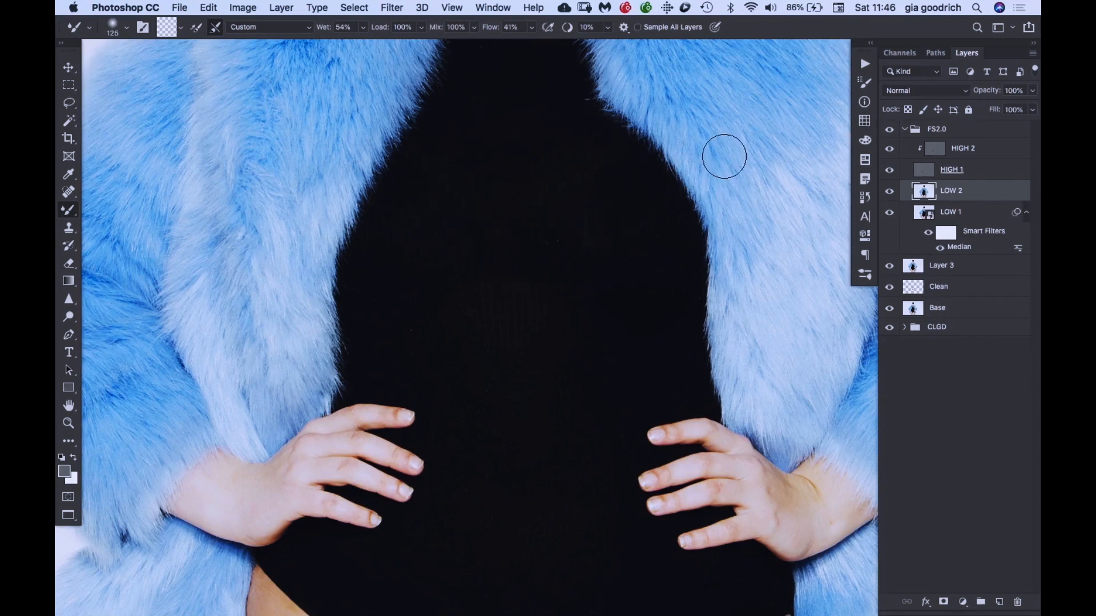
pyautogui.moveTo(553, 145); pyautogui.dragTo(530, 501)
pyautogui.moveTo(533, 328); pyautogui.dragTo(534, 394)
pyautogui.press('super+equal')
pyautogui.press('super+equal')
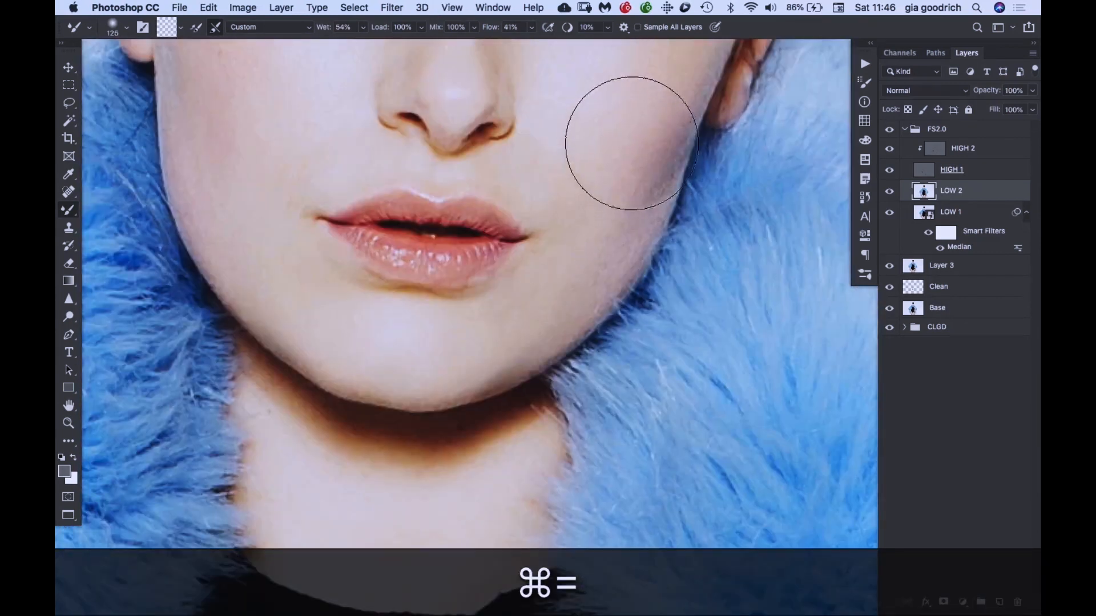
# - Resize the Mixer Brush to 60 px for the facial skin, checking the cheek and forehead
pyautogui.press('super+minus')
pyautogui.press('[')
pyautogui.press('[')
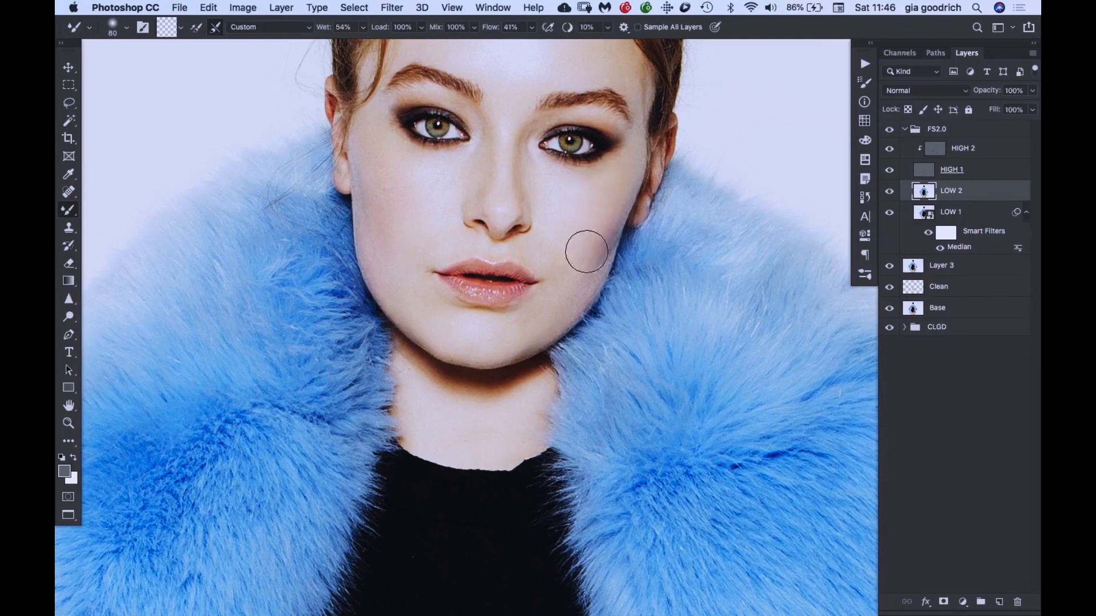
pyautogui.press('[')
pyautogui.press('[')
pyautogui.press('space')
pyautogui.moveTo(533, 66); pyautogui.dragTo(487, 228)
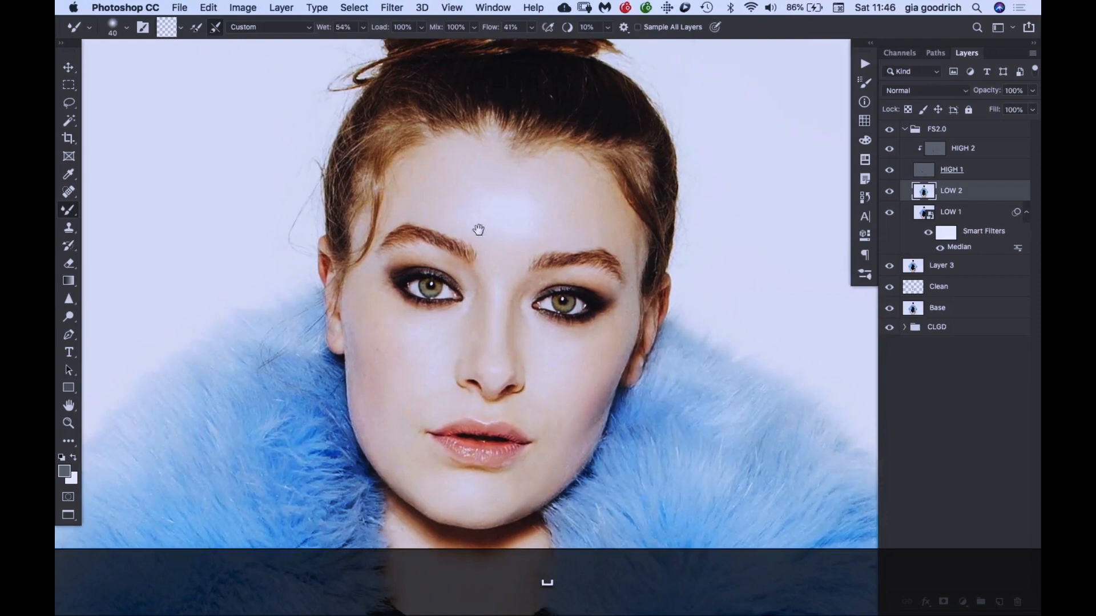
pyautogui.press(']')
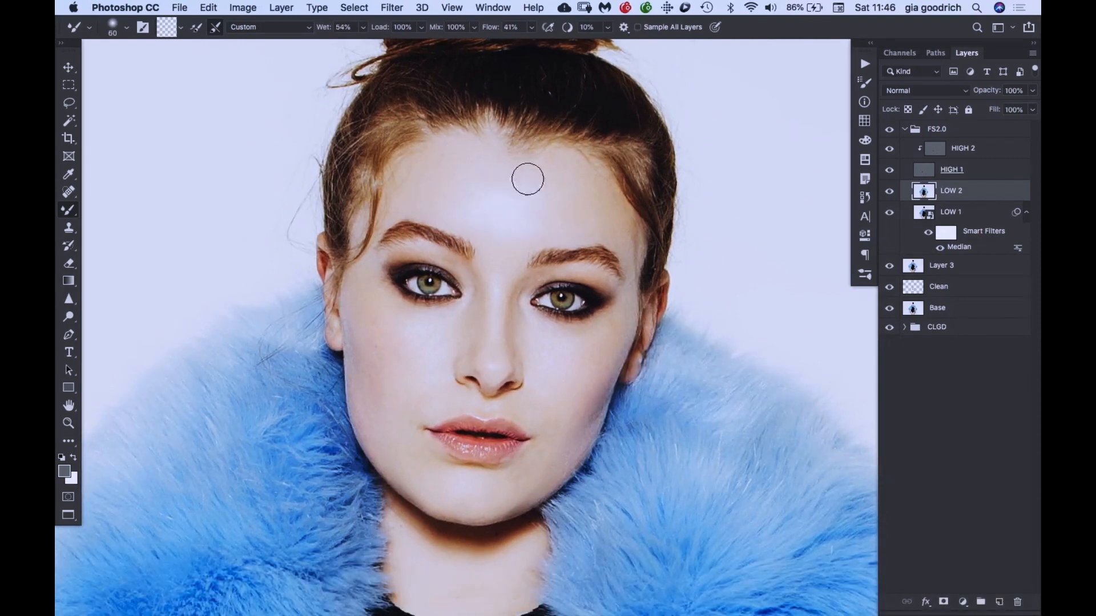
# - Examine the whole portrait at reduced magnification to judge the blended skin on the face and thighs
pyautogui.press('space')
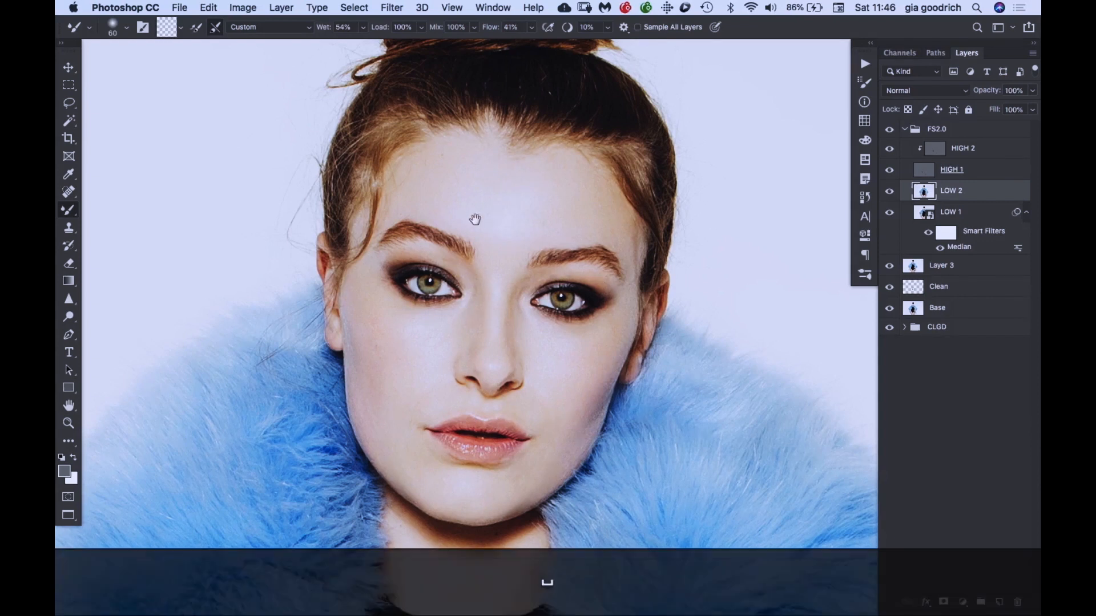
pyautogui.moveTo(473, 237); pyautogui.dragTo(480, 98)
pyautogui.press('super+minus')
pyautogui.press('super+minus')
pyautogui.press('super+minus')
pyautogui.press('super+minus')
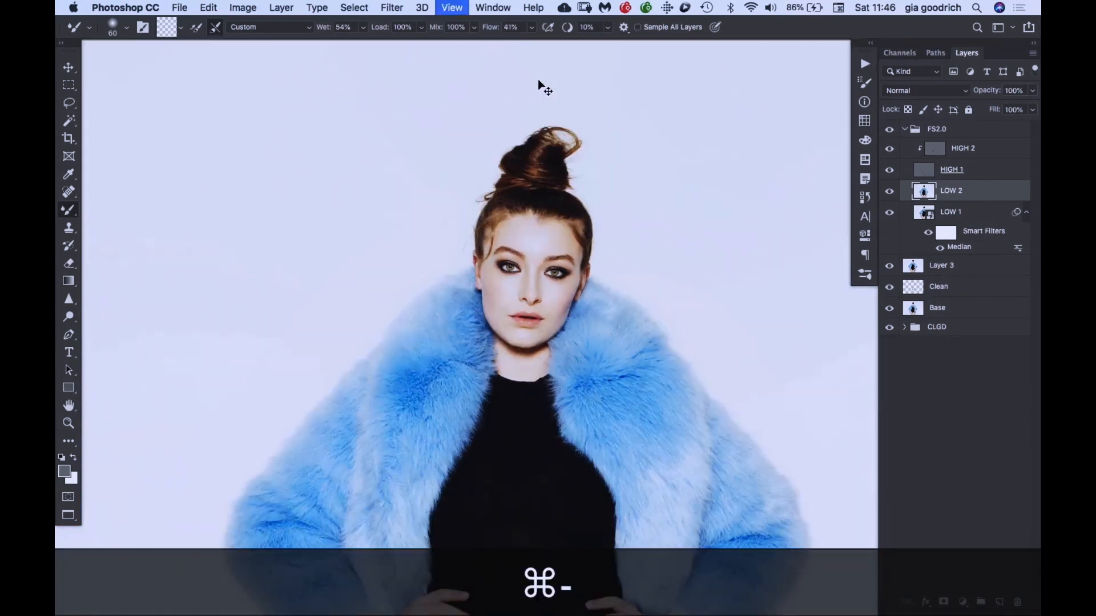
pyautogui.press('super+equal')
pyautogui.press('super+equal')
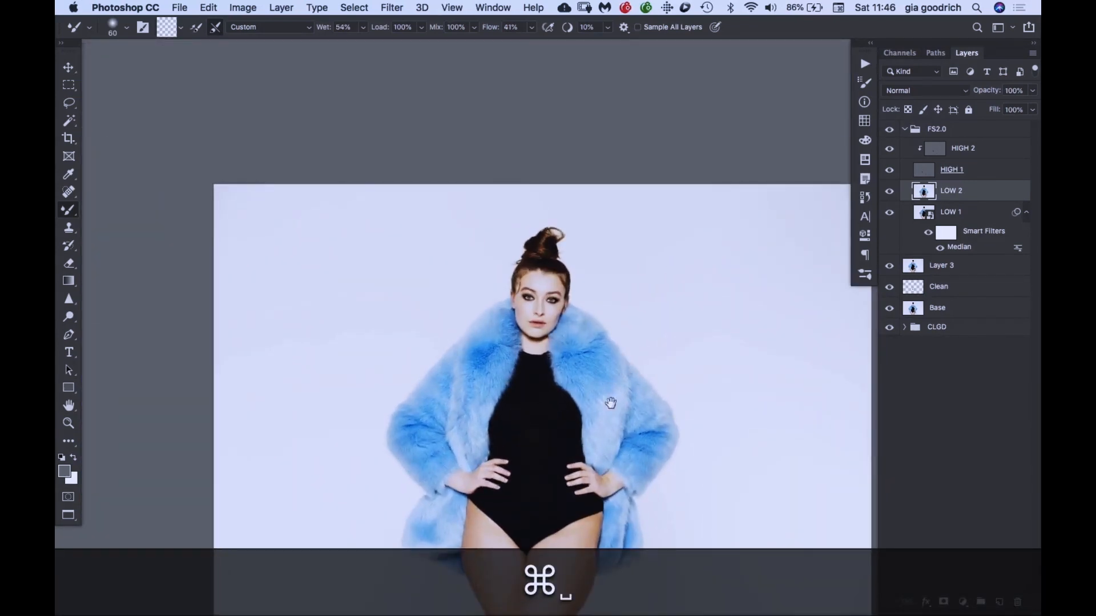
pyautogui.press('super+equal')
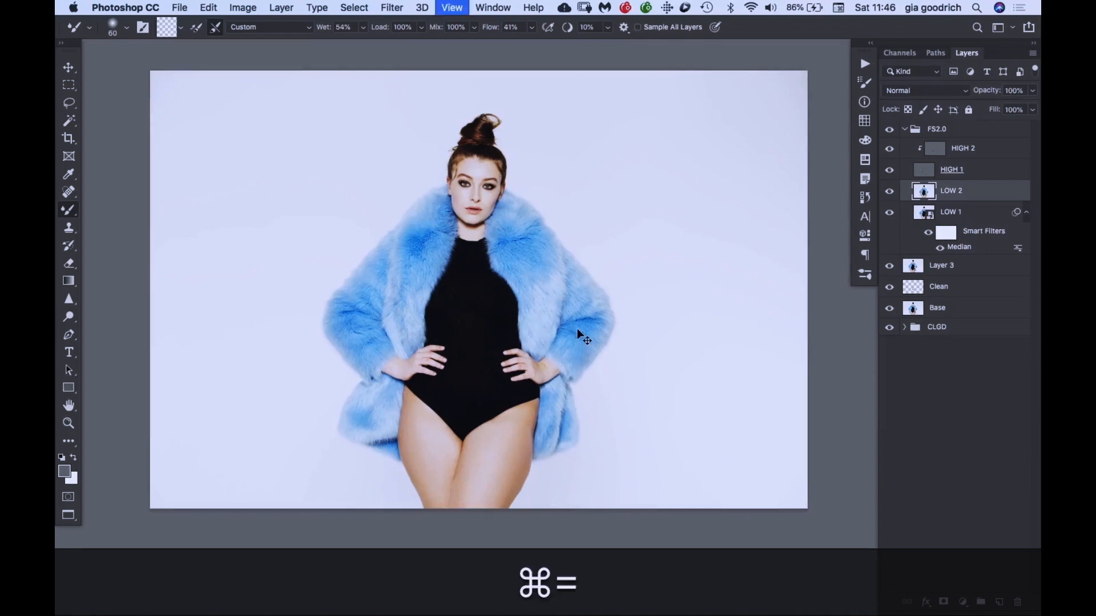
pyautogui.press('space')
pyautogui.moveTo(661, 146); pyautogui.dragTo(571, 388)
pyautogui.moveTo(718, 160); pyautogui.dragTo(706, 113)
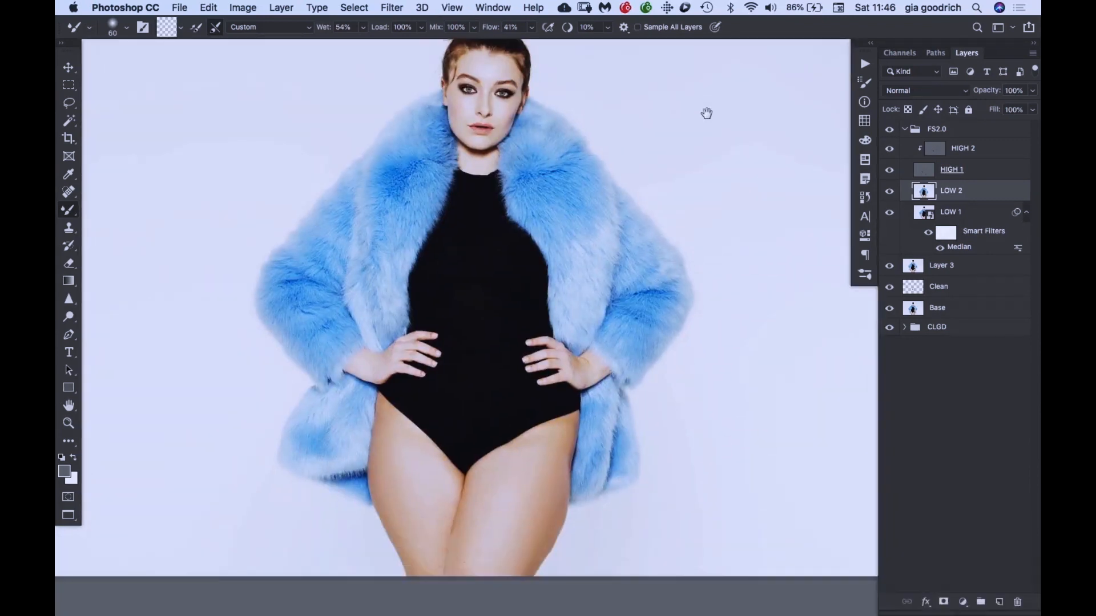
pyautogui.moveTo(670, 168); pyautogui.dragTo(667, 176)
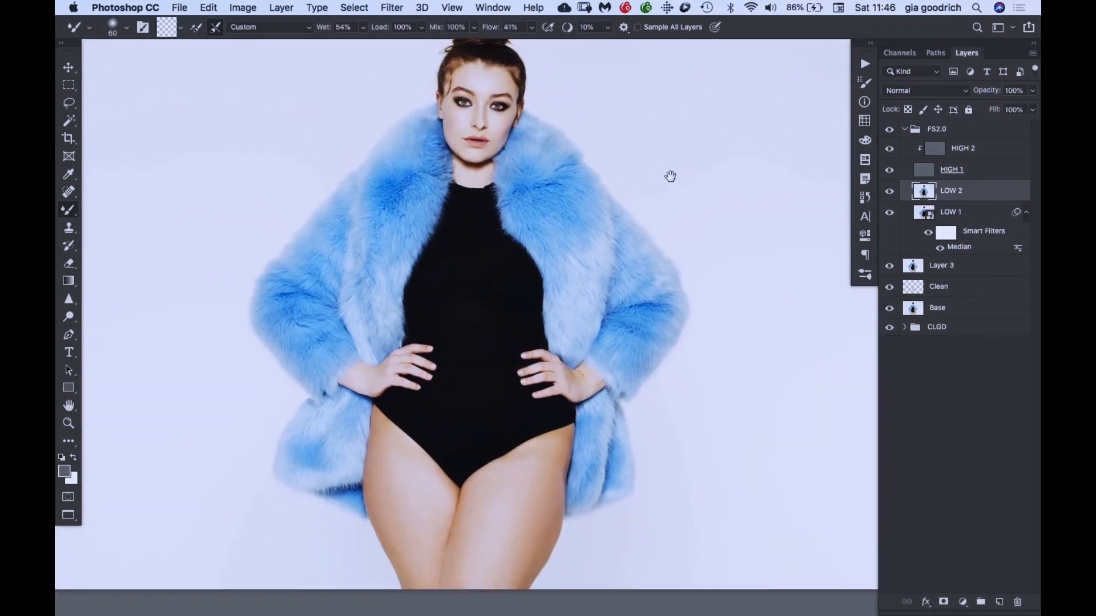
# - Save the document and stamp all visible layers into a new layer above the FS2.0 group
pyautogui.click(938, 131)
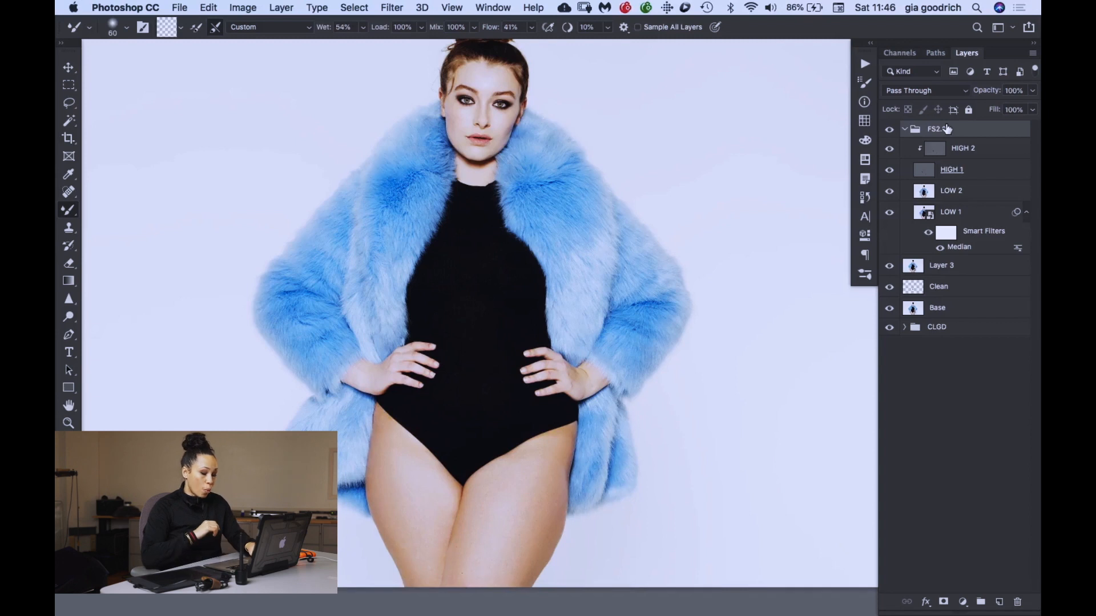
pyautogui.press('super+s')
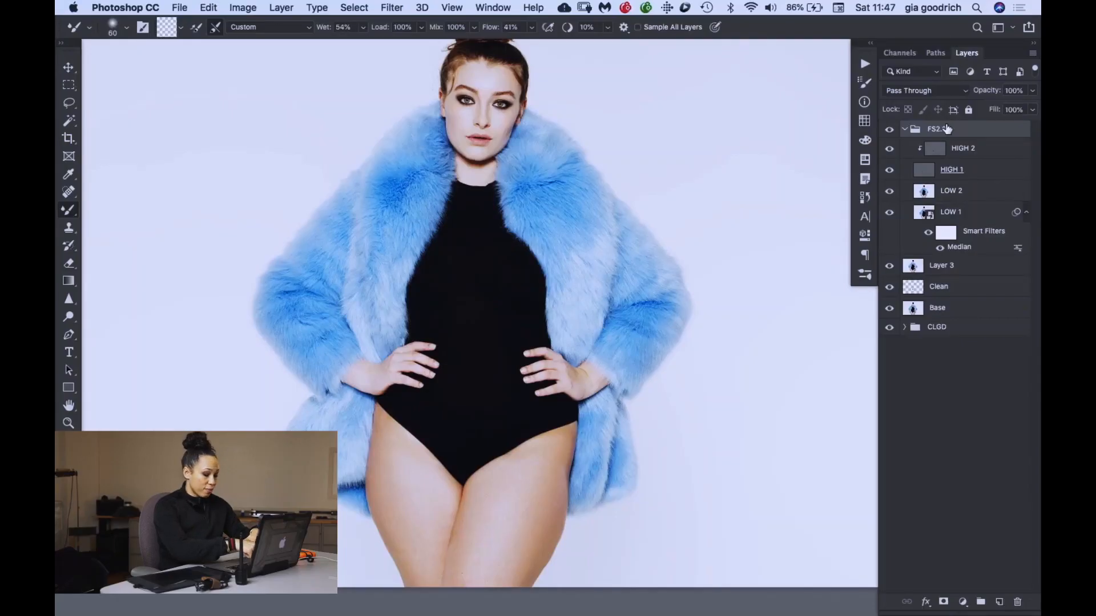
pyautogui.press('alt+shift+super+e')
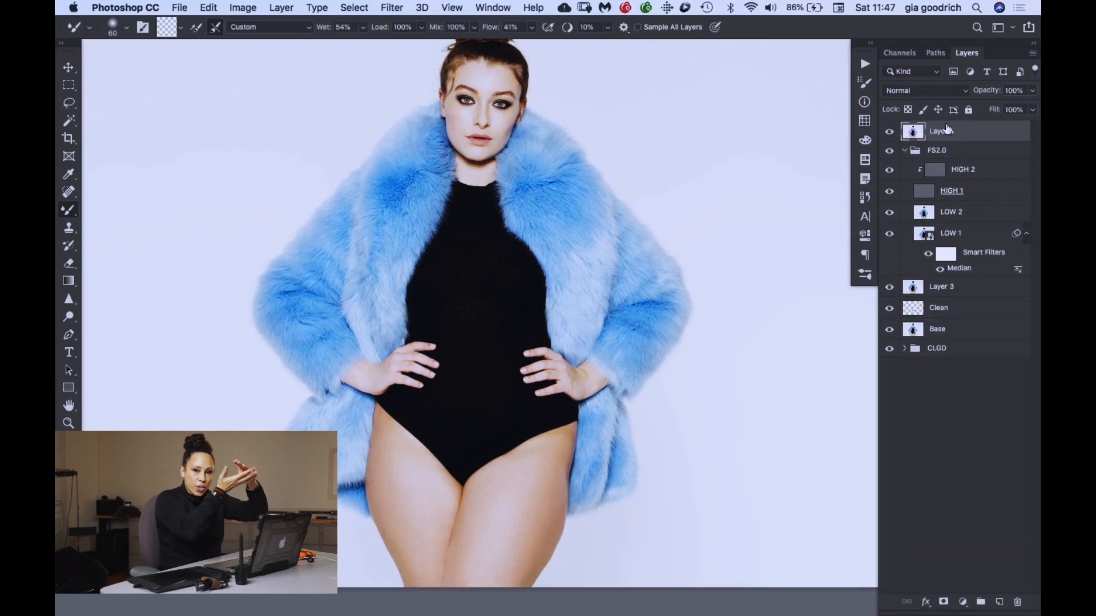
# - Rename the stamped layer Liquify and convert it to a smart object
pyautogui.doubleClick(945, 130)
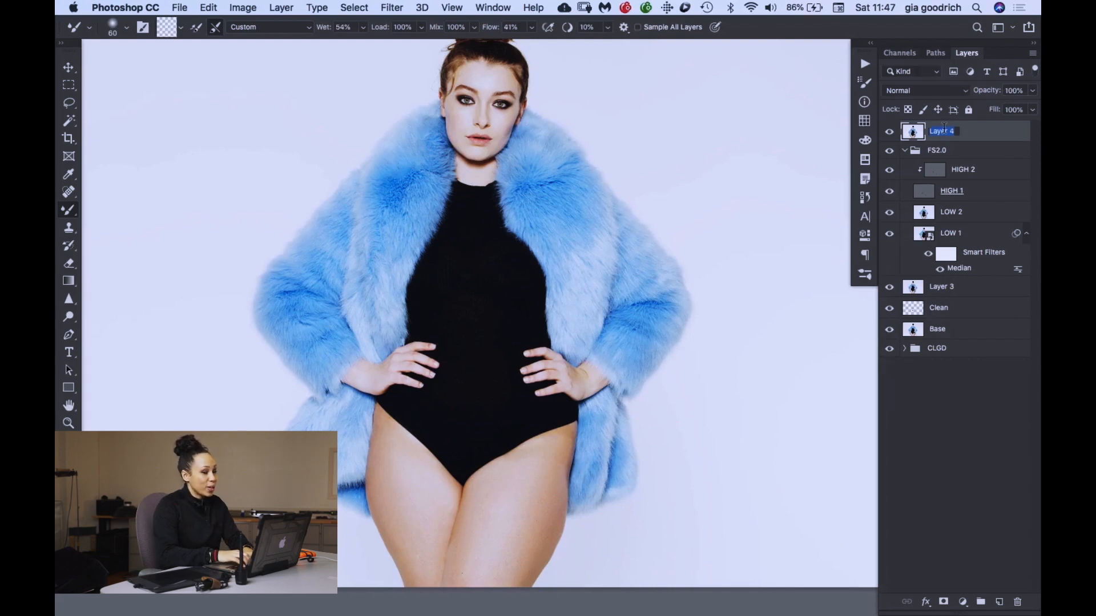
pyautogui.write('Liquify')
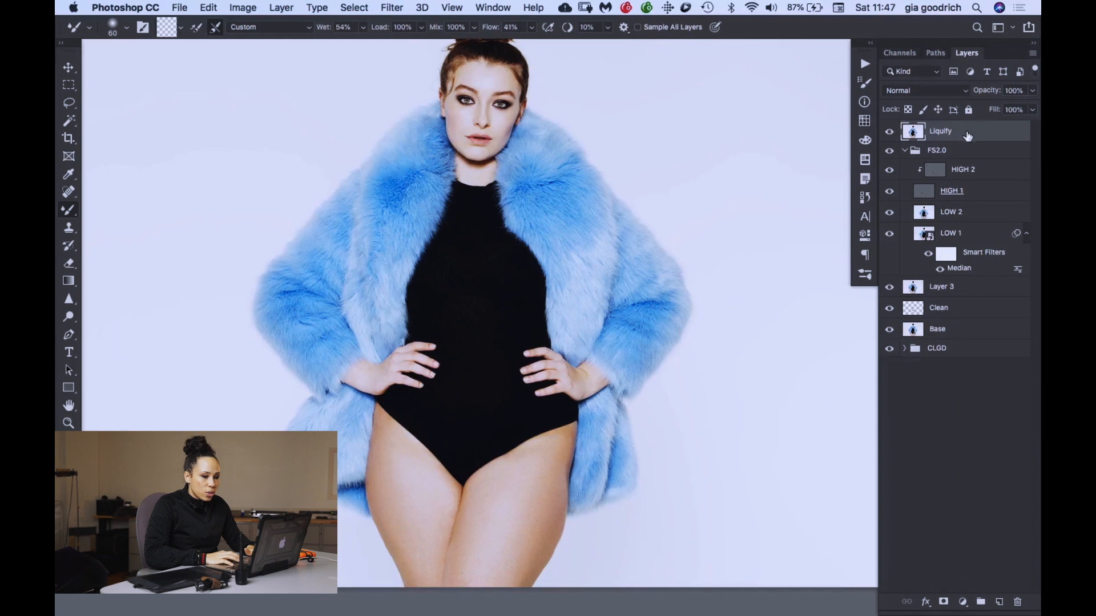
pyautogui.rightClick(962, 128)
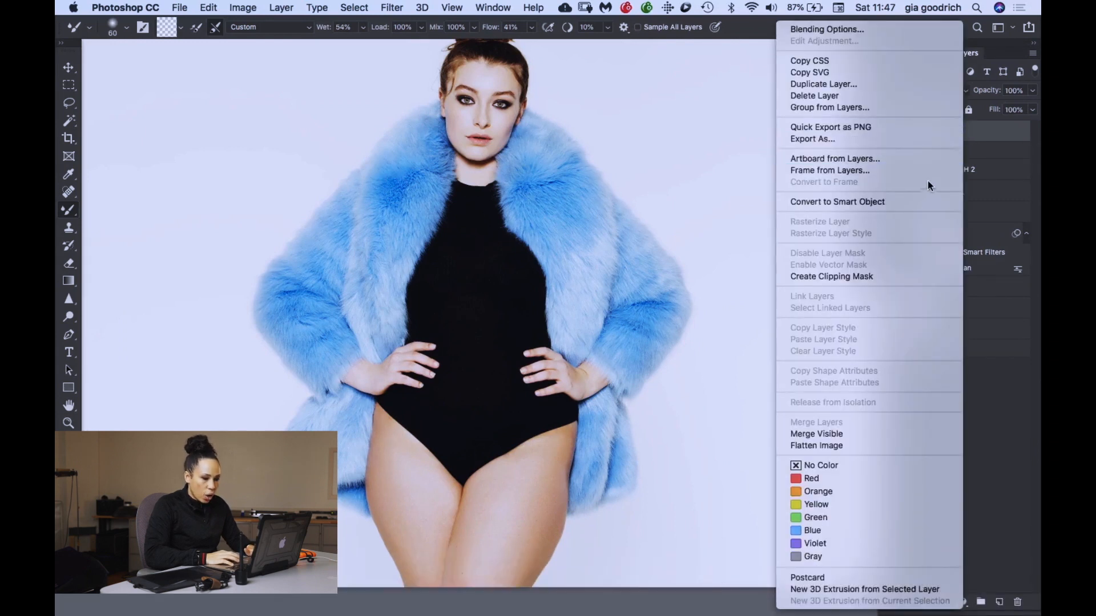
pyautogui.click(916, 201)
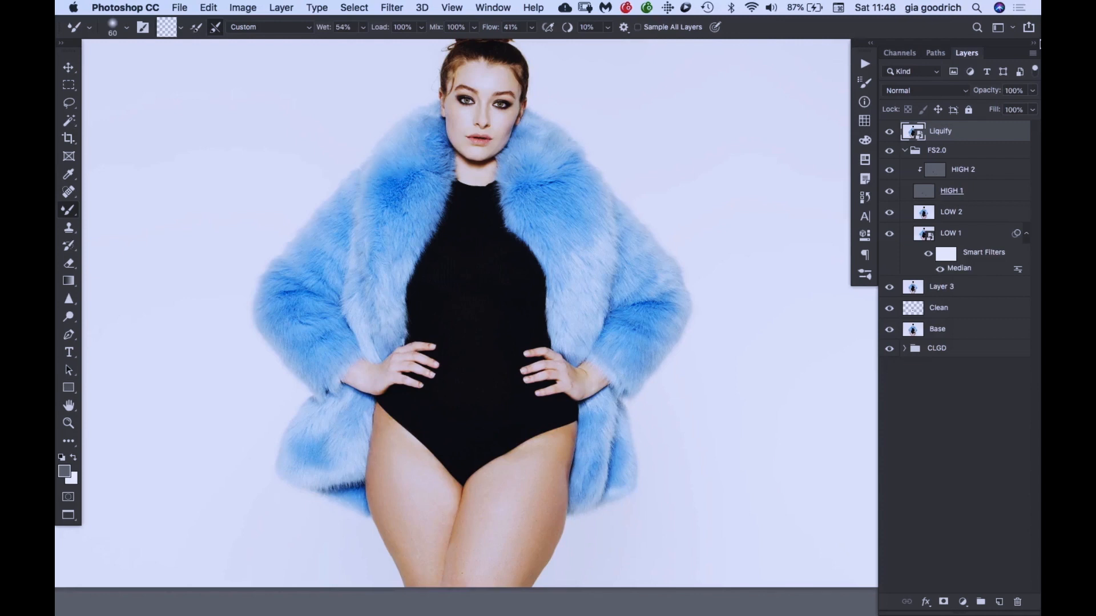
# - Open the Liquify filter on the Liquify layer and bring the hips and thighs into view
pyautogui.press('super+shift+x')
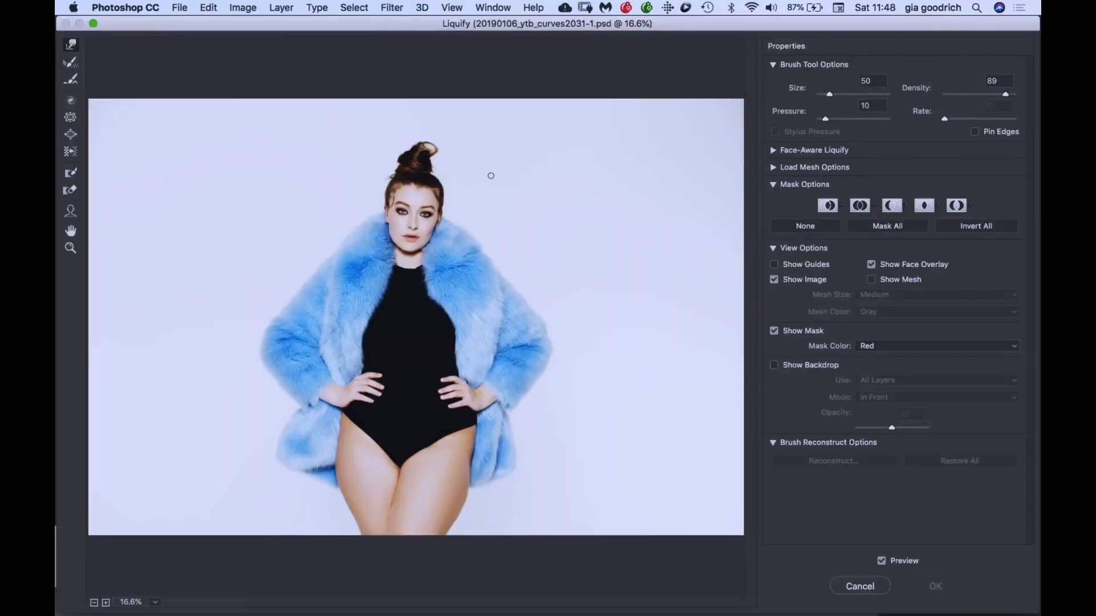
pyautogui.press('super+equal')
pyautogui.moveTo(411, 374); pyautogui.dragTo(408, 222)
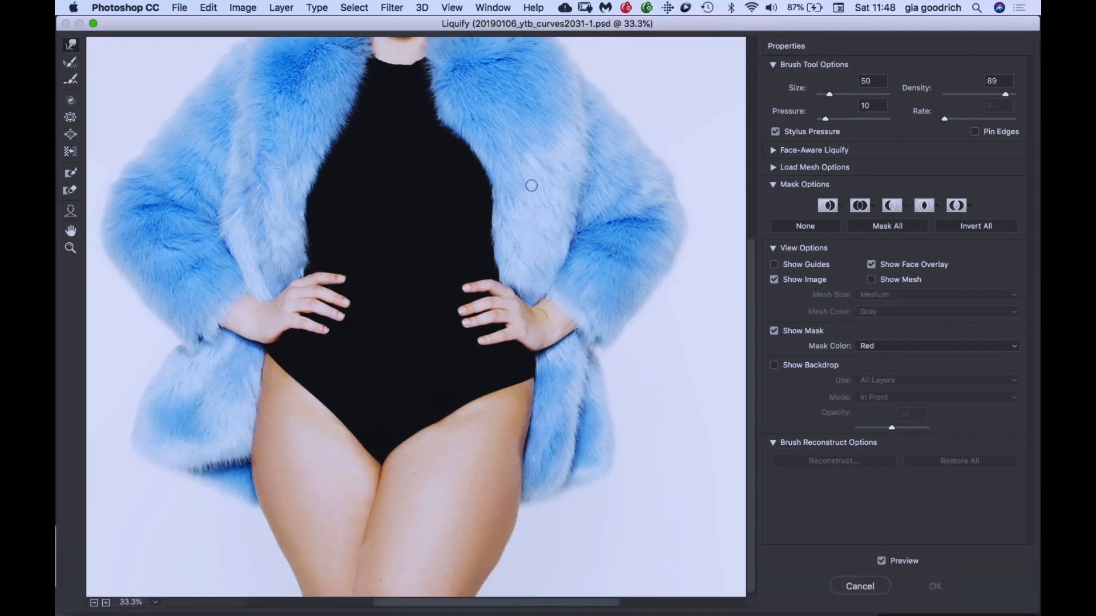
pyautogui.moveTo(451, 132)
pyautogui.mouseDown()
pyautogui.moveTo(435, 330)
pyautogui.moveTo(458, 311)
pyautogui.mouseUp()
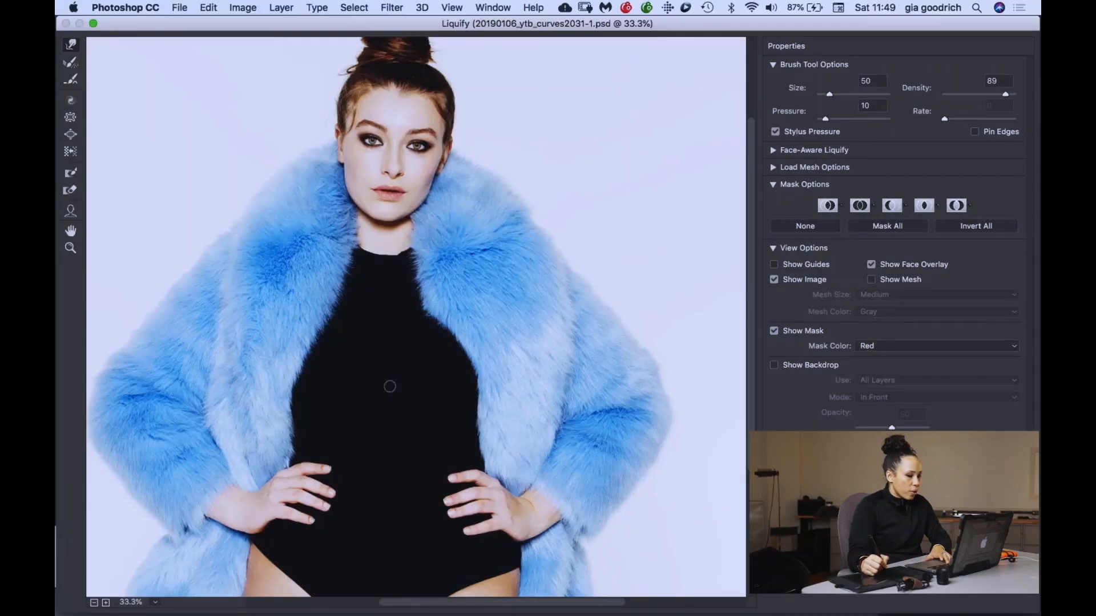
pyautogui.scroll(-5, 370, 379)
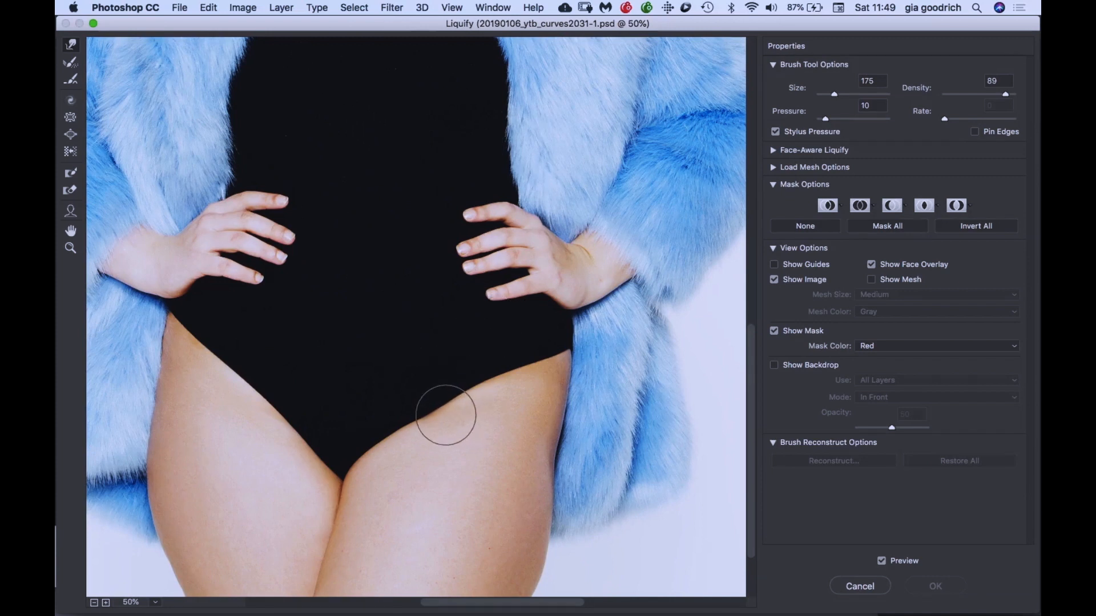
# - Push the bodysuit's leg-opening edge at the upper thigh with the Forward Warp tool at size 125
pyautogui.press('[')
pyautogui.press('[')
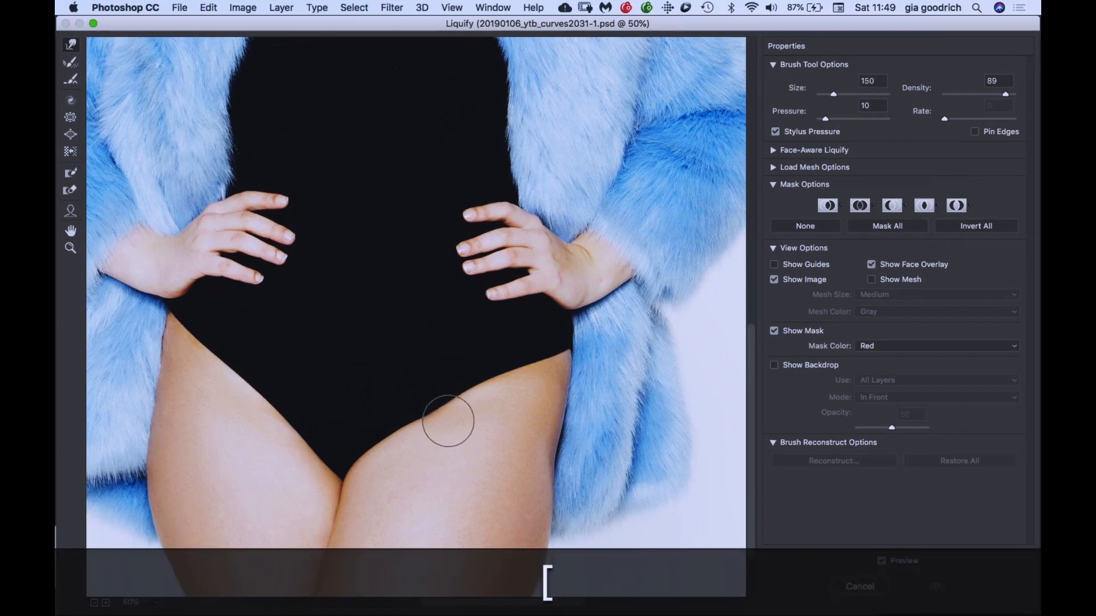
pyautogui.press('[')
pyautogui.moveTo(440, 406); pyautogui.dragTo(435, 423)
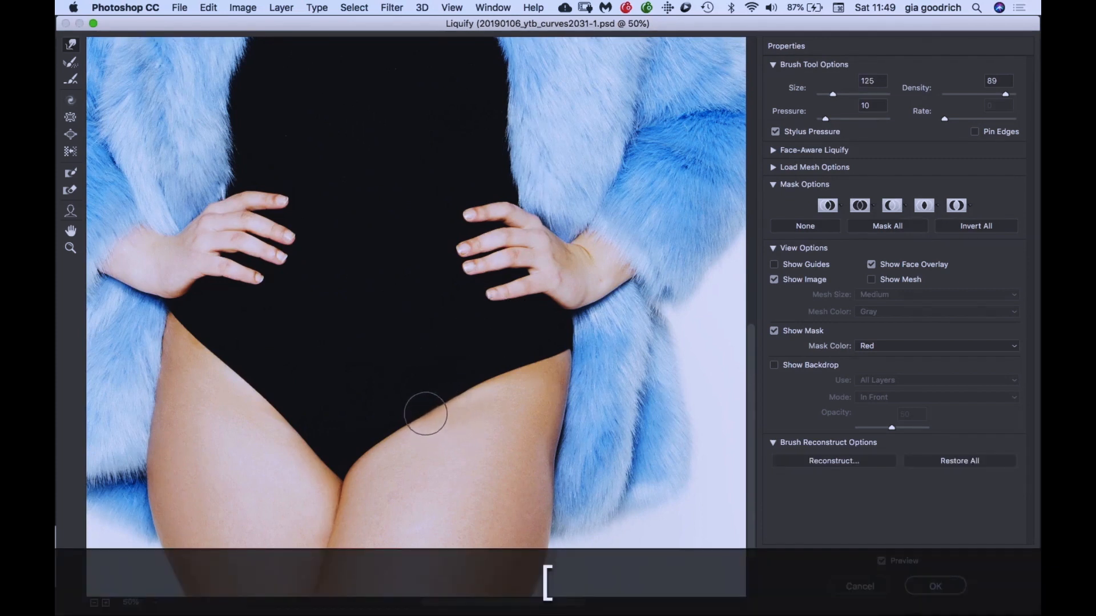
# - Smooth the same leg-opening edge with the Forward Warp tool, reducing the brush from size 100 to 40
pyautogui.press('[')
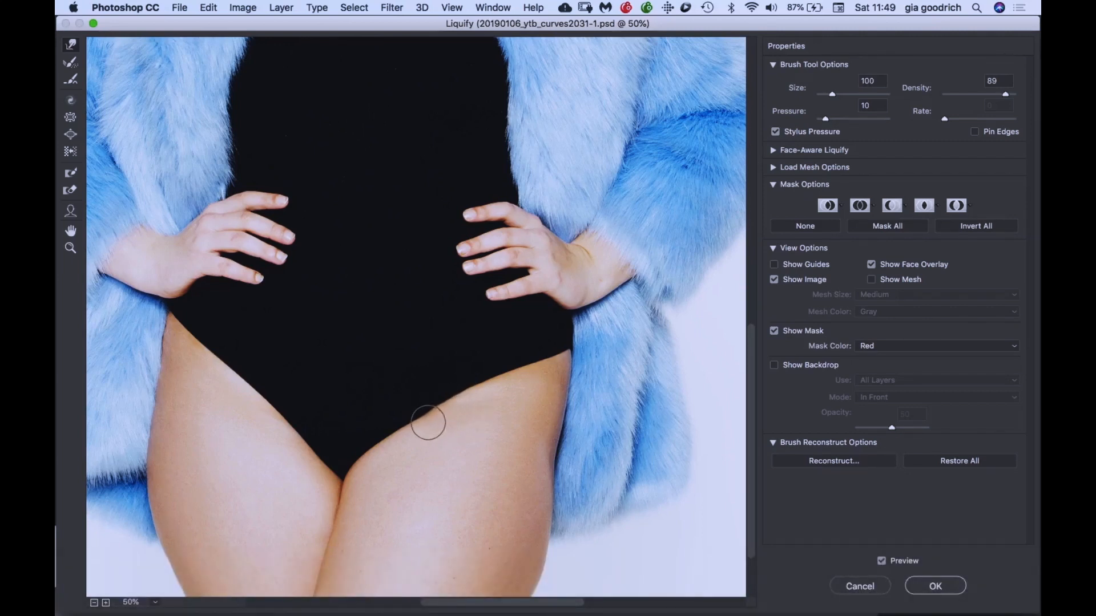
pyautogui.press('super+equal')
pyautogui.press('super+equal')
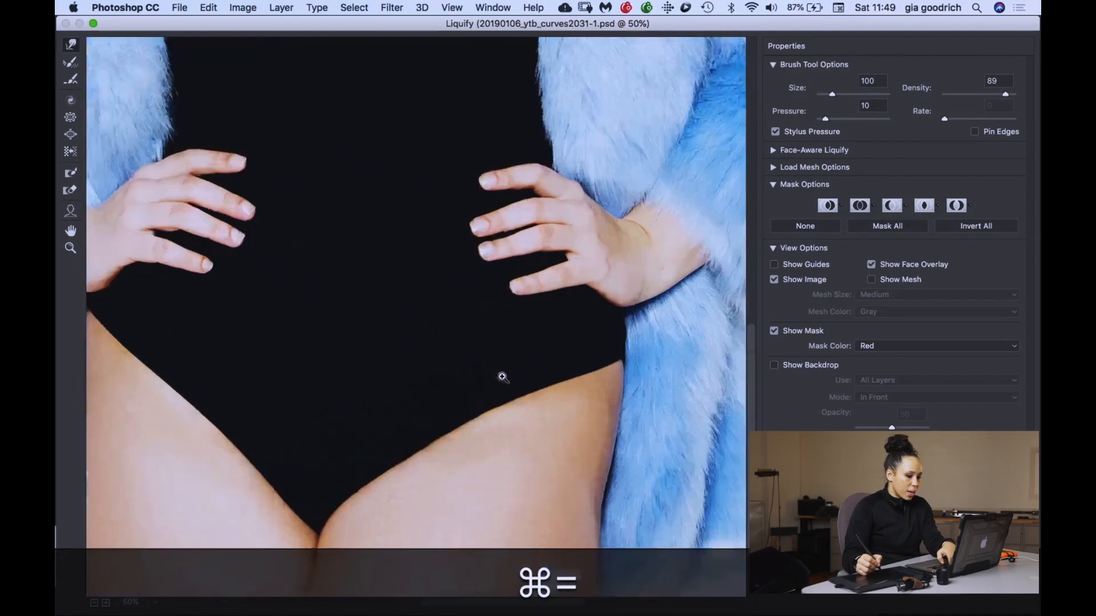
pyautogui.press('space')
pyautogui.moveTo(459, 436); pyautogui.dragTo(452, 359)
pyautogui.press('[')
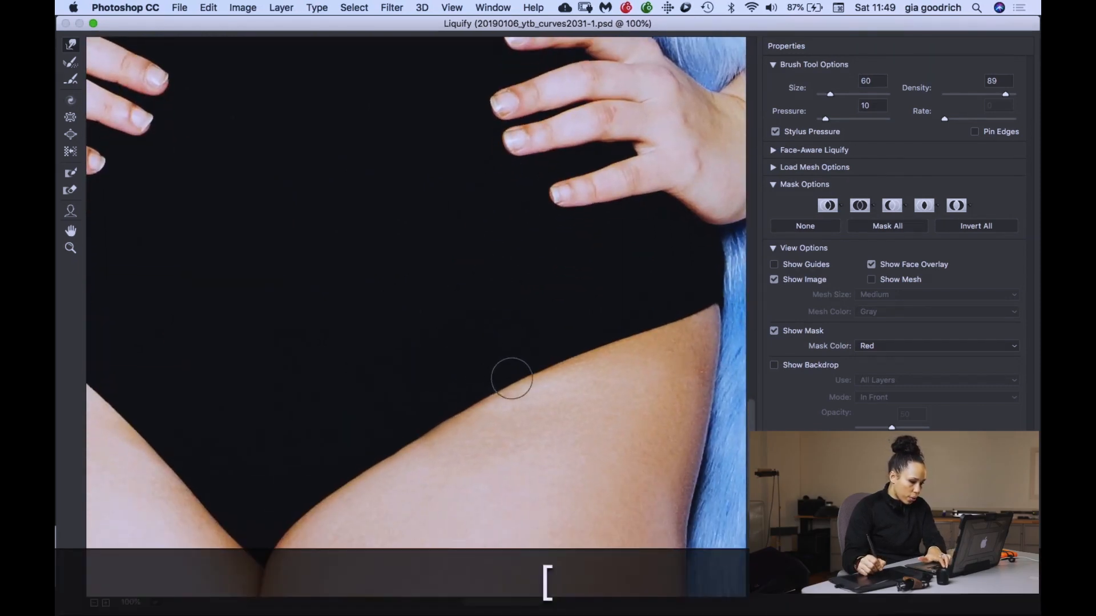
pyautogui.press('[')
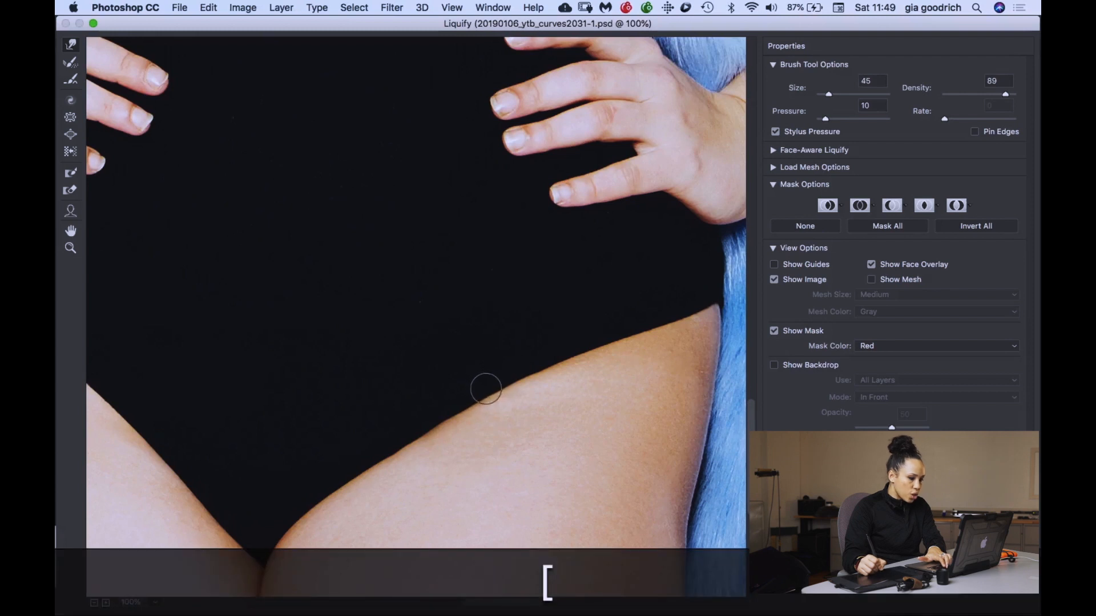
pyautogui.press('[')
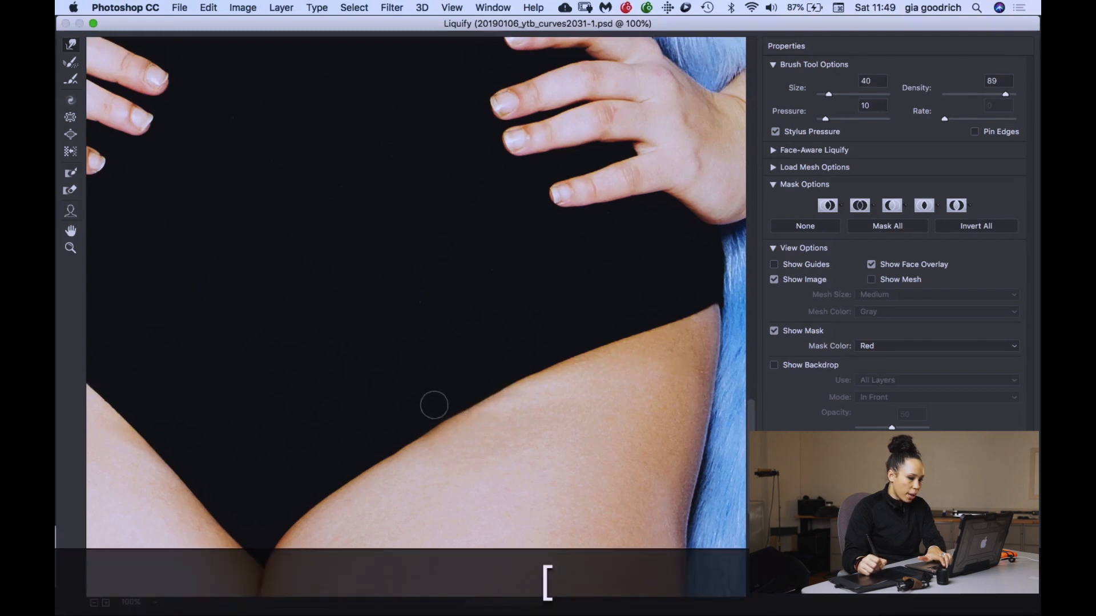
# - Refine the small bumps along the leg-opening edge up close with Forward Warp brush sizes 20 to 30, and check the whole figure
pyautogui.press('super+equal')
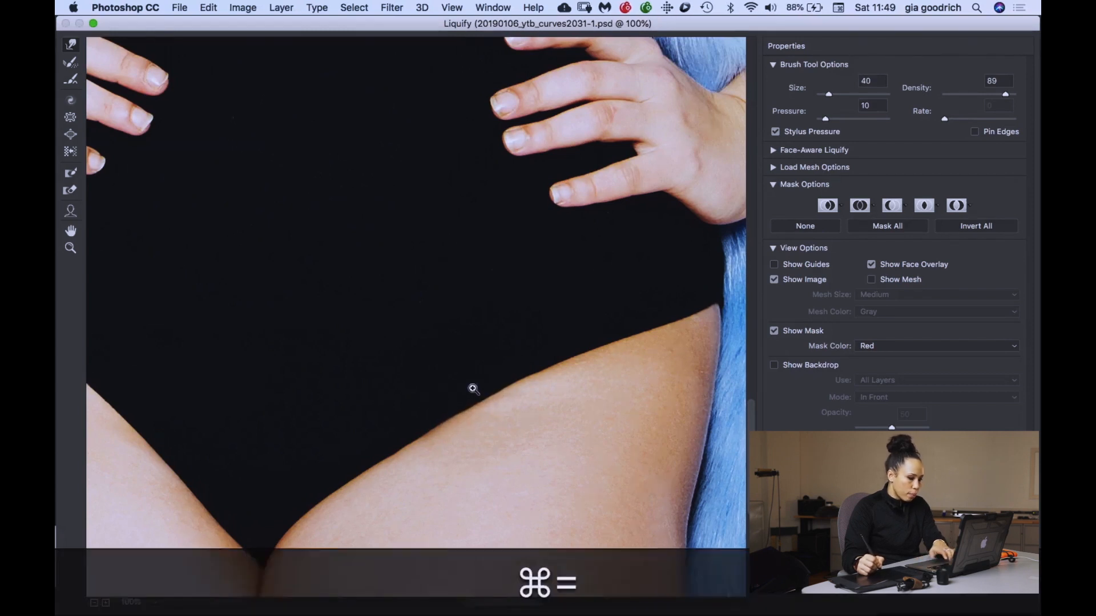
pyautogui.press('space')
pyautogui.moveTo(506, 441)
pyautogui.mouseDown()
pyautogui.moveTo(408, 249)
pyautogui.moveTo(400, 154)
pyautogui.mouseUp()
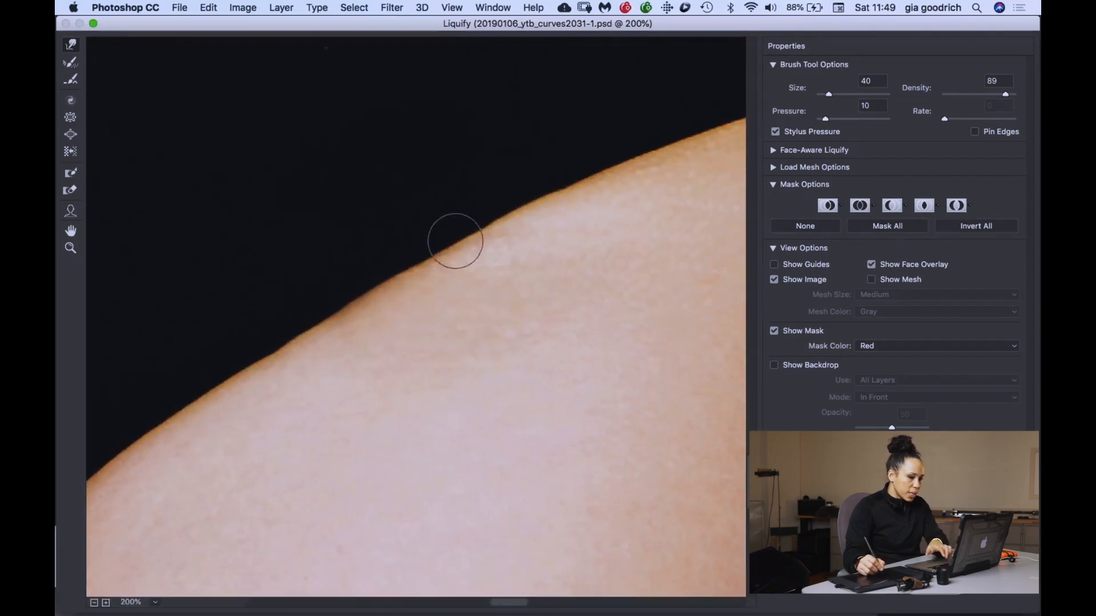
pyautogui.press('[')
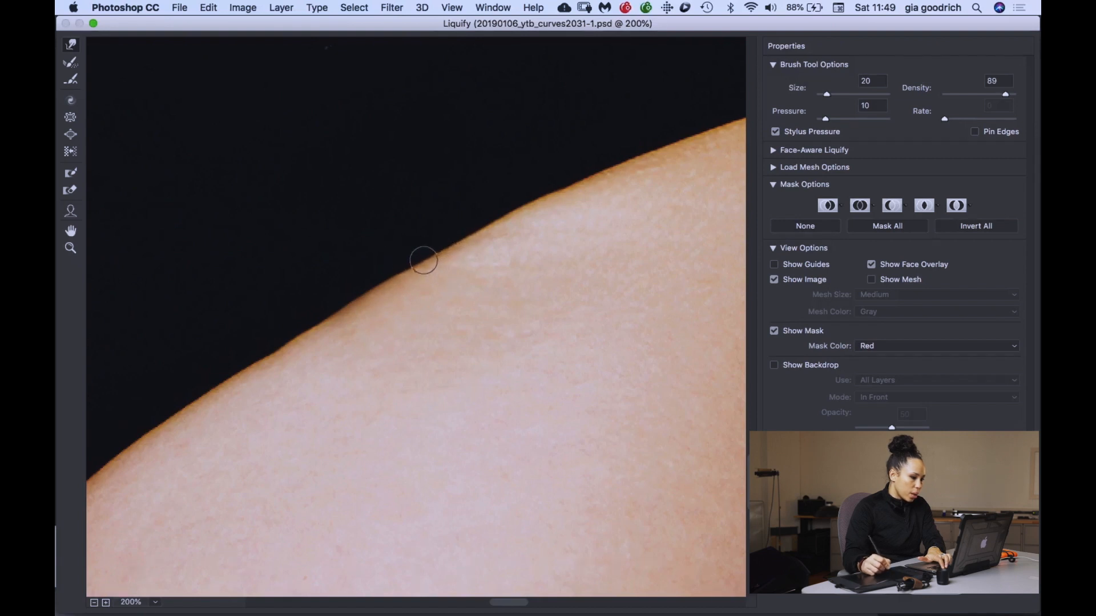
pyautogui.press(']')
pyautogui.press(']')
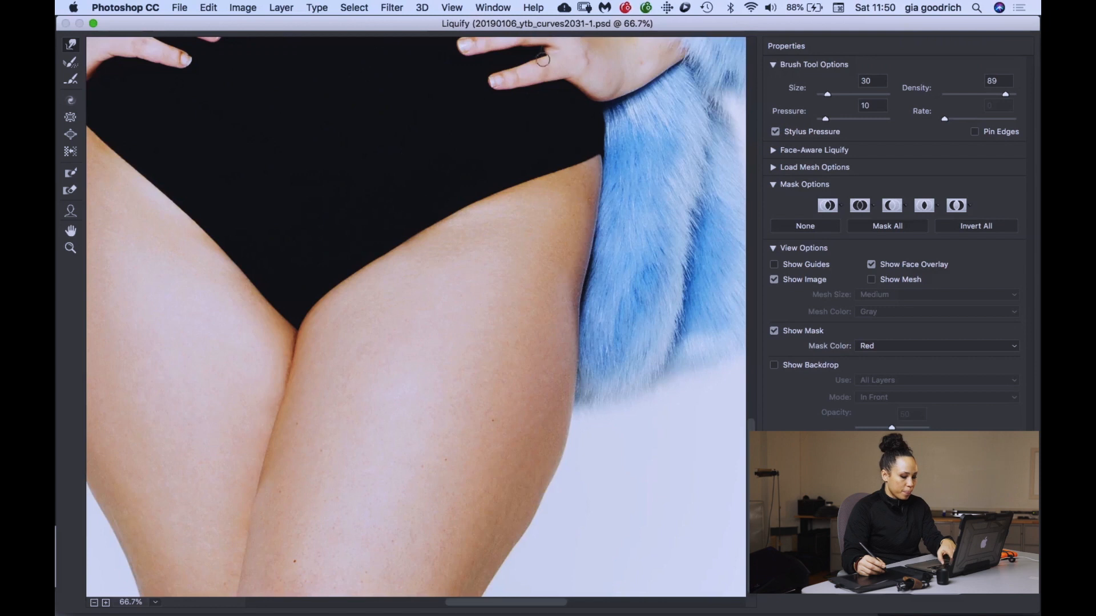
pyautogui.press('super+minus')
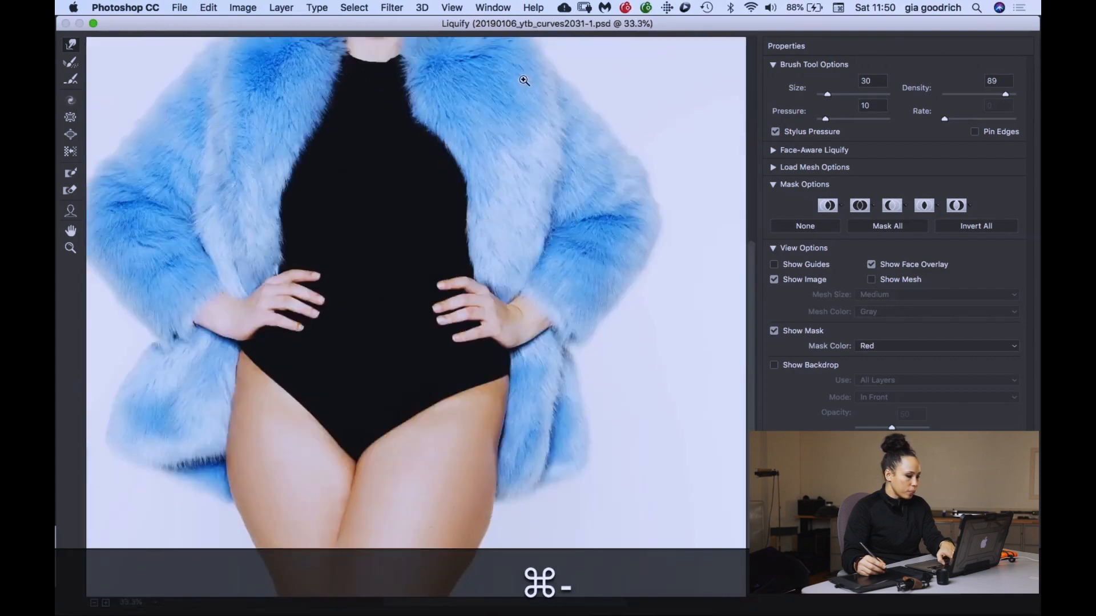
pyautogui.press('super+space')
pyautogui.moveTo(399, 413); pyautogui.dragTo(414, 224)
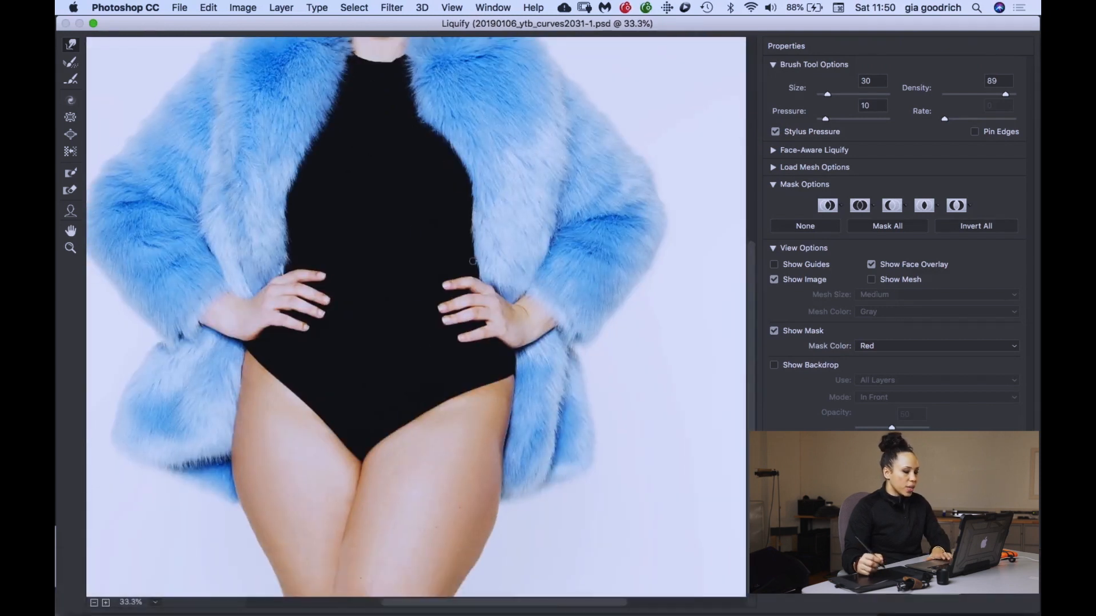
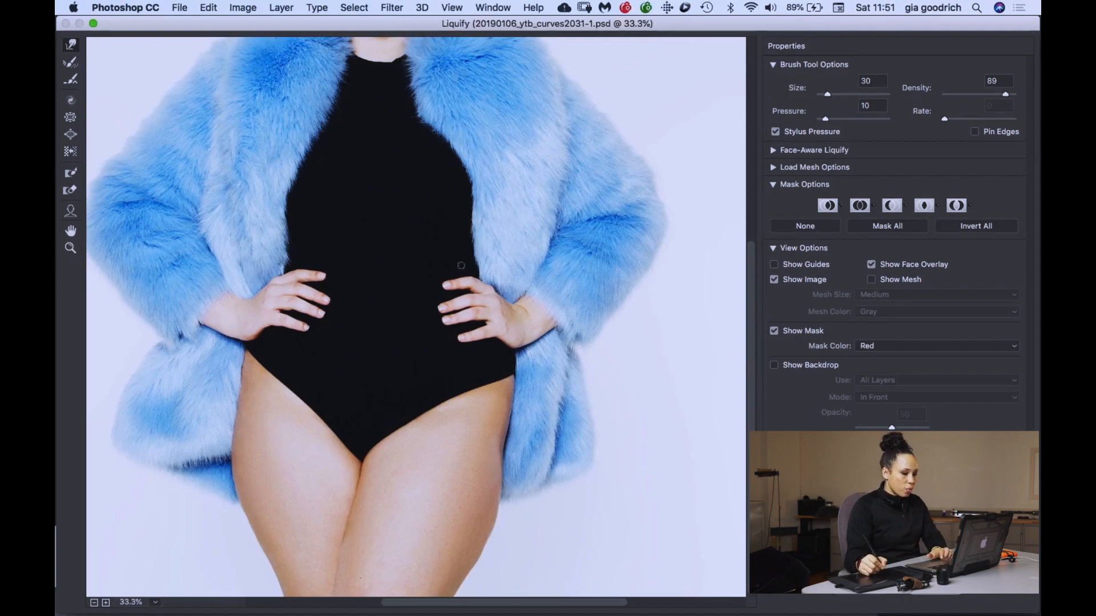
# - Enlarge the Forward Warp brush to size 400 and push the outer area of the model's left upper thigh
pyautogui.press(']')
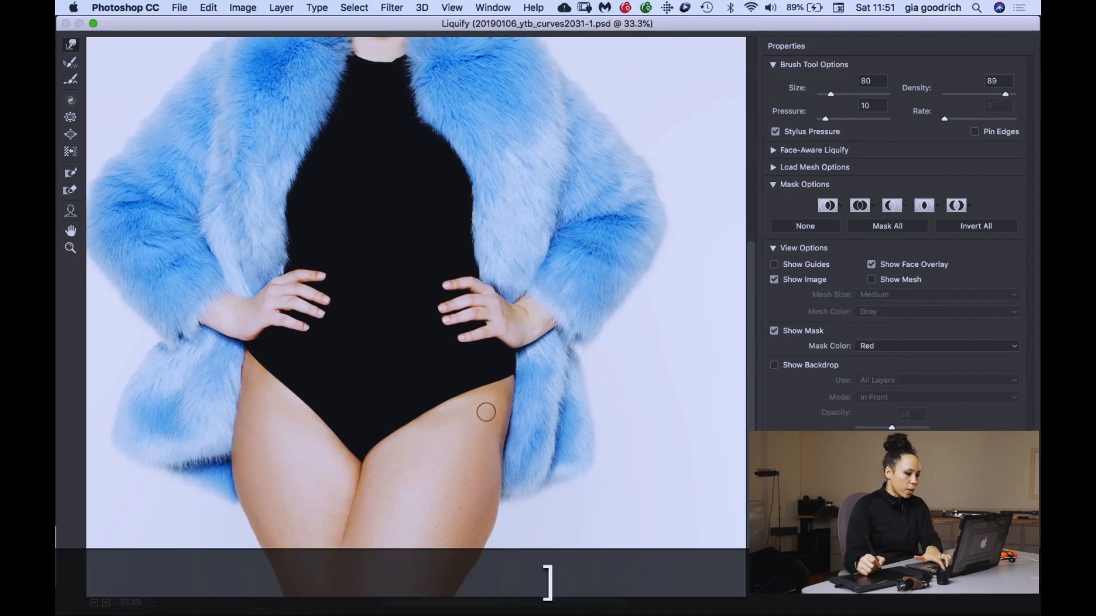
pyautogui.press(']')
pyautogui.press(']')
pyautogui.press(']')
pyautogui.press(']')
pyautogui.press(']')
pyautogui.press(']')
pyautogui.press(']')
pyautogui.press(']')
pyautogui.press(']')
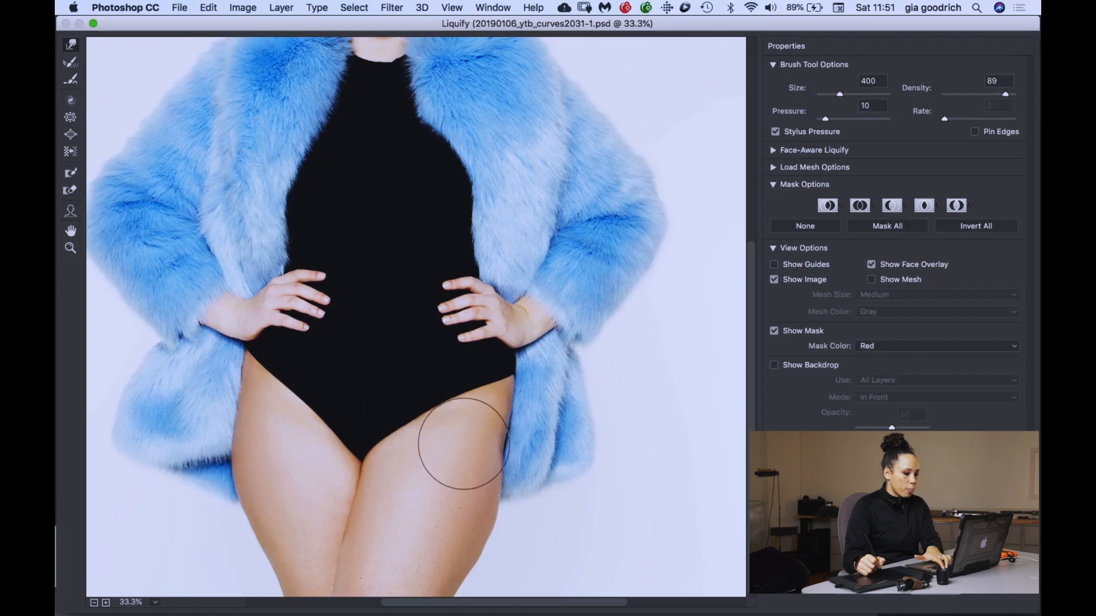
pyautogui.moveTo(460, 445)
pyautogui.mouseDown()
pyautogui.moveTo(482, 443)
pyautogui.moveTo(466, 439)
pyautogui.moveTo(479, 452)
pyautogui.mouseUp()
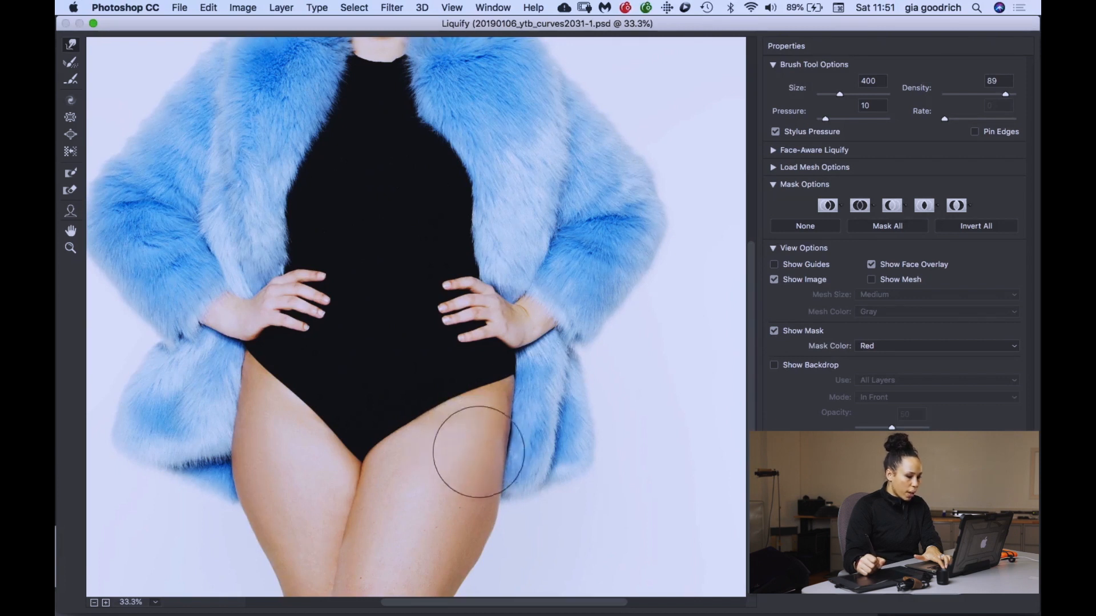
# - Nudge the top of the model's left outer thigh edge, just below the bodysuit, with the Forward Warp brush at size 175
pyautogui.press('super+equal')
pyautogui.press('space')
pyautogui.moveTo(521, 404); pyautogui.dragTo(468, 201)
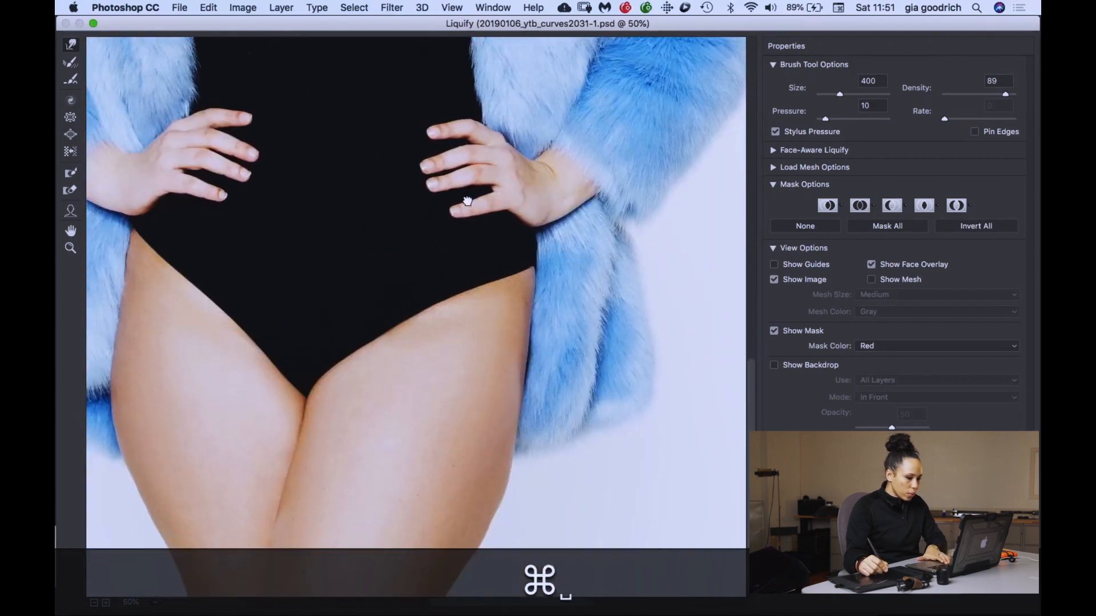
pyautogui.press('[')
pyautogui.press('[')
pyautogui.press('[')
pyautogui.press('[')
pyautogui.press('[')
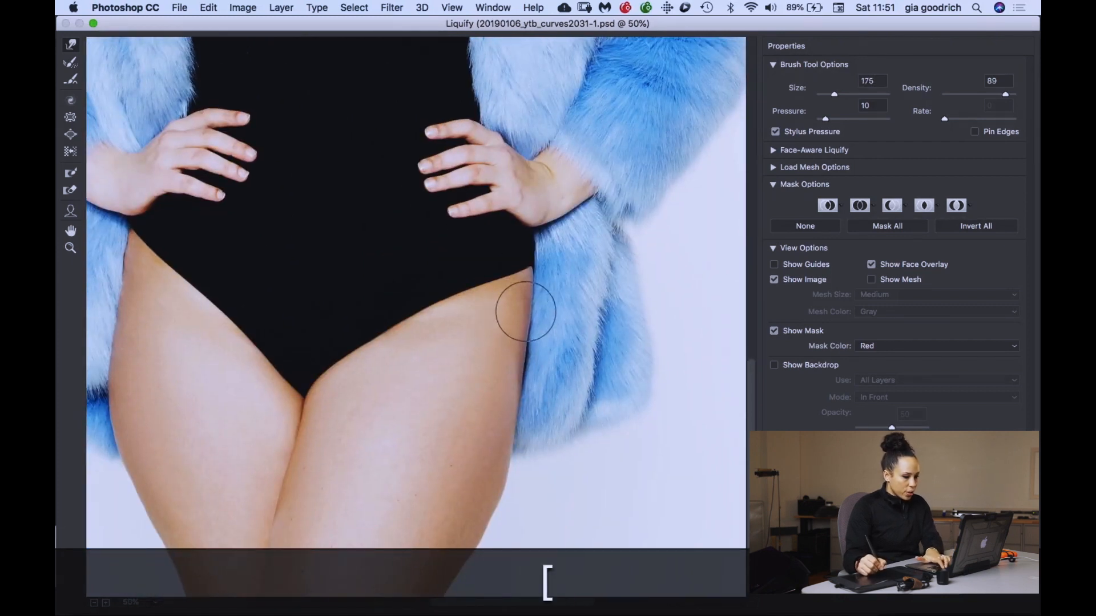
# - Shape the model's left outer thigh against the coat with Forward Warp, reducing the brush from size 400 through 300 to 175
pyautogui.press(']')
pyautogui.press(']')
pyautogui.press(']')
pyautogui.press(']')
pyautogui.press(']')
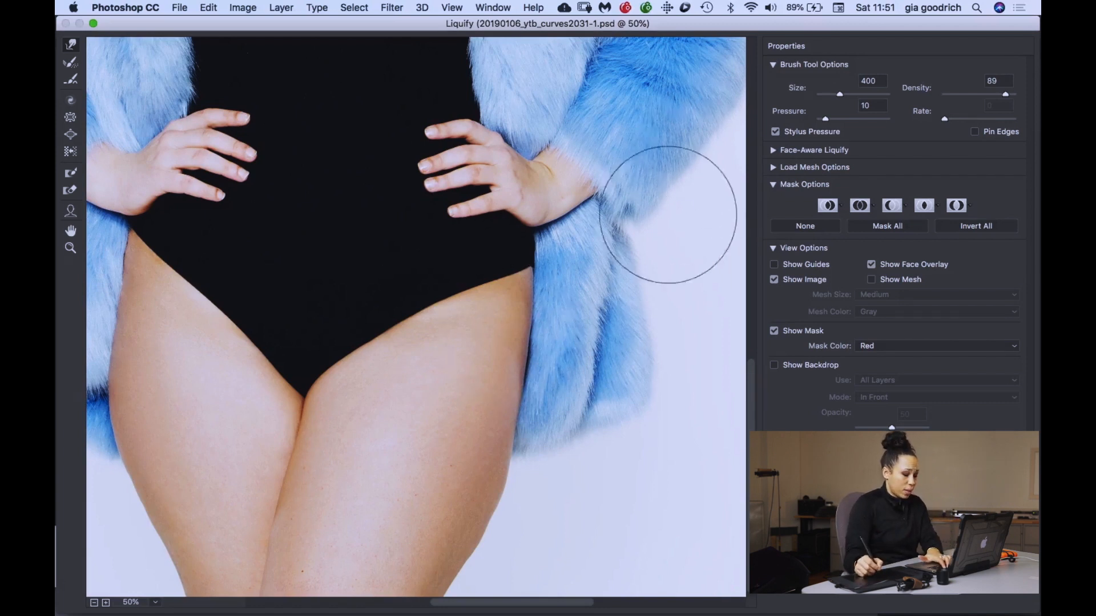
pyautogui.press('[')
pyautogui.press('[')
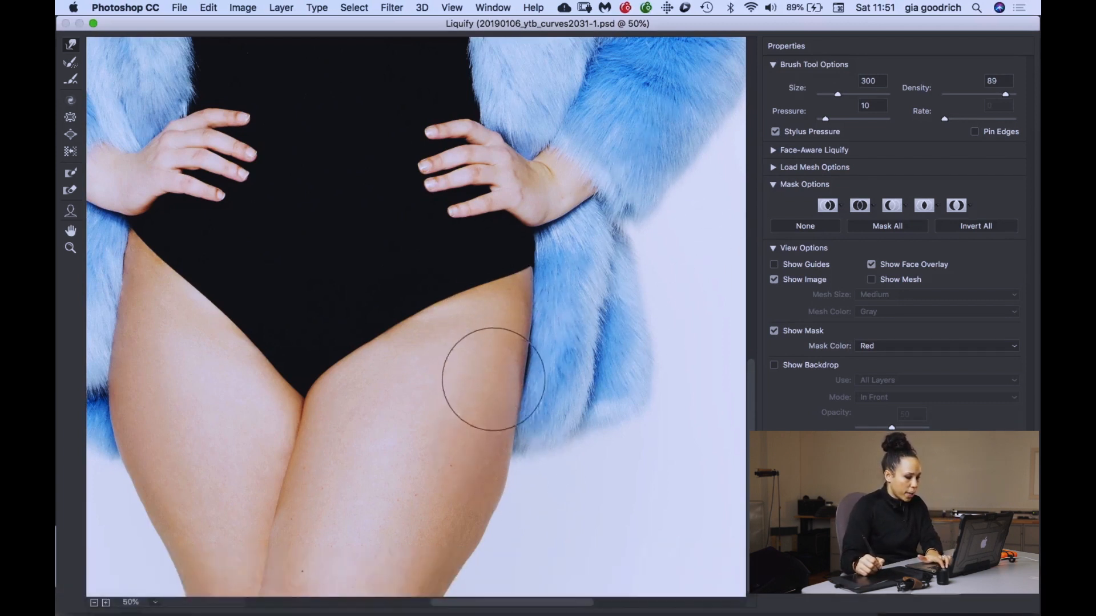
pyautogui.press('[')
pyautogui.press('[')
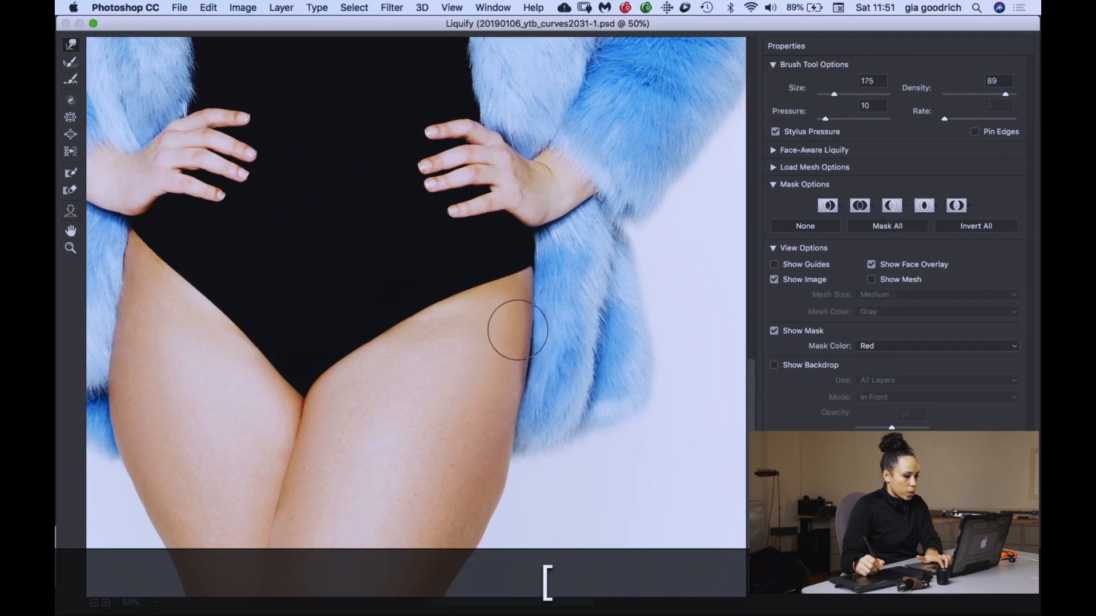
# - Smooth the model's left outer thigh near the coat hem with Forward Warp brush sizes 250, 175 and 150
pyautogui.press(']')
pyautogui.press(']')
pyautogui.press(']')
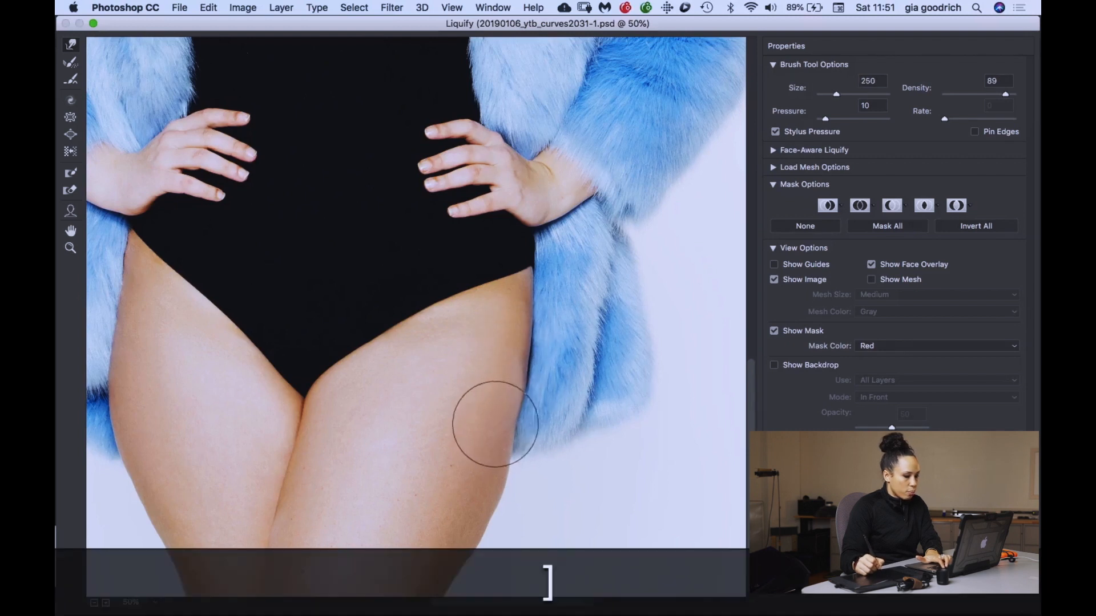
pyautogui.press('[')
pyautogui.press('[')
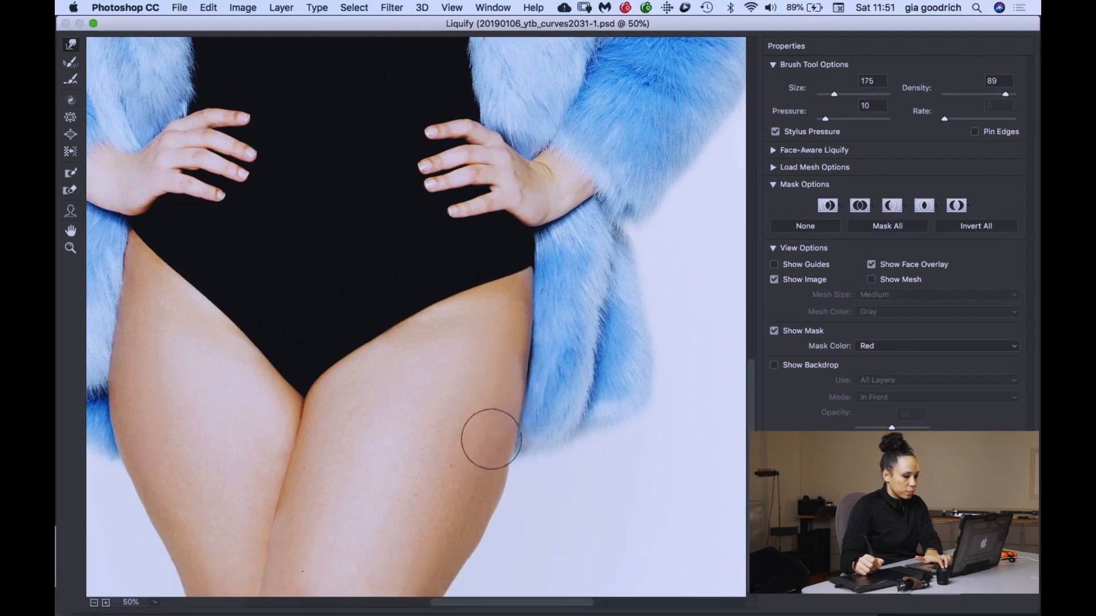
pyautogui.press('[')
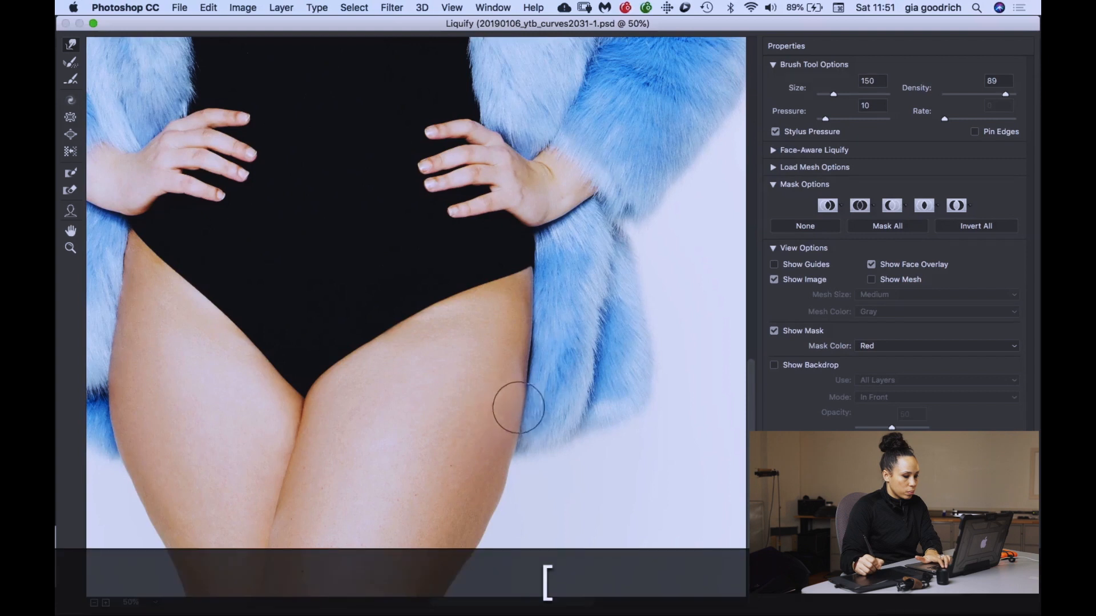
# - Refine the model's left outer thigh below the coat hem with Forward Warp, using brush sizes 150, 90 and 100
pyautogui.press('space')
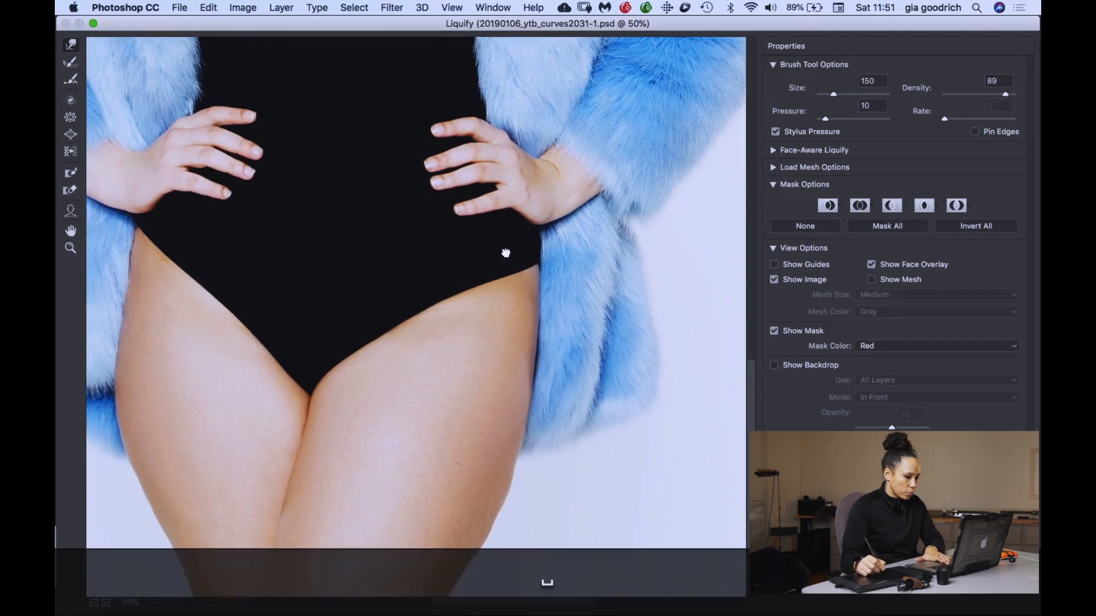
pyautogui.moveTo(497, 285); pyautogui.dragTo(532, 283)
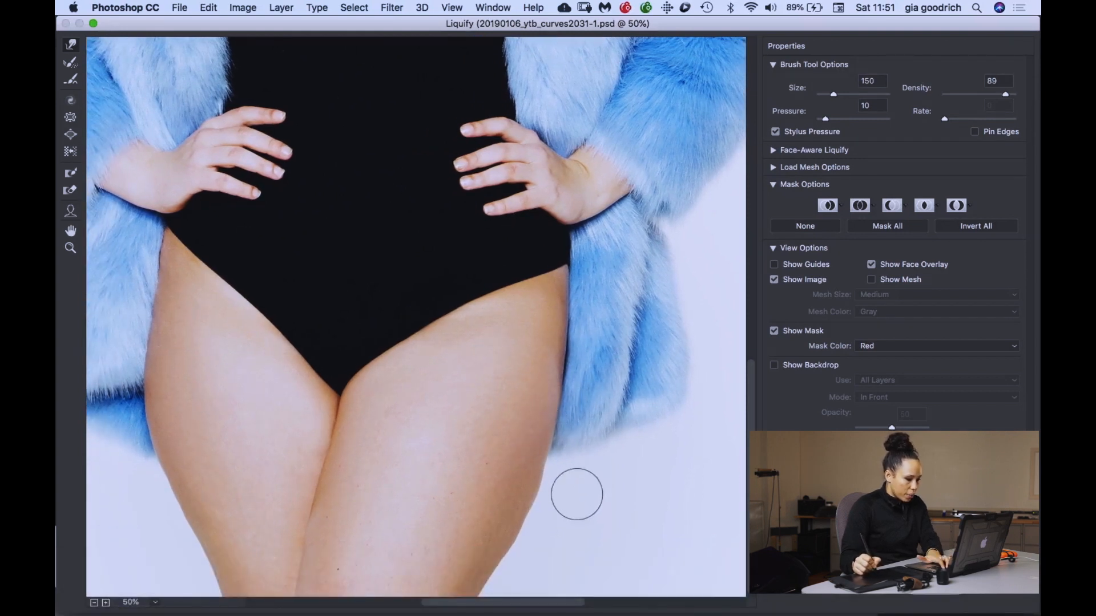
pyautogui.press(']')
pyautogui.press(']')
pyautogui.press('[')
pyautogui.press('[')
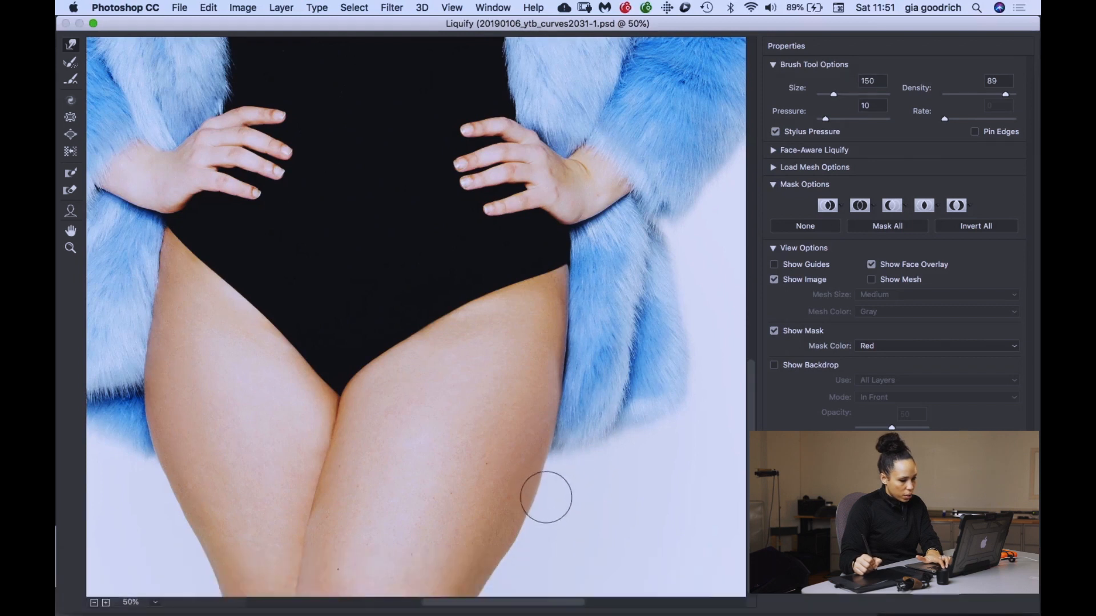
pyautogui.press('[')
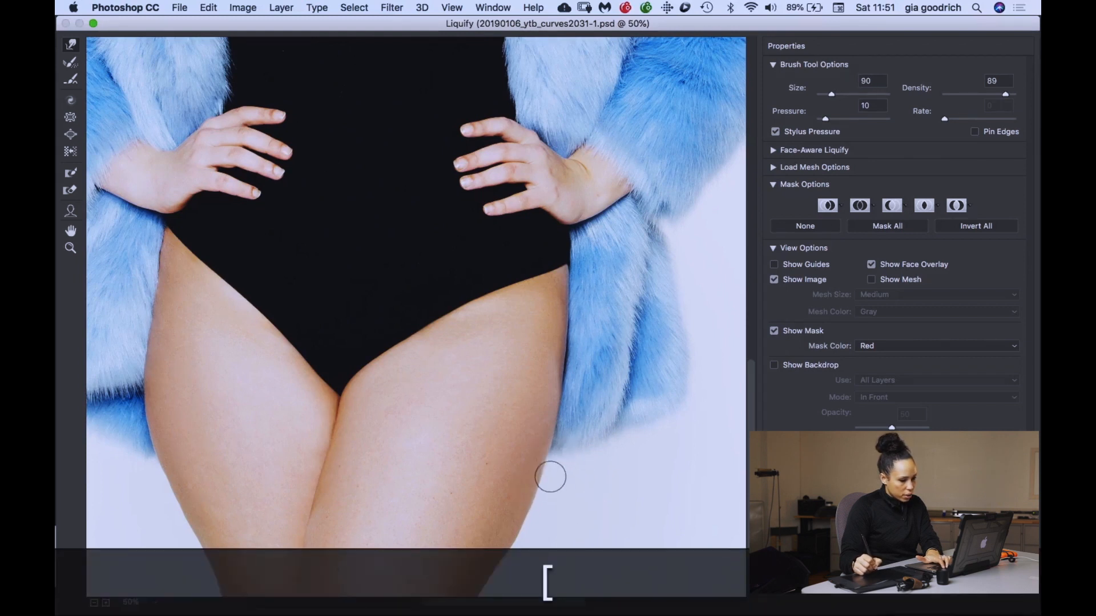
pyautogui.press(']')
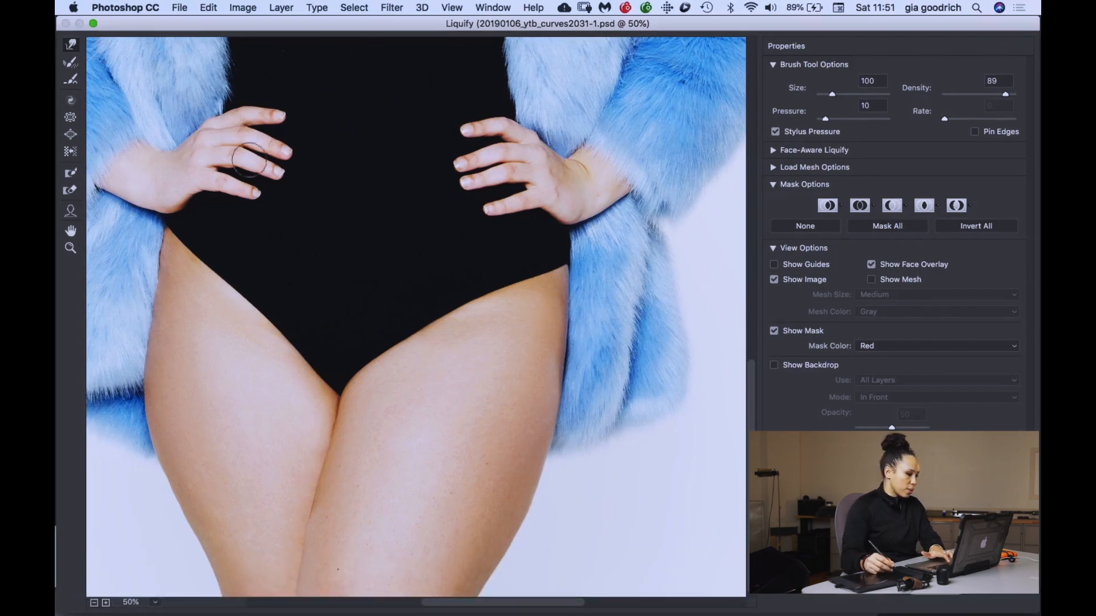
# - Smooth the outer edge of the model's right hip and thigh with Forward Warp, stepping the brush from size 400 down to 125
pyautogui.press(']')
pyautogui.press(']')
pyautogui.press(']')
pyautogui.press(']')
pyautogui.press(']')
pyautogui.press(']')
pyautogui.press(']')
pyautogui.press(']')
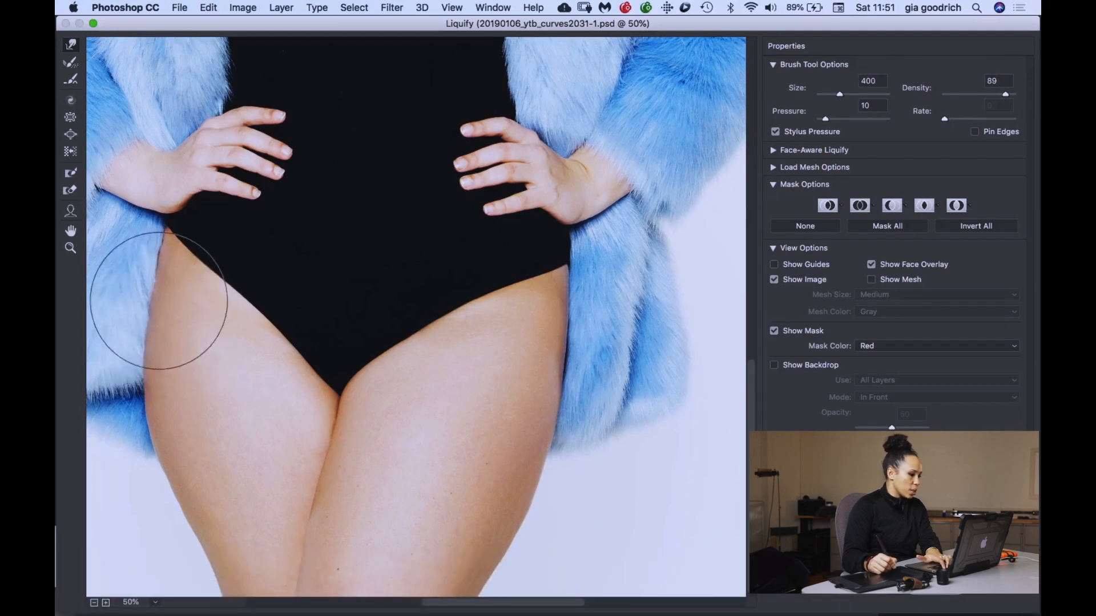
pyautogui.press('[')
pyautogui.press('[')
pyautogui.press('[')
pyautogui.press('[')
pyautogui.press(']')
pyautogui.press('[')
pyautogui.press('[')
pyautogui.press('[')
pyautogui.press('[')
pyautogui.press('[')
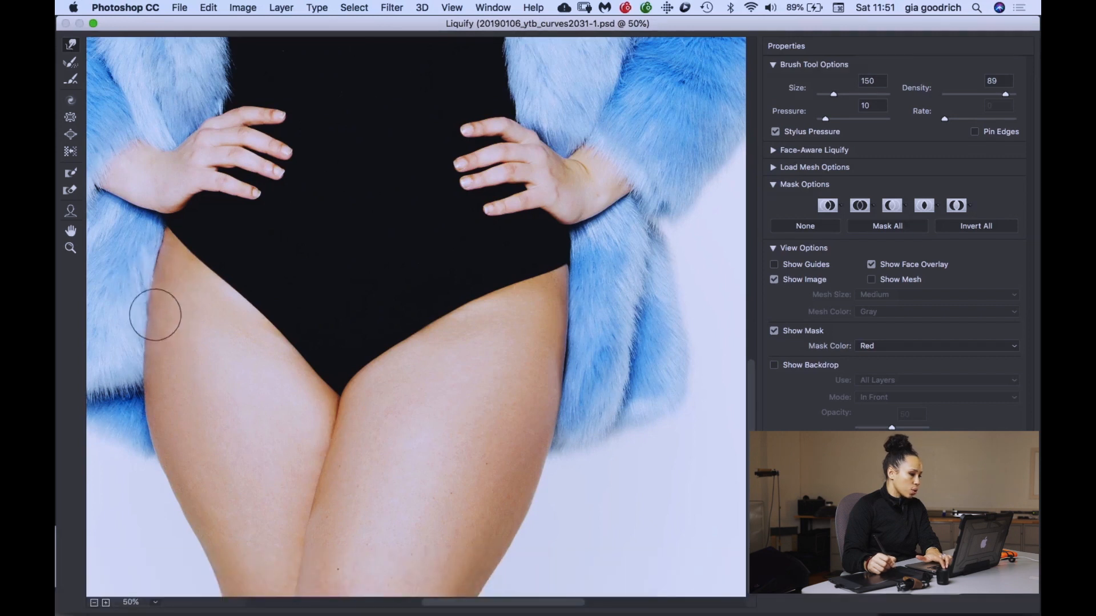
pyautogui.press(']')
pyautogui.press(']')
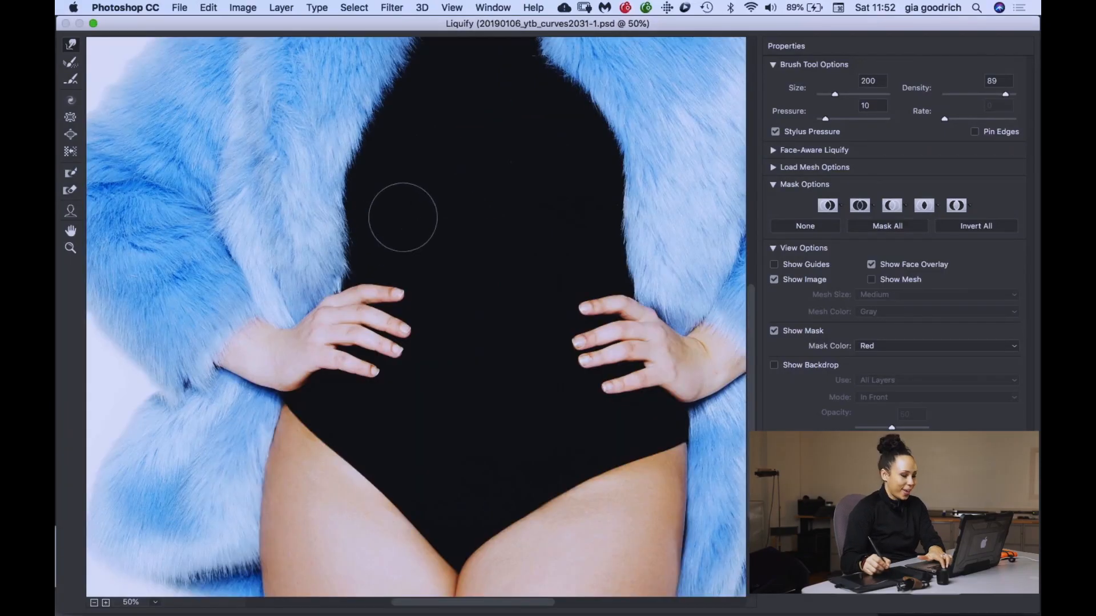
# - Bring the head into view and nudge the side of the hair with Forward Warp, enlarging the brush from size 200 to 400
pyautogui.hscroll(5, 404, 215)
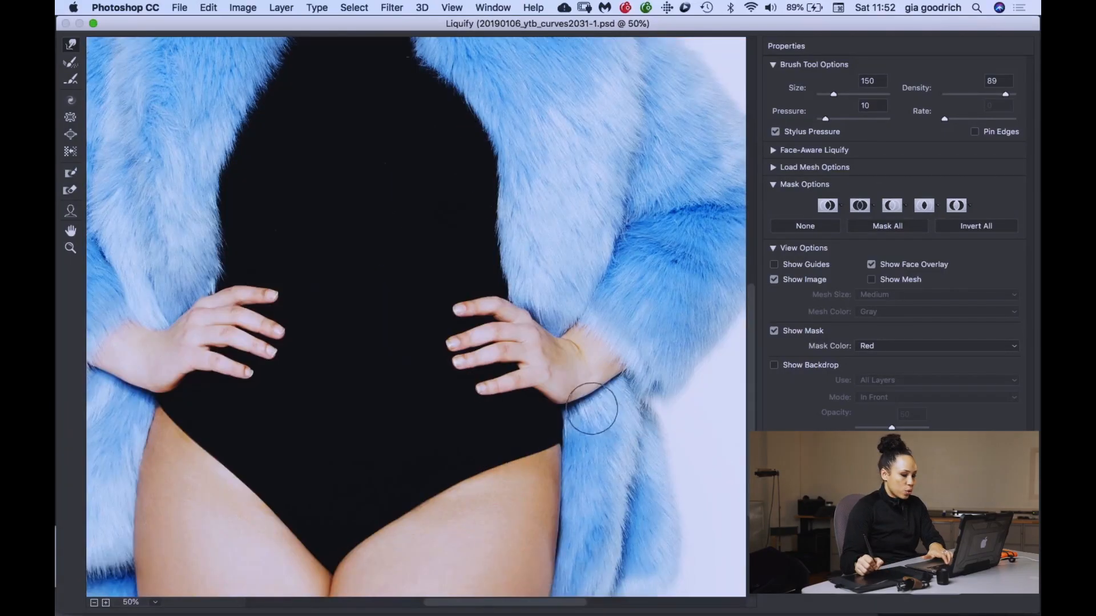
pyautogui.press('space')
pyautogui.moveTo(418, 176)
pyautogui.mouseDown()
pyautogui.moveTo(406, 411)
pyautogui.moveTo(440, 443)
pyautogui.mouseUp()
pyautogui.press(']')
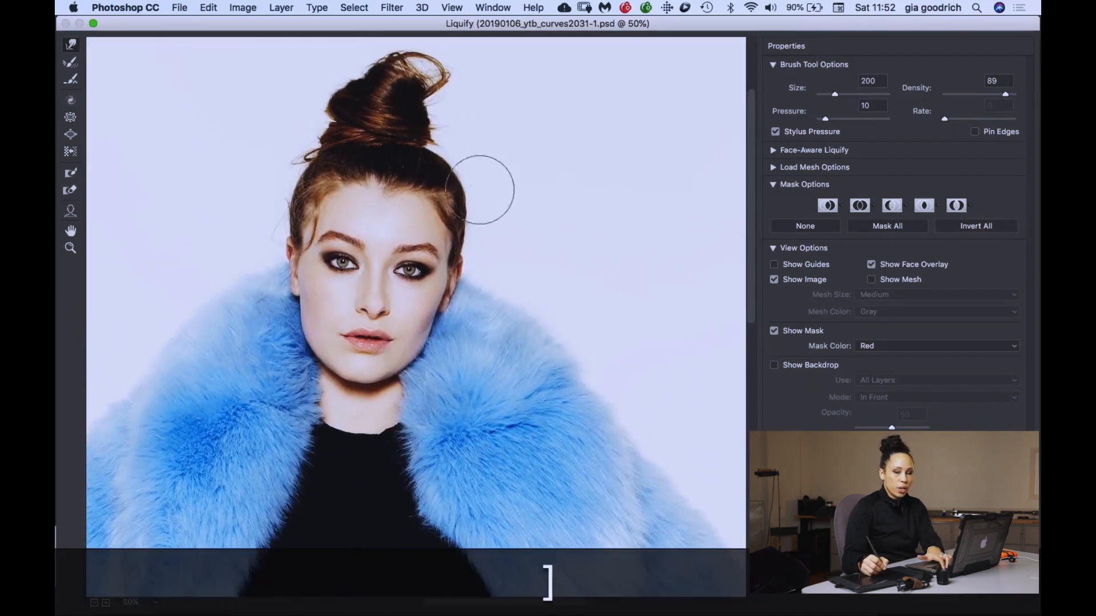
pyautogui.press(']')
pyautogui.press(']')
pyautogui.press(']')
pyautogui.press(']')
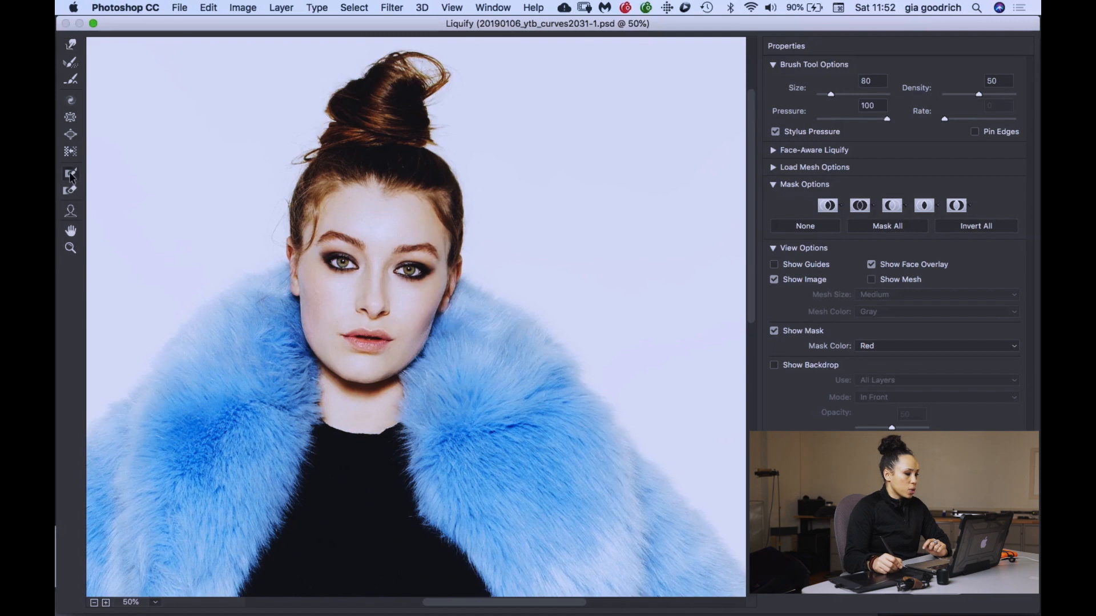
# - Paint a freeze mask over the whole face with the Freeze Mask tool at brush size 150
pyautogui.press(']')
pyautogui.moveTo(330, 228)
pyautogui.mouseDown()
pyautogui.moveTo(339, 332)
pyautogui.moveTo(367, 350)
pyautogui.moveTo(404, 314)
pyautogui.moveTo(423, 253)
pyautogui.moveTo(385, 217)
pyautogui.mouseUp()
pyautogui.moveTo(343, 234)
pyautogui.mouseDown()
pyautogui.moveTo(380, 248)
pyautogui.moveTo(367, 293)
pyautogui.mouseUp()
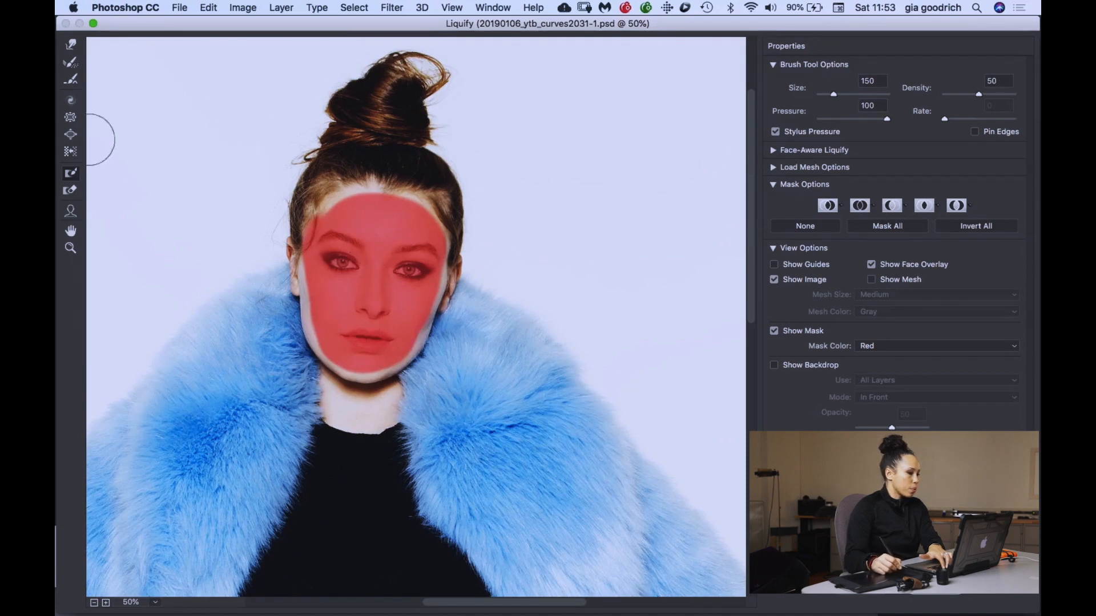
# - Push the hair outline inward beside the frozen face with Forward Warp brush sizes 400 and 200
pyautogui.press('w')
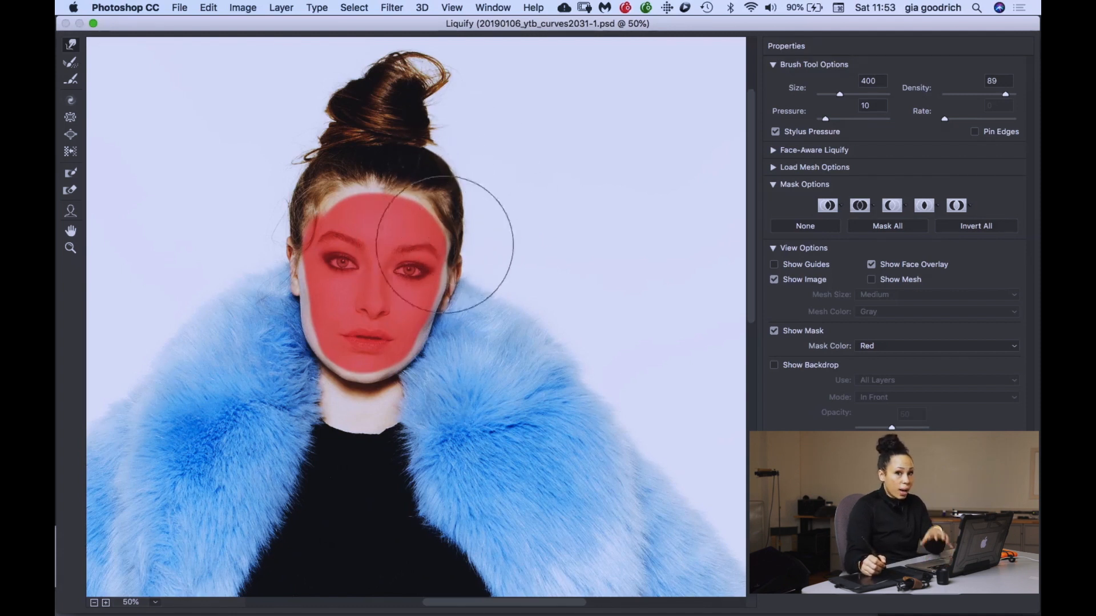
pyautogui.press('super+alt+z')
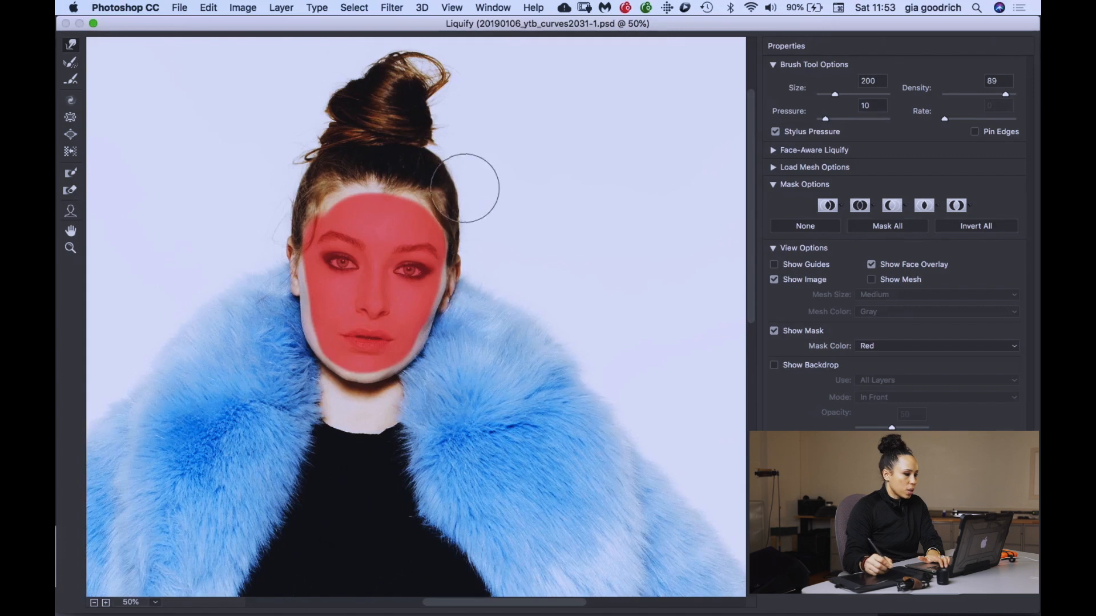
pyautogui.press('space')
pyautogui.moveTo(383, 287); pyautogui.dragTo(398, 219)
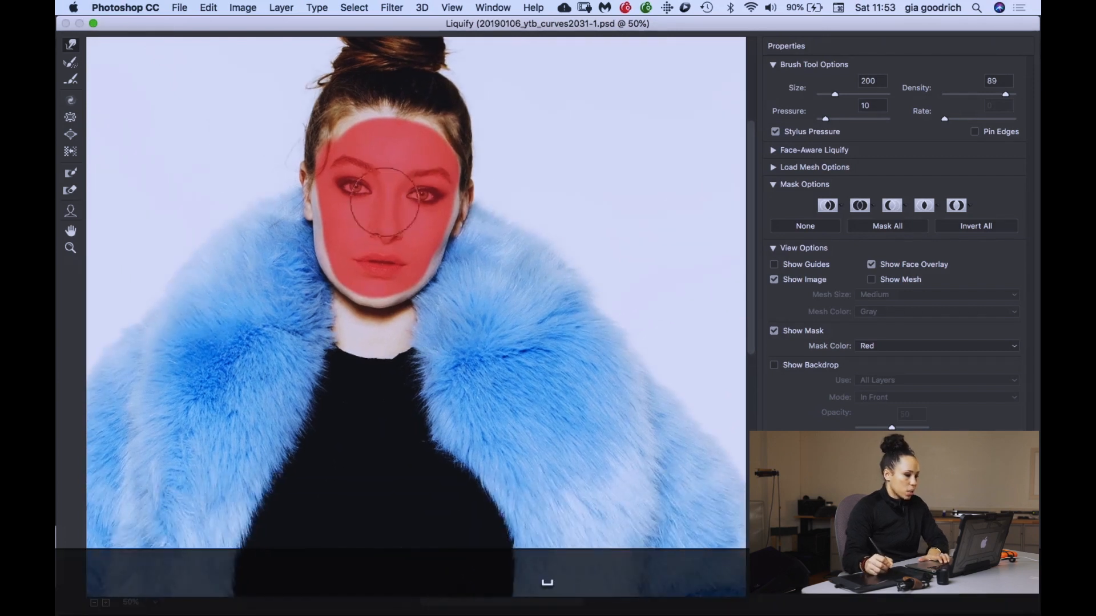
# - Erase the freeze mask from the face with the Thaw Mask tool at brush size 250
pyautogui.click(67, 194)
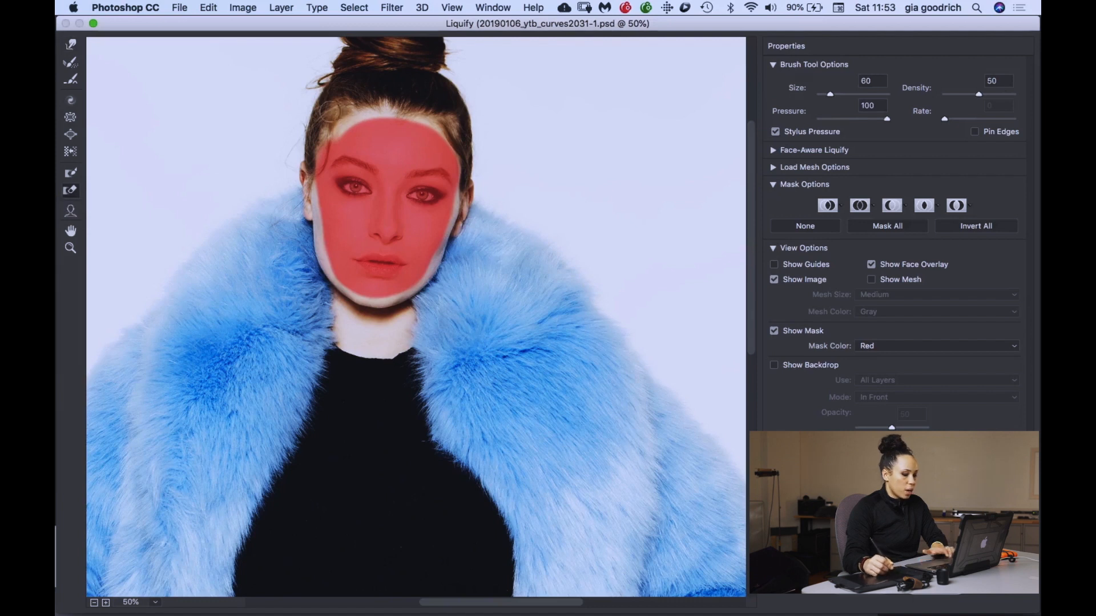
pyautogui.press(']')
pyautogui.press(']')
pyautogui.press(']')
pyautogui.press(']')
pyautogui.moveTo(330, 136)
pyautogui.mouseDown()
pyautogui.moveTo(361, 211)
pyautogui.moveTo(400, 106)
pyautogui.moveTo(453, 120)
pyautogui.mouseUp()
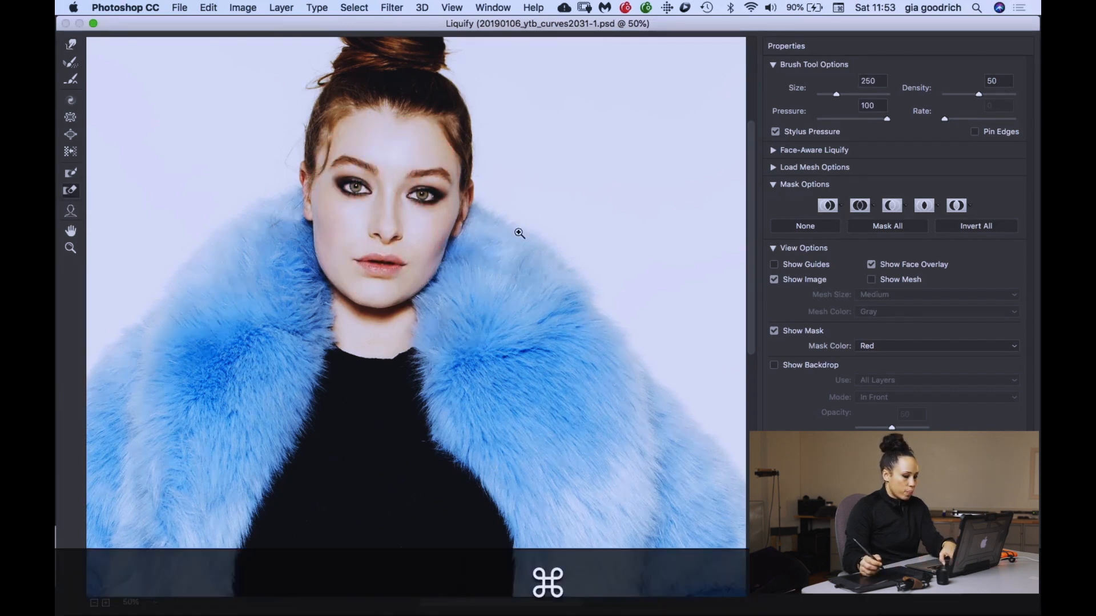
# - Check the whole figure at 12.5% zoom and apply the Liquify filter to the Liquify layer
pyautogui.press('super+minus')
pyautogui.press('super+minus')
pyautogui.press('super+minus')
pyautogui.press('super+minus')
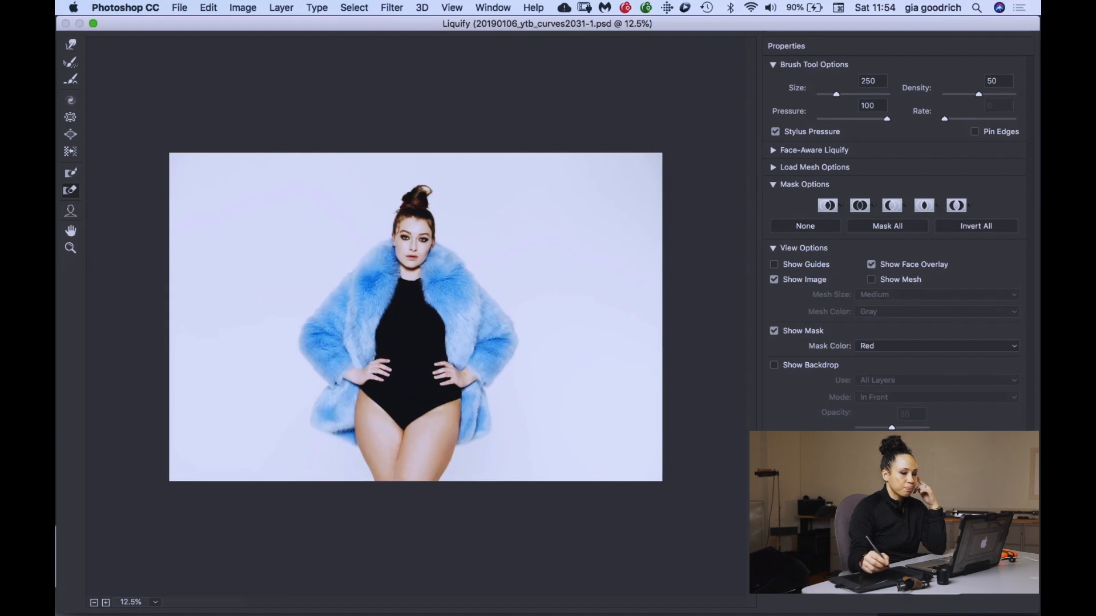
pyautogui.press('Return')
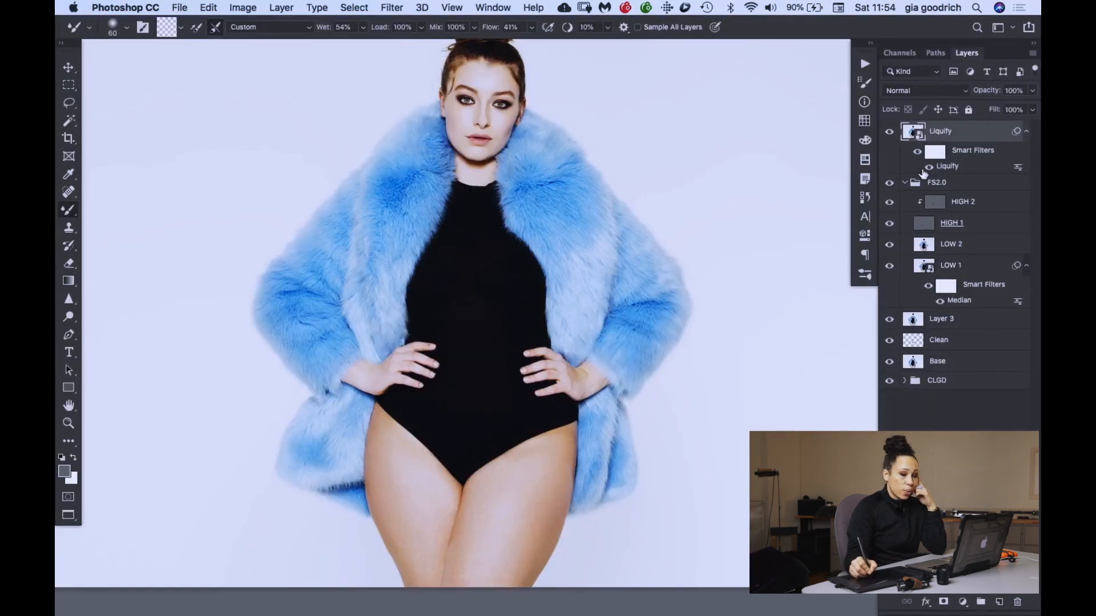
# - Compare the full image before and after by toggling the visibility of the Liquify layer and its Liquify smart filter
pyautogui.press('super+equal')
pyautogui.press('super+minus')
pyautogui.press('super+minus')
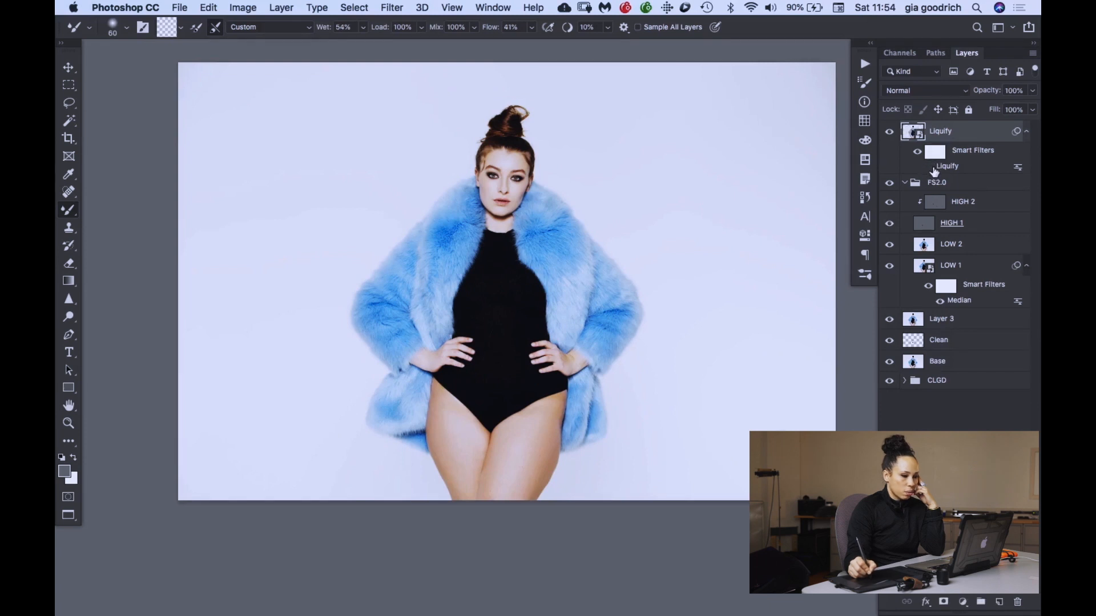
pyautogui.click(890, 132)
pyautogui.click(890, 132)
pyautogui.click(929, 166)
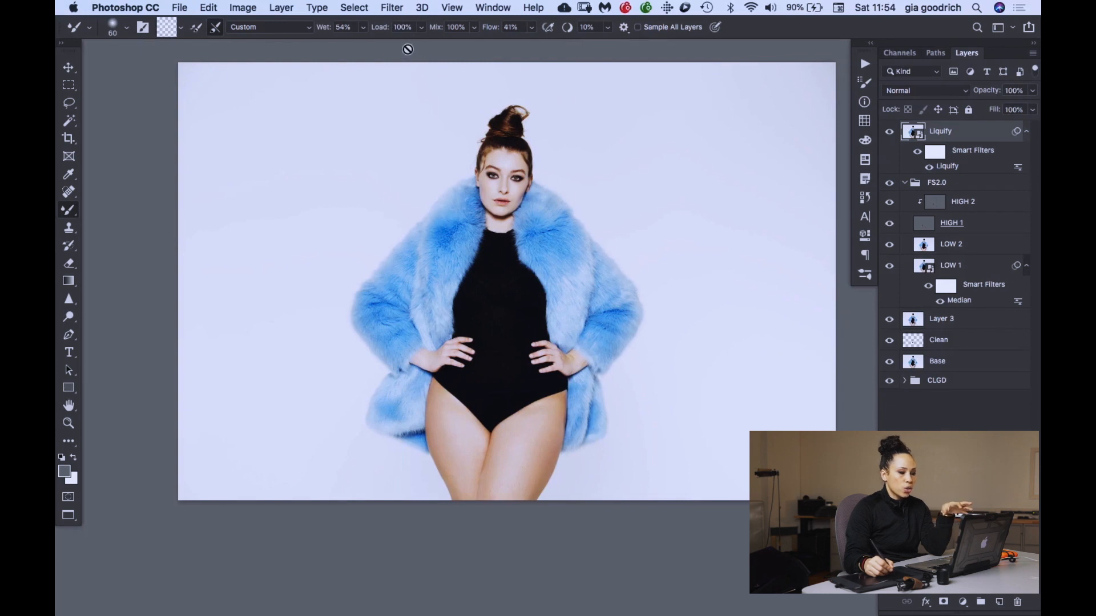
# - Start a Lens Correction filter on the Liquify layer and set custom Remove Distortion to -1.00
pyautogui.click(422, 8)
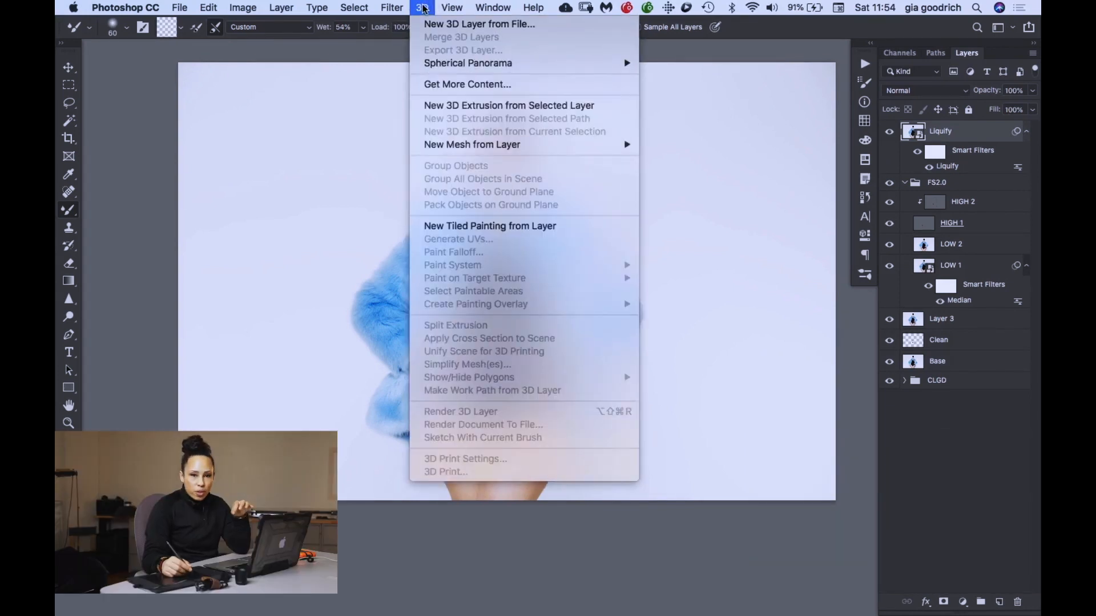
pyautogui.moveTo(450, 8)
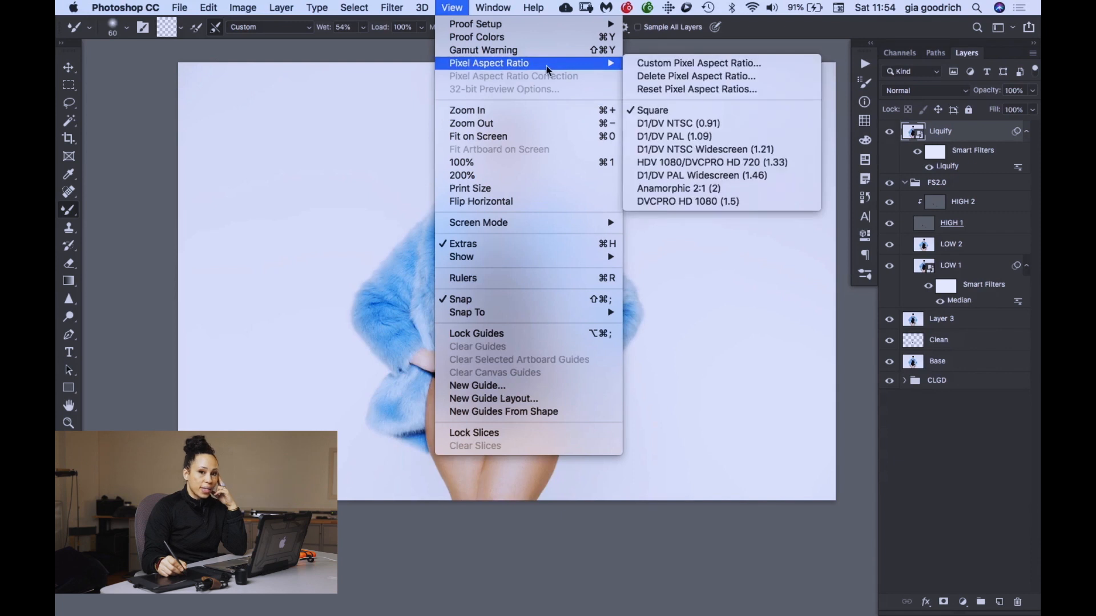
pyautogui.moveTo(538, 60)
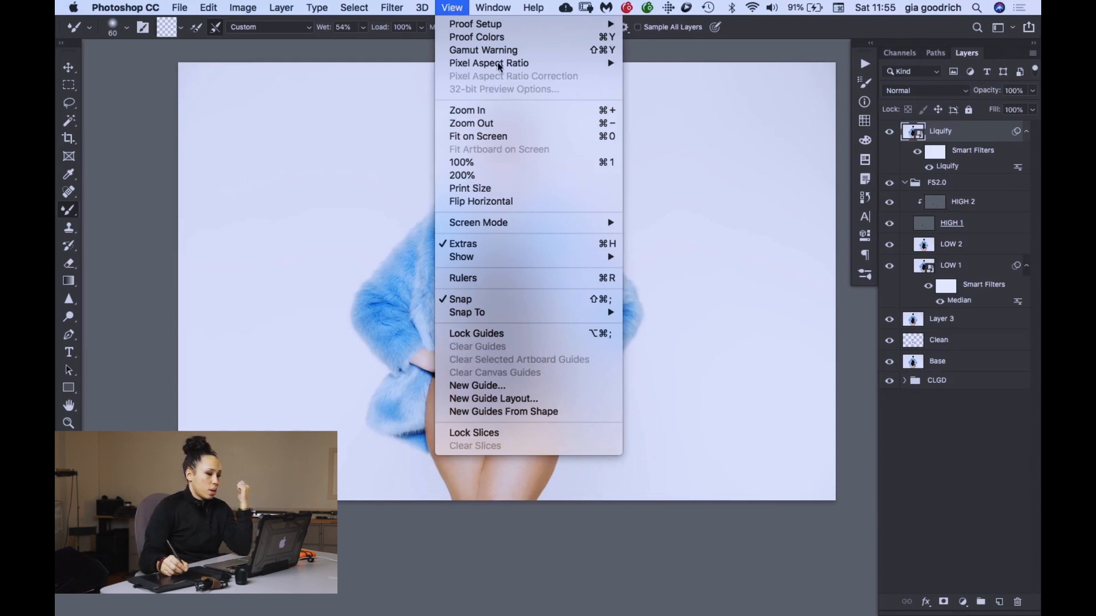
pyautogui.click(426, 106)
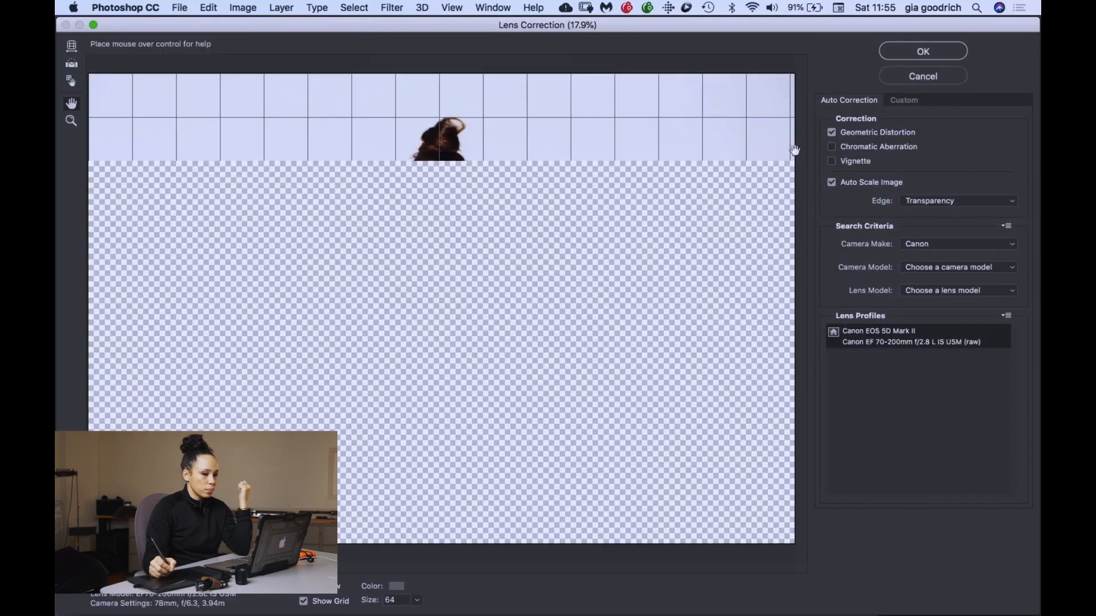
pyautogui.click(905, 101)
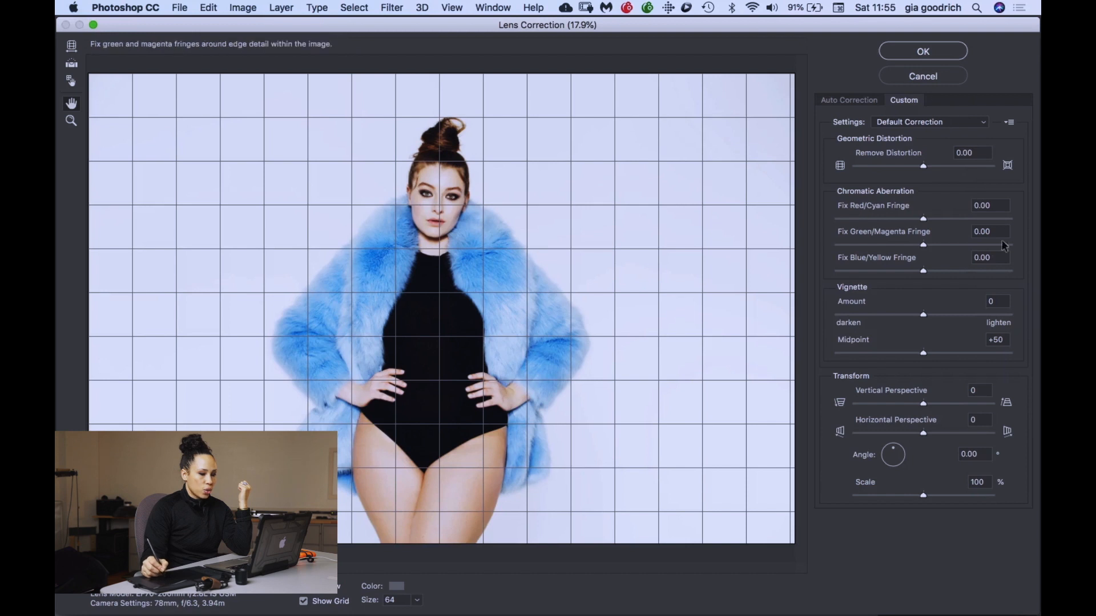
pyautogui.moveTo(933, 169); pyautogui.dragTo(923, 169)
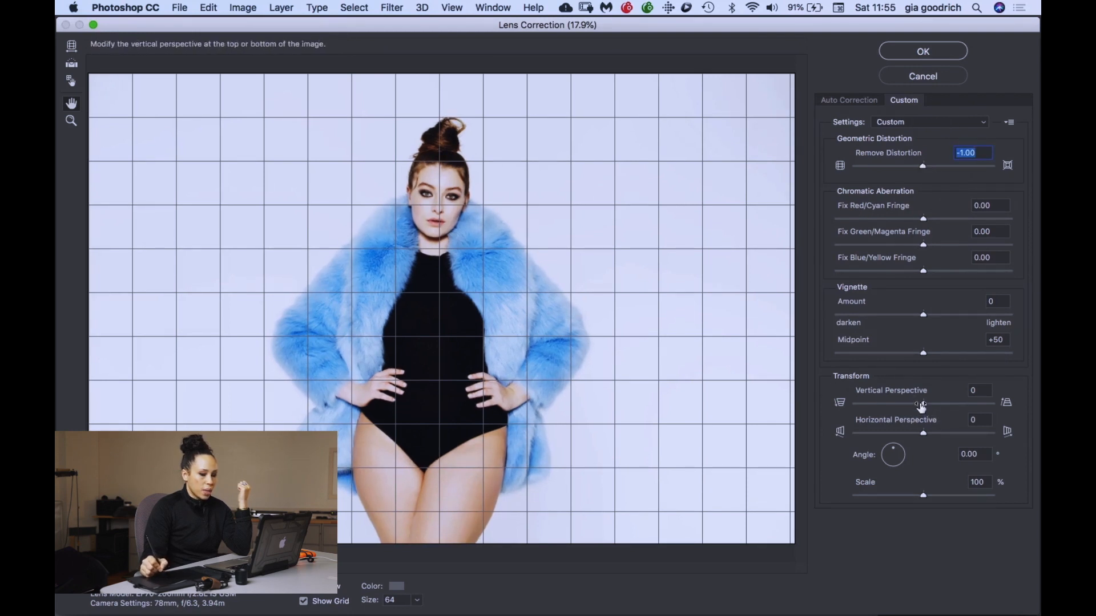
# - Set the Lens Correction vertical perspective to -8, compare with the preview off and on, and apply the filter
pyautogui.moveTo(923, 404); pyautogui.dragTo(920, 405)
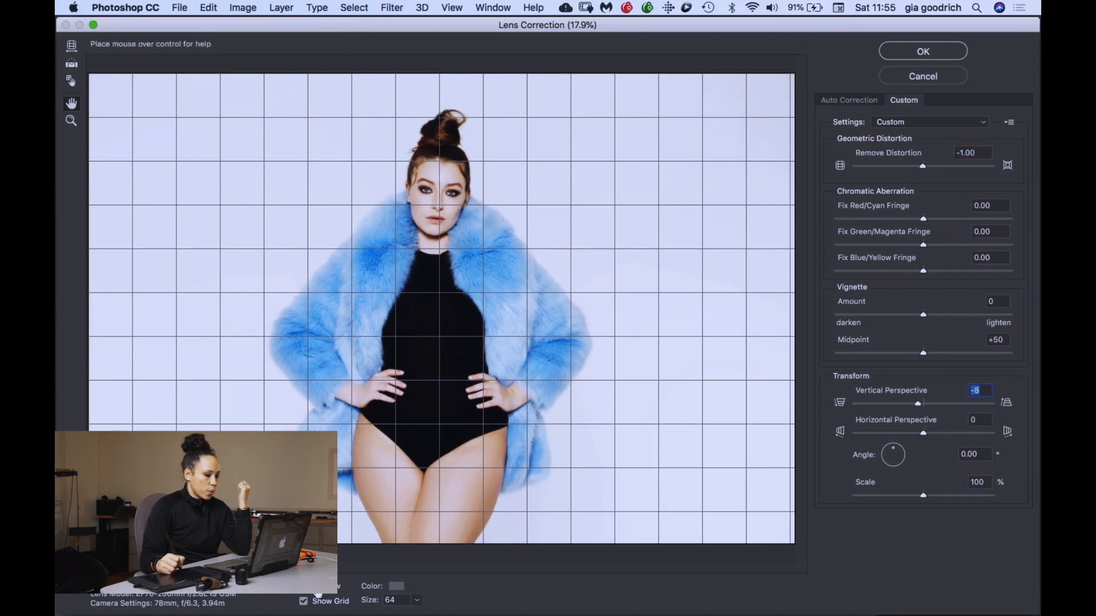
pyautogui.click(303, 586)
pyautogui.click(303, 586)
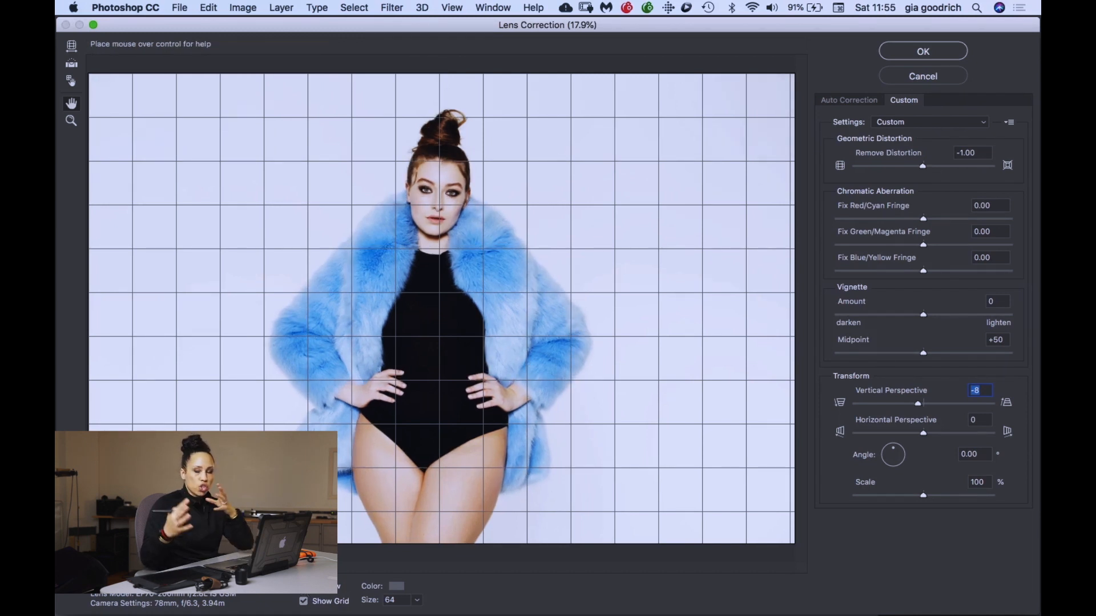
pyautogui.click(925, 52)
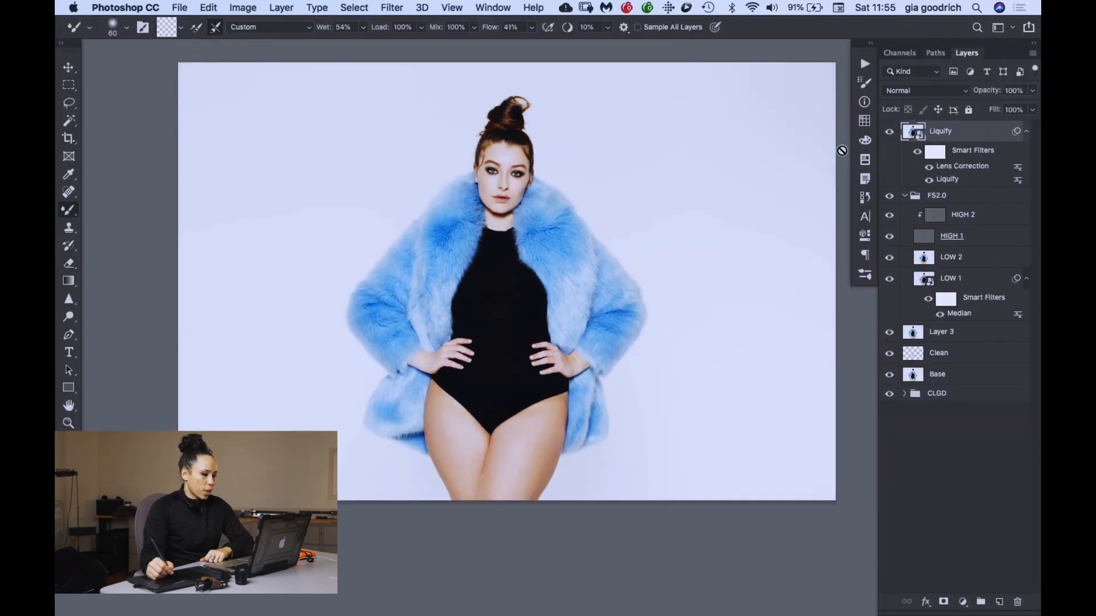
# - Compare the full image with and without the lens-corrected Liquify layer by toggling its visibility
pyautogui.click(889, 132)
pyautogui.click(889, 132)
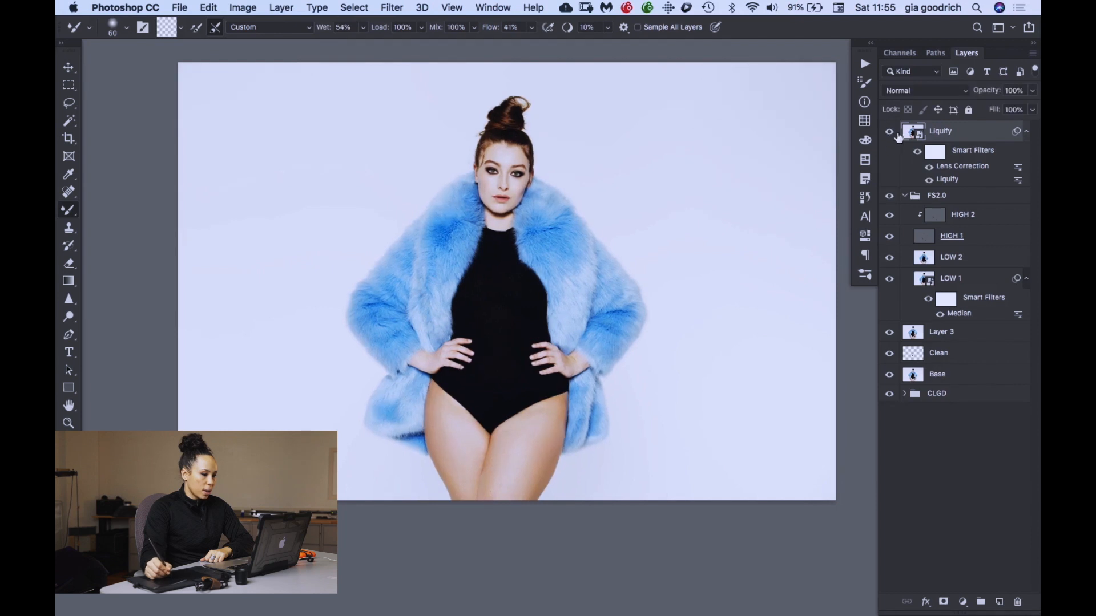
pyautogui.moveTo(761, 140); pyautogui.dragTo(707, 142)
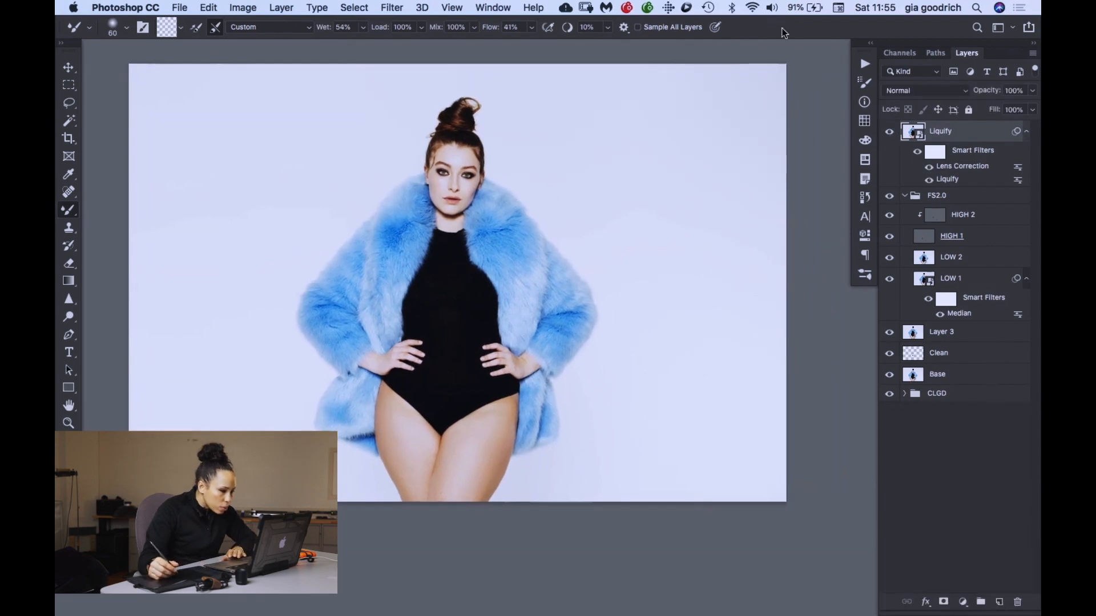
pyautogui.press('super+equal')
pyautogui.press('super+minus')
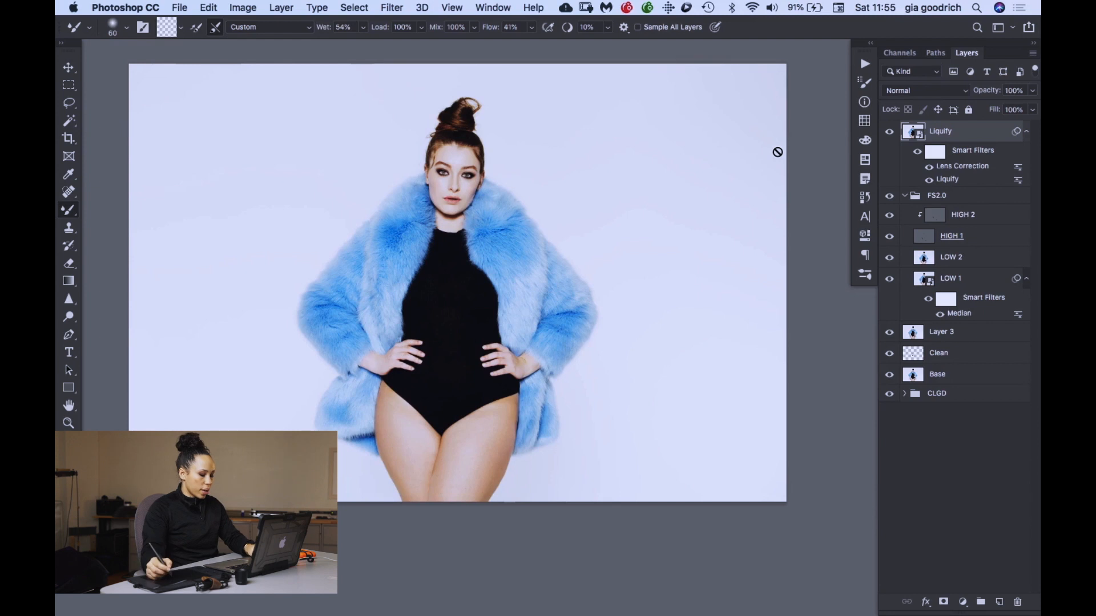
# - Apply a second Liquify smart filter to the Liquify layer with the brush size at 600
pyautogui.press('super+shift+x')
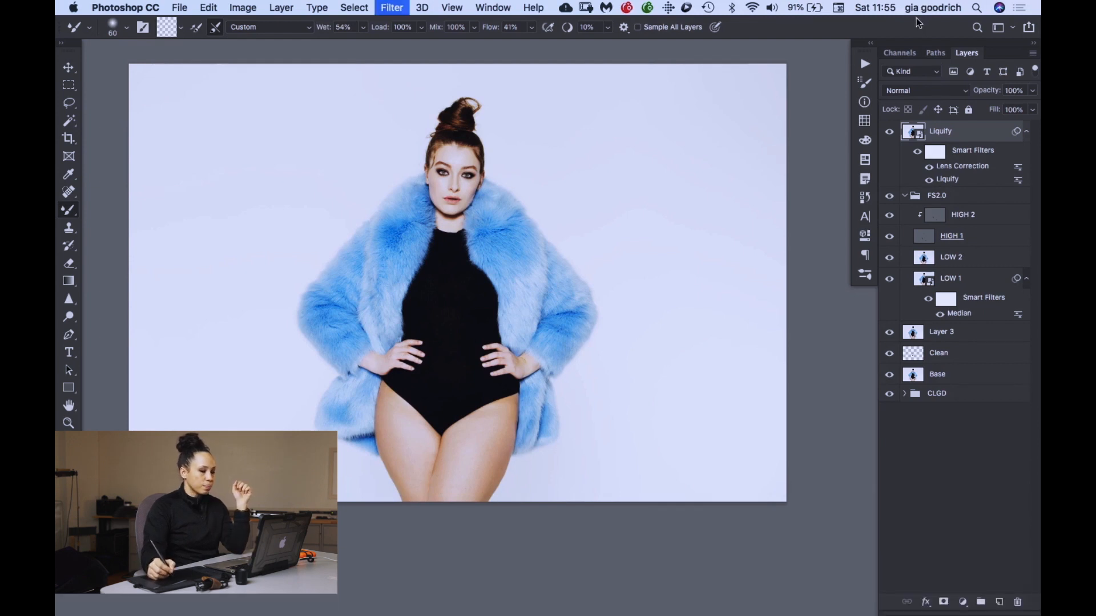
pyautogui.press(']')
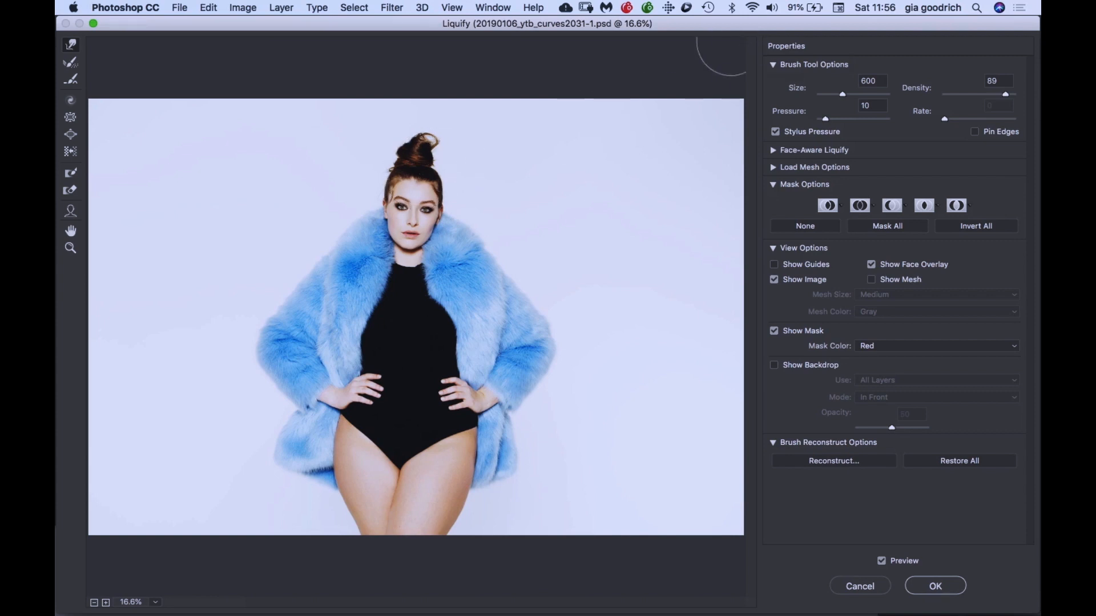
pyautogui.click(935, 585)
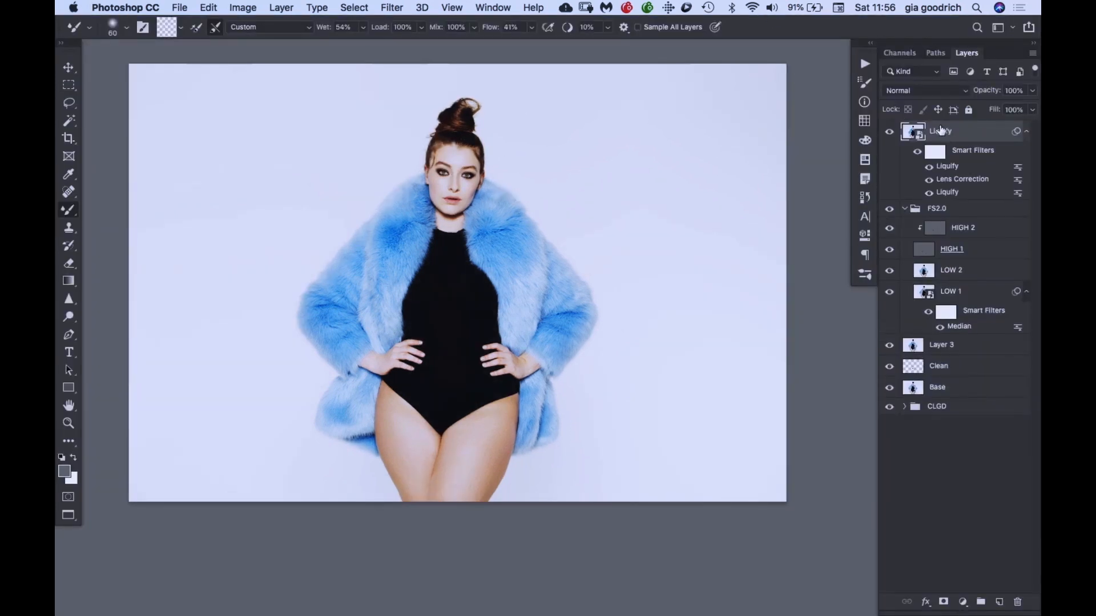
# - Run the FINISH | SHARPEN action to add a Soft Light sharpening layer above the Liquify layer
pyautogui.click(865, 63)
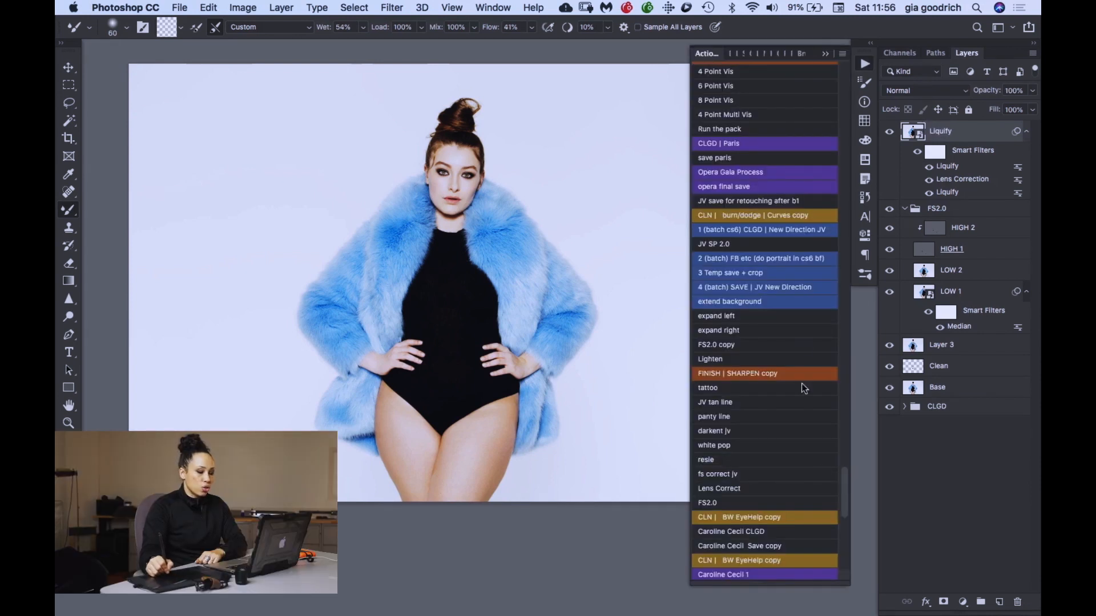
pyautogui.moveTo(843, 485); pyautogui.dragTo(834, 184)
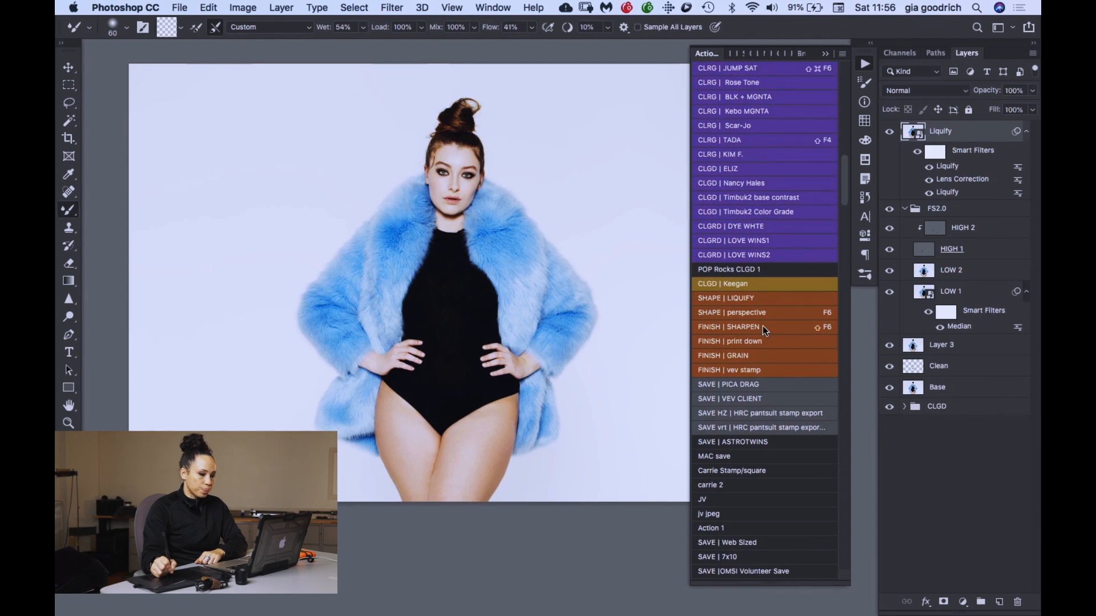
pyautogui.click(771, 282)
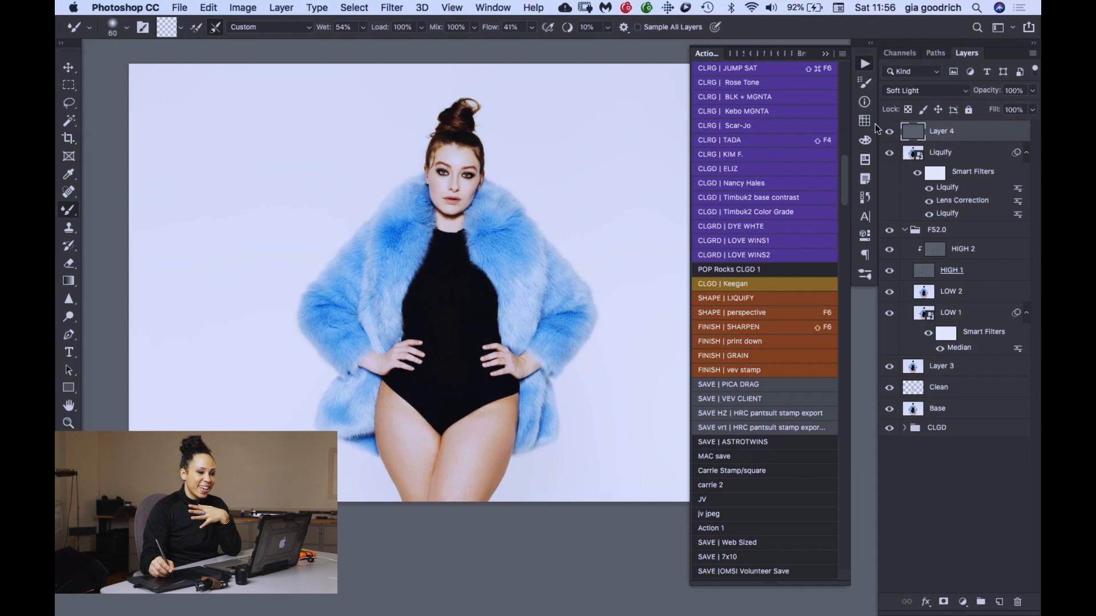
# - Apply a High Pass filter with a radius of 48.7 pixels to the Soft Light sharpening layer
pyautogui.click(395, 9)
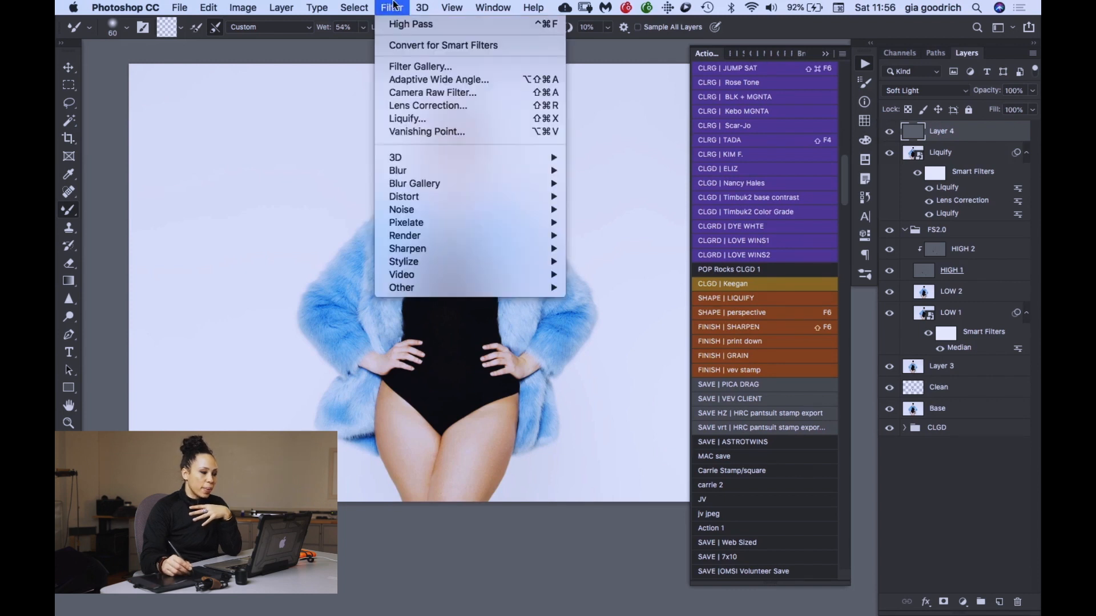
pyautogui.moveTo(423, 275)
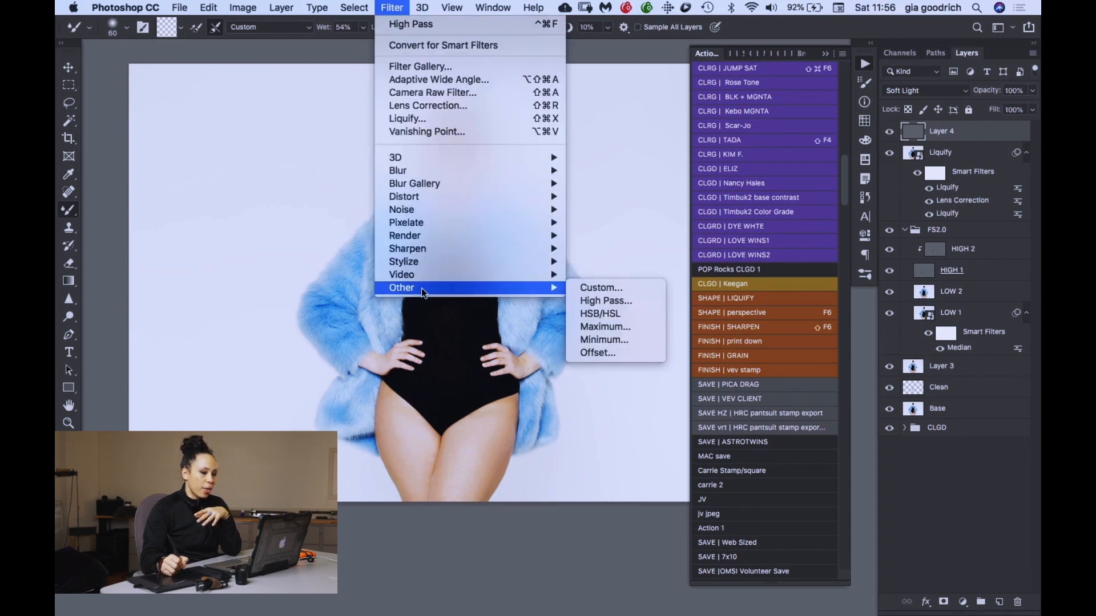
pyautogui.click(594, 301)
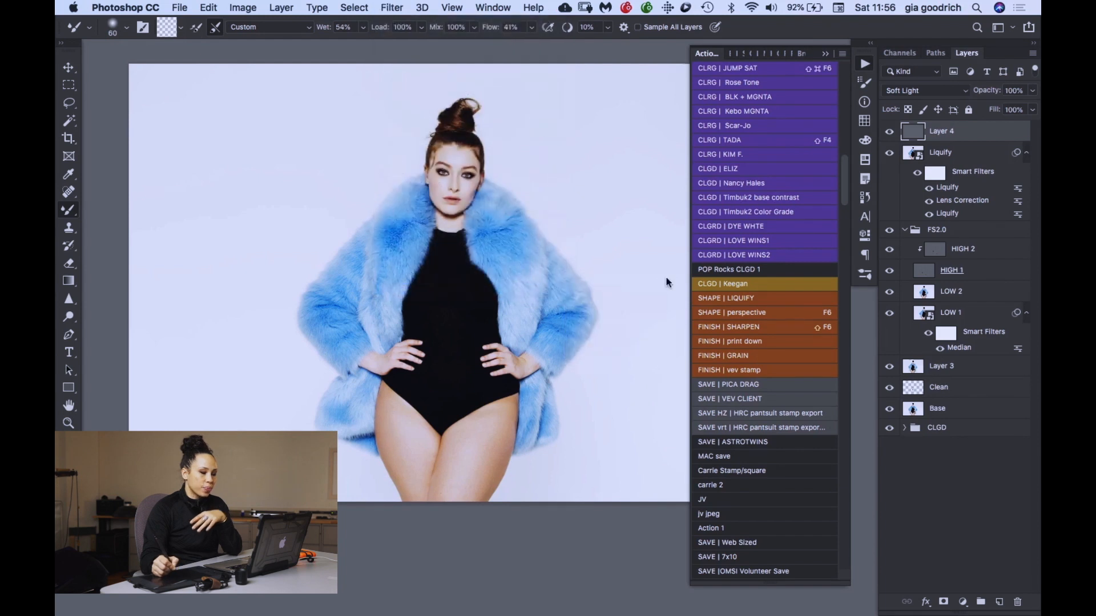
pyautogui.moveTo(456, 347); pyautogui.dragTo(465, 350)
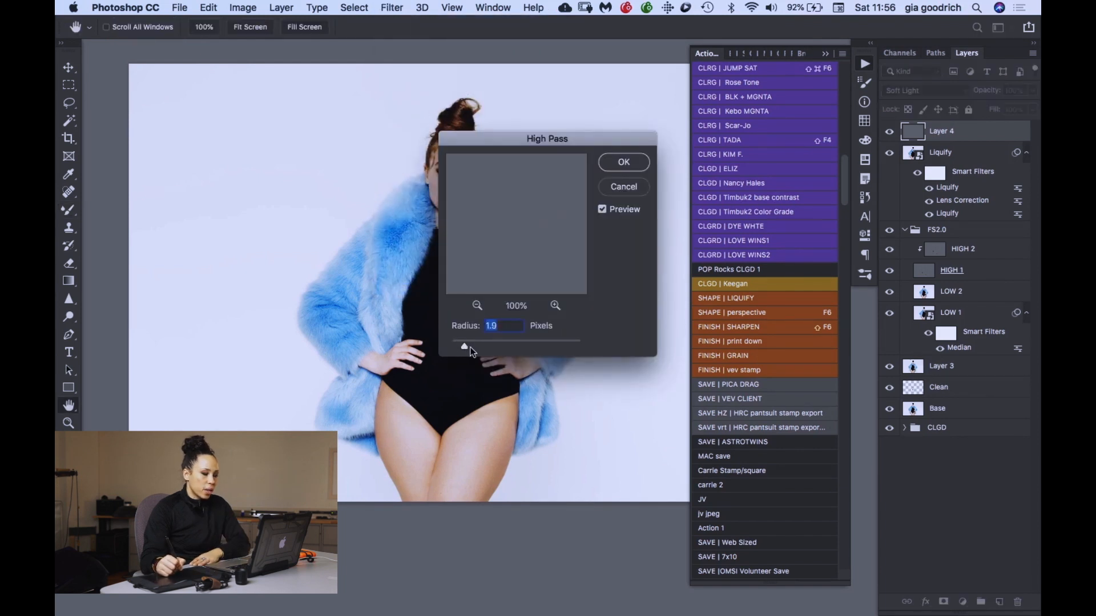
pyautogui.moveTo(548, 141); pyautogui.dragTo(627, 128)
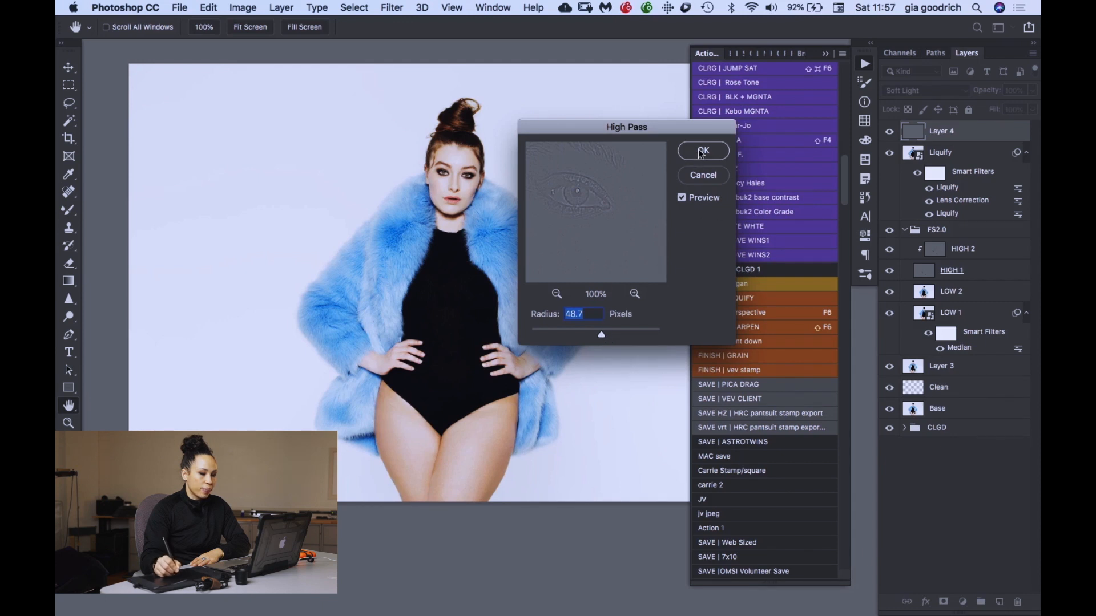
pyautogui.press('Return')
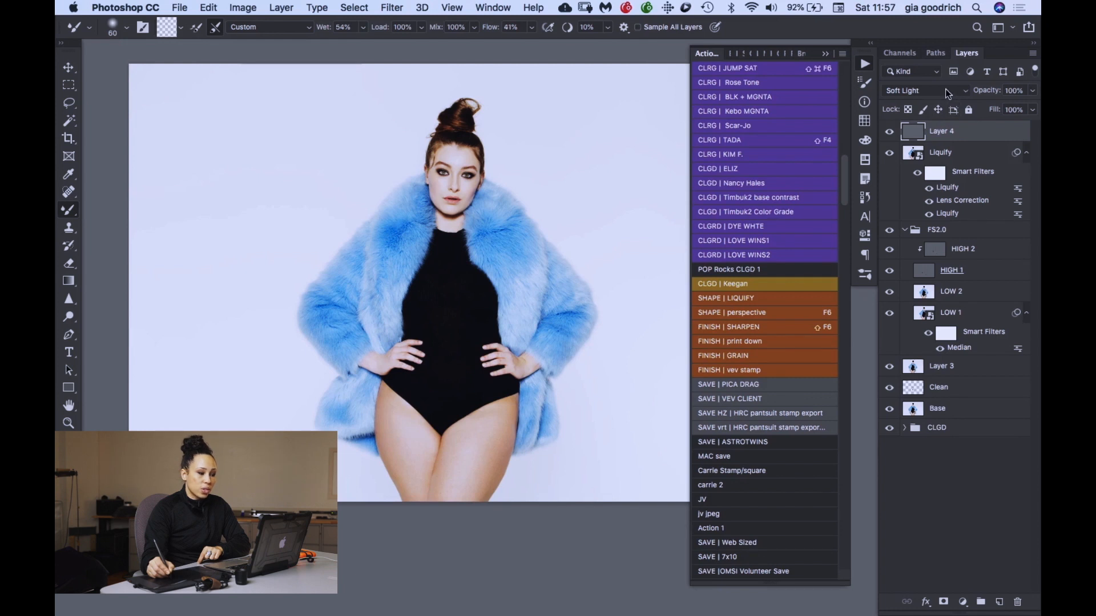
# - Examine the sharpening on the face up close by toggling the visibility of Layer 4
pyautogui.press('super+equal')
pyautogui.press('super+equal')
pyautogui.press('super+equal')
pyautogui.moveTo(386, 289); pyautogui.dragTo(485, 514)
pyautogui.moveTo(421, 268); pyautogui.dragTo(451, 297)
pyautogui.press('super+equal')
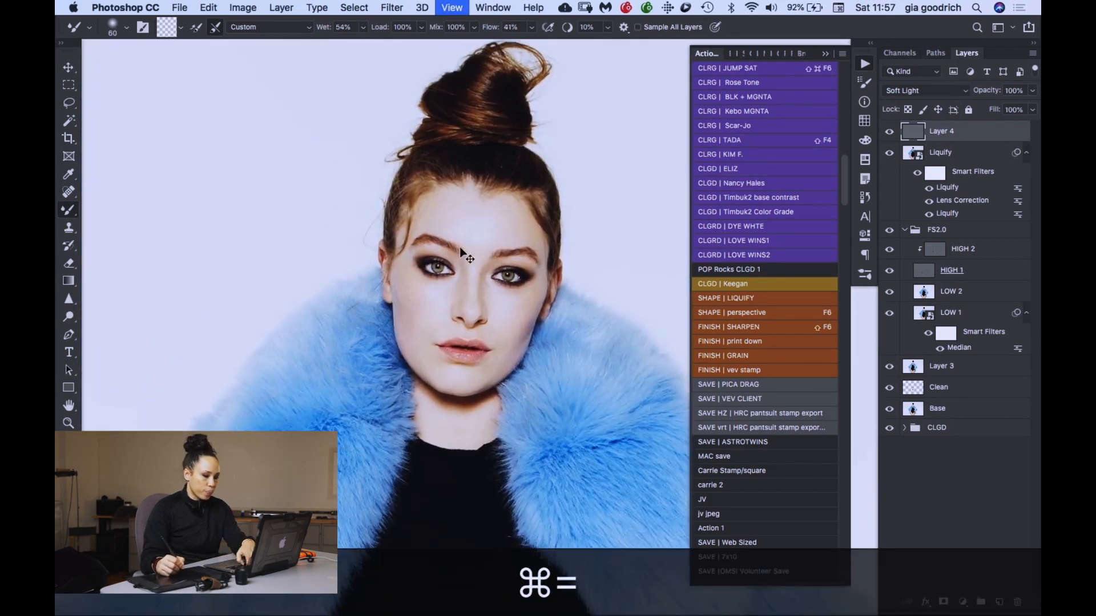
pyautogui.press('super+equal')
pyautogui.press('super+equal')
pyautogui.click(889, 133)
pyautogui.click(890, 133)
pyautogui.click(890, 133)
pyautogui.click(891, 133)
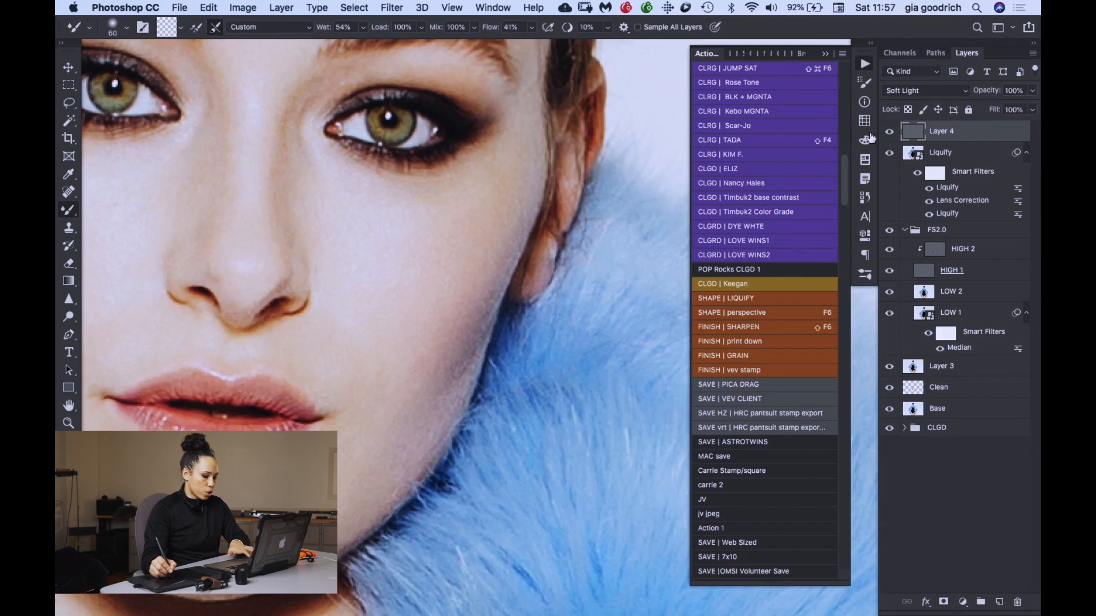
# - Duplicate the Layer 4 sharpening layer to strengthen the effect, check the wider figure, and save the document
pyautogui.press('super+j')
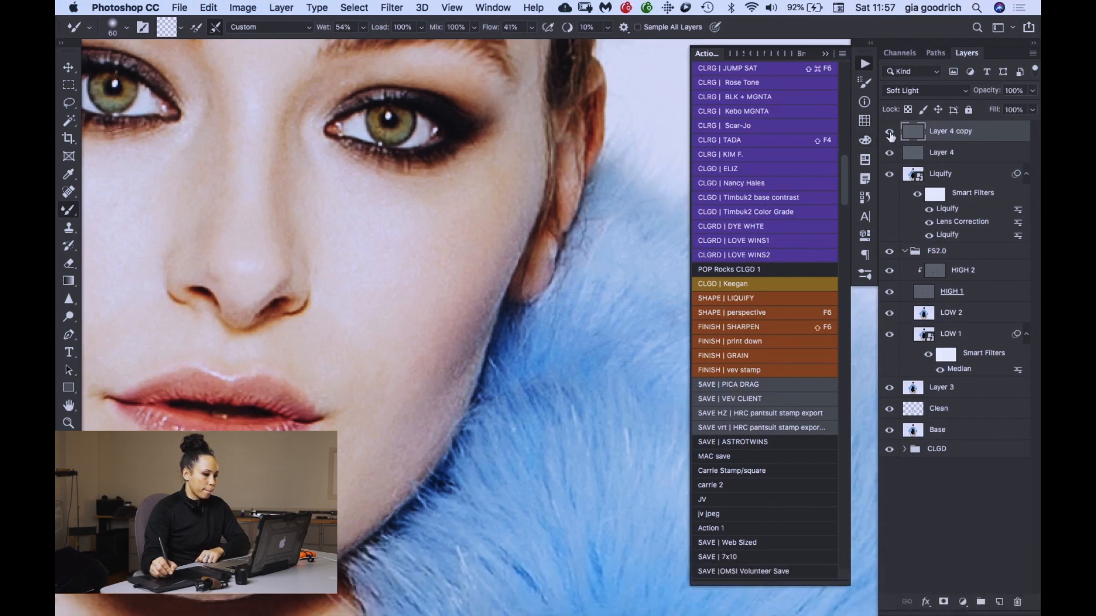
pyautogui.press('super+minus')
pyautogui.press('super+minus')
pyautogui.press('super+minus')
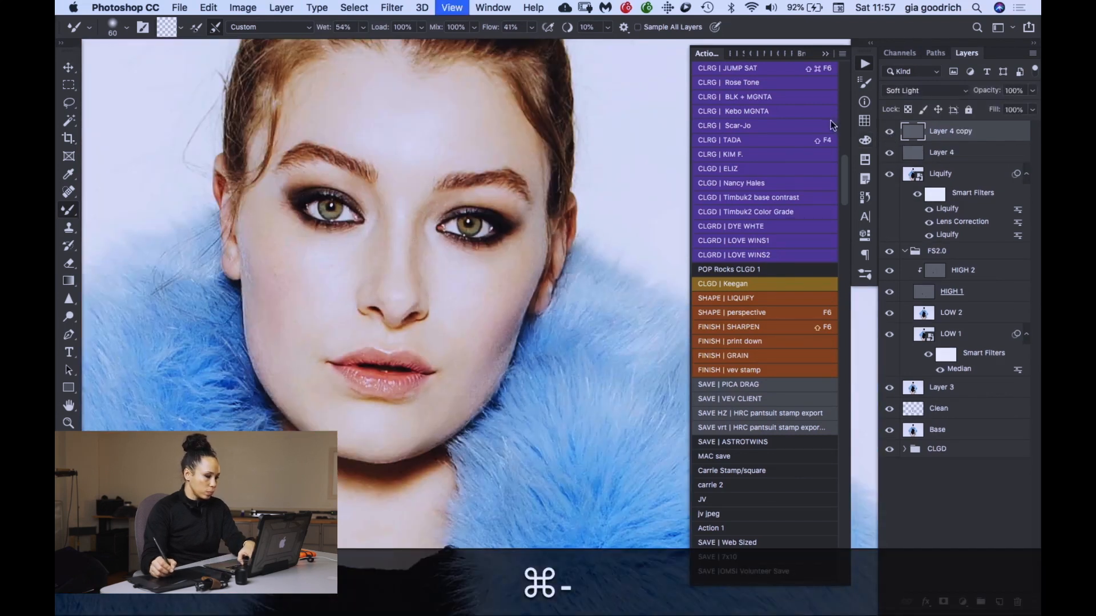
pyautogui.press('super+minus')
pyautogui.press('super+minus')
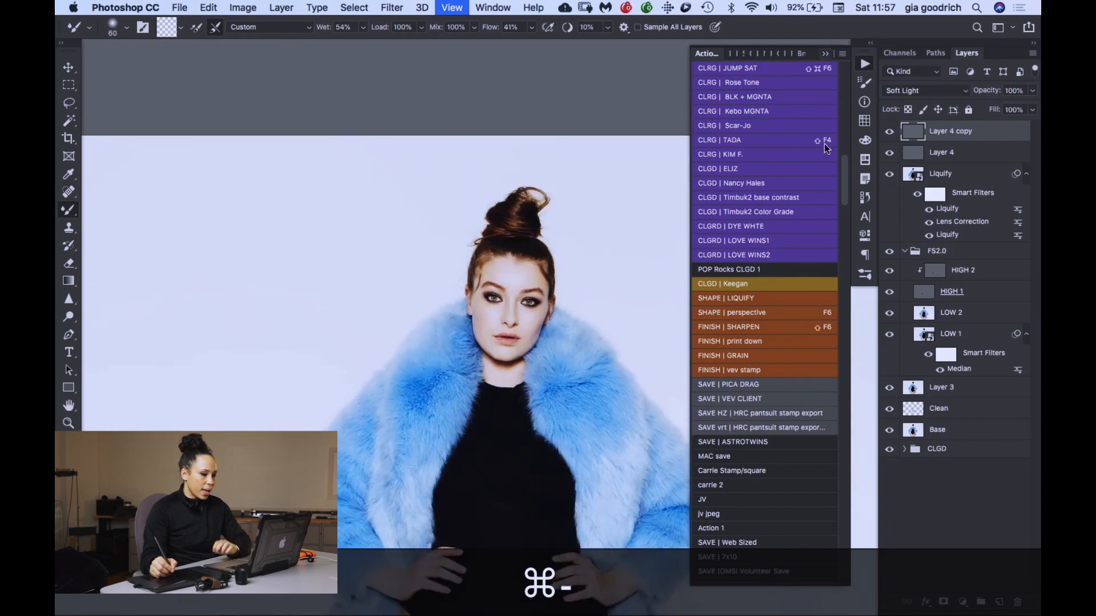
pyautogui.press('super+s')
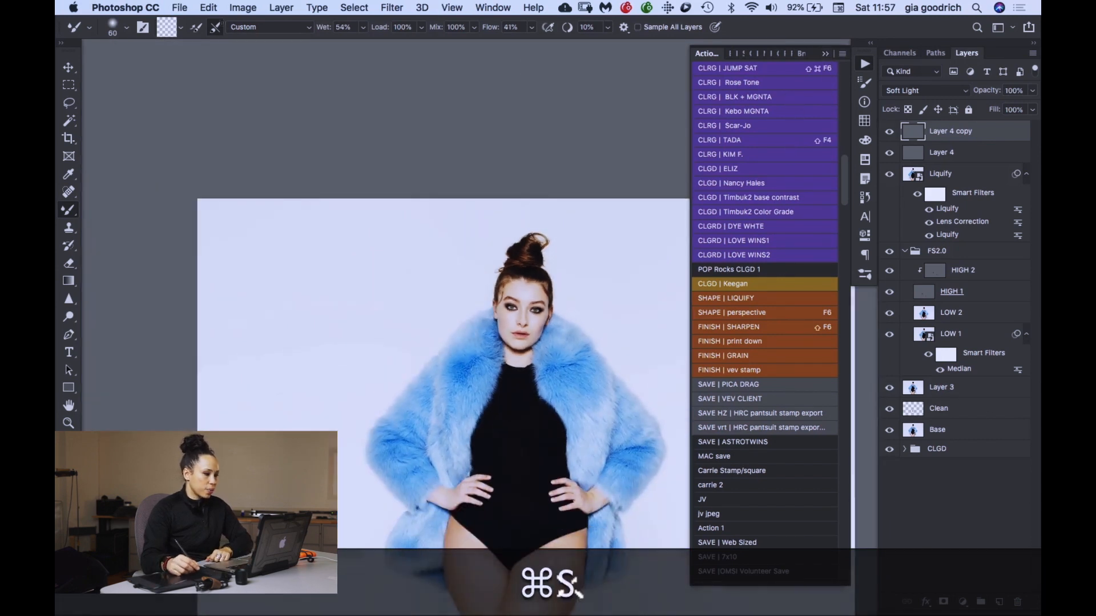
# - Export the finished portrait from the layered document
pyautogui.click(173, 10)
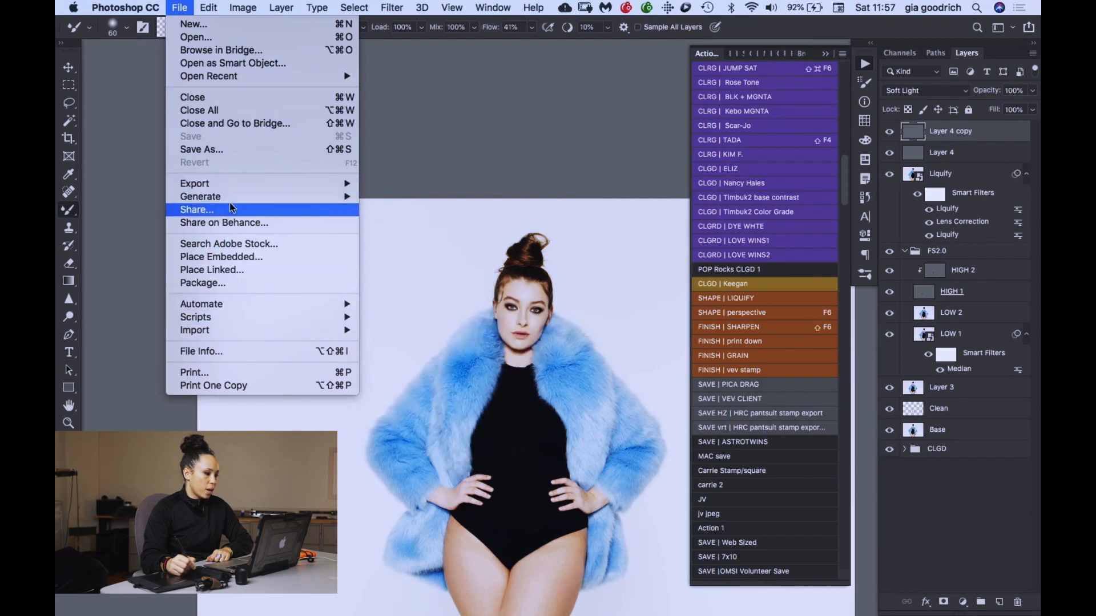
pyautogui.moveTo(230, 188)
pyautogui.click(394, 240)
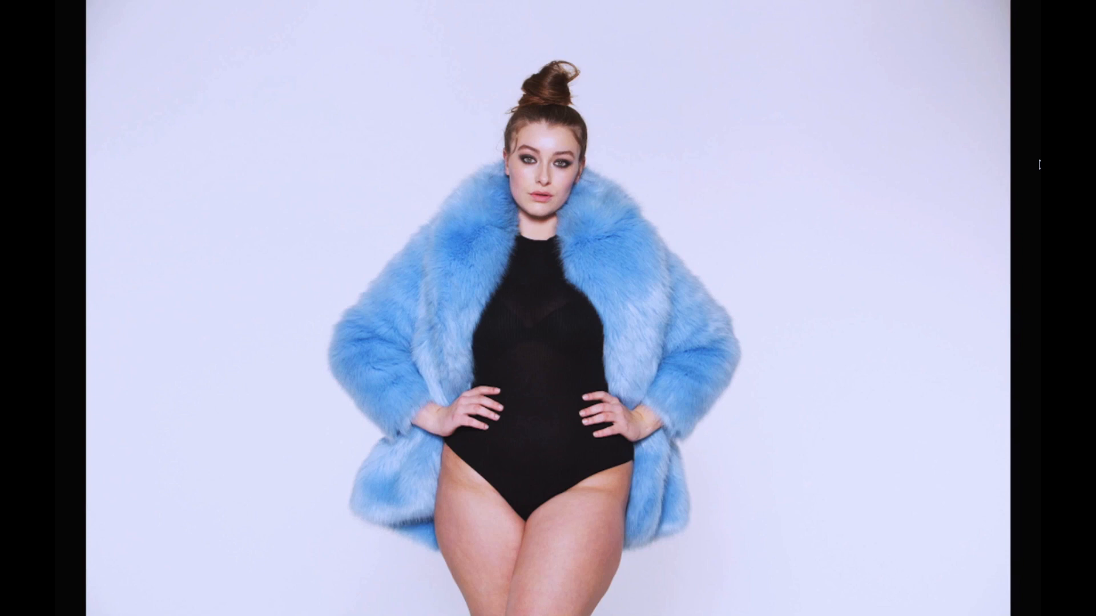
# - Compare the original, intermediate and final versions of the portrait in the full-screen image viewer
pyautogui.press('Right')
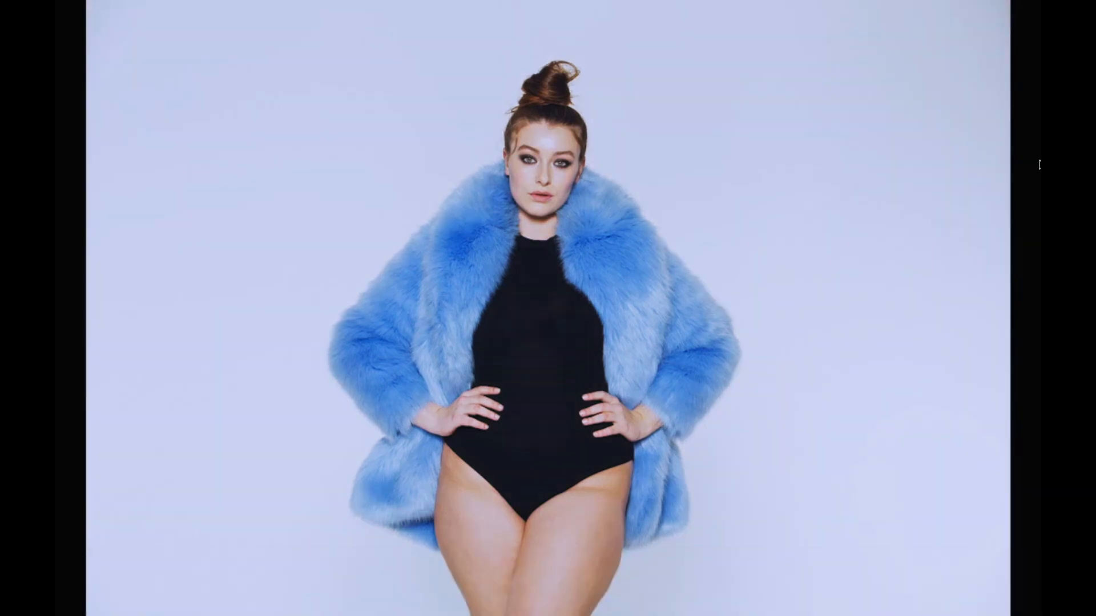
pyautogui.press('Right')
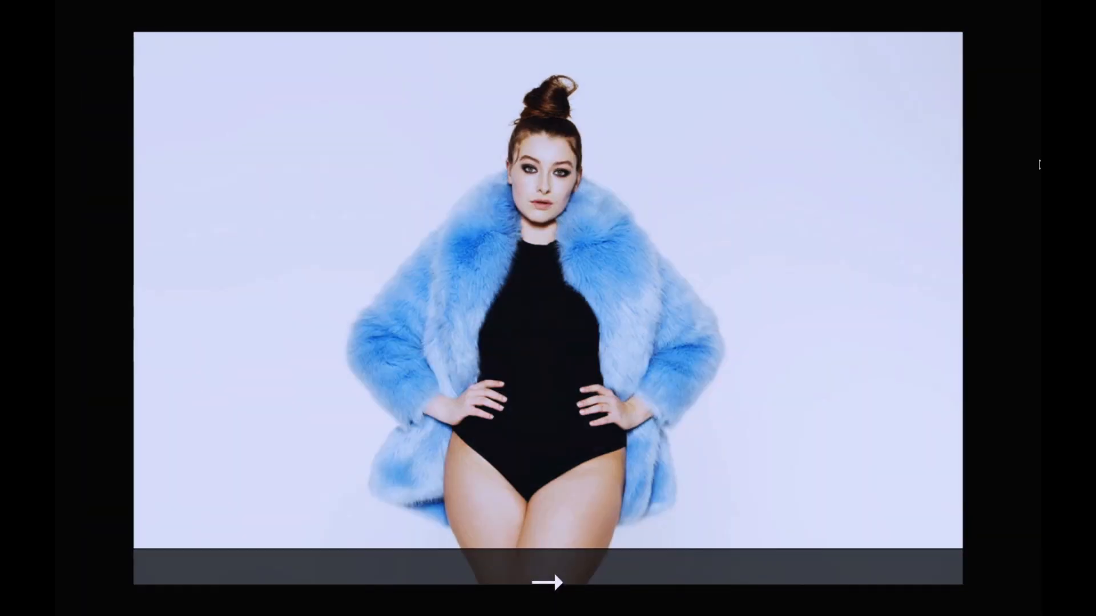
pyautogui.press('Left')
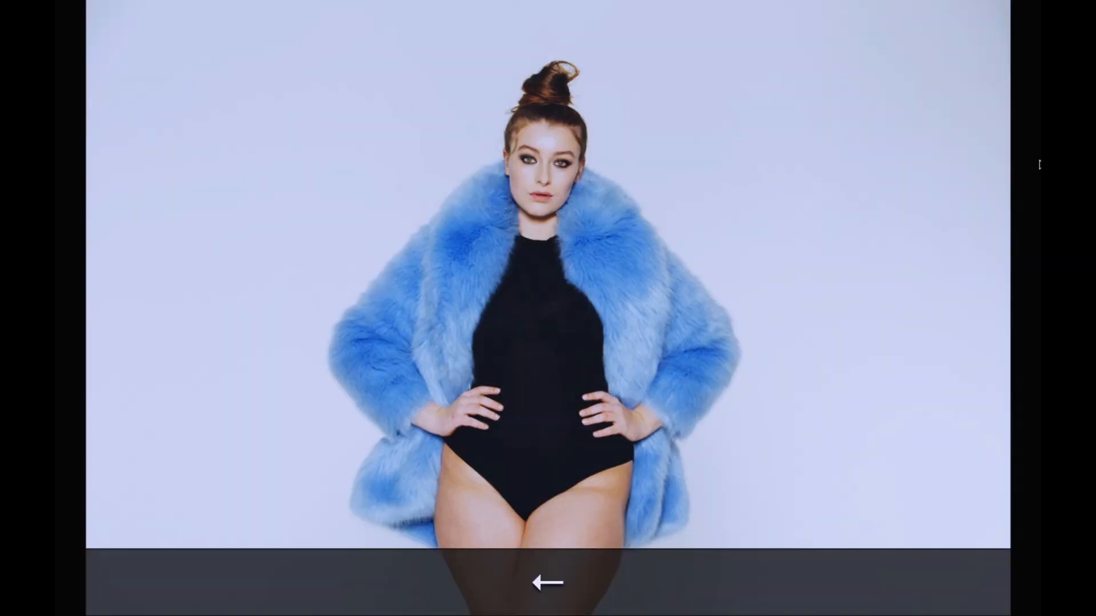
pyautogui.press('Right')
pyautogui.press('Left')
pyautogui.press('Right')
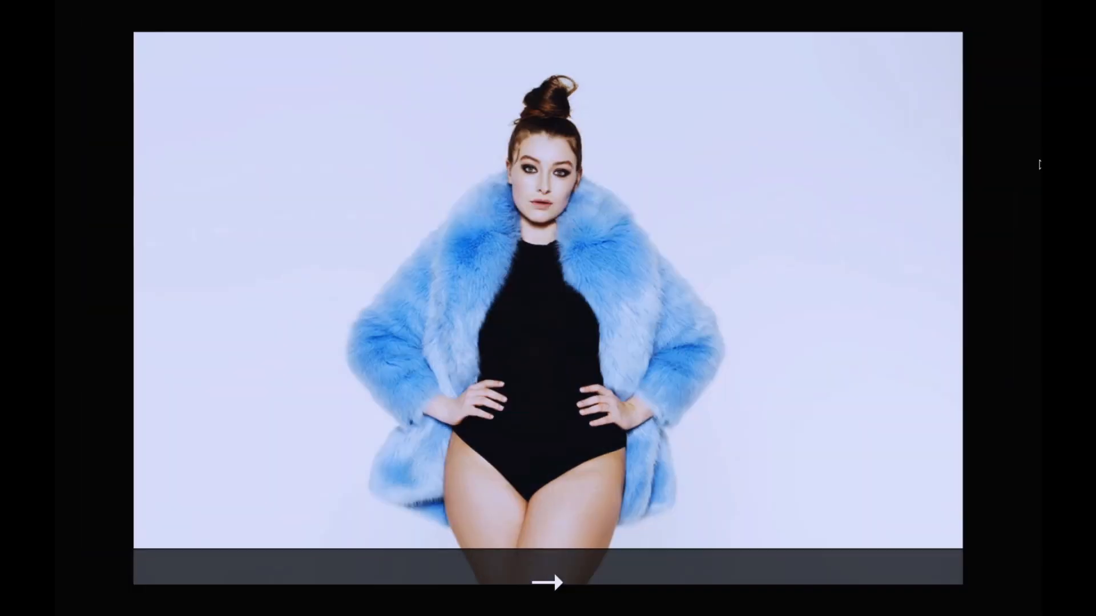